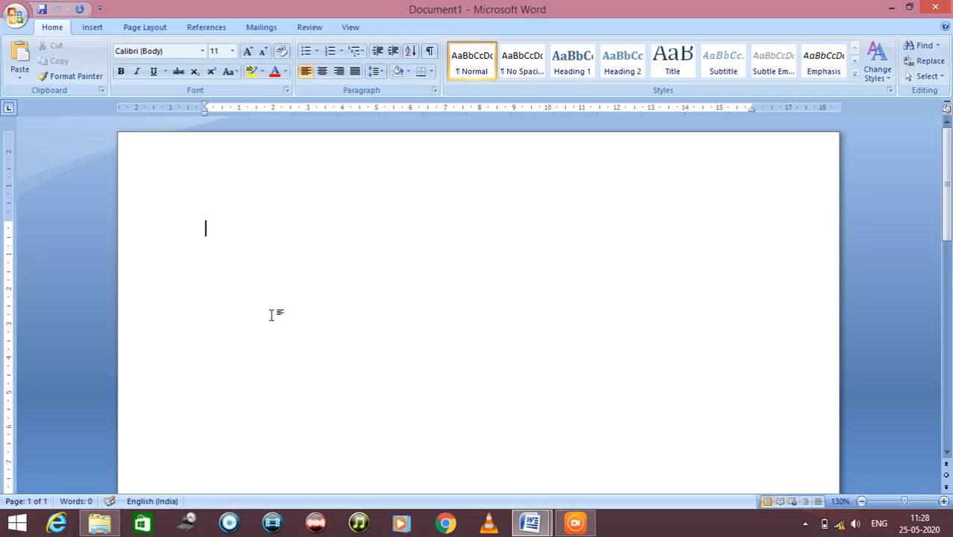
Look through the file commands and the home, insert, page layout, references, mailings, review and view command sets, plus the blank page
click(15, 15)
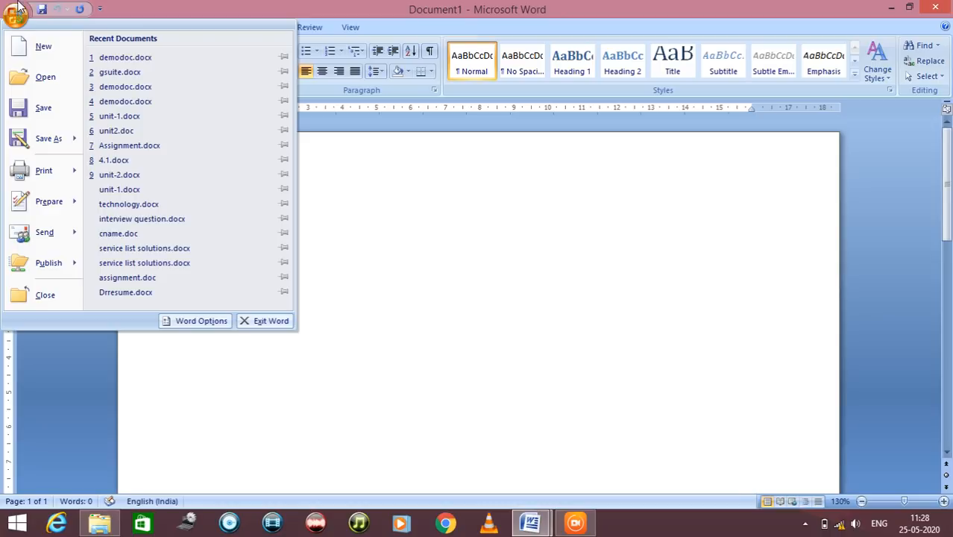
click(227, 6)
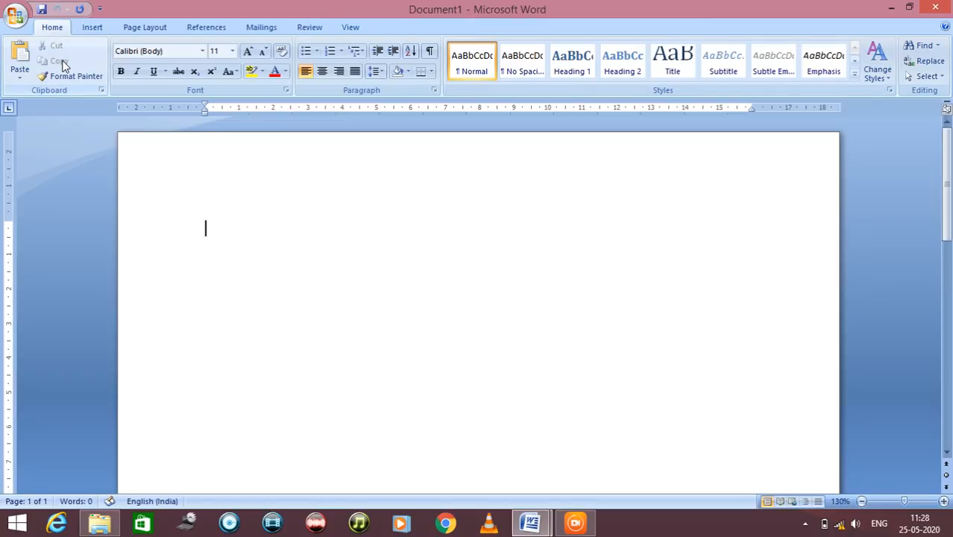
click(88, 30)
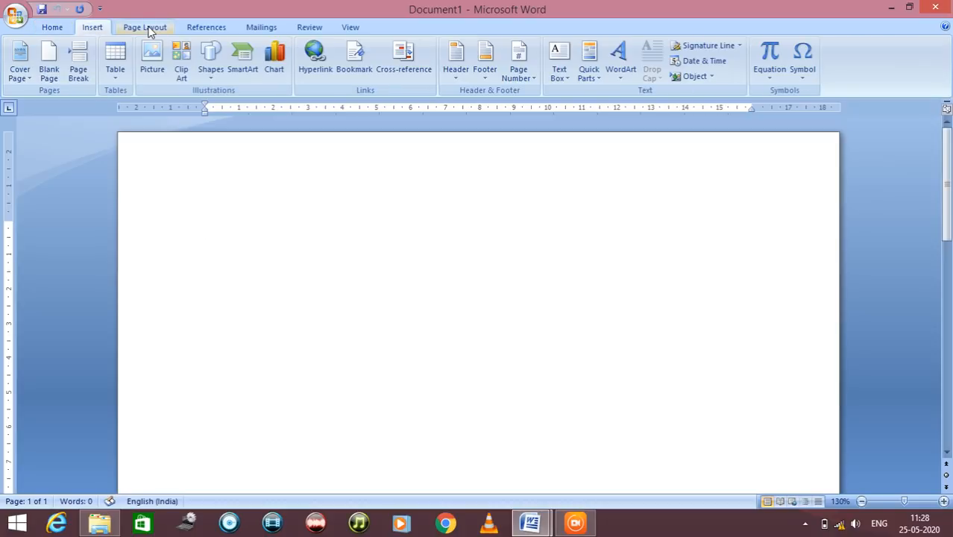
click(147, 29)
click(206, 30)
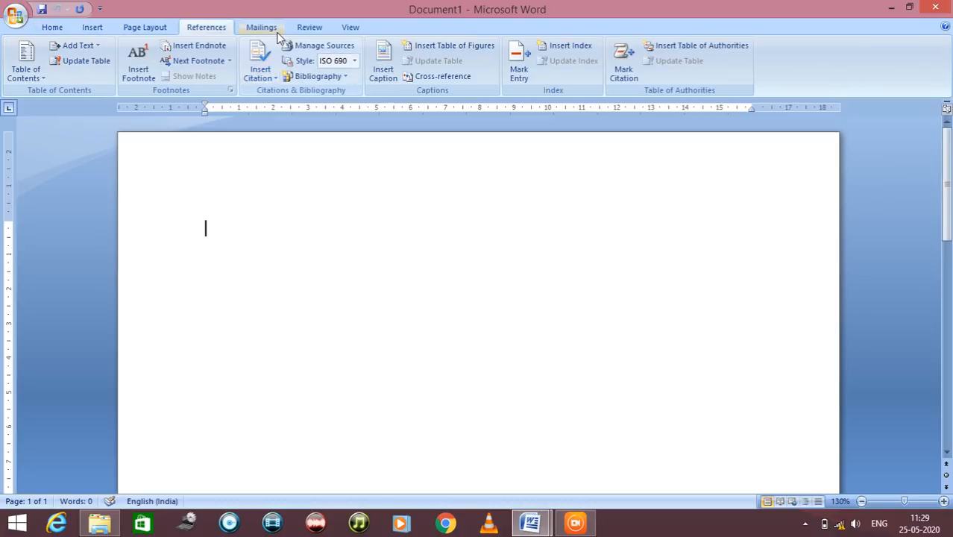
click(269, 31)
click(305, 31)
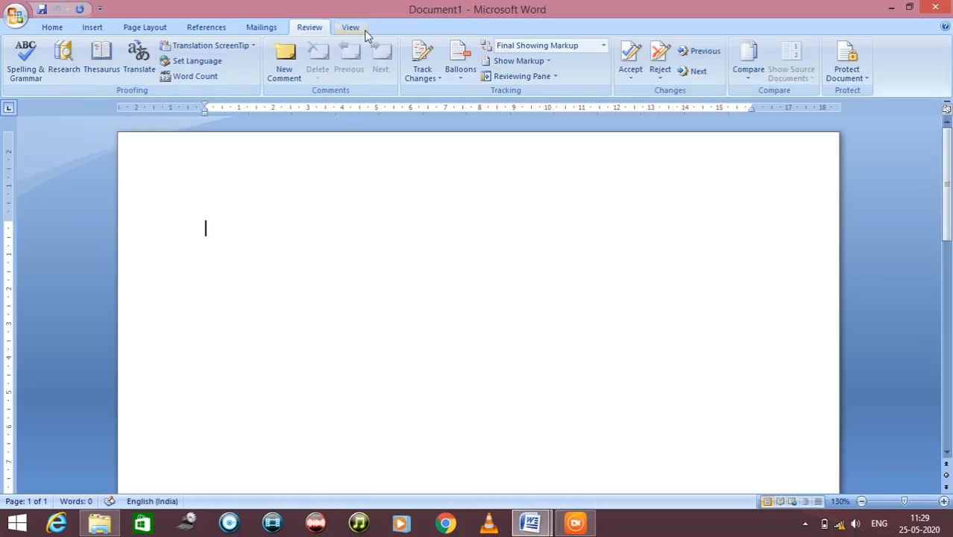
click(361, 30)
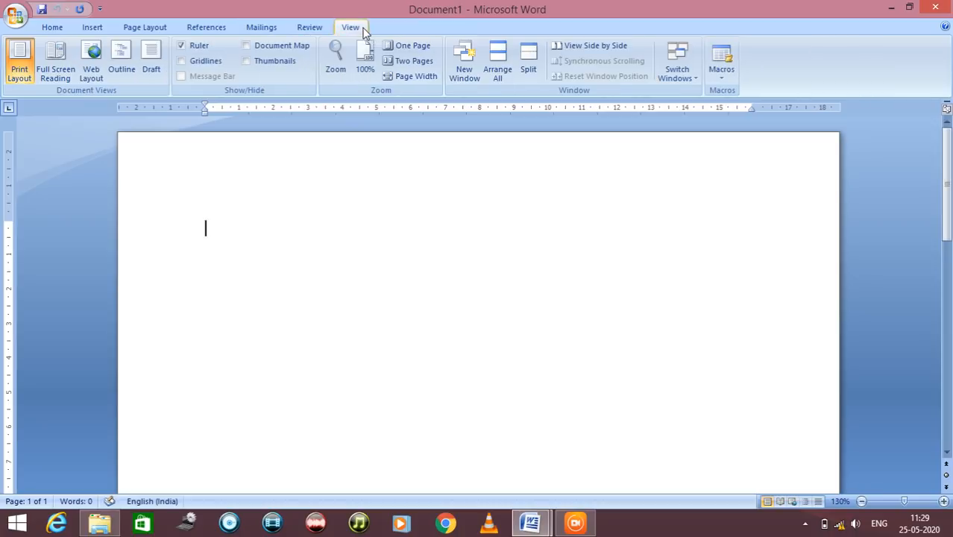
click(63, 29)
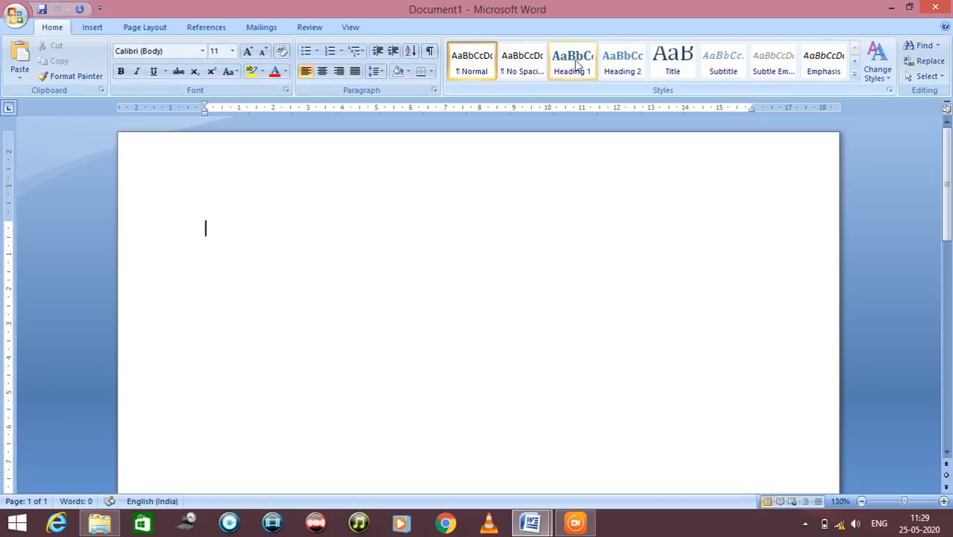
click(106, 28)
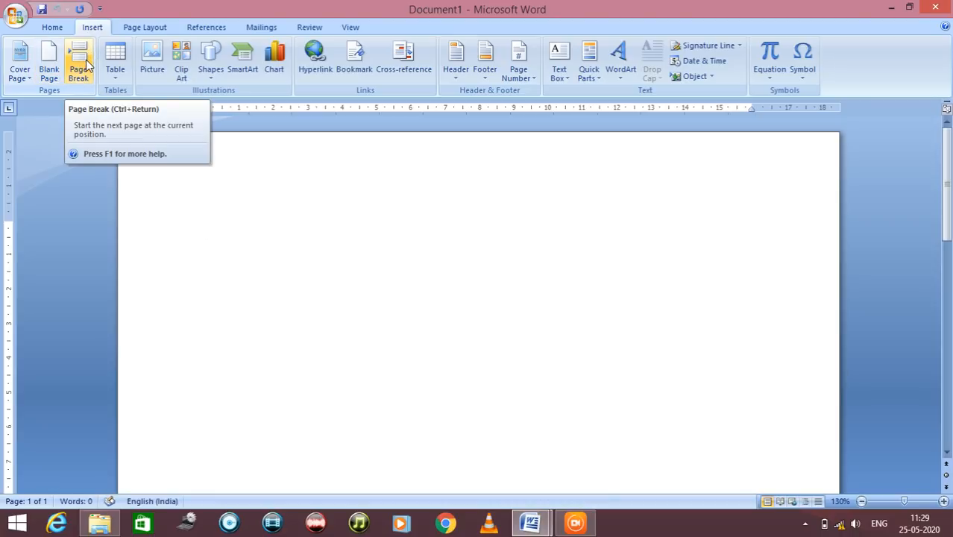
click(129, 28)
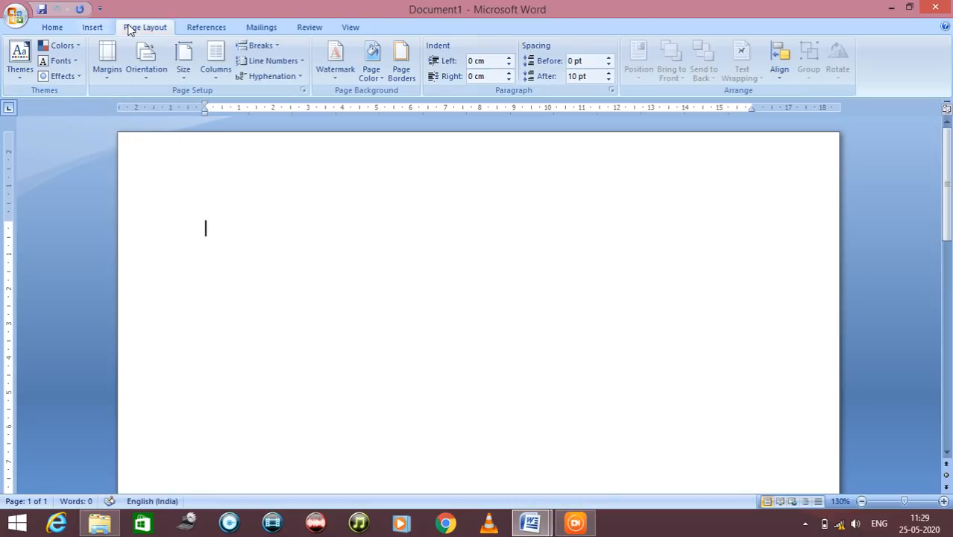
click(198, 30)
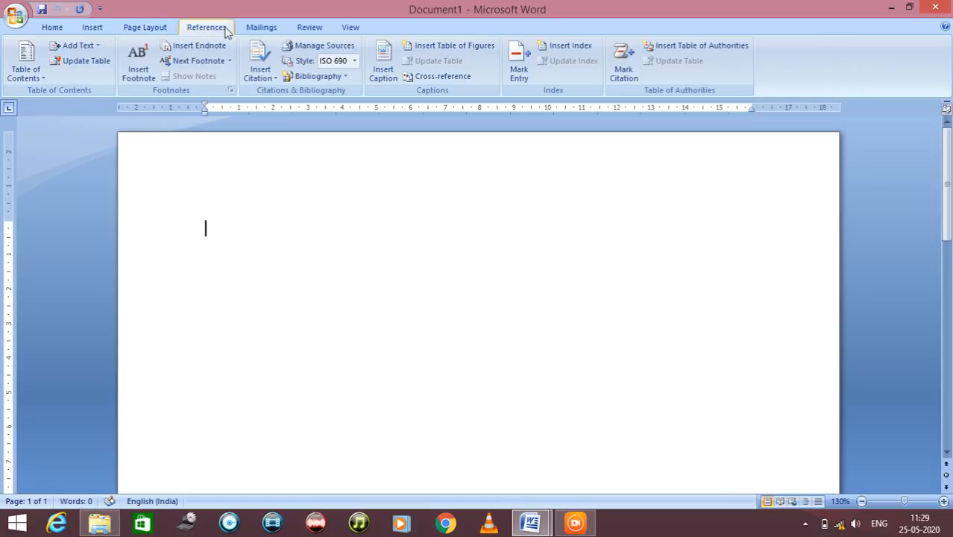
click(261, 27)
click(306, 28)
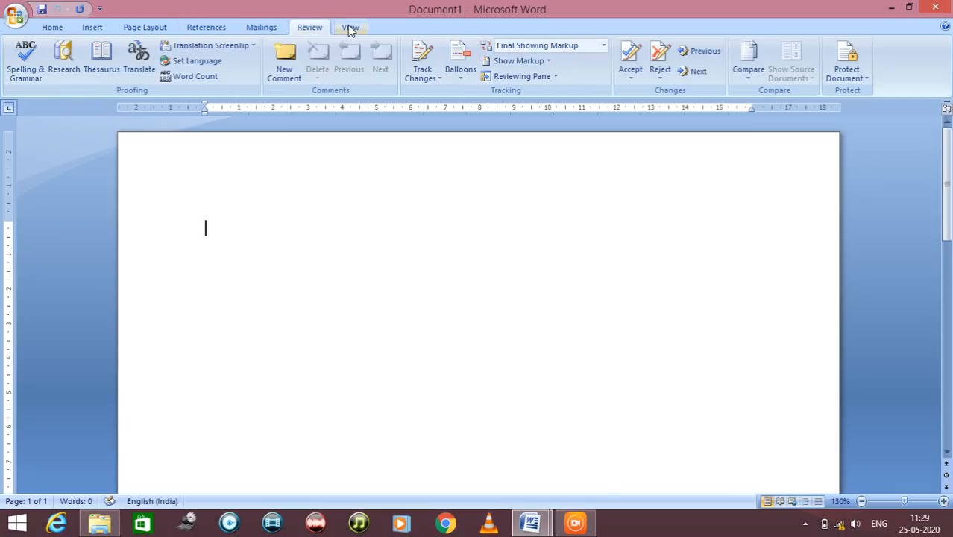
click(349, 28)
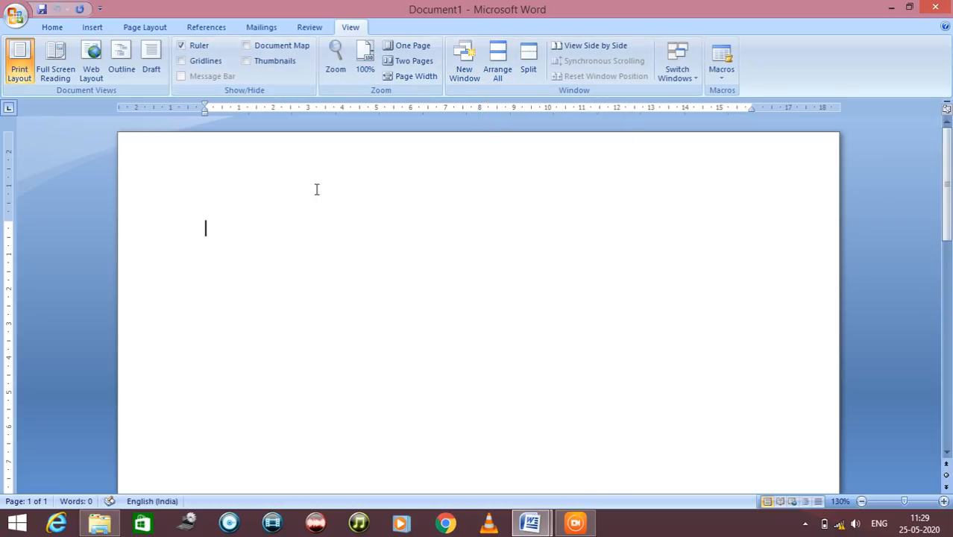
scroll(420, 269, down, 1)
scroll(419, 269, down, 10)
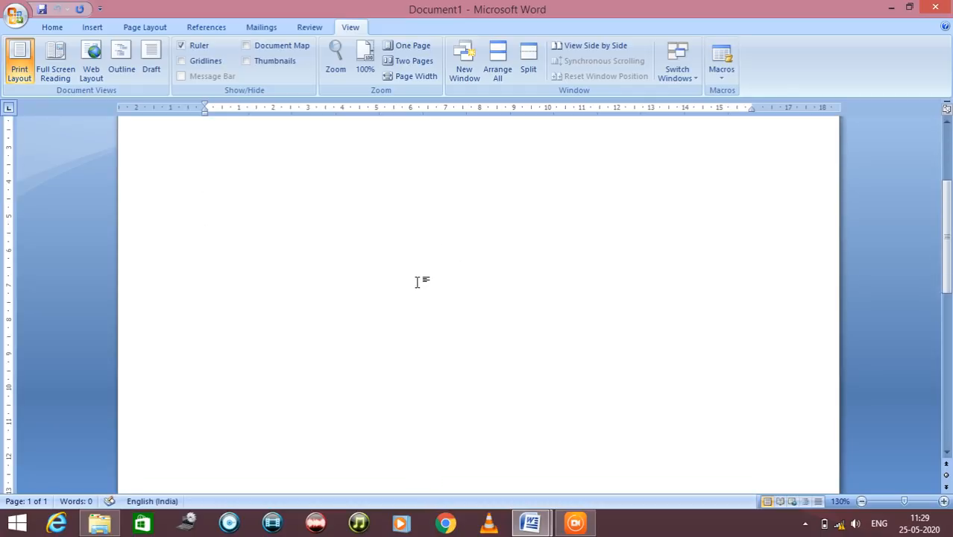
scroll(407, 293, up, 12)
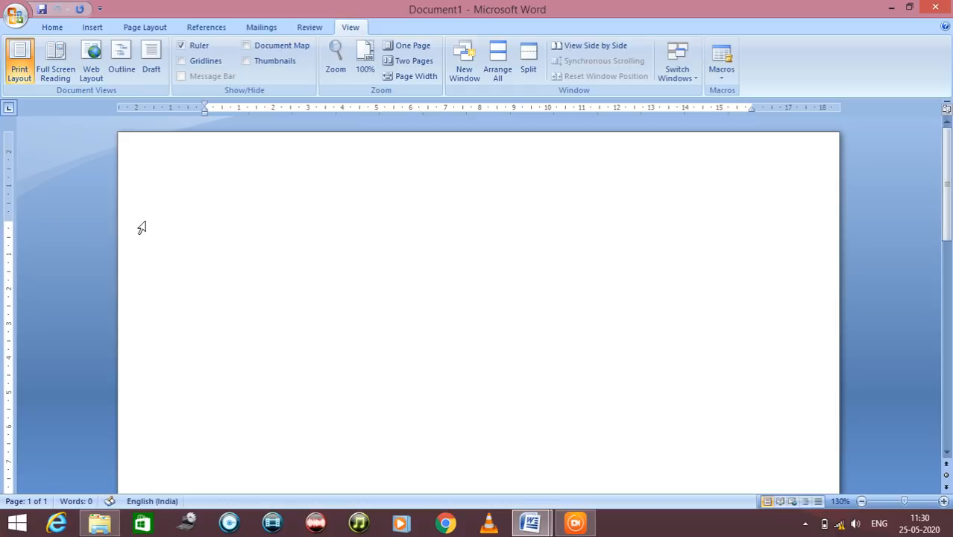
text(helloo,,,,ldfs;d)
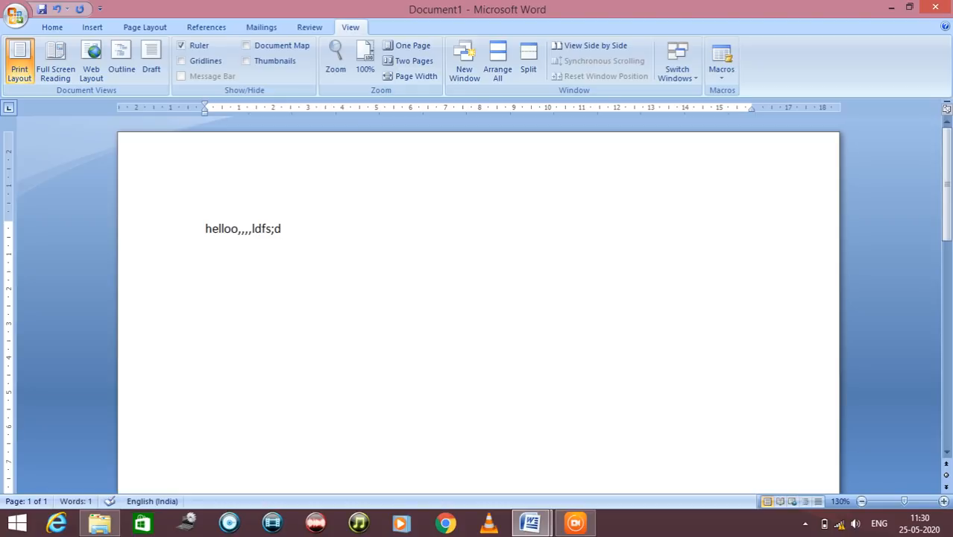
mouse_move(9, 220)
mouse_down()
mouse_move(8, 201)
mouse_move(9, 273)
mouse_move(9, 217)
mouse_up()
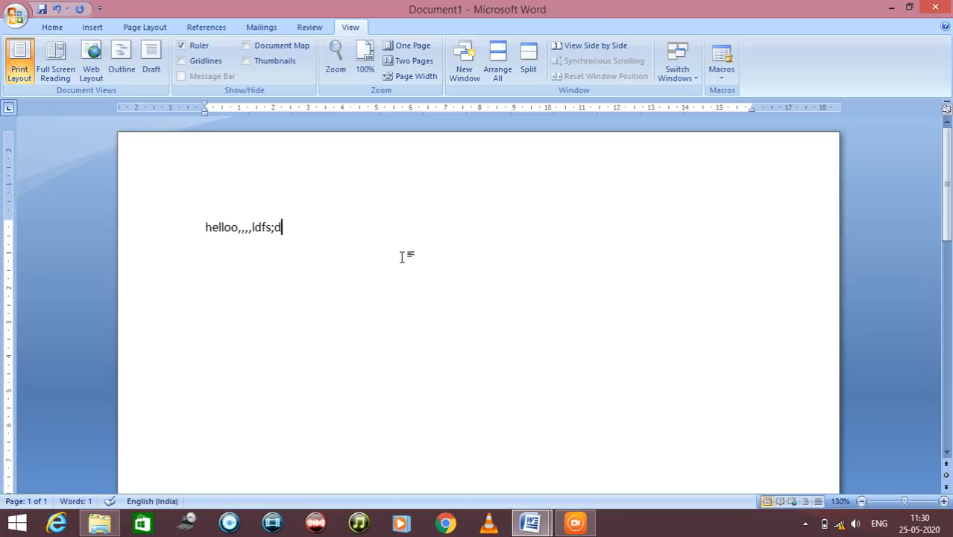
key(ctrl+a)
drag(182, 205, 182, 206)
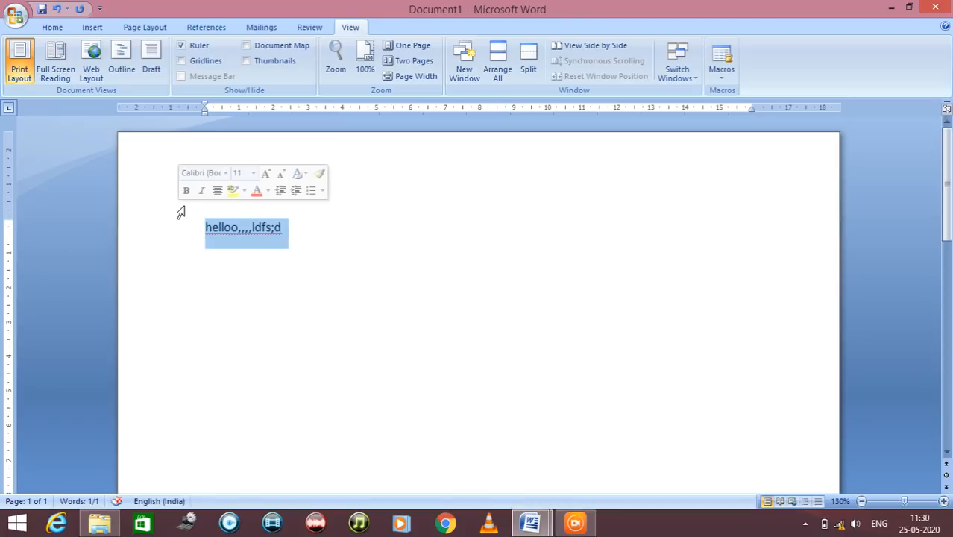
key(Delete)
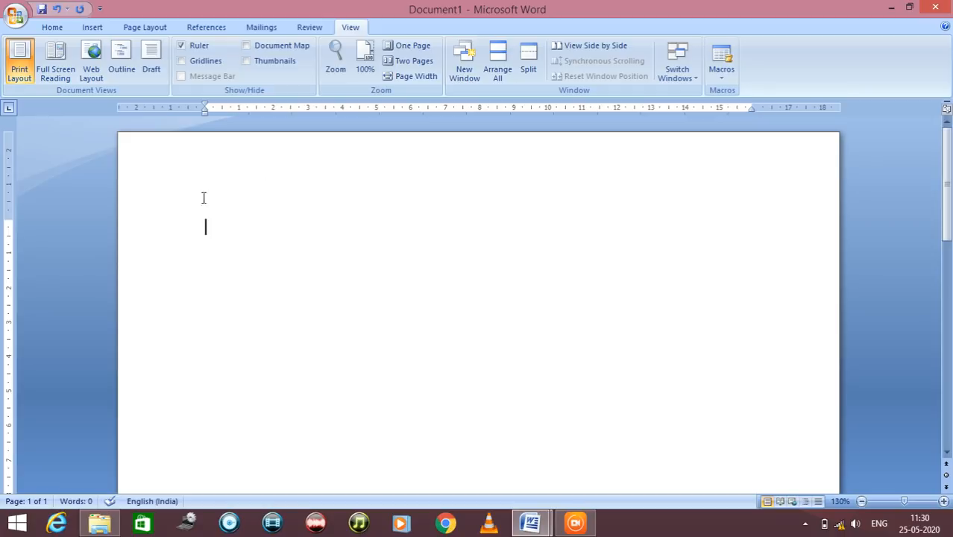
Switch to demodoc.docx and examine its chapter title, headings, computer picture and data processing section
mouse_move(530, 526)
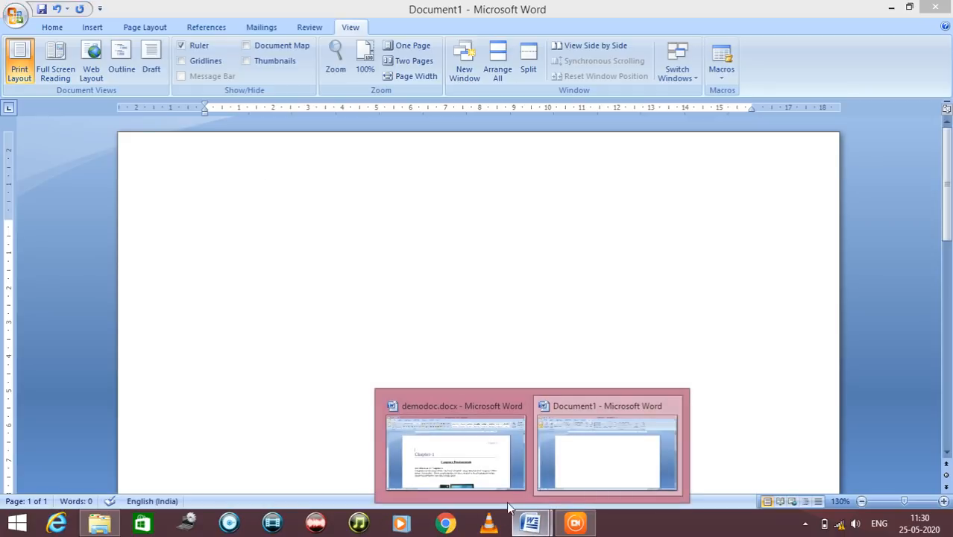
click(474, 475)
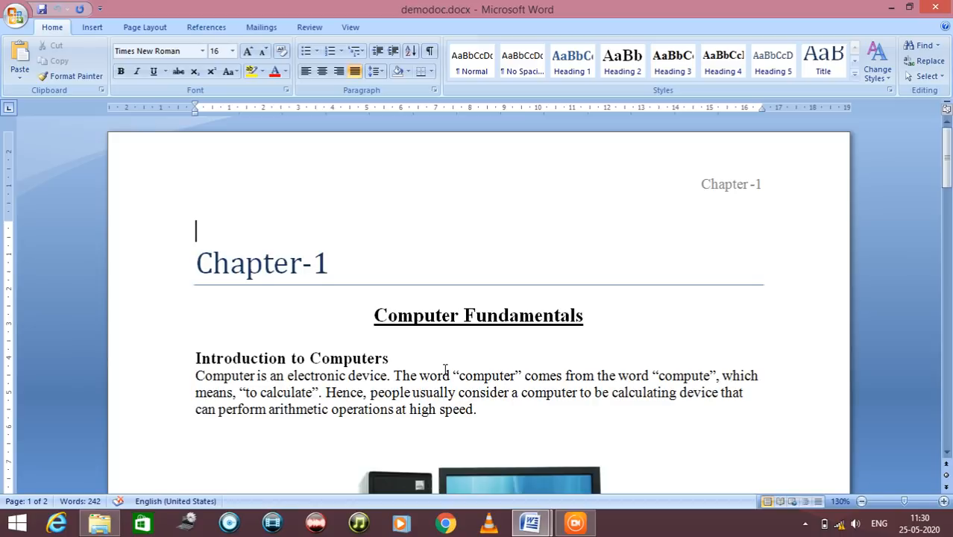
scroll(446, 370, down, 1)
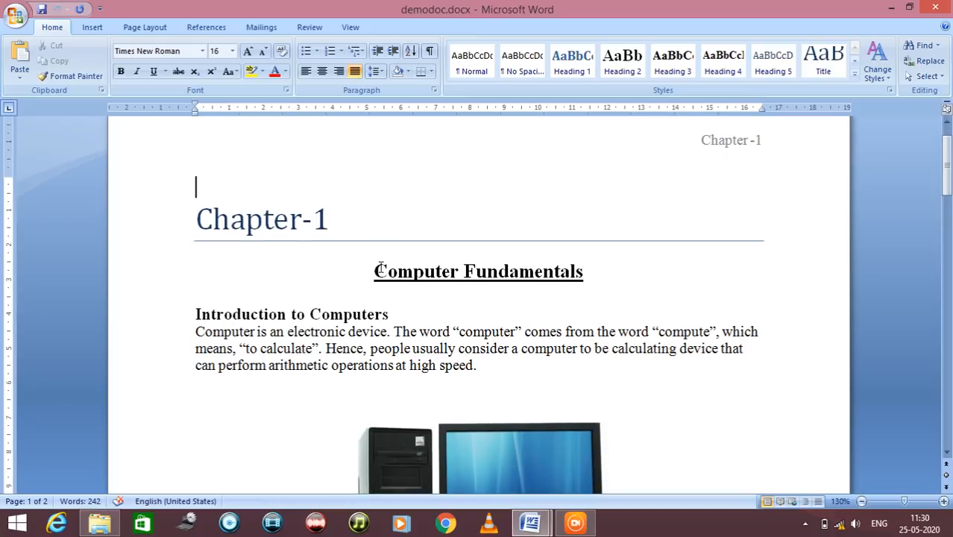
drag(377, 271, 531, 275)
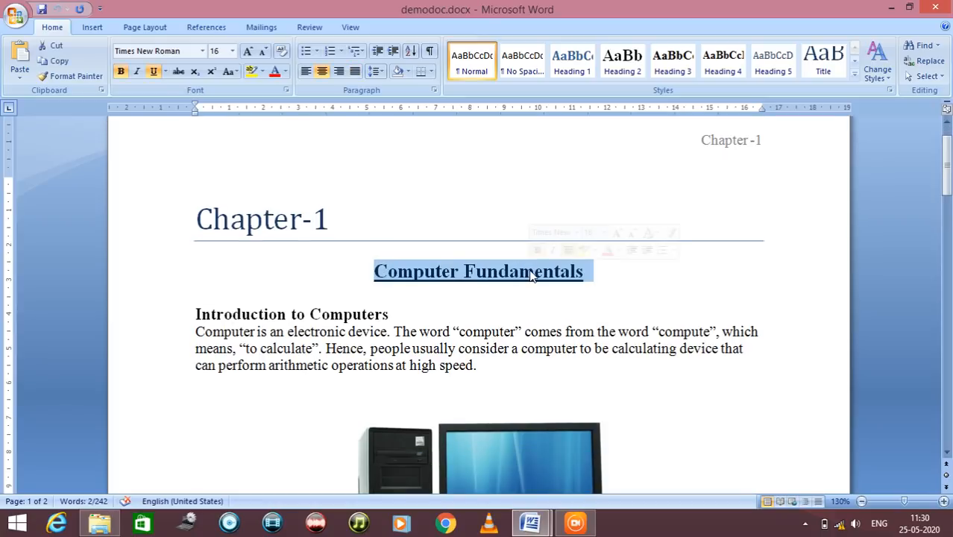
scroll(531, 275, down, 2)
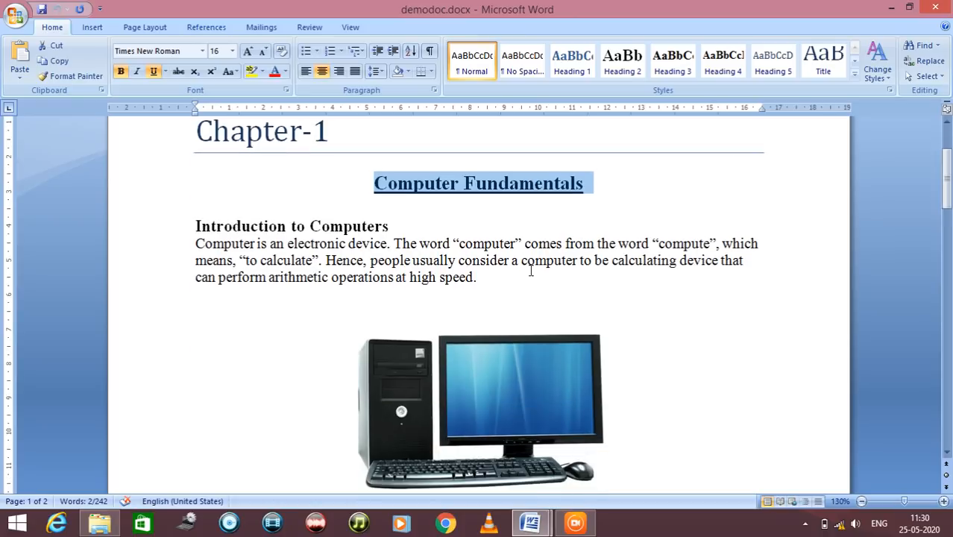
triple_click(279, 230)
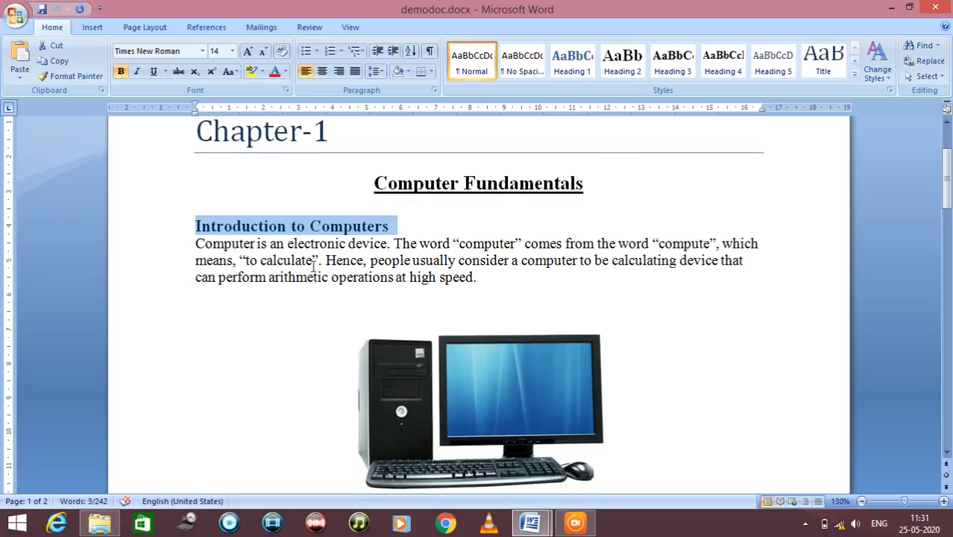
scroll(321, 257, down, 4)
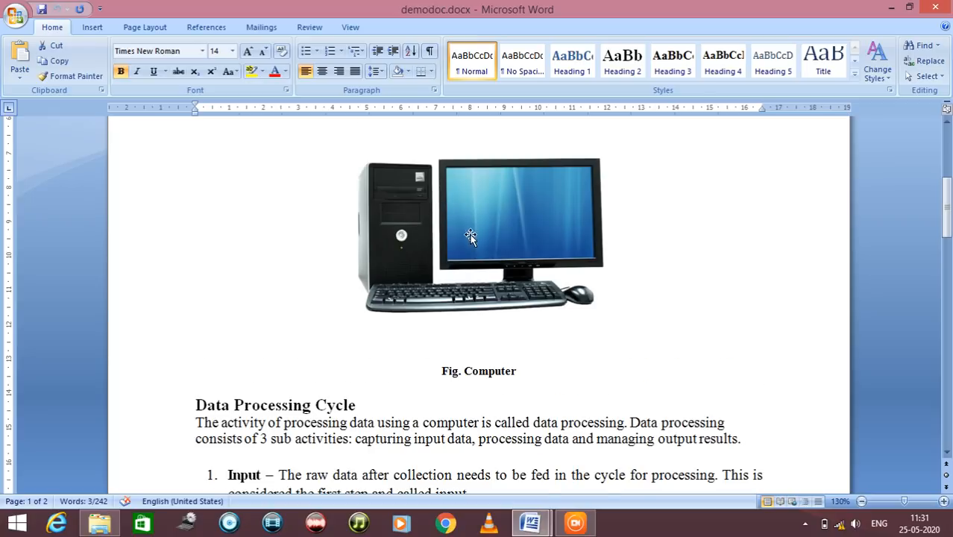
scroll(352, 235, down, 3)
scroll(351, 250, down, 3)
scroll(352, 270, up, 13)
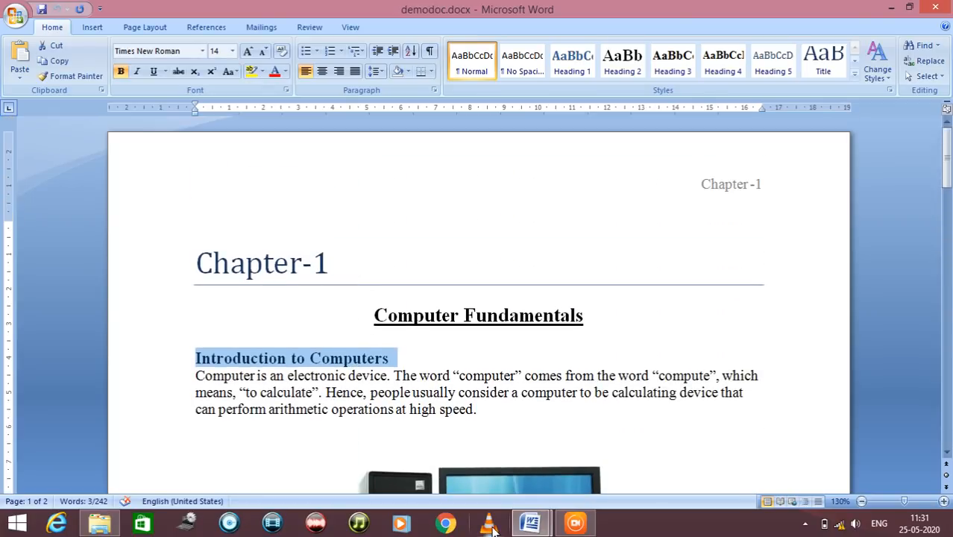
Return to the blank Document1 and enter "Chapter 1" as its first line, followed by a new paragraph
click(528, 528)
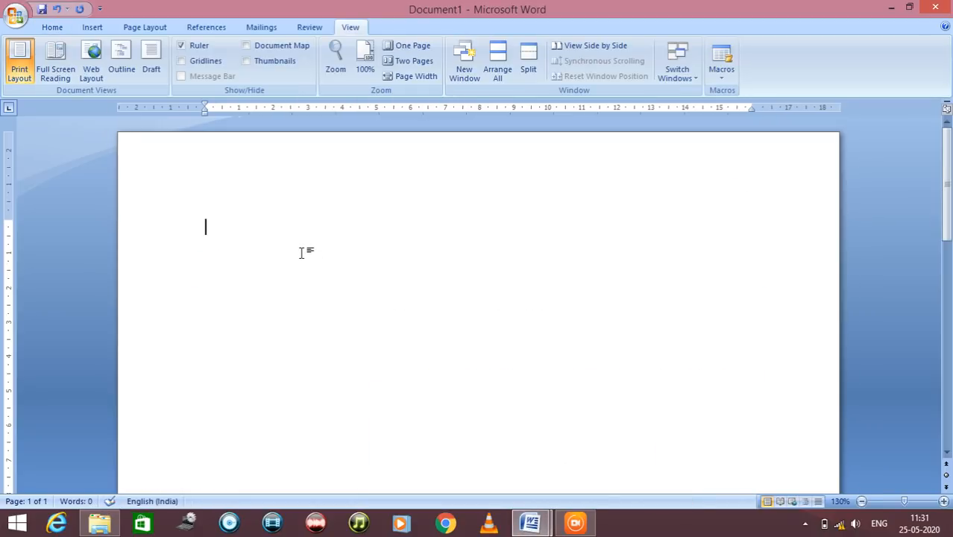
text(Chapter 1)
key(Return)
Check the underlined title in demodoc.docx and enter "Computer Fundamentals" as the second line of Document1, followed by a new paragraph
key(alt+Tab)
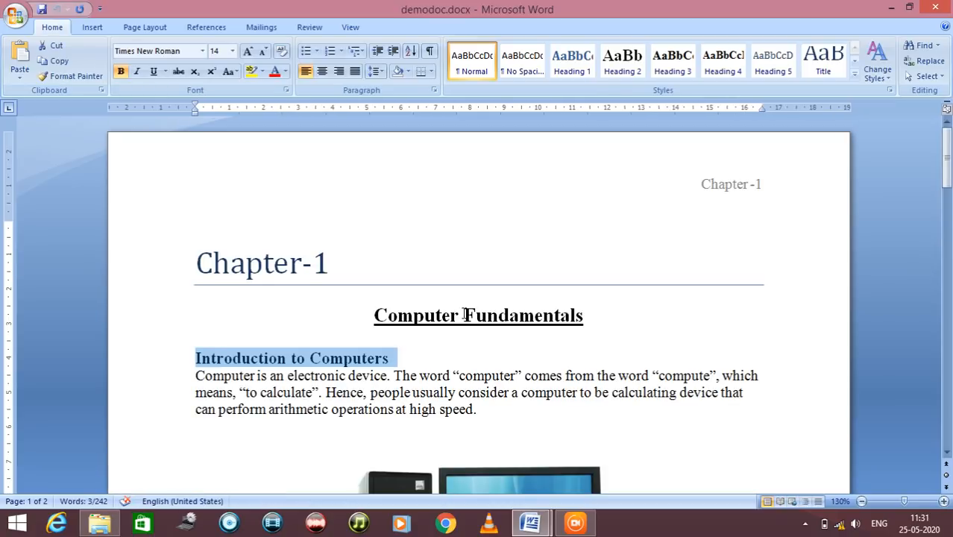
click(460, 314)
triple_click(451, 315)
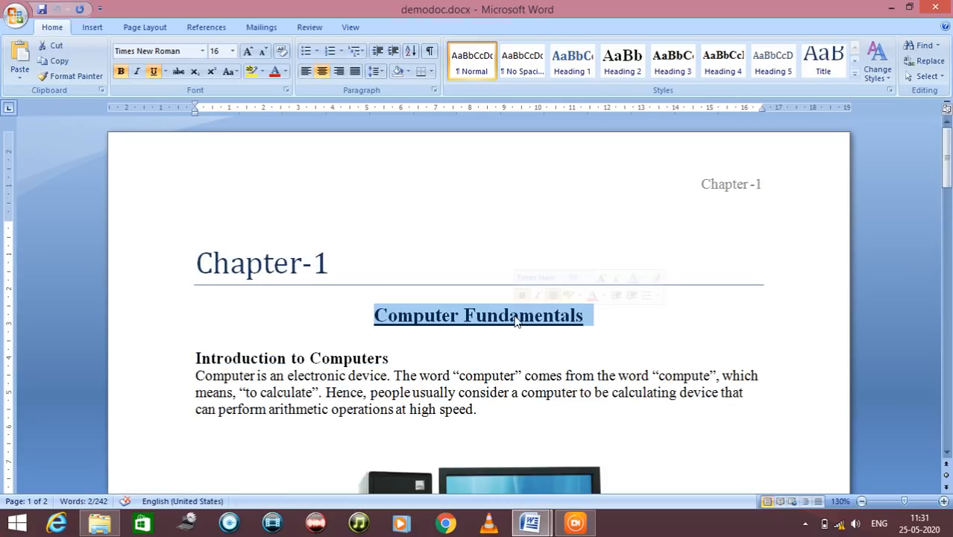
key(alt+Tab)
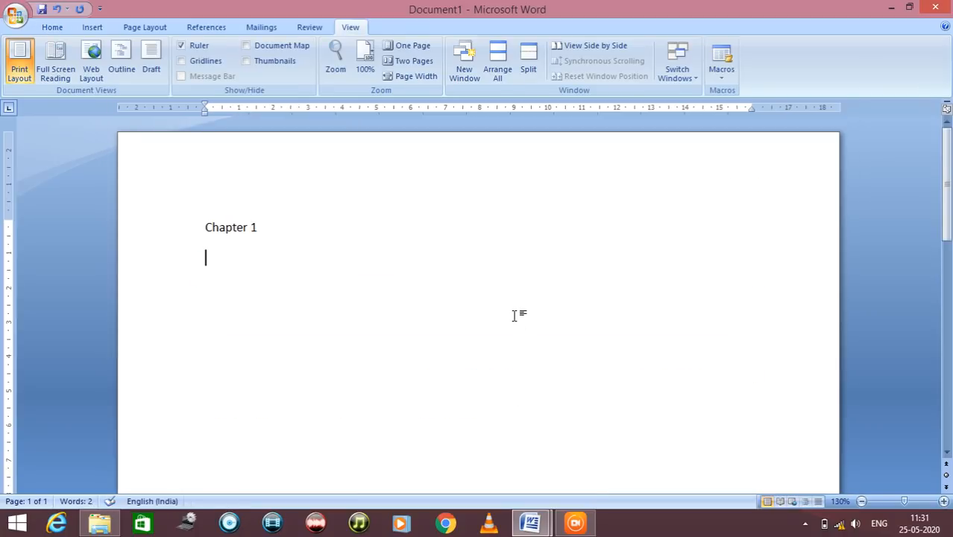
text(Comput)
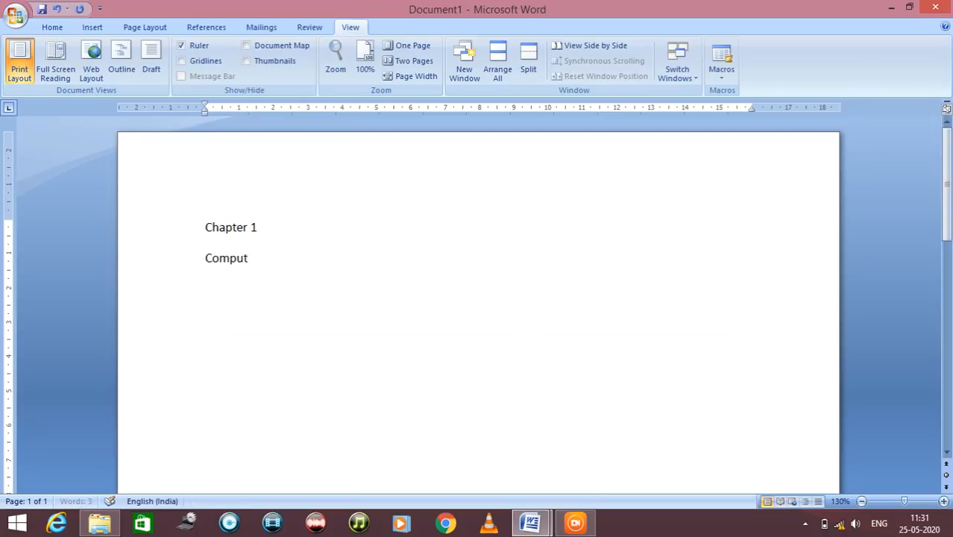
text(er Fundamentals)
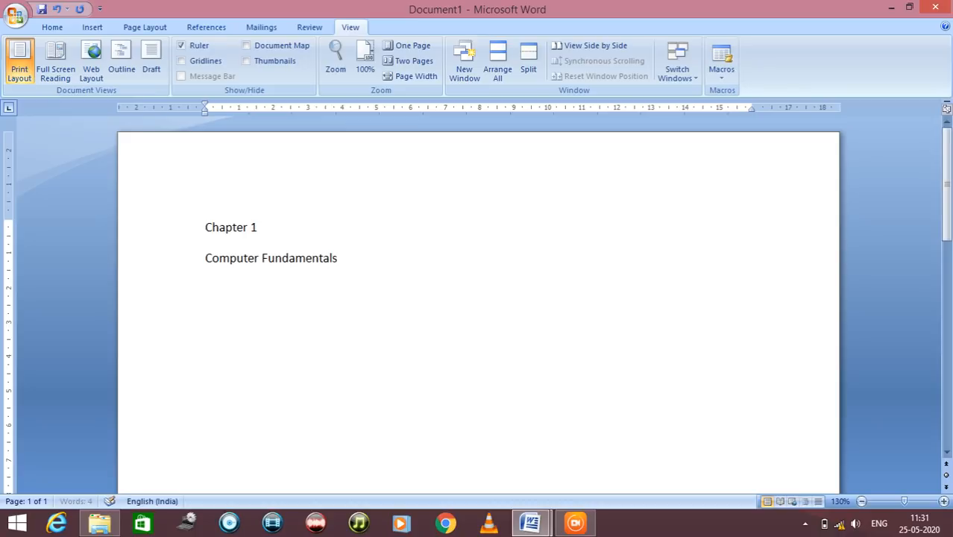
key(Return)
Check the first section heading in demodoc.docx and enter "Introduction to Computer" as the third line of Document1
key(alt+Tab)
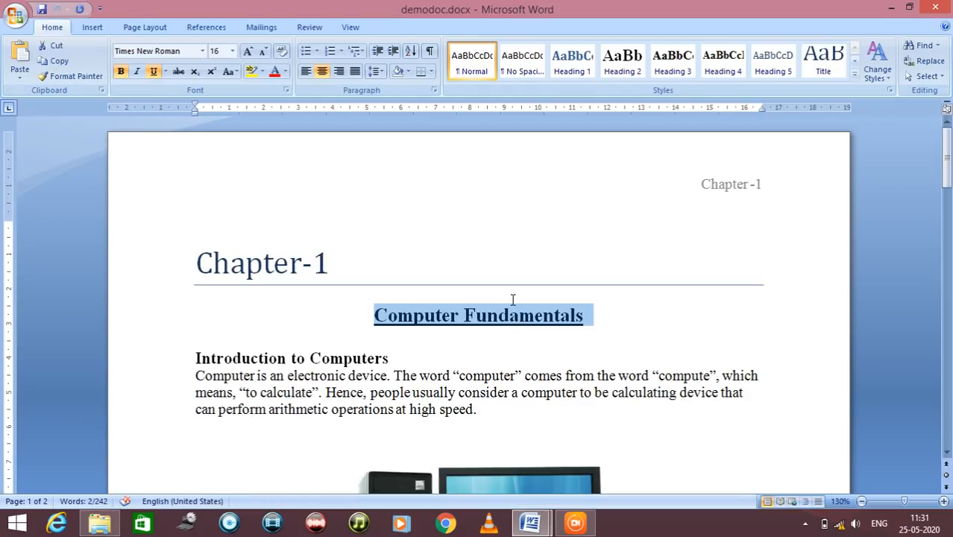
click(308, 357)
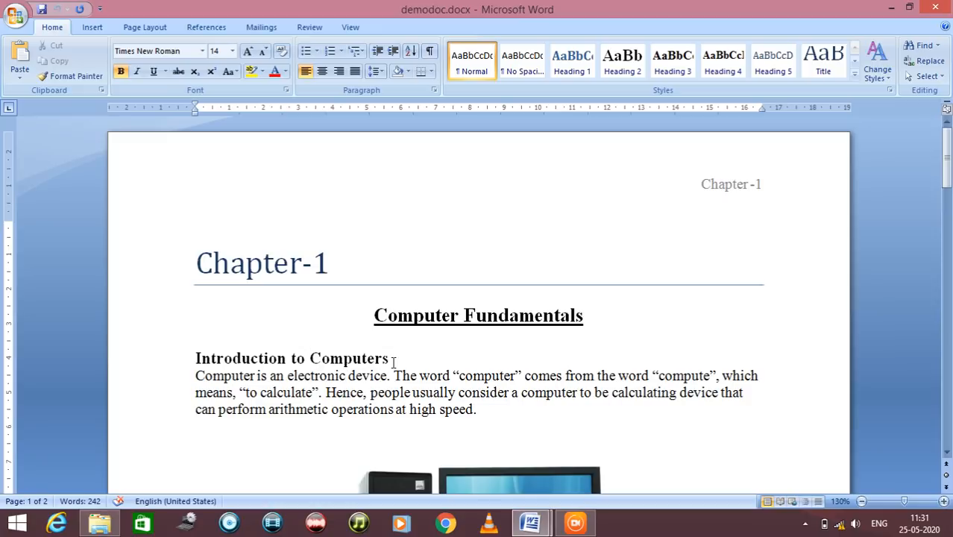
key(alt+Tab)
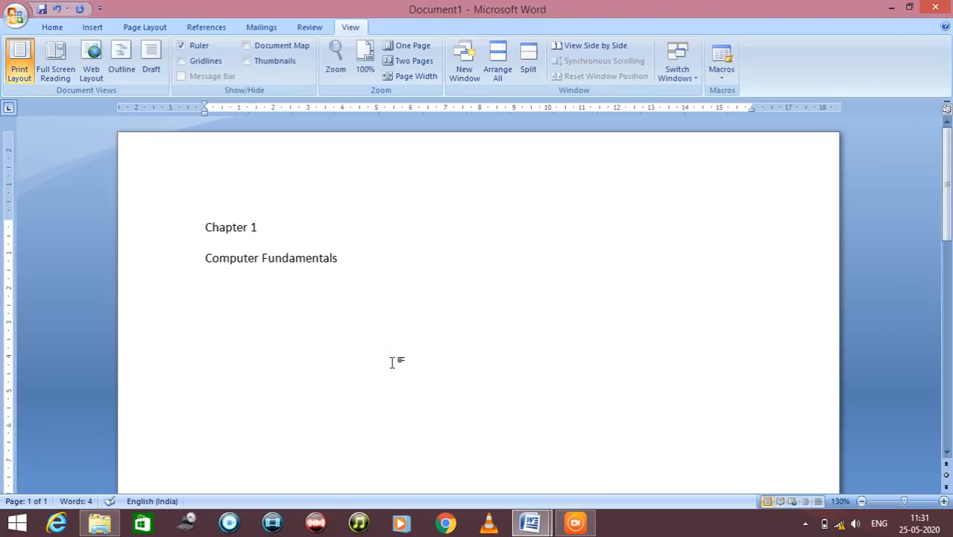
text(Introduction to)
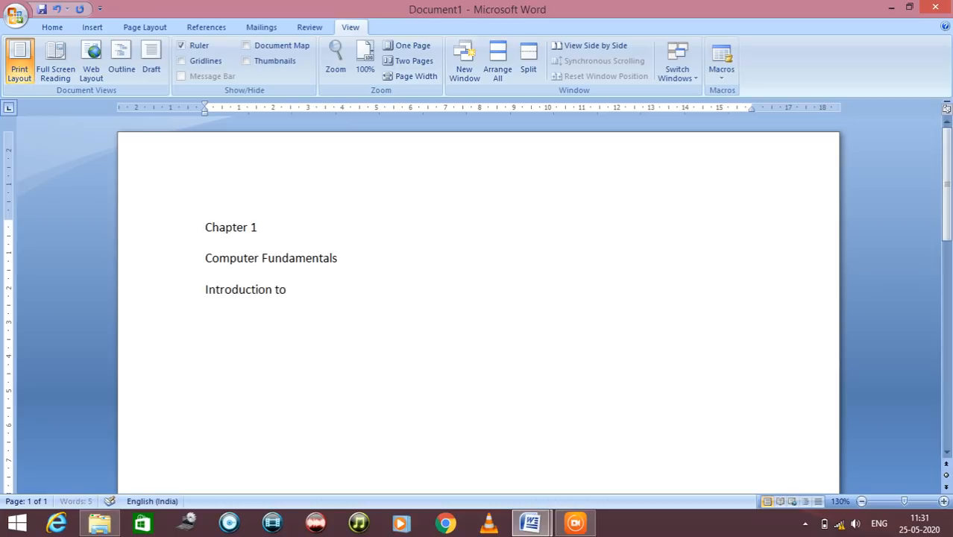
text( Computer)
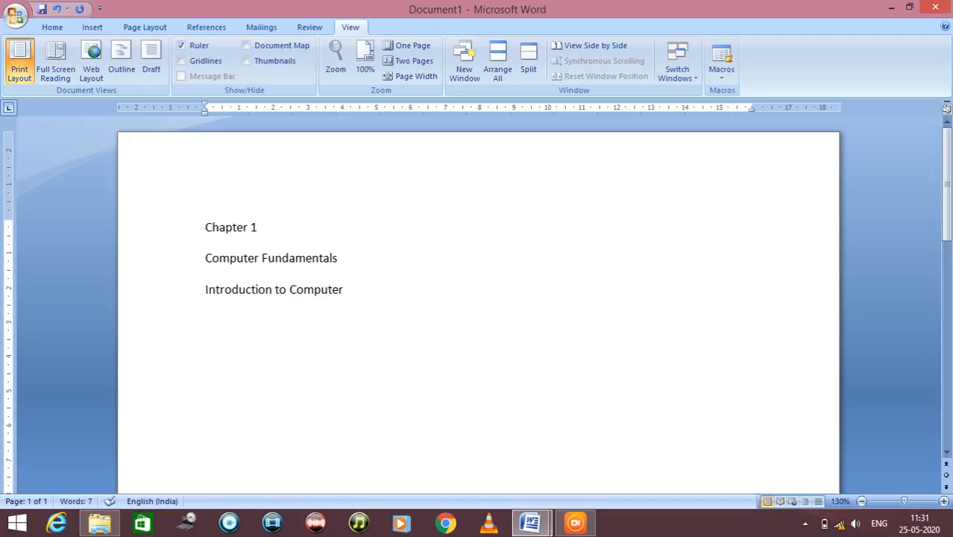
click(256, 294)
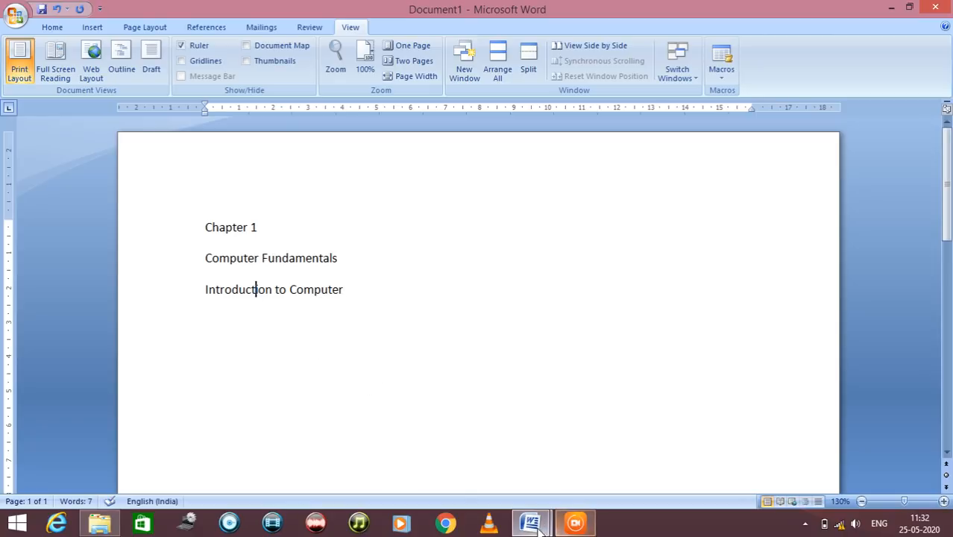
Examine the formatting of the underlined title, section heading and introductory paragraph in demodoc.docx, and return to Document1
mouse_move(539, 527)
click(486, 471)
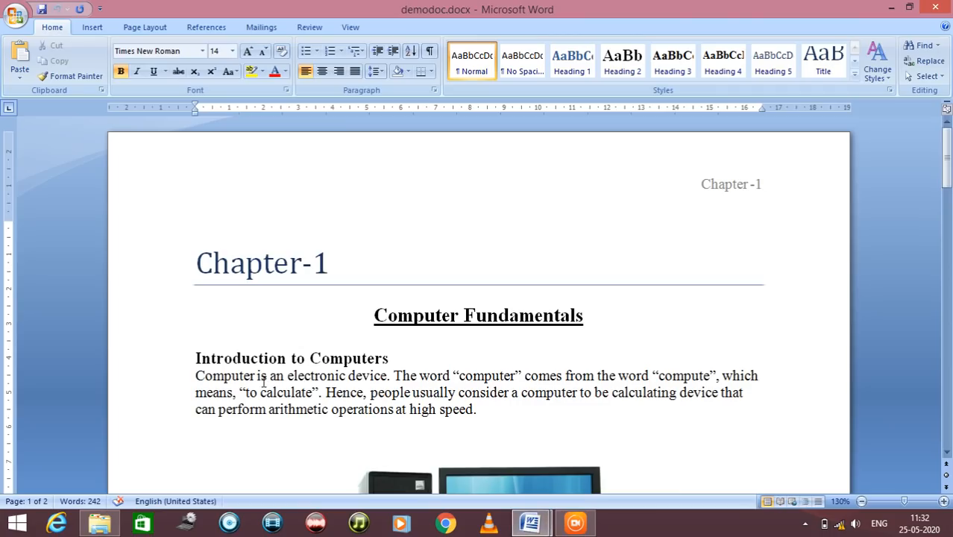
scroll(268, 384, down, 2)
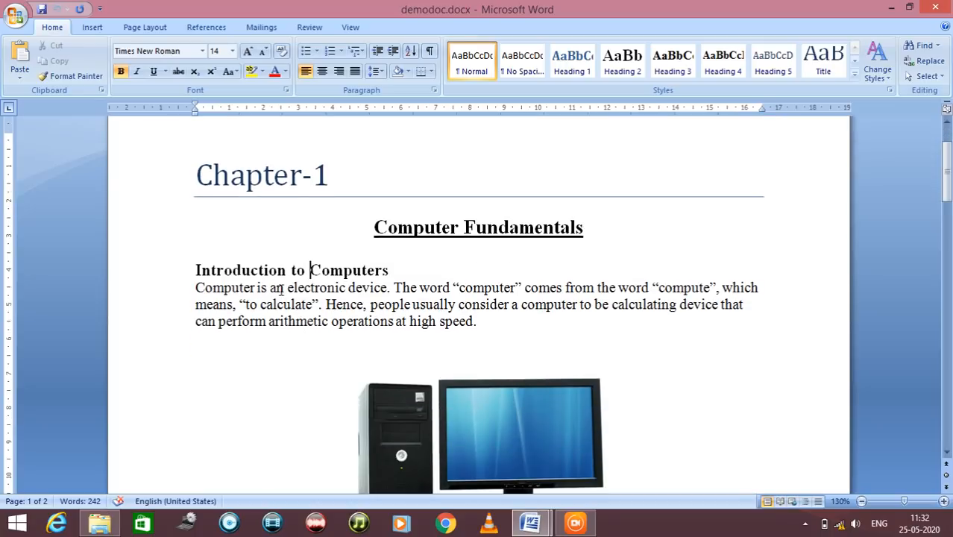
drag(279, 289, 394, 322)
click(259, 270)
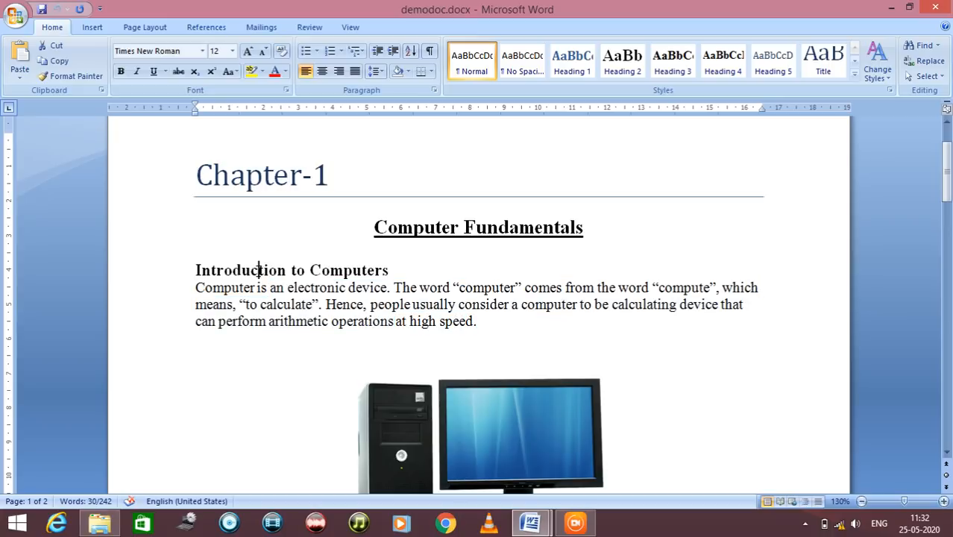
click(425, 227)
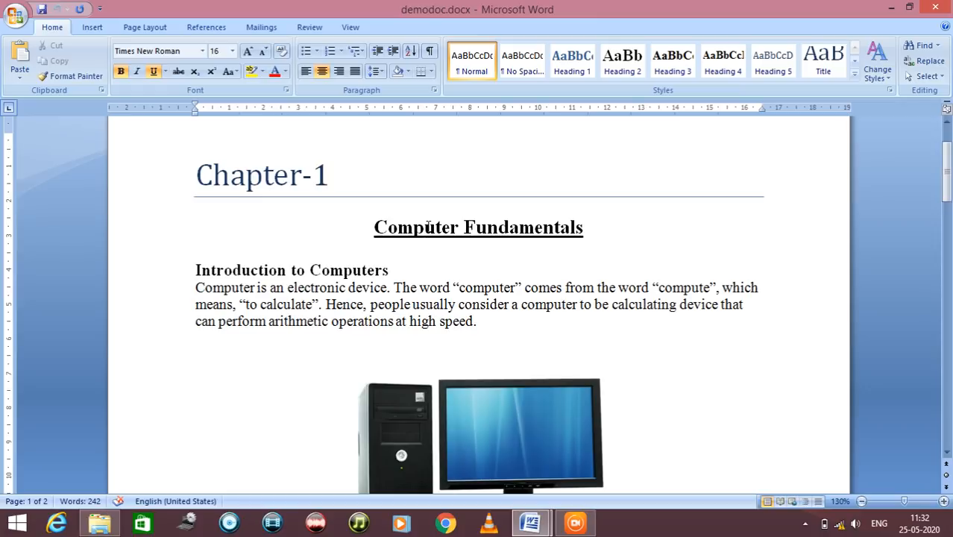
scroll(391, 214, up, 1)
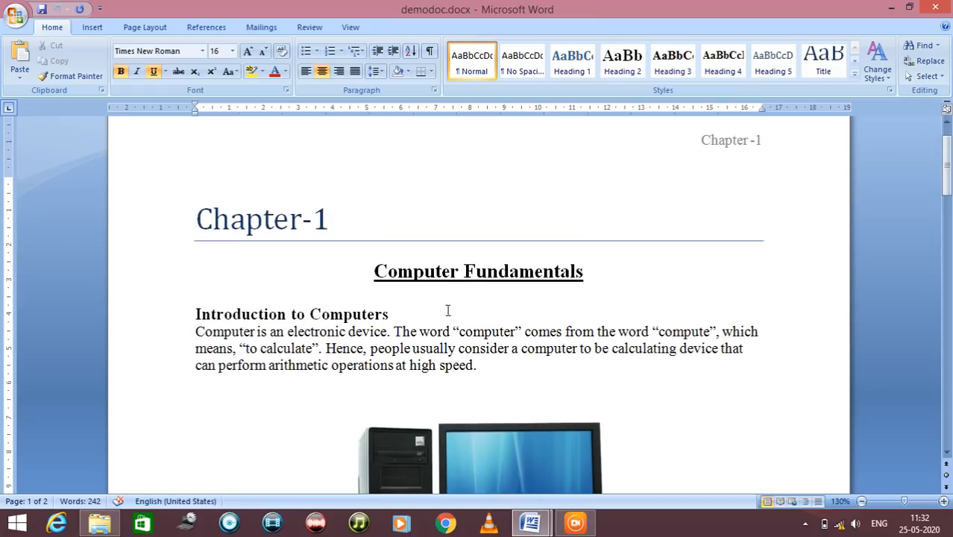
click(524, 528)
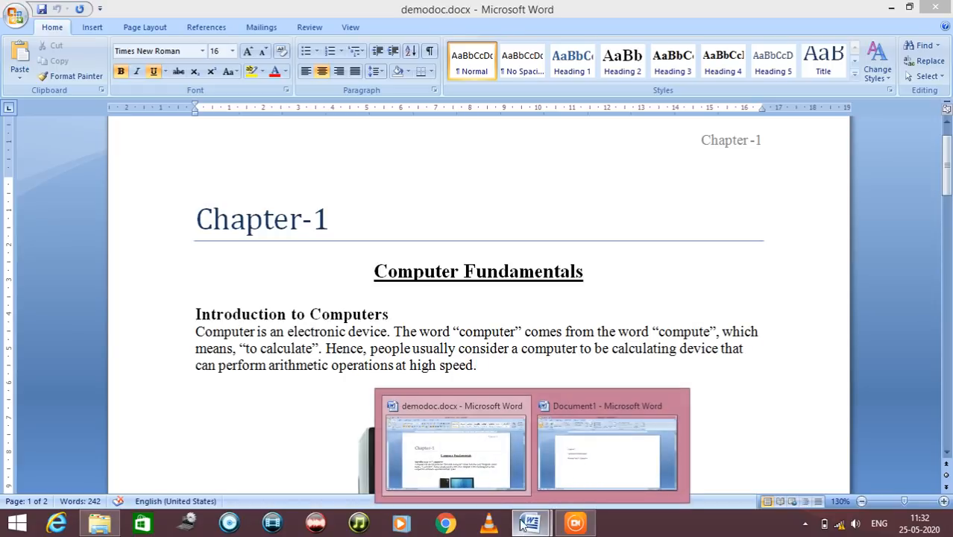
click(577, 475)
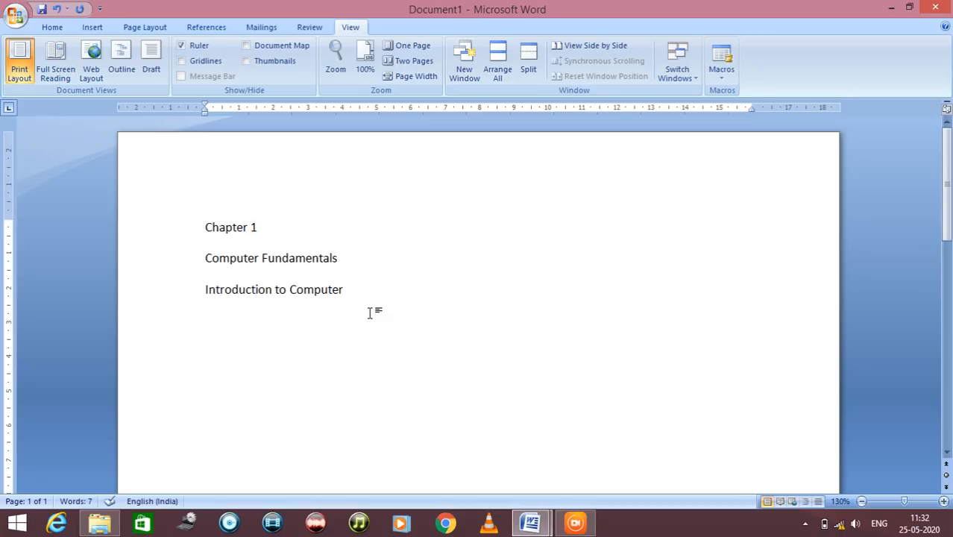
Format the "Chapter 1" line in Times New Roman at size 20
click(45, 30)
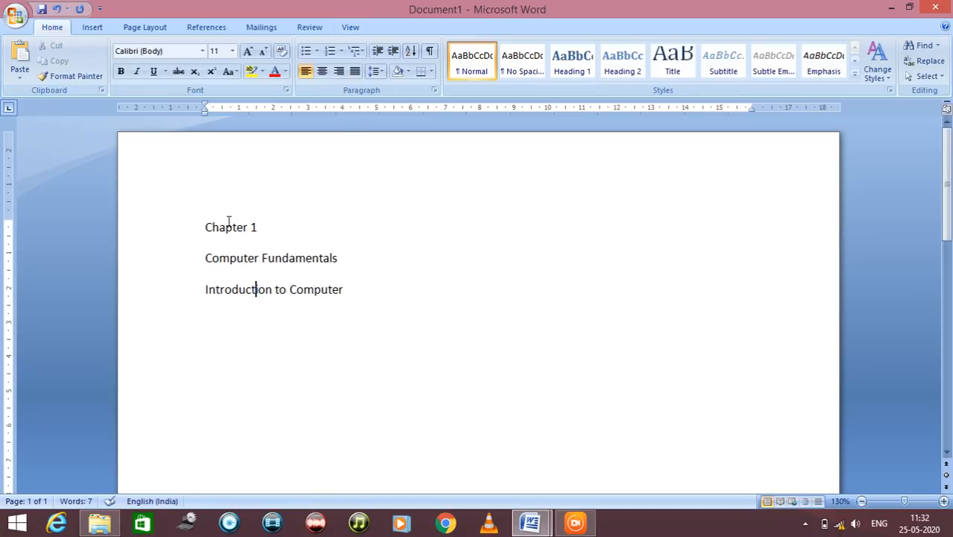
drag(264, 229, 212, 226)
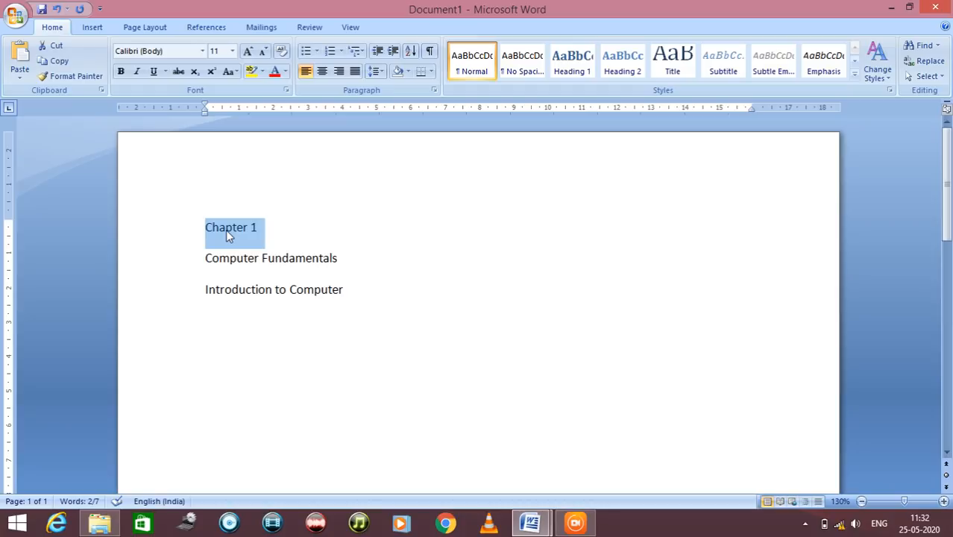
click(203, 53)
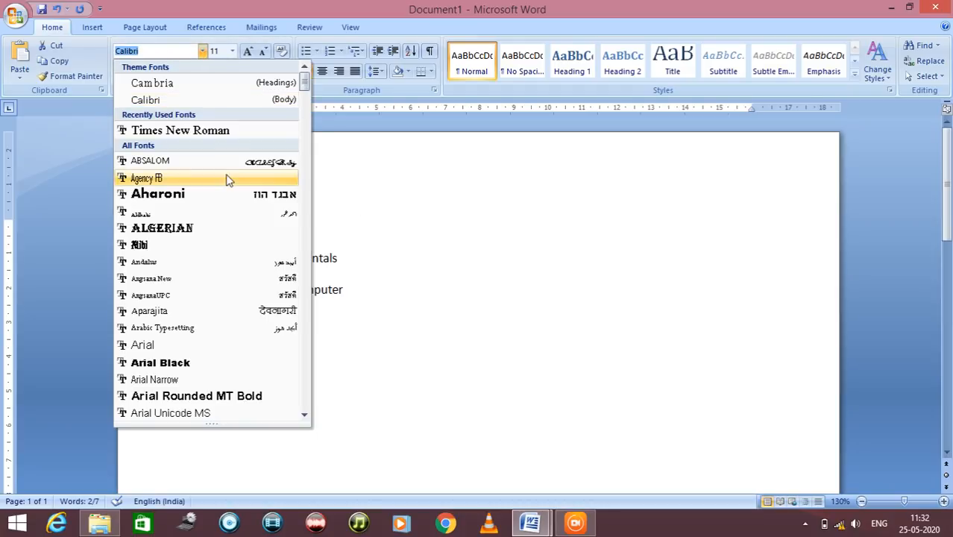
scroll(227, 186, down, 5)
scroll(228, 243, down, 5)
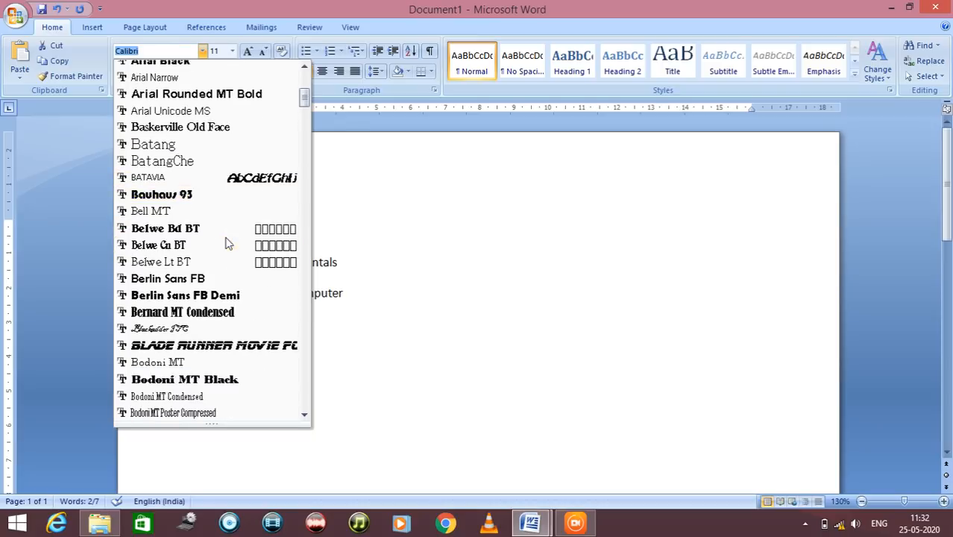
scroll(227, 243, up, 10)
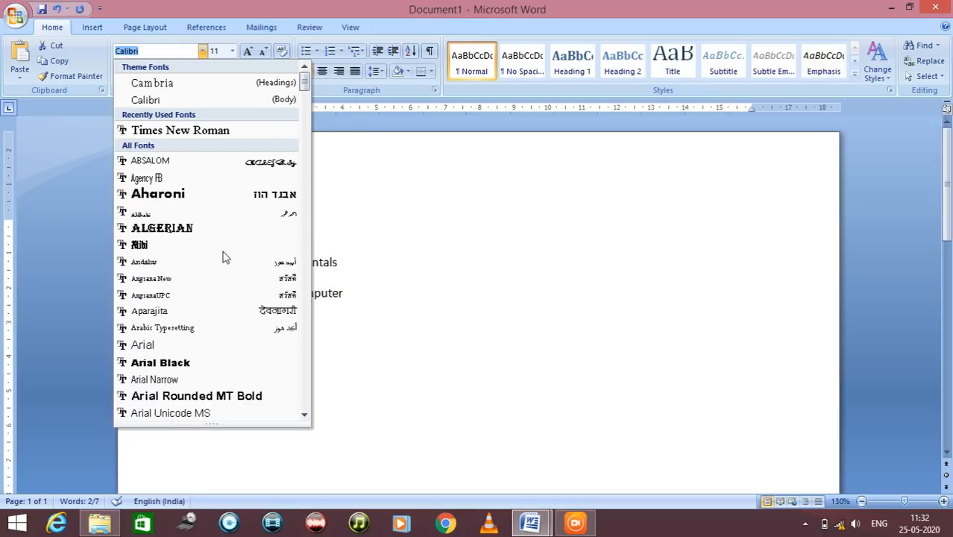
click(193, 131)
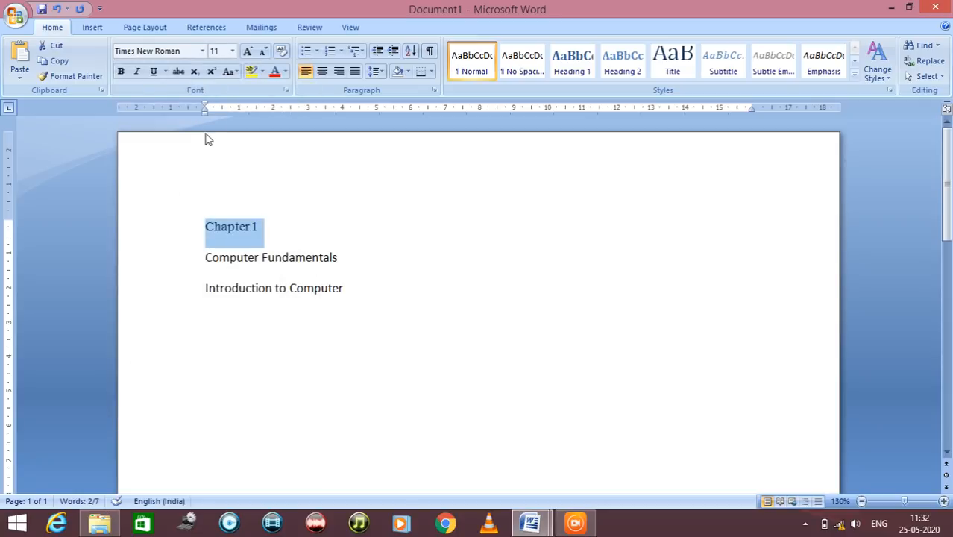
click(232, 52)
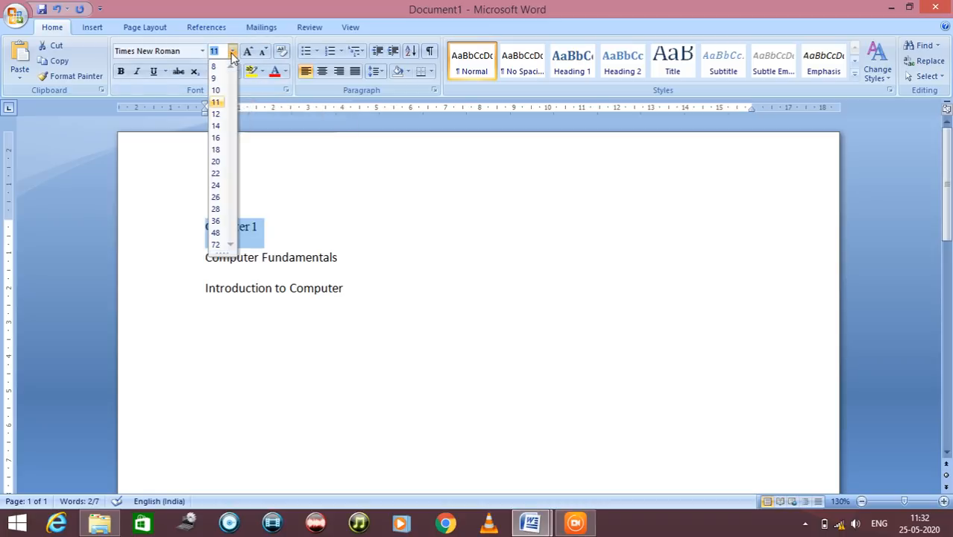
click(218, 164)
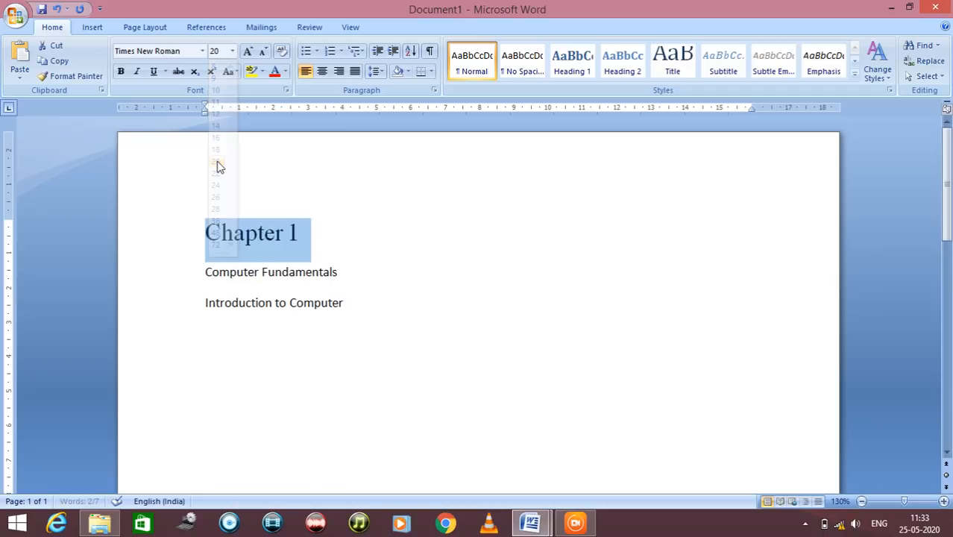
click(360, 306)
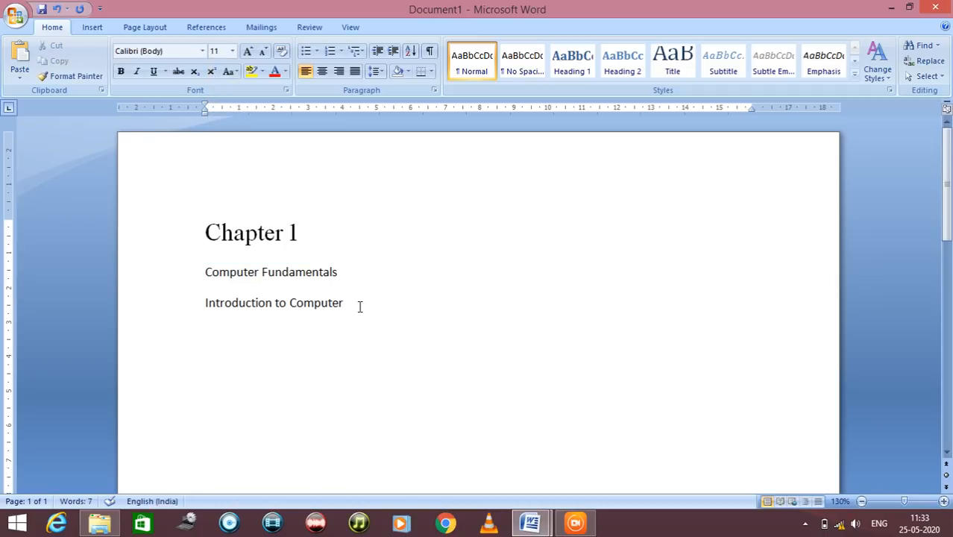
Make the "Chapter 1" line bold, switch the bold off again, and reapply it
drag(302, 232, 224, 235)
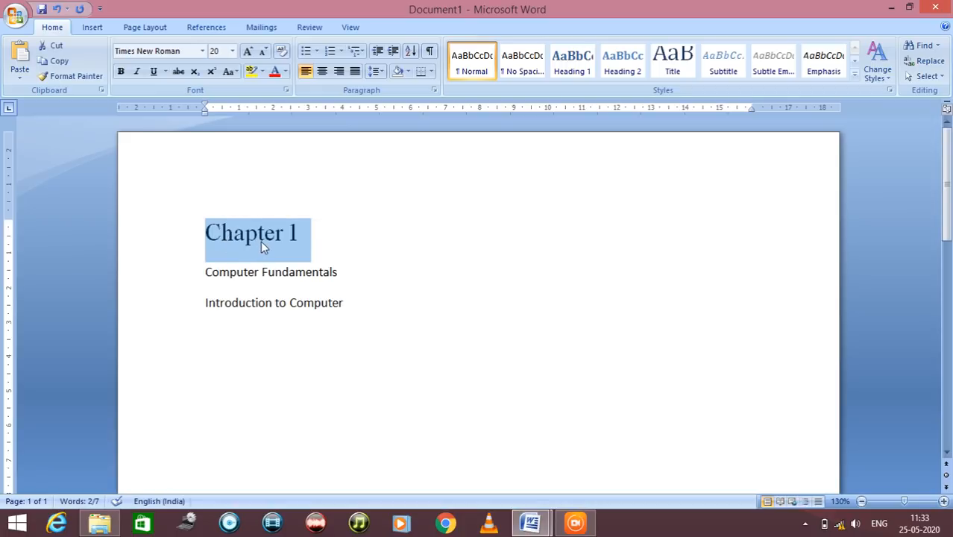
click(120, 71)
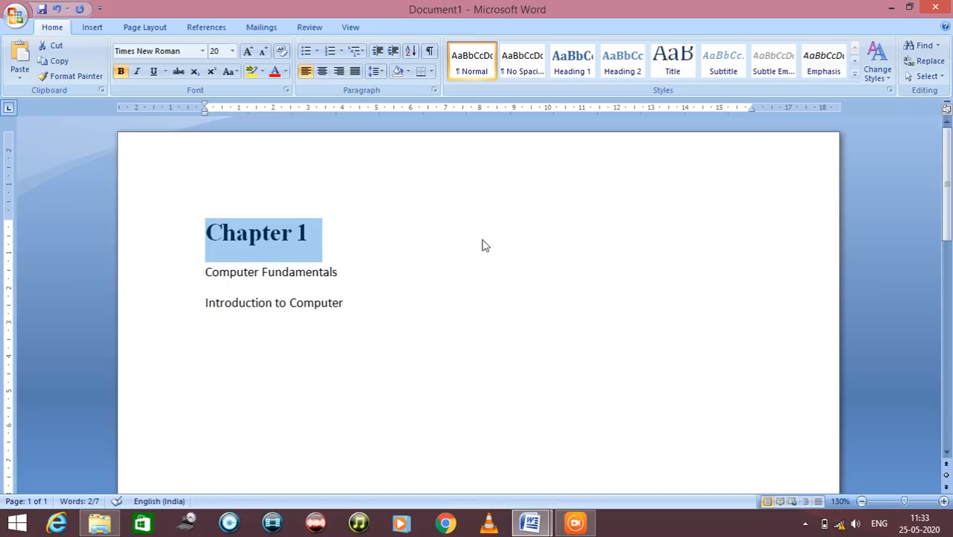
click(403, 282)
click(318, 232)
drag(312, 233, 210, 233)
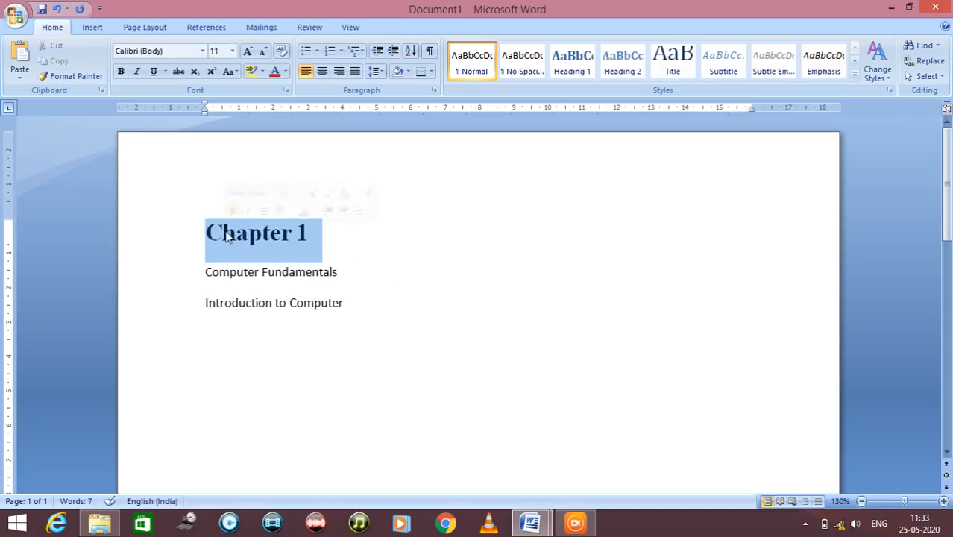
click(122, 71)
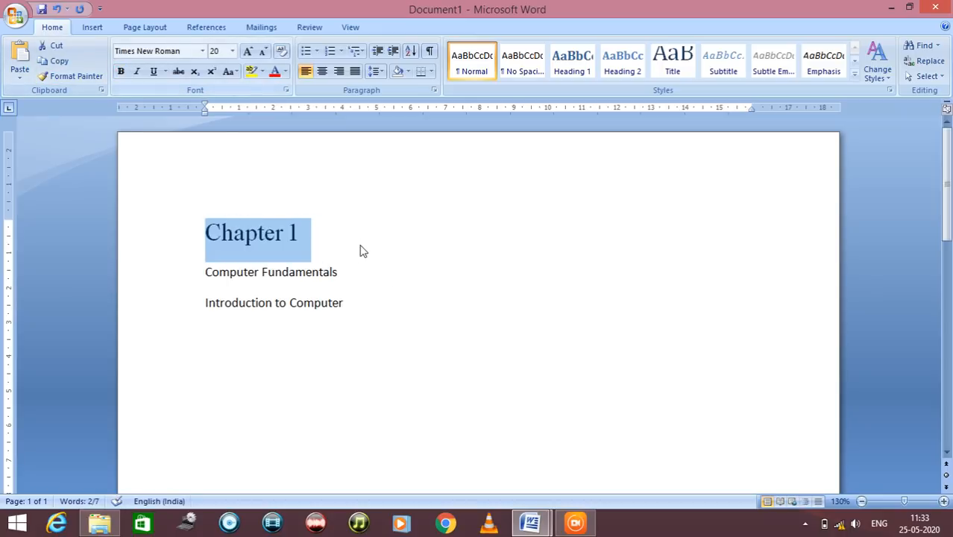
click(121, 72)
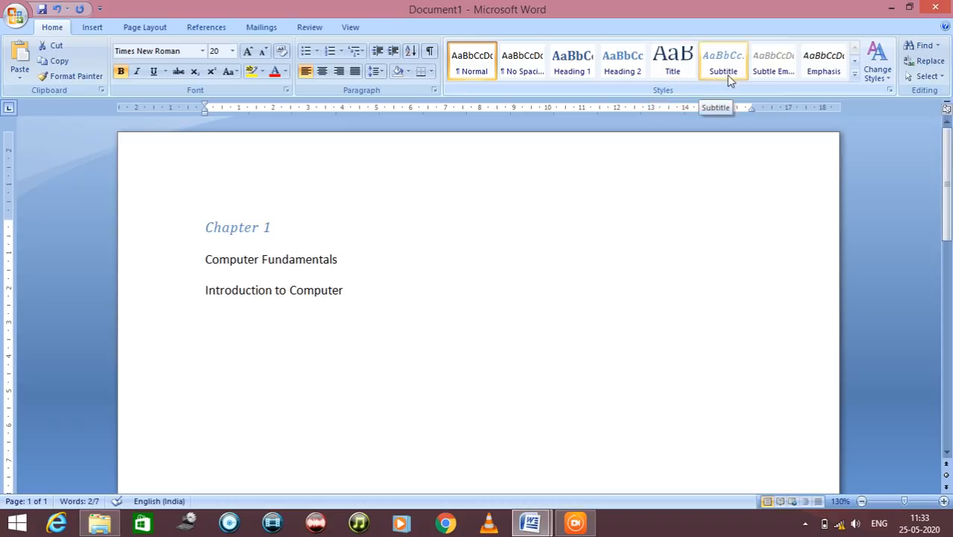
Apply the Title style to the "Chapter 1" line
click(856, 64)
click(855, 48)
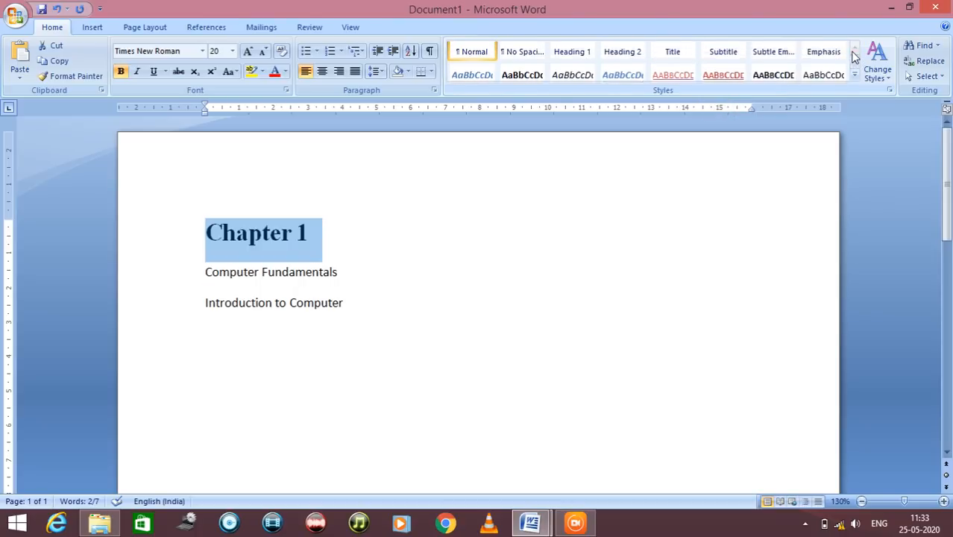
click(665, 71)
click(432, 267)
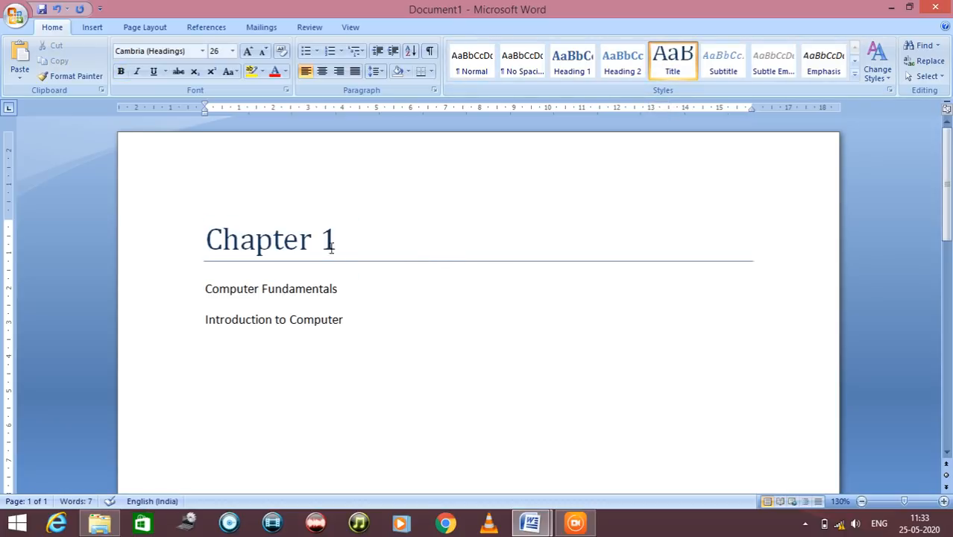
drag(357, 245, 280, 246)
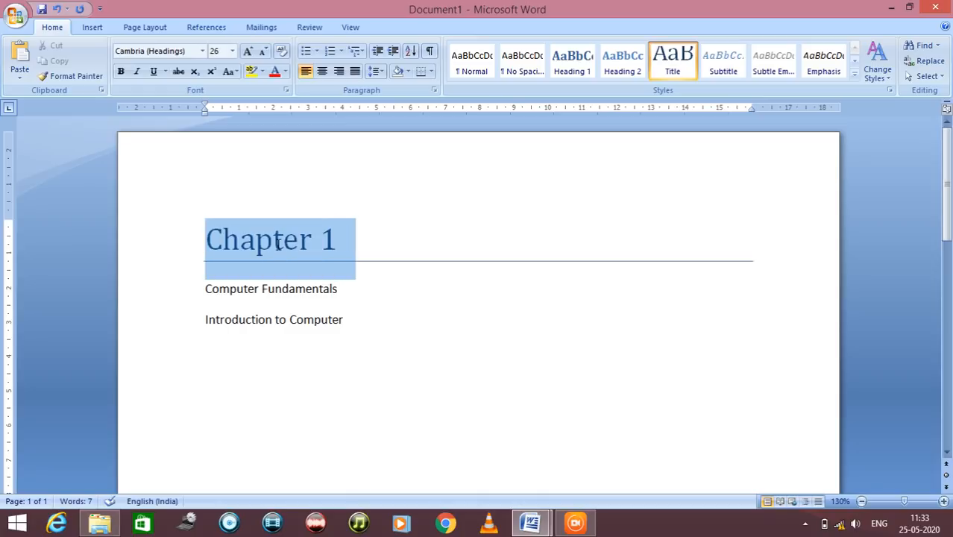
click(413, 300)
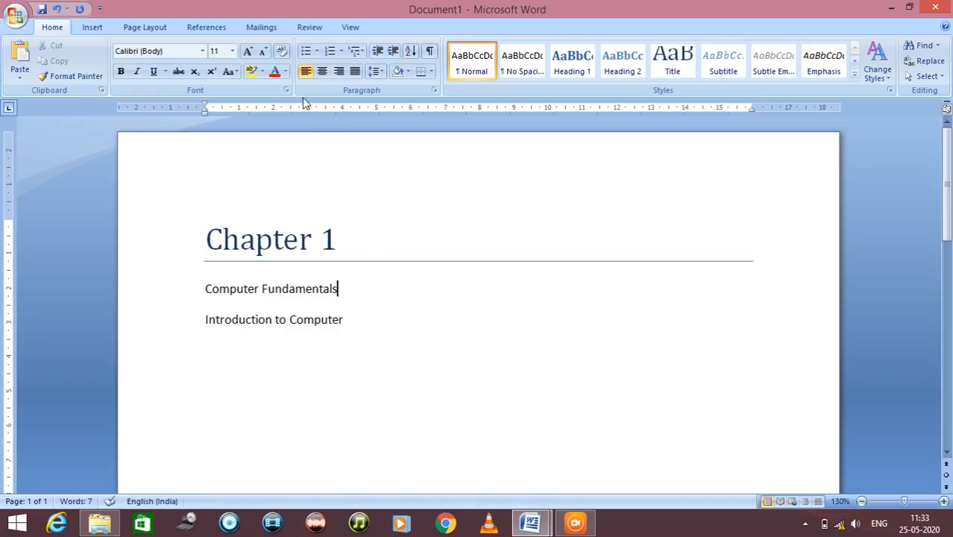
click(286, 72)
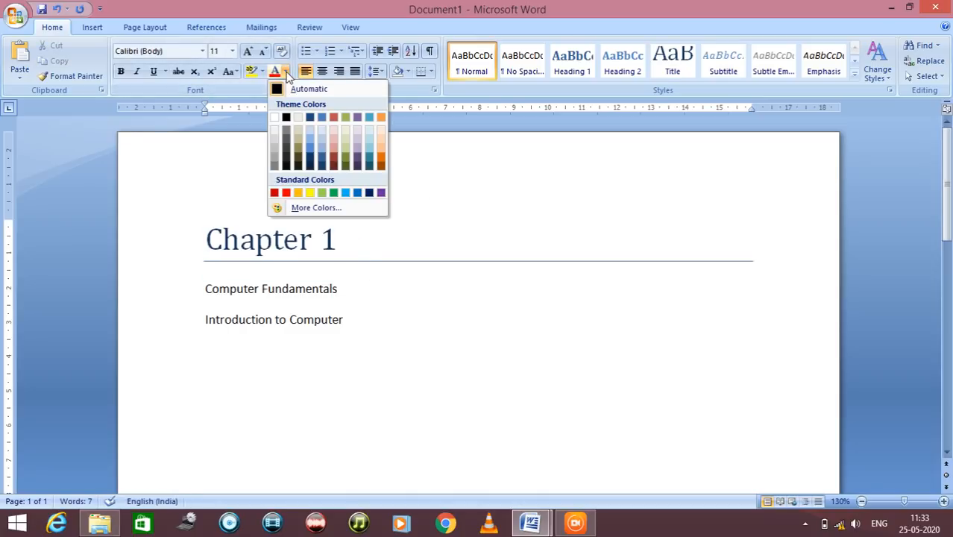
click(474, 188)
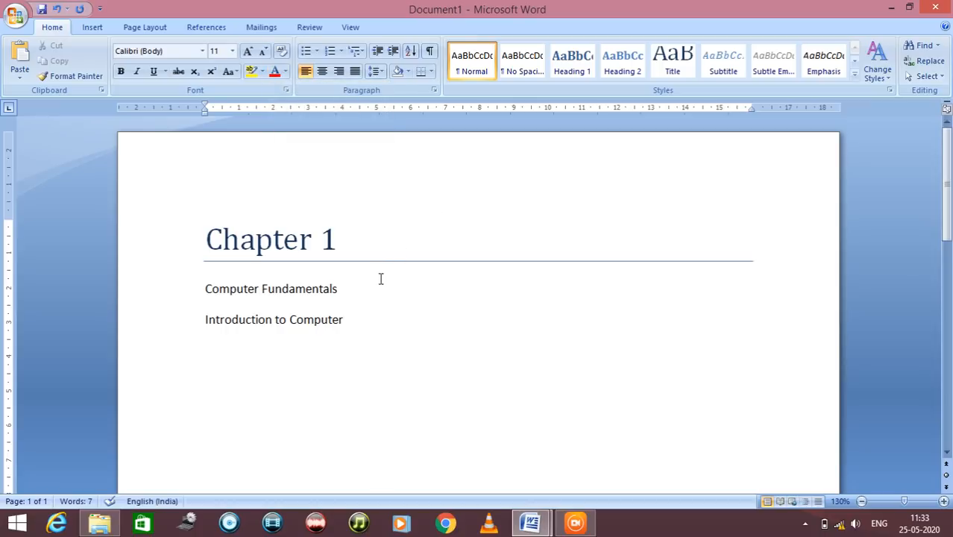
Format the "Computer Fundamentals" line in Times New Roman at size 14
click(360, 290)
drag(337, 290, 208, 292)
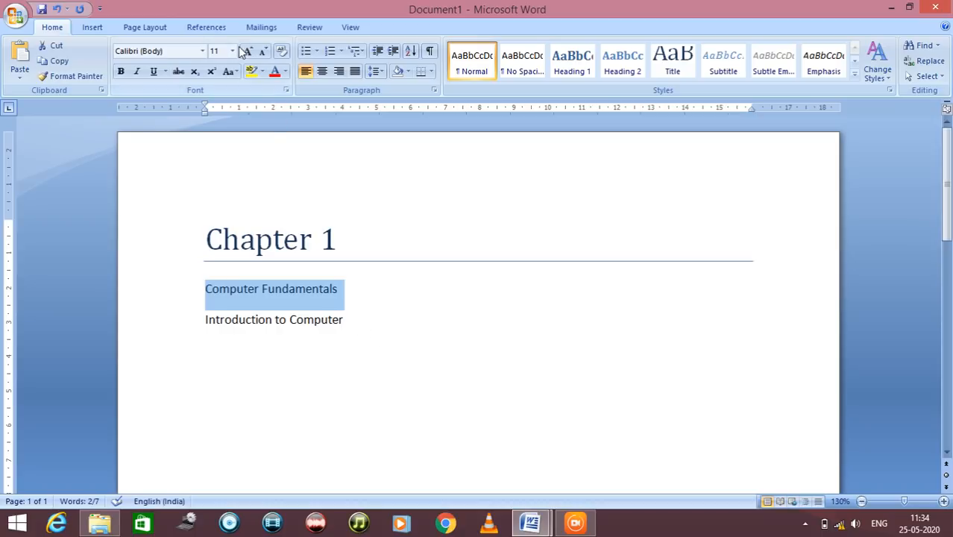
click(202, 52)
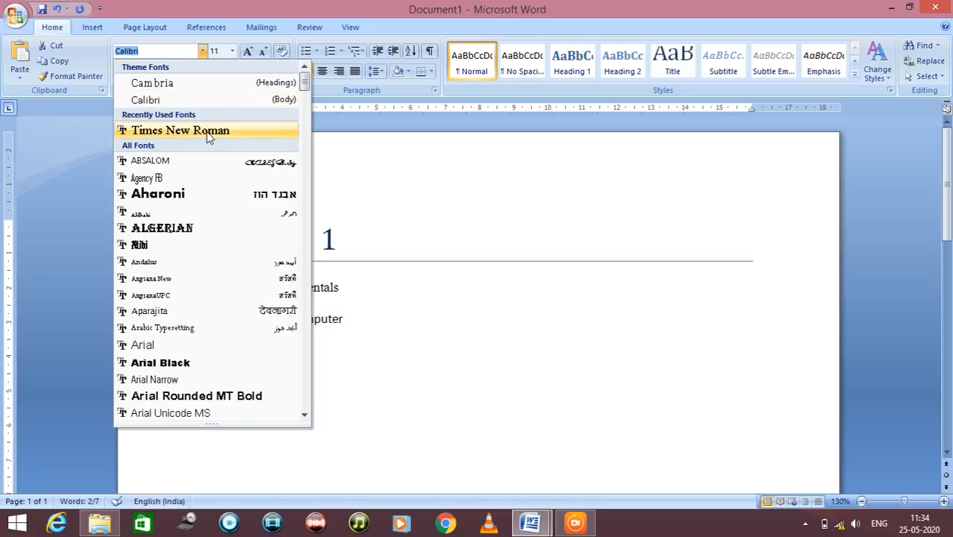
click(211, 131)
click(233, 52)
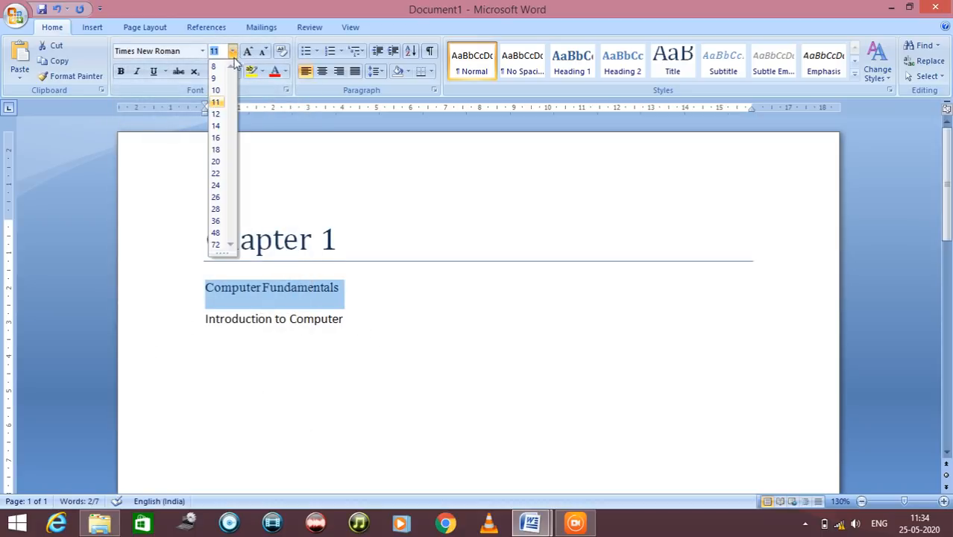
click(215, 129)
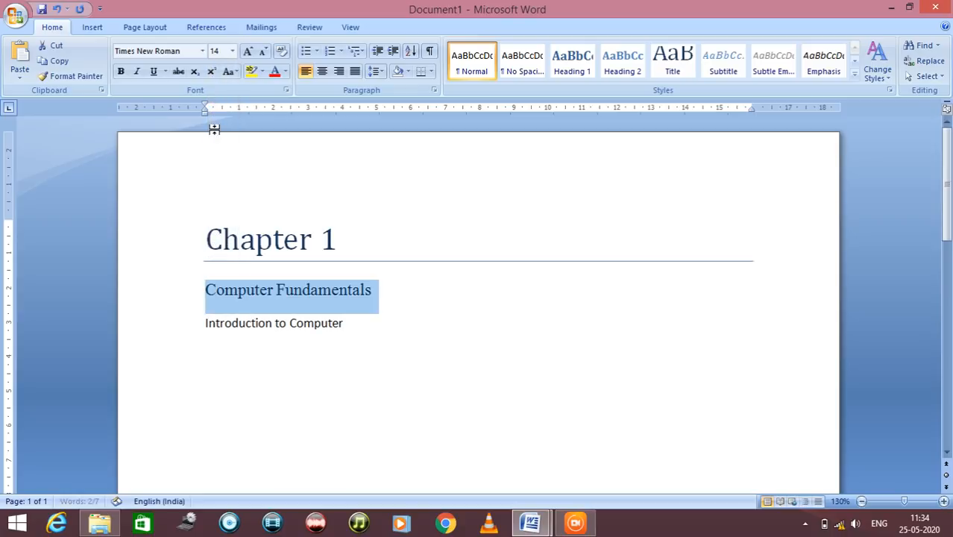
Set the "Computer Fundamentals" line to size 16 and make it bold and underlined
click(233, 51)
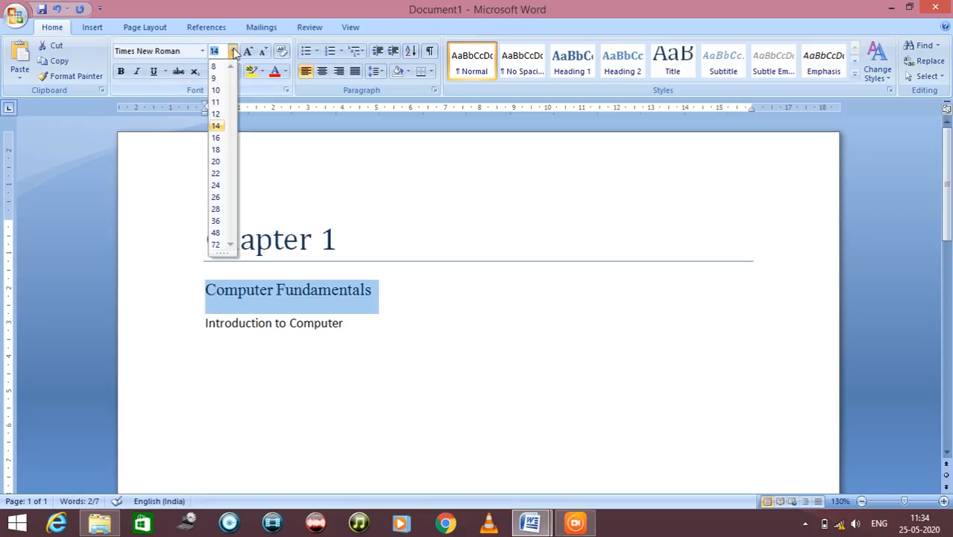
click(215, 137)
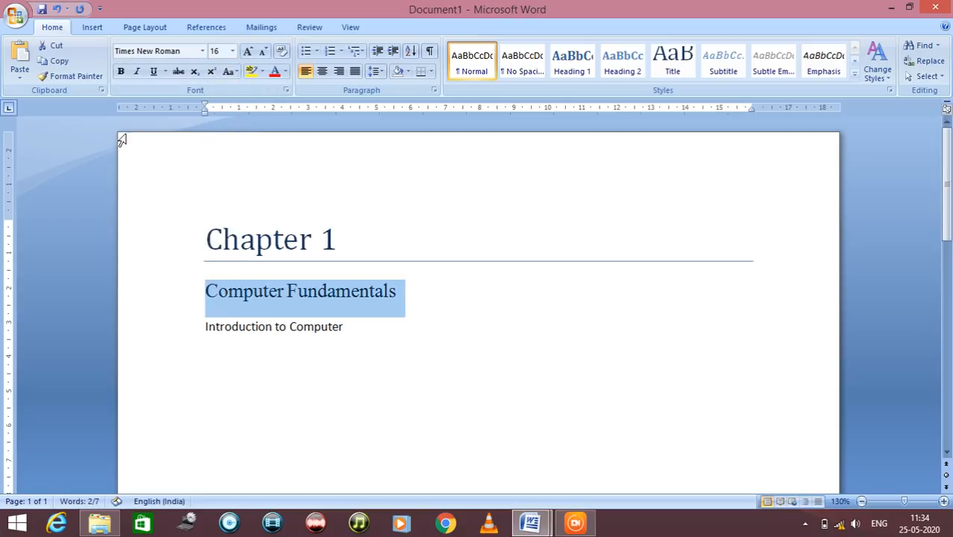
click(121, 72)
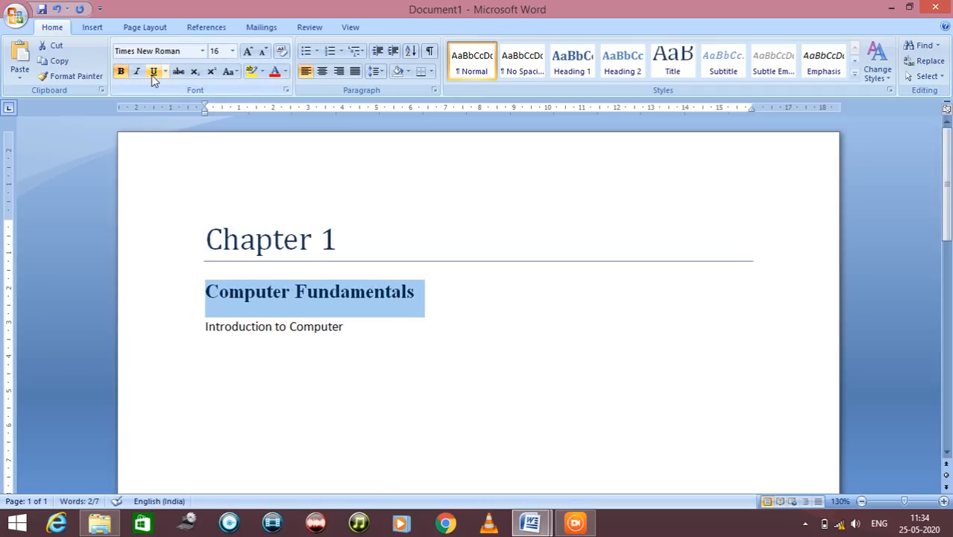
click(153, 71)
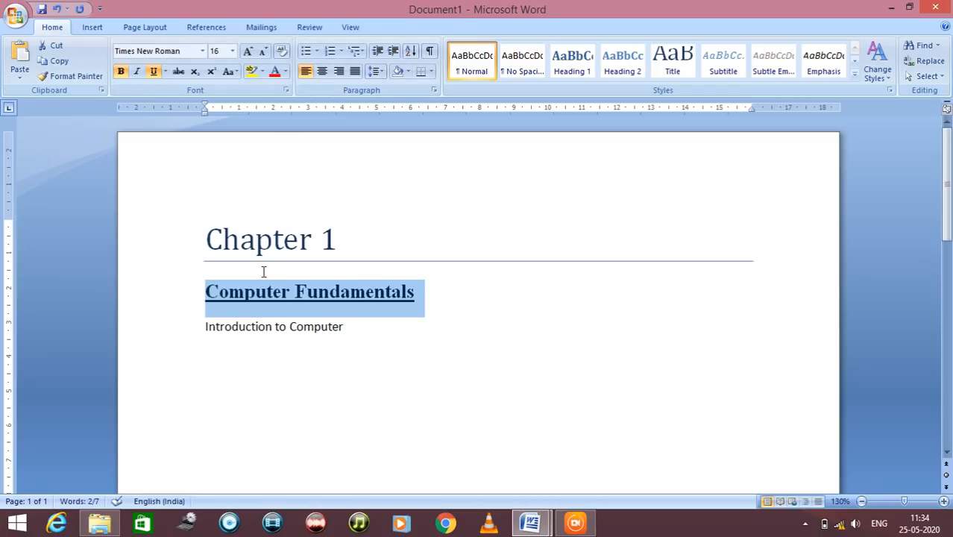
Centre the "Computer Fundamentals" heading, try right alignment for comparison, and centre it again
click(321, 71)
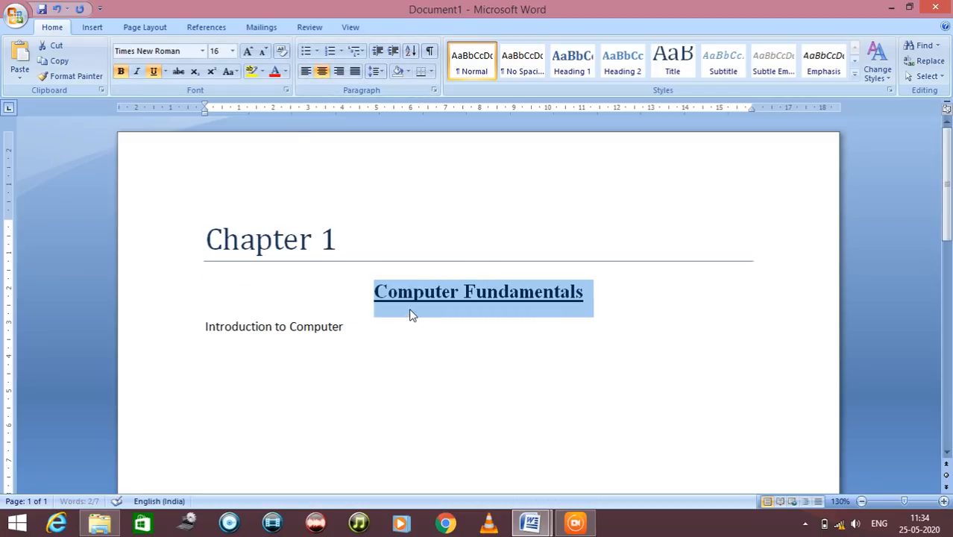
click(340, 71)
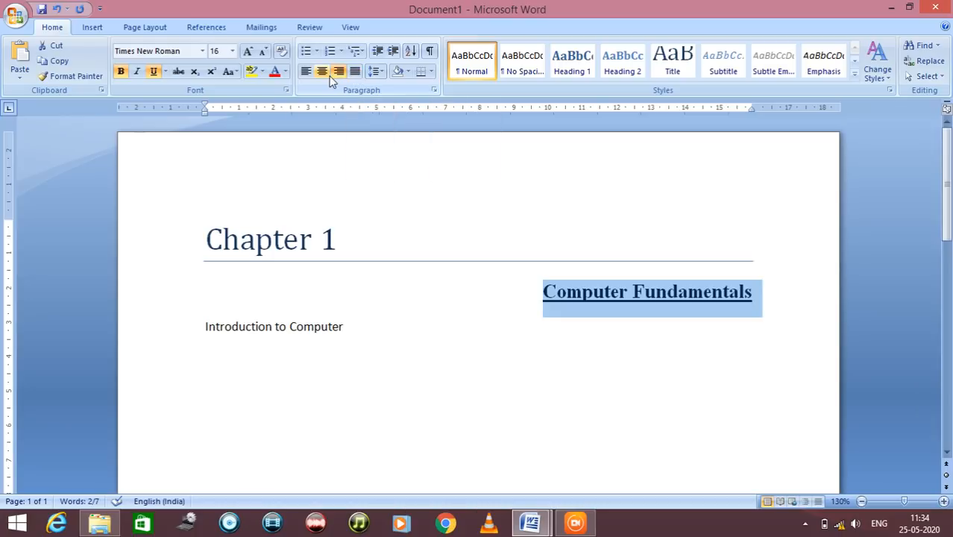
click(327, 78)
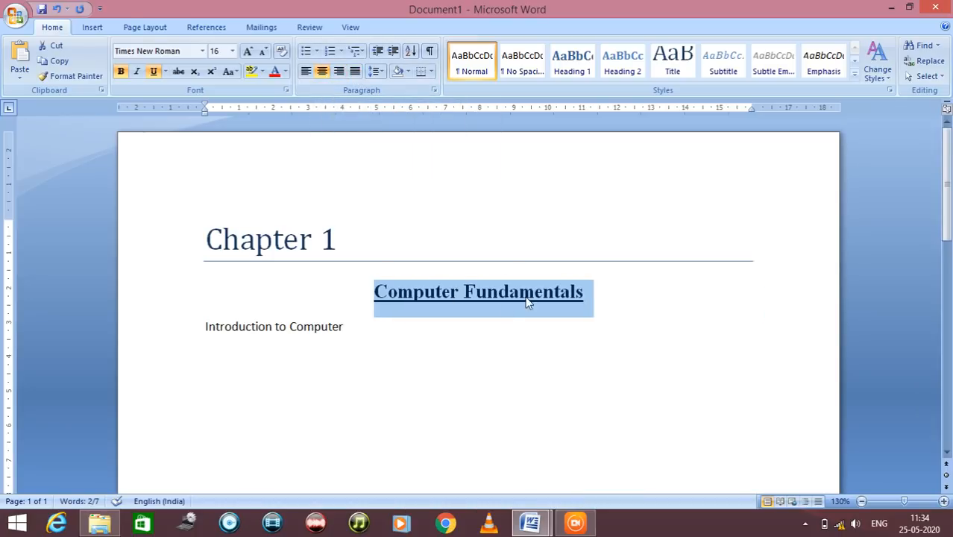
click(591, 316)
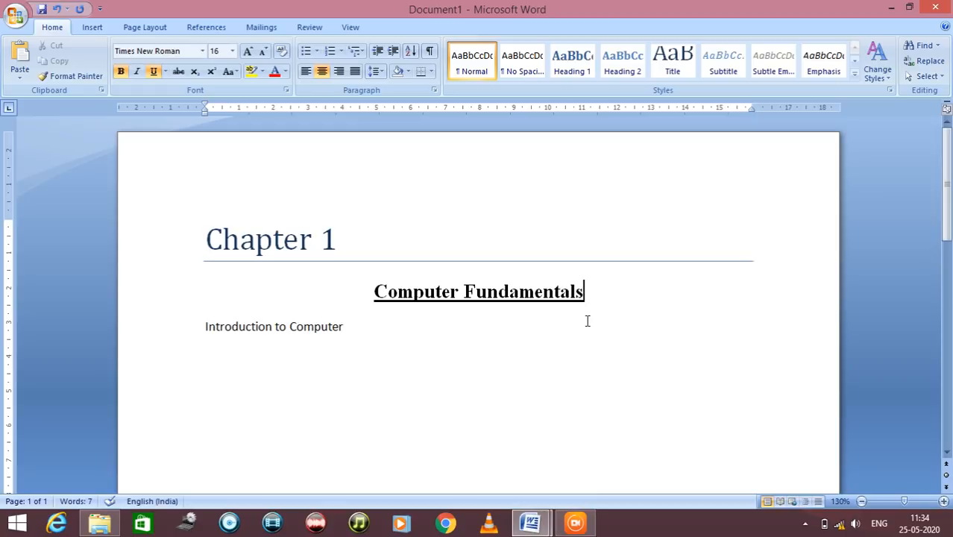
Format the "Introduction to Computer" line in Times New Roman, size 14, bold
triple_click(262, 326)
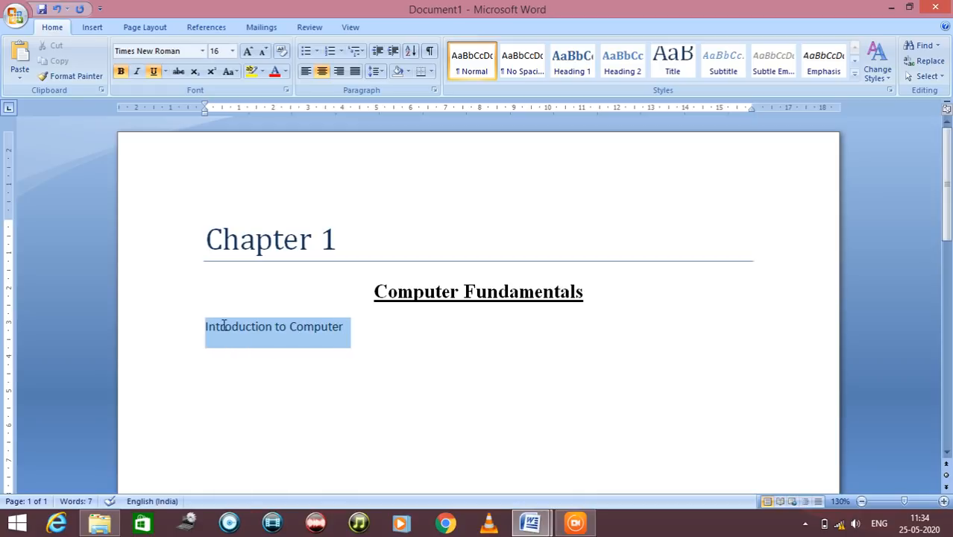
click(203, 52)
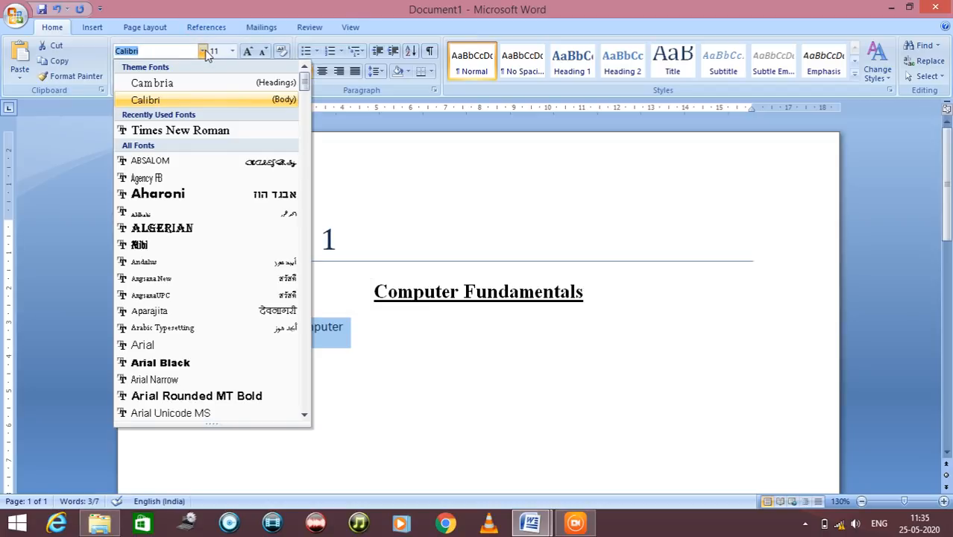
click(207, 131)
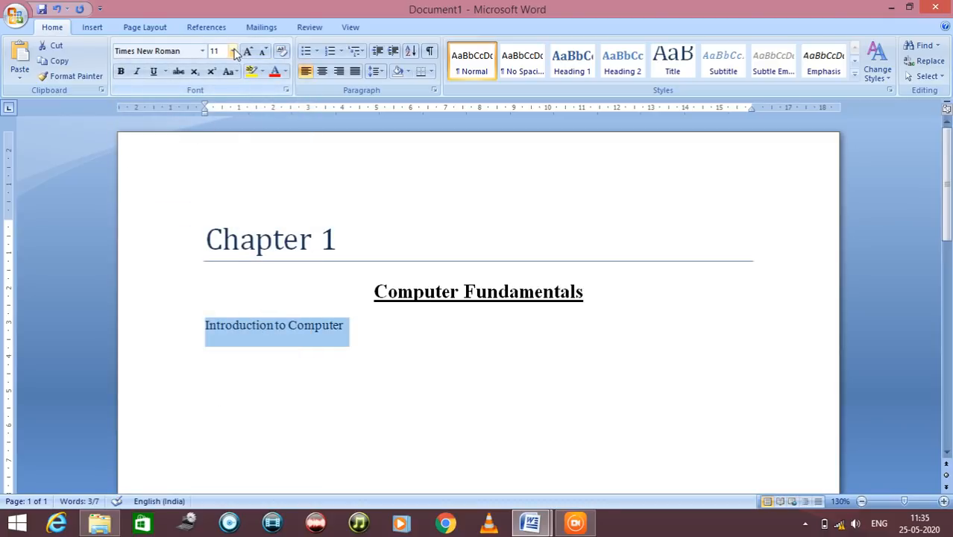
click(233, 50)
click(217, 127)
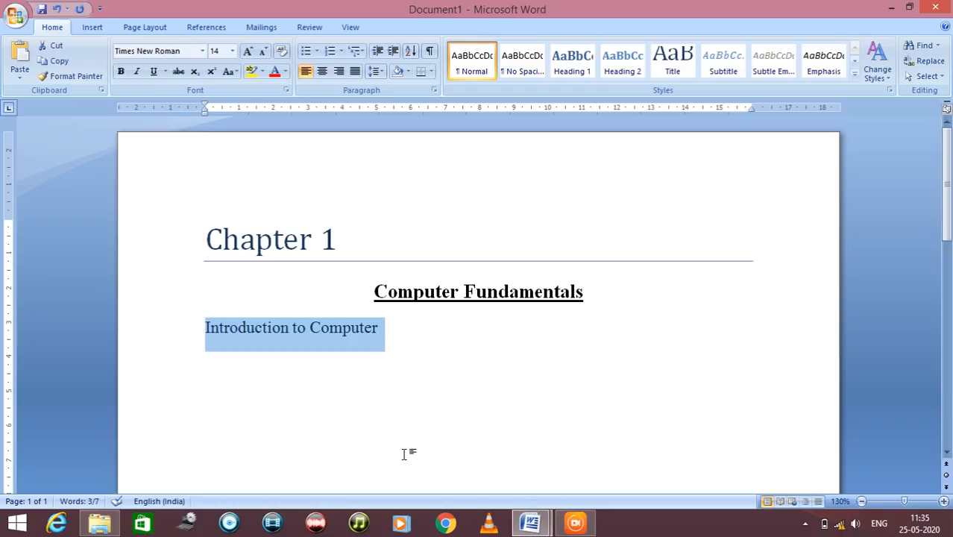
click(120, 71)
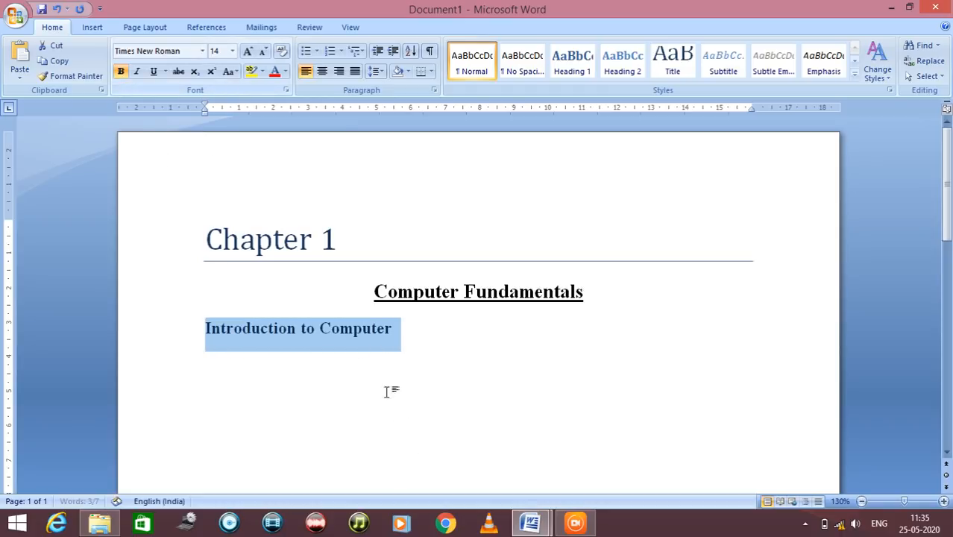
Start a new line below "Introduction to Computer" with font size 12 and bold switched off
click(419, 323)
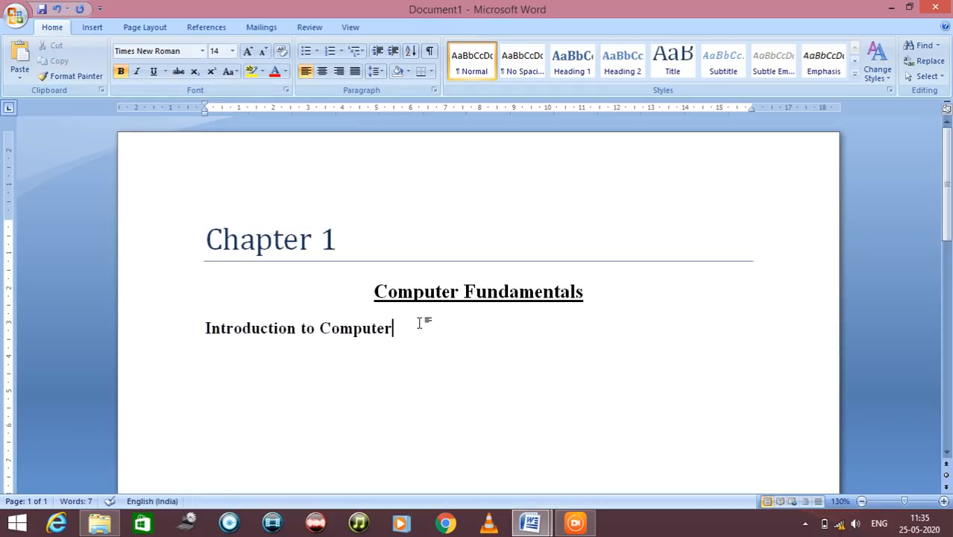
key(Return)
click(232, 50)
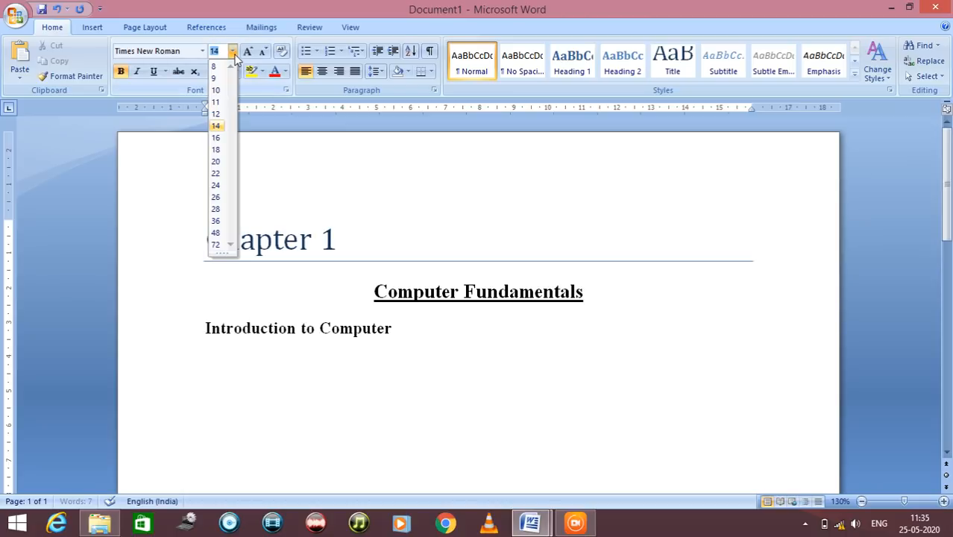
click(218, 114)
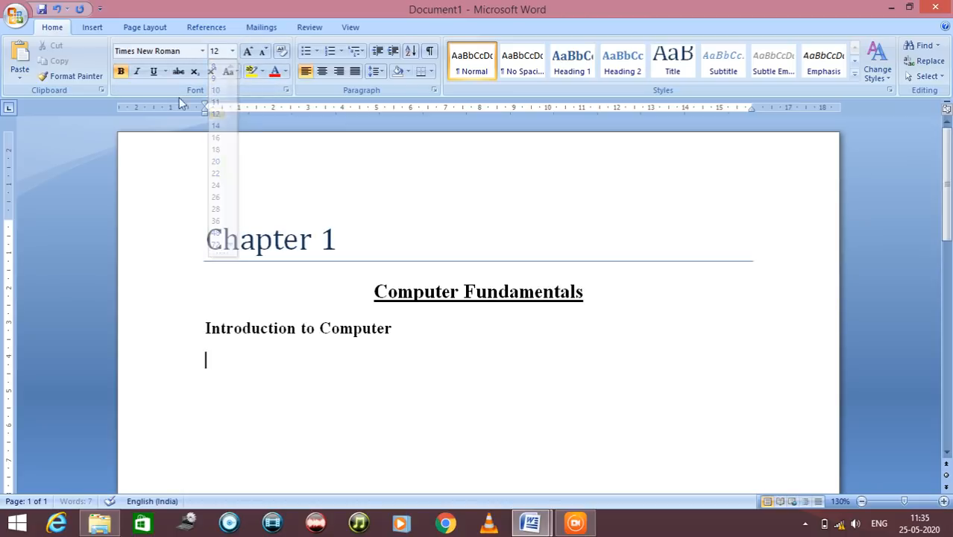
click(128, 75)
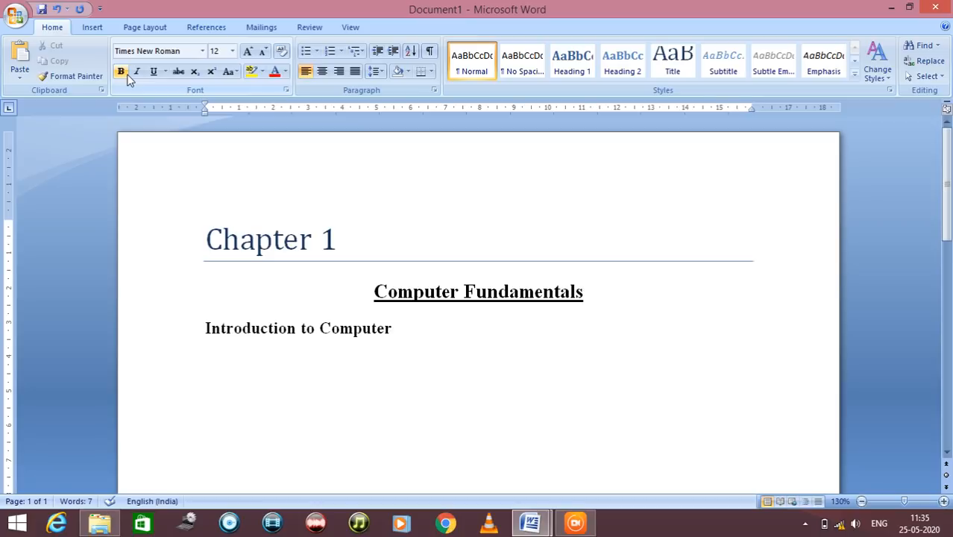
Copy the paragraph under "Introduction to Computers" in demodoc.docx and paste it below the "Introduction to Computer" heading in Document1
mouse_move(527, 526)
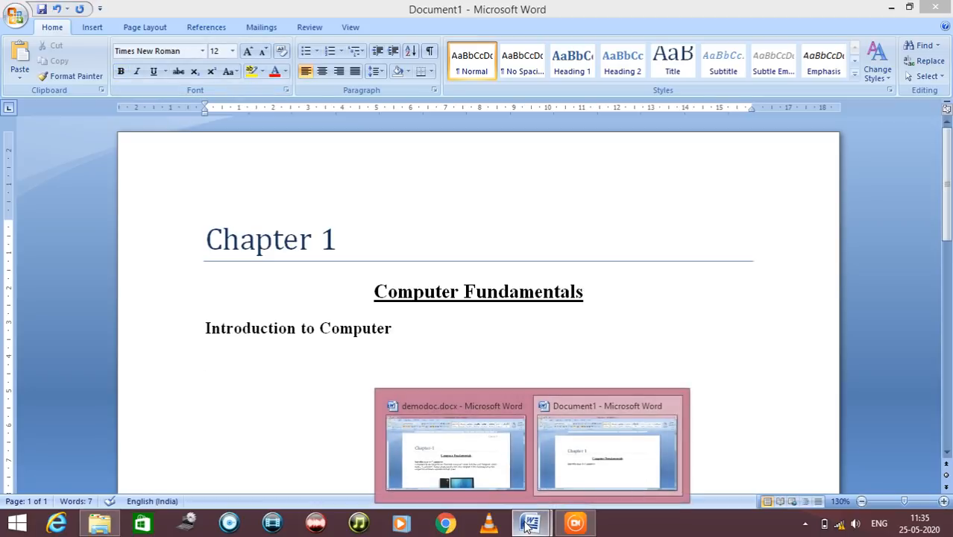
click(506, 470)
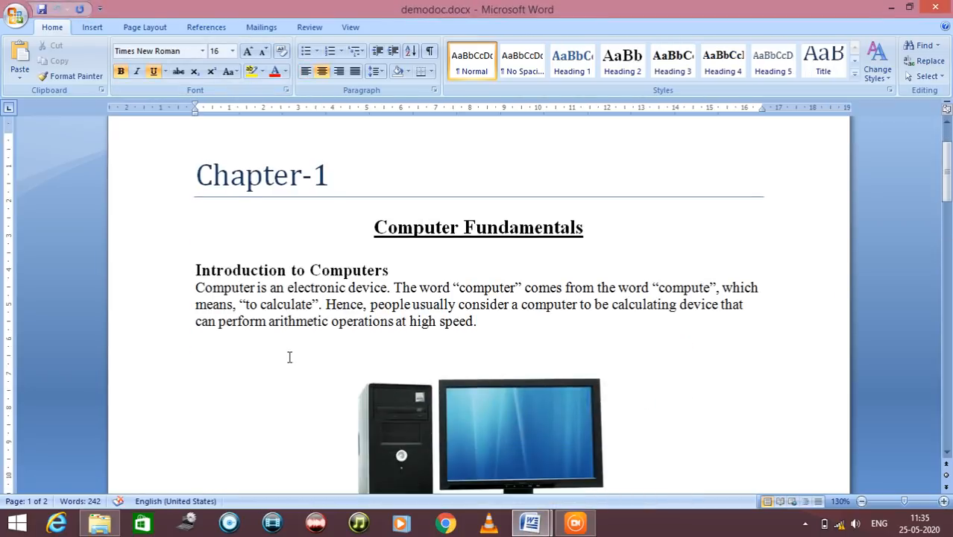
drag(195, 289, 479, 328)
key(ctrl+c)
mouse_move(541, 527)
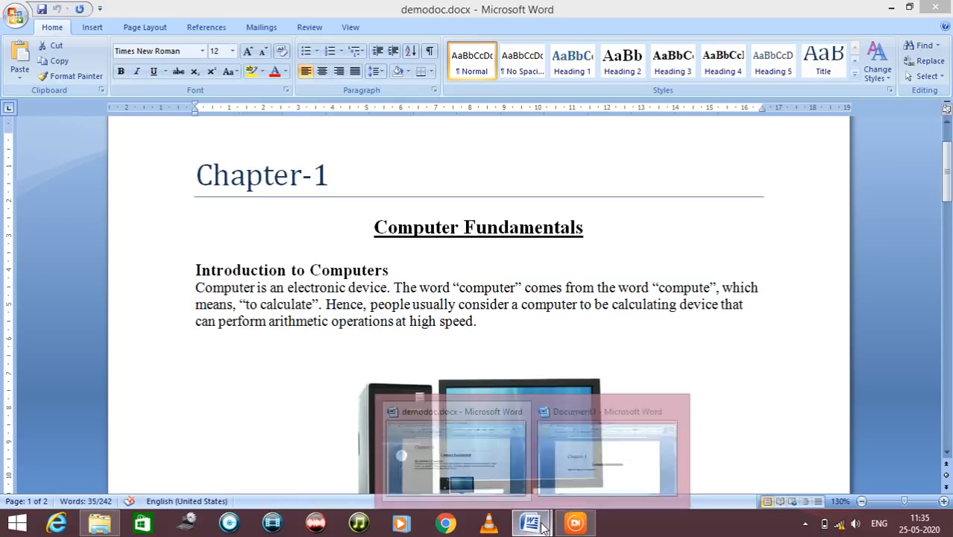
click(608, 457)
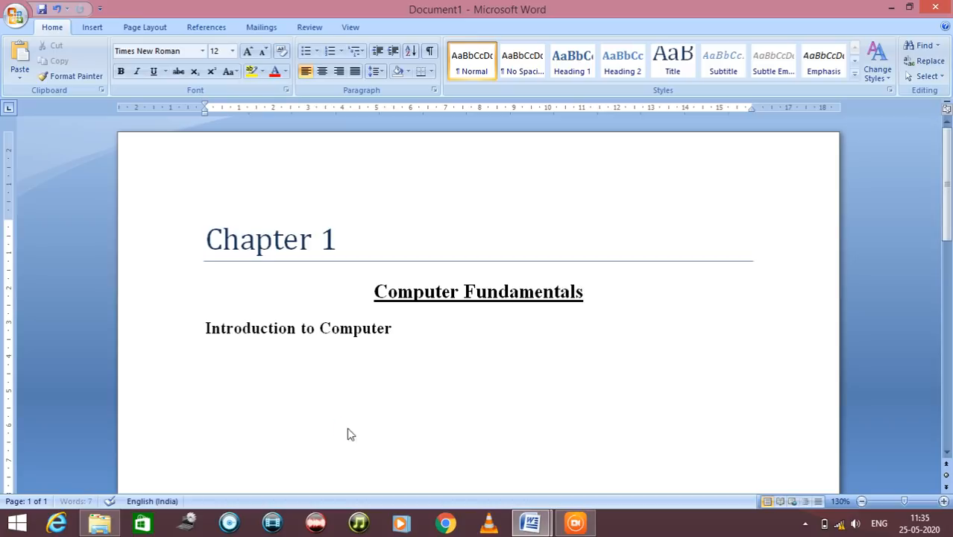
key(ctrl+v)
scroll(352, 428, down, 2)
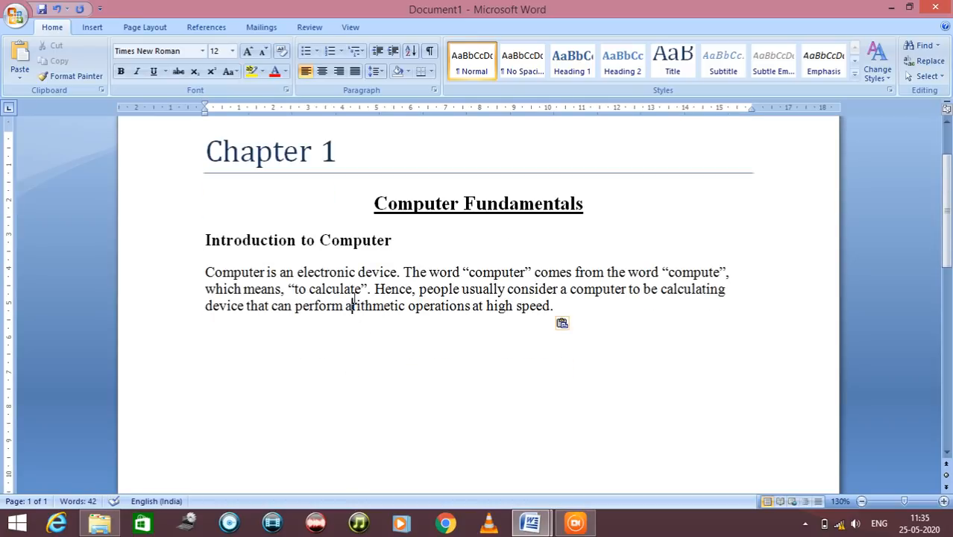
Justify the pasted introduction paragraph, compare it with left alignment, and justify it again
drag(562, 307, 188, 273)
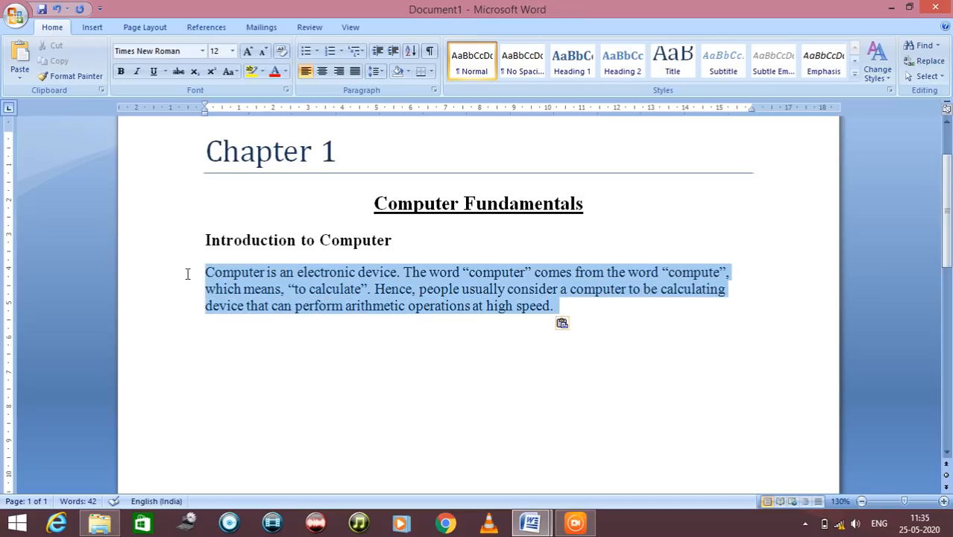
click(356, 72)
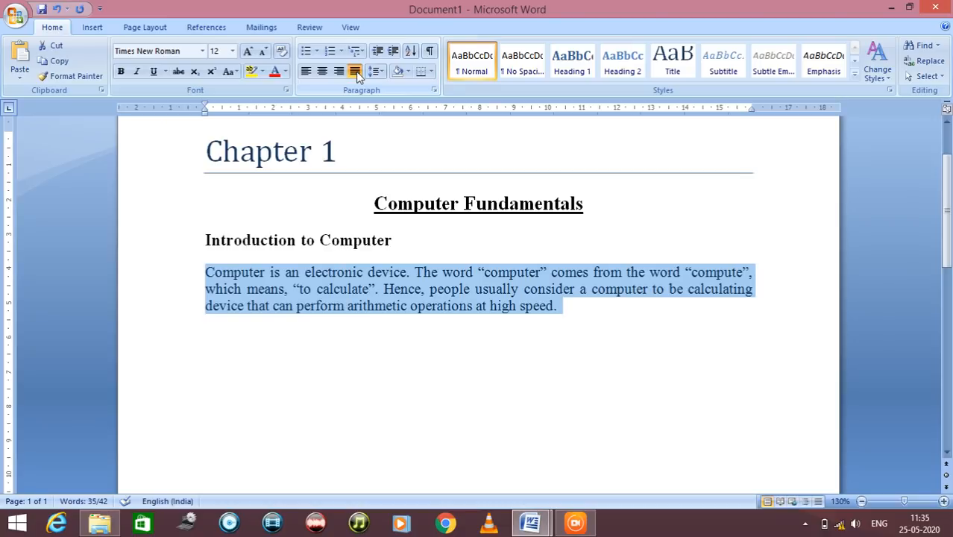
click(306, 72)
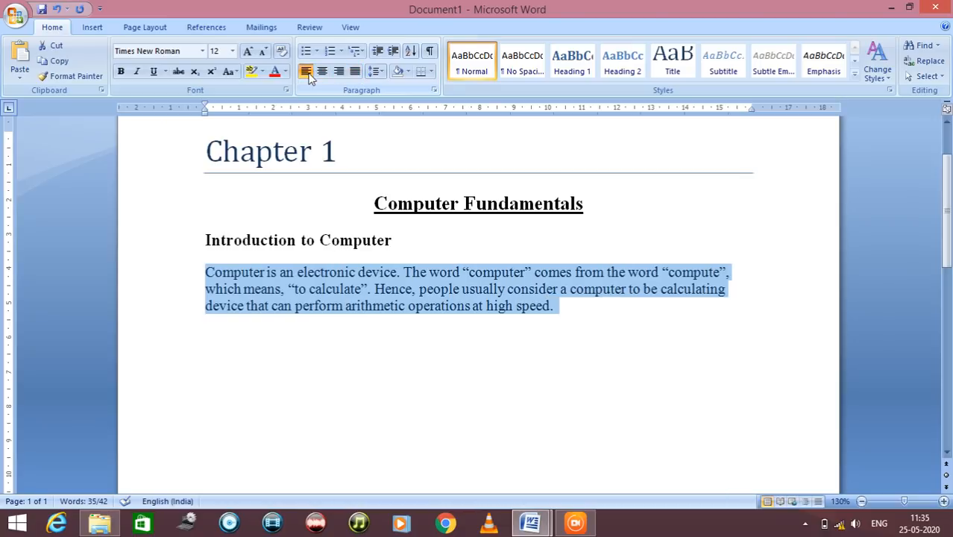
click(354, 74)
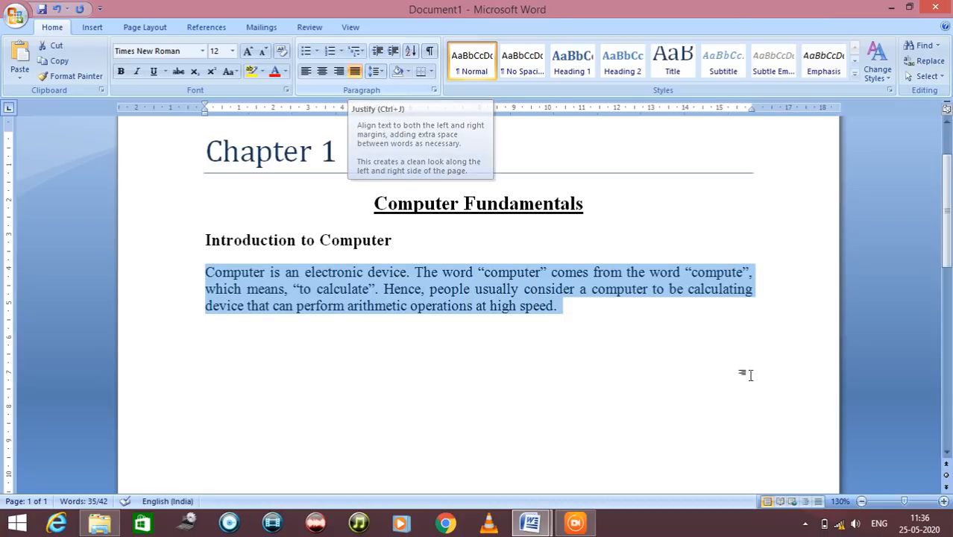
click(660, 334)
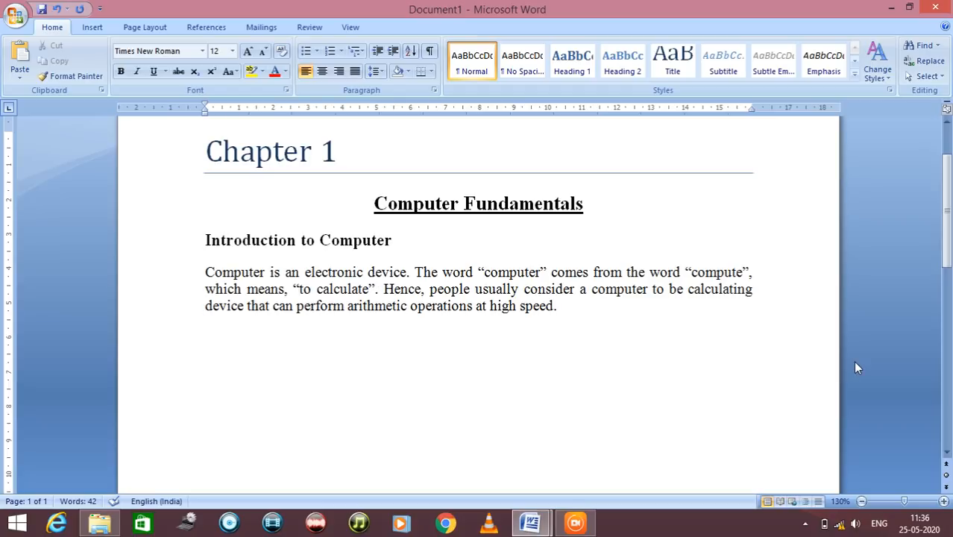
Add a new line below the paragraph and check the picture in demodoc.docx before returning to Document1
key(Return)
key(alt+Tab)
scroll(811, 408, down, 3)
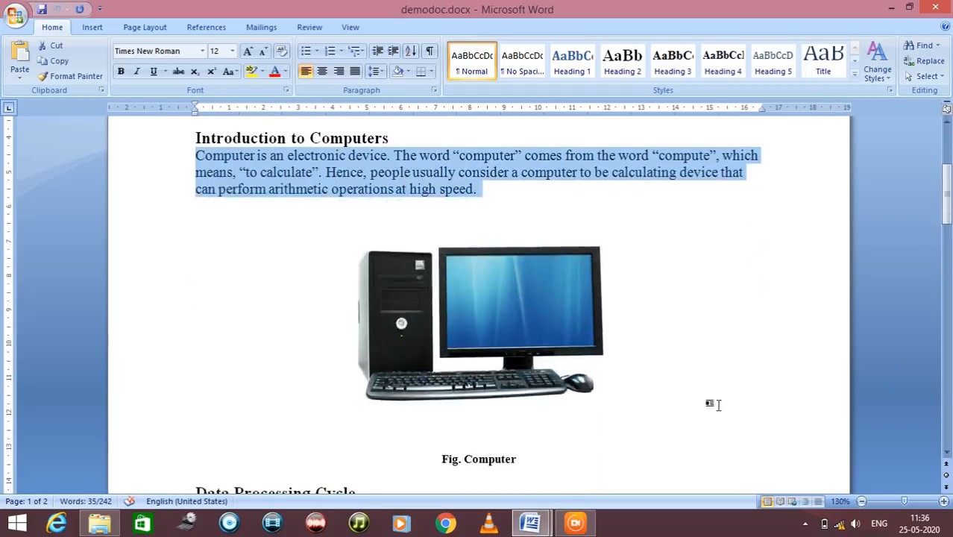
scroll(515, 309, down, 1)
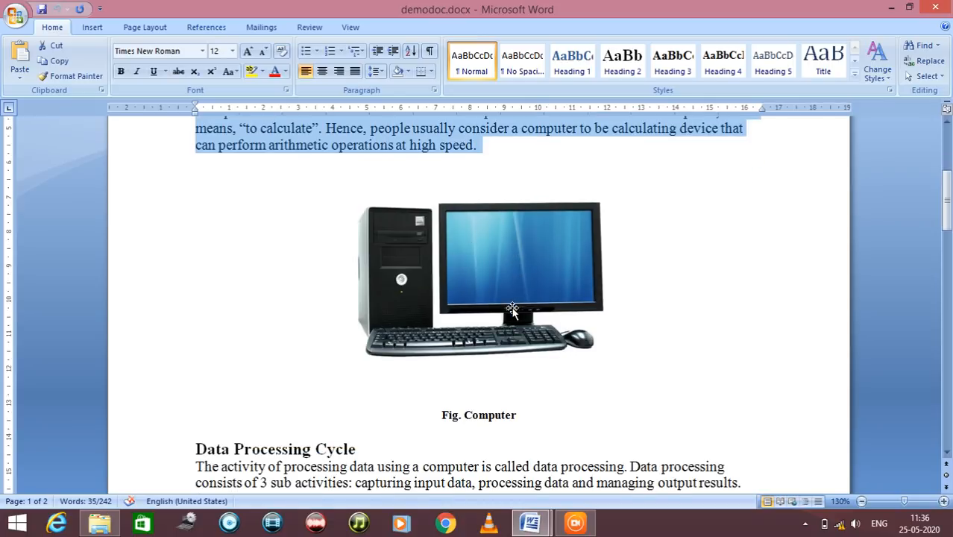
click(530, 522)
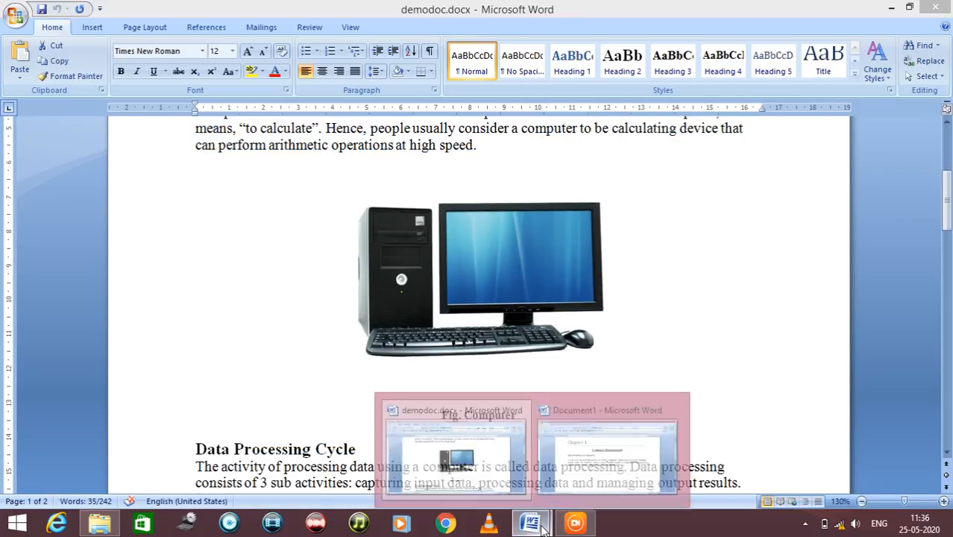
click(562, 484)
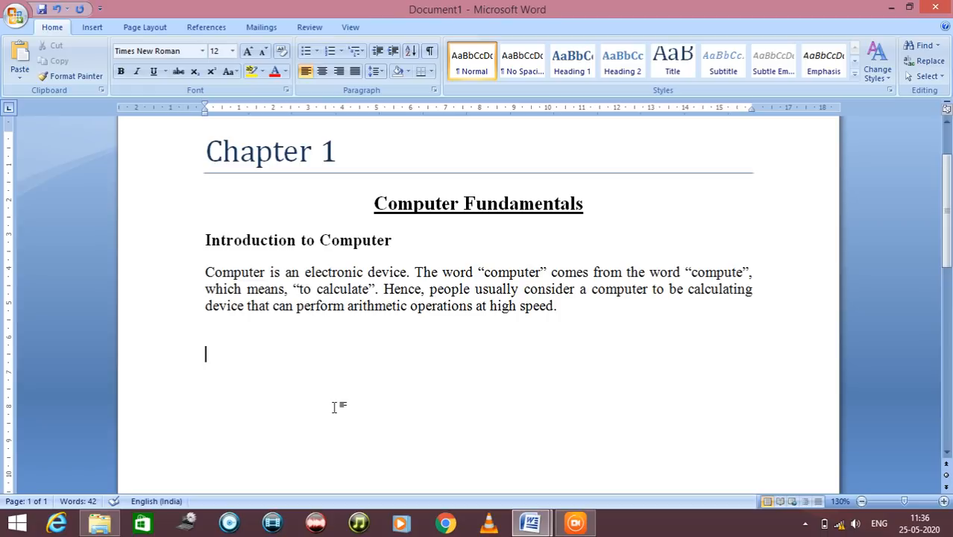
Insert the picture computer.jpg from the Pictures folder below the introduction paragraph
click(89, 27)
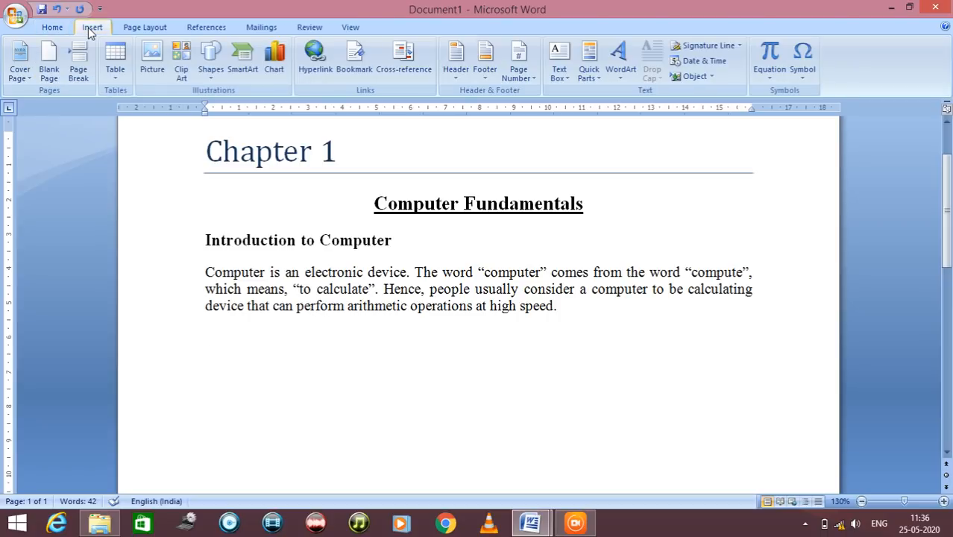
click(147, 52)
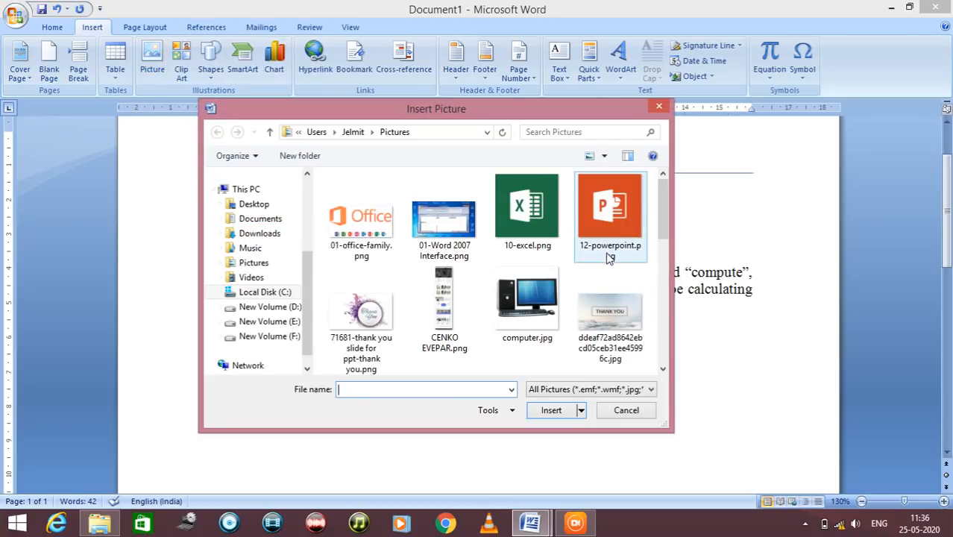
mouse_move(665, 227)
mouse_down()
mouse_move(666, 296)
mouse_move(668, 222)
mouse_up()
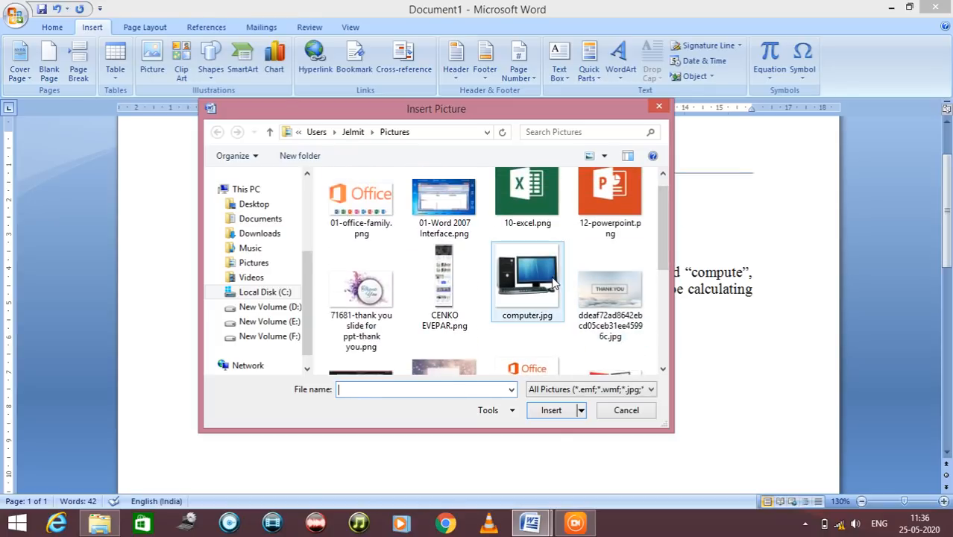
click(528, 279)
click(551, 410)
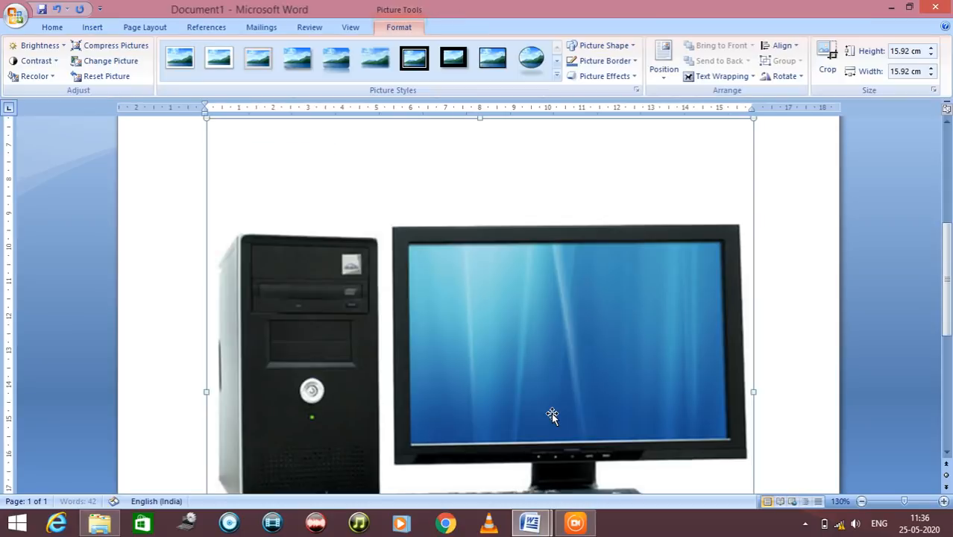
scroll(552, 414, down, 3)
scroll(553, 416, up, 5)
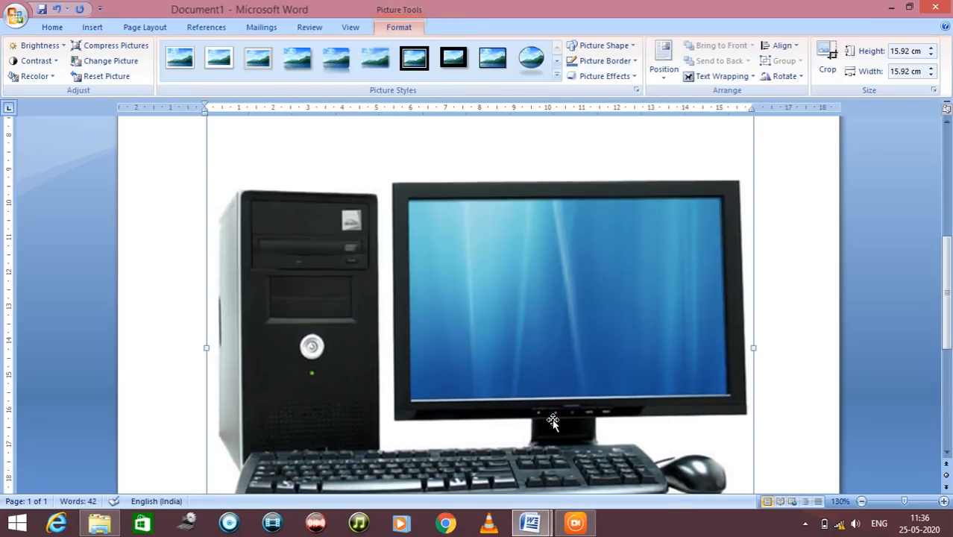
Shrink the computer picture proportionally from its corner to about 6.56 cm by 6.56 cm and deselect it
scroll(559, 417, down, 4)
scroll(568, 427, down, 4)
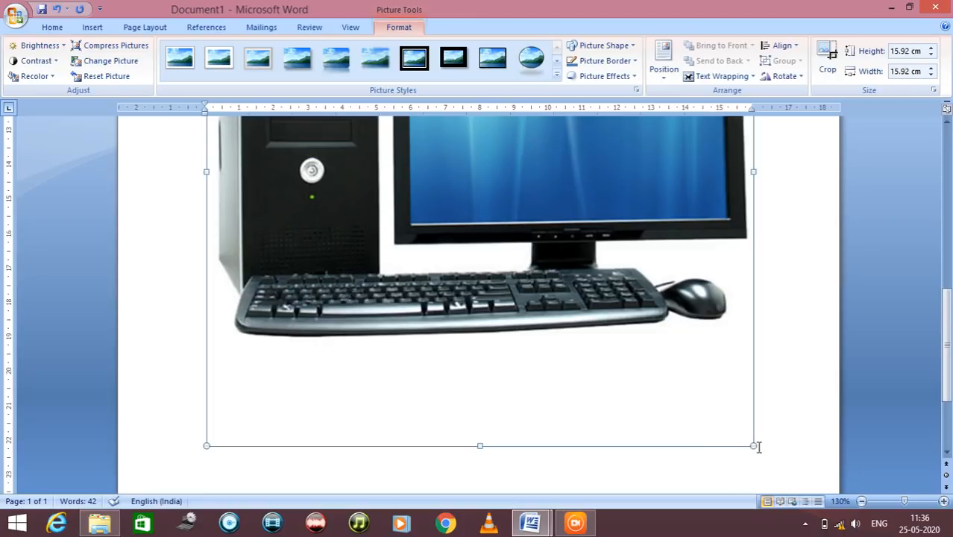
drag(752, 446, 417, 122)
scroll(565, 212, up, 7)
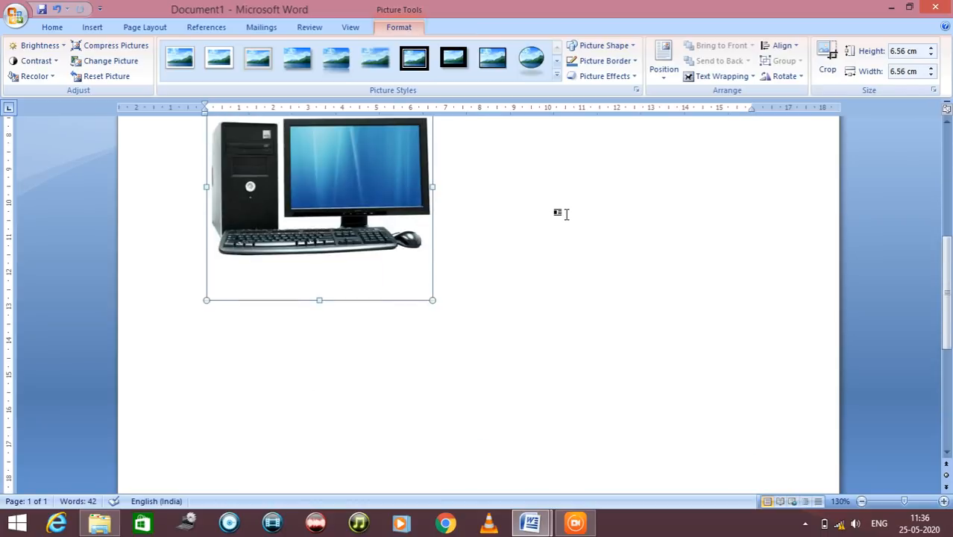
scroll(567, 218, down, 1)
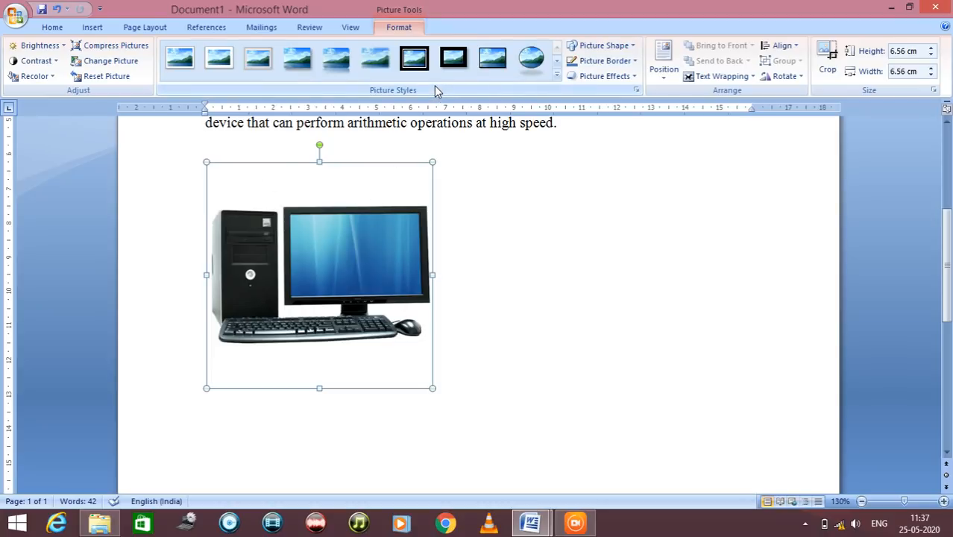
click(519, 312)
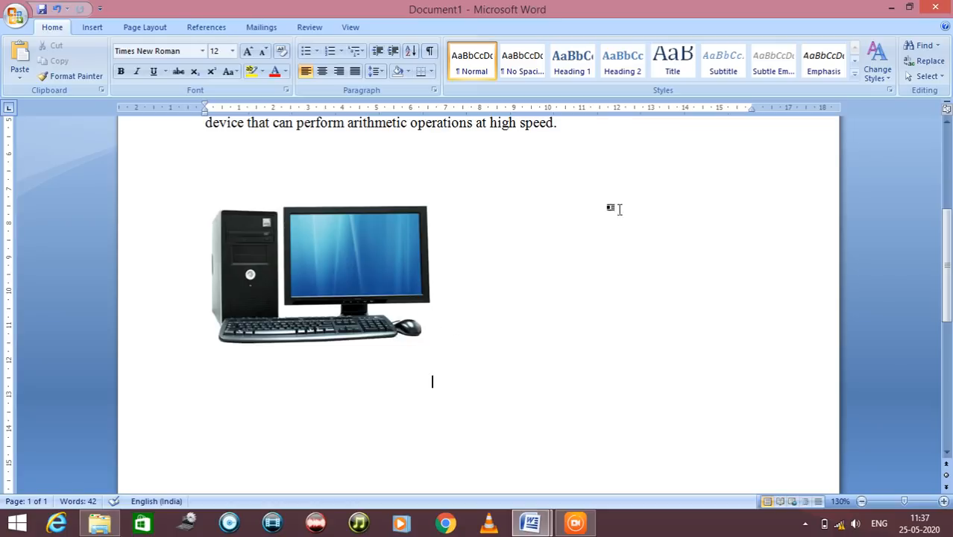
Apply the white beveled frame picture style to the computer picture, check it deselected, and select the picture again
click(319, 308)
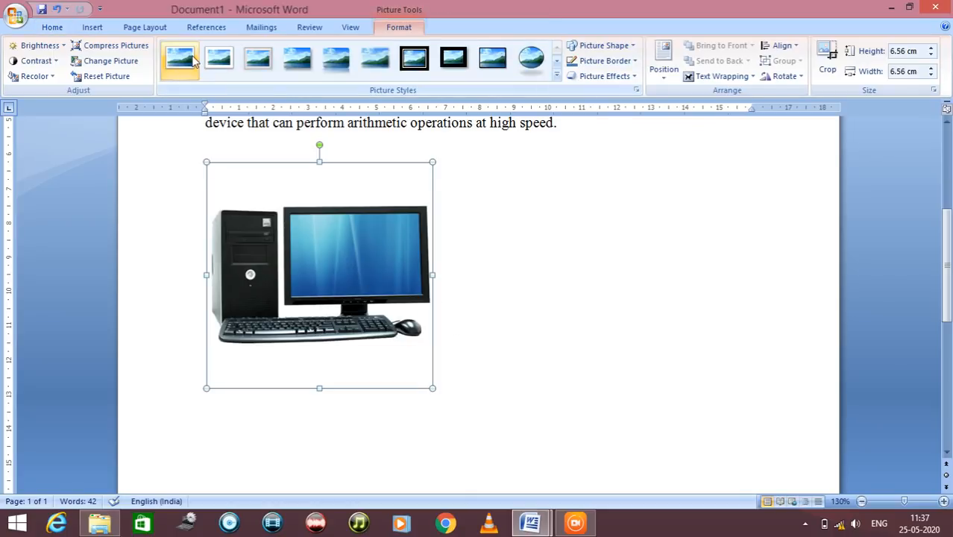
click(219, 58)
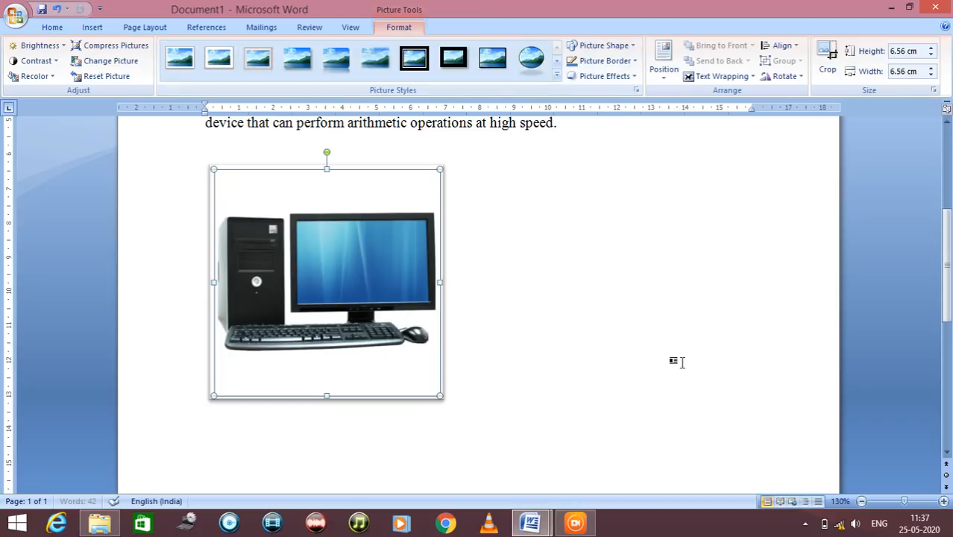
click(676, 357)
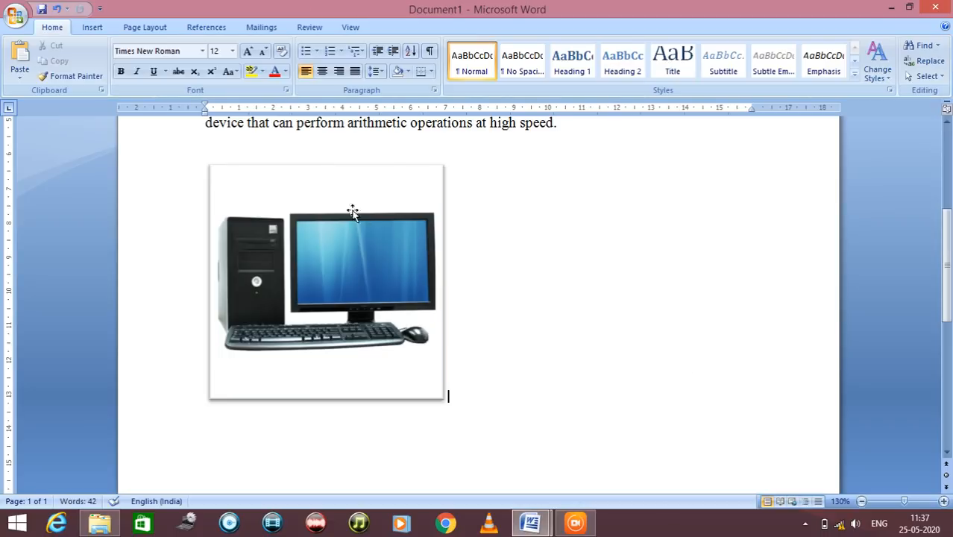
click(400, 339)
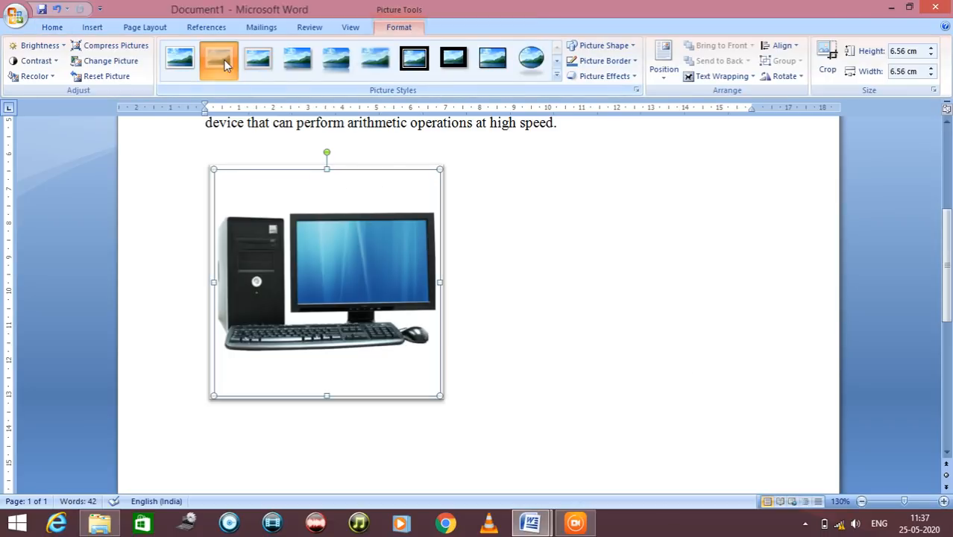
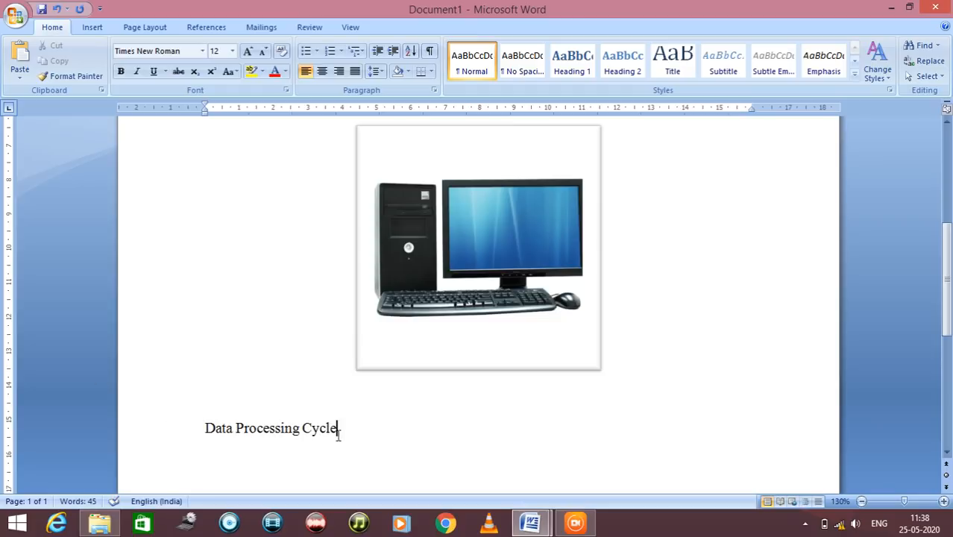
Format the "Data Processing Cycle" heading as 14 pt bold, matching the "Introduction to Computer" heading
drag(340, 433, 221, 432)
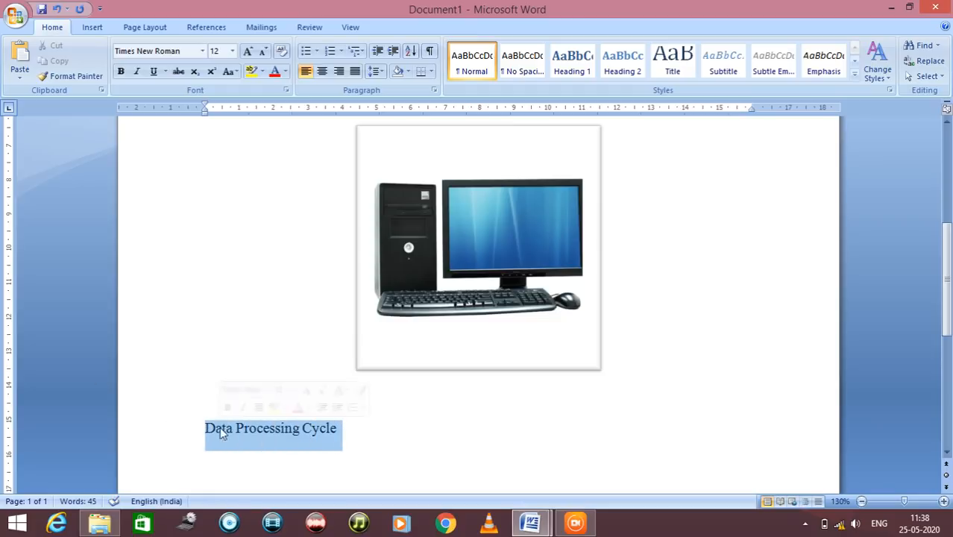
click(414, 453)
scroll(413, 453, up, 3)
scroll(413, 457, up, 1)
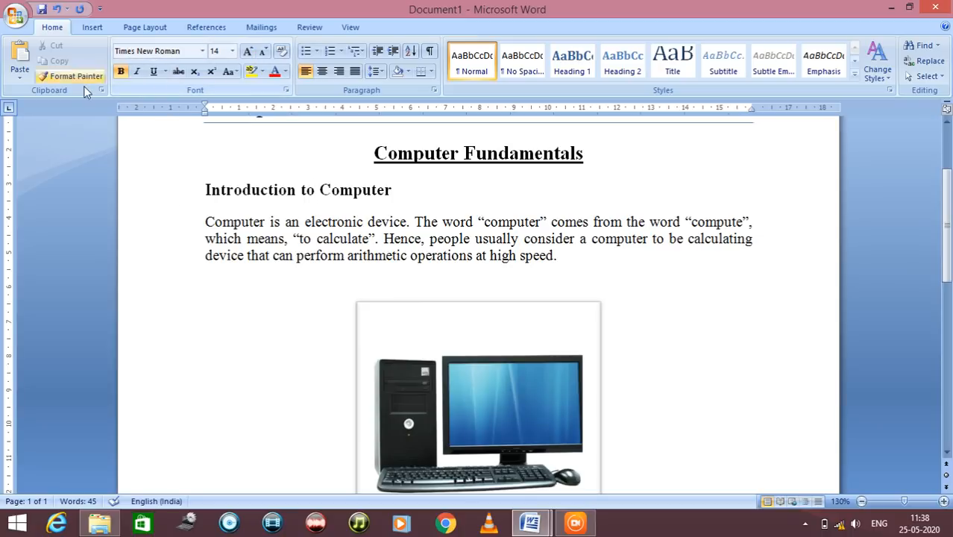
scroll(224, 335, down, 6)
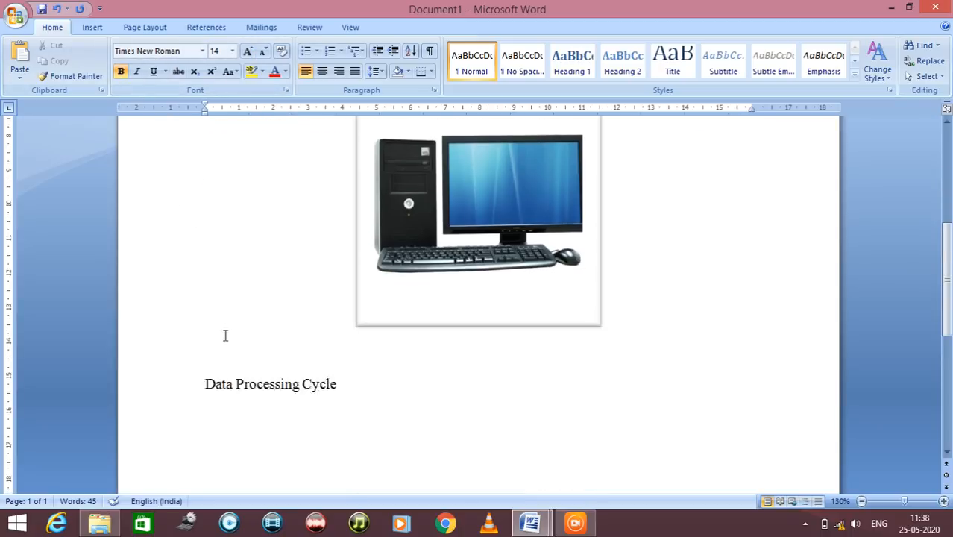
drag(199, 338, 375, 340)
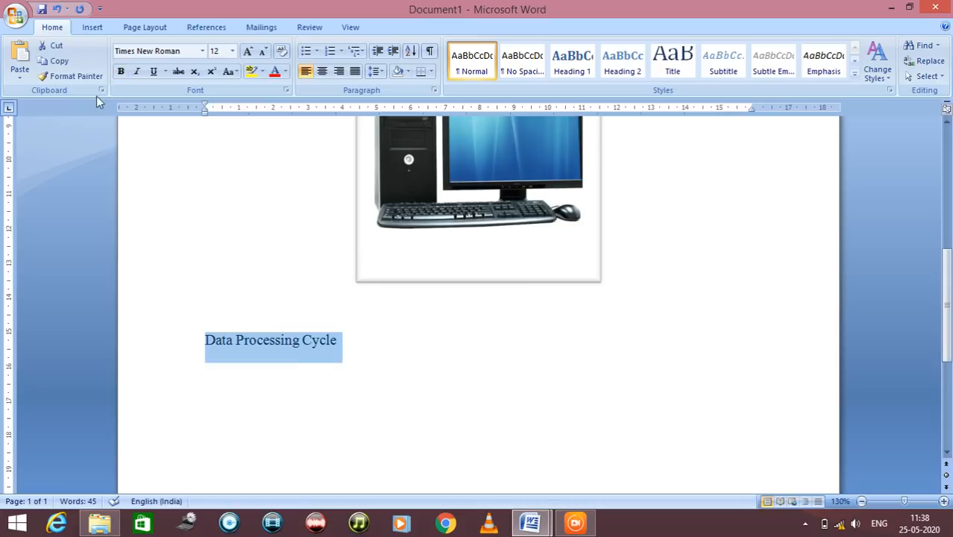
click(232, 50)
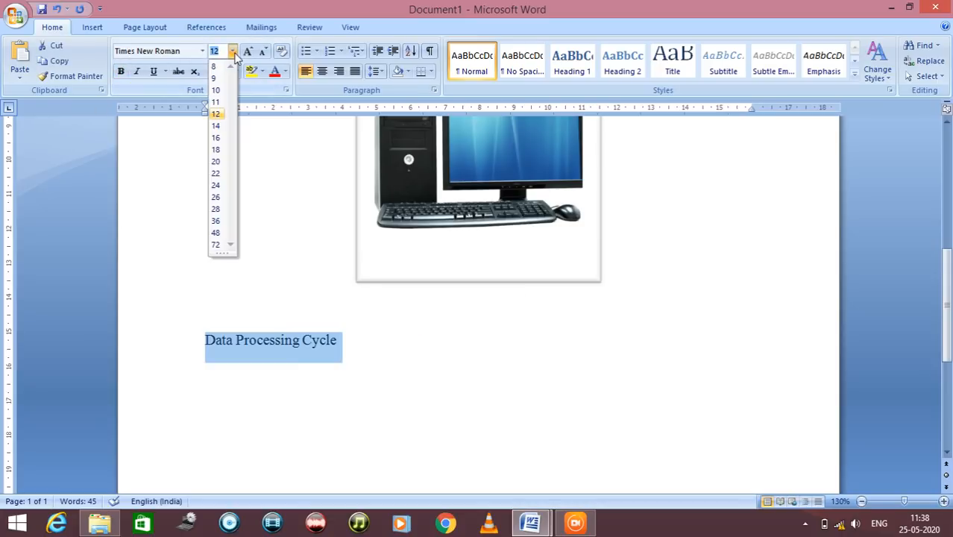
click(217, 126)
click(120, 71)
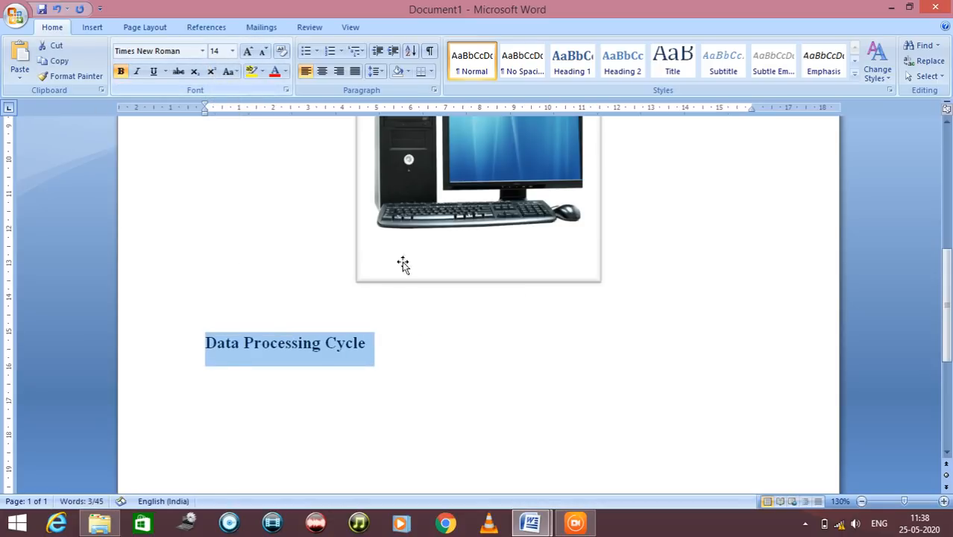
Start a new line below the "Data Processing Cycle" heading and set its text to 12 pt without bold
click(415, 350)
key(Return)
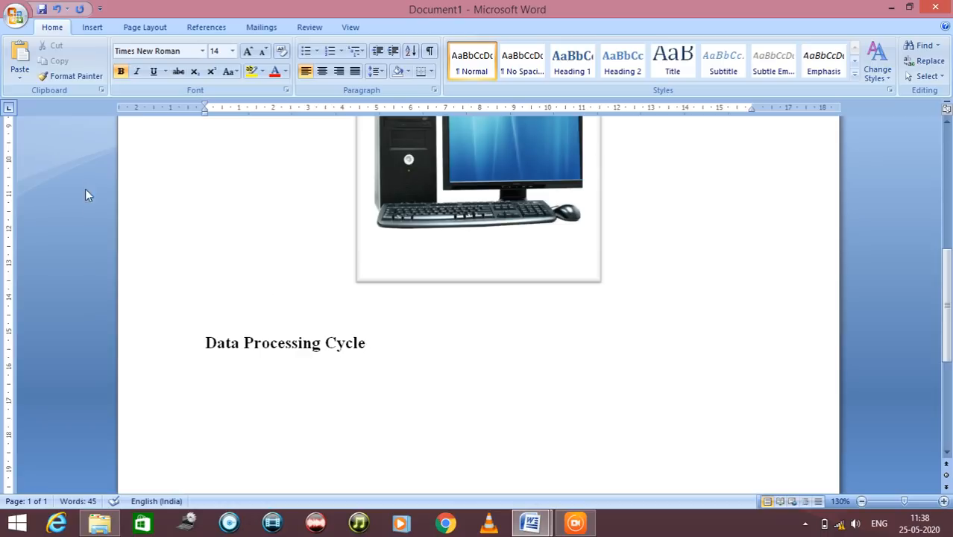
click(232, 51)
click(215, 114)
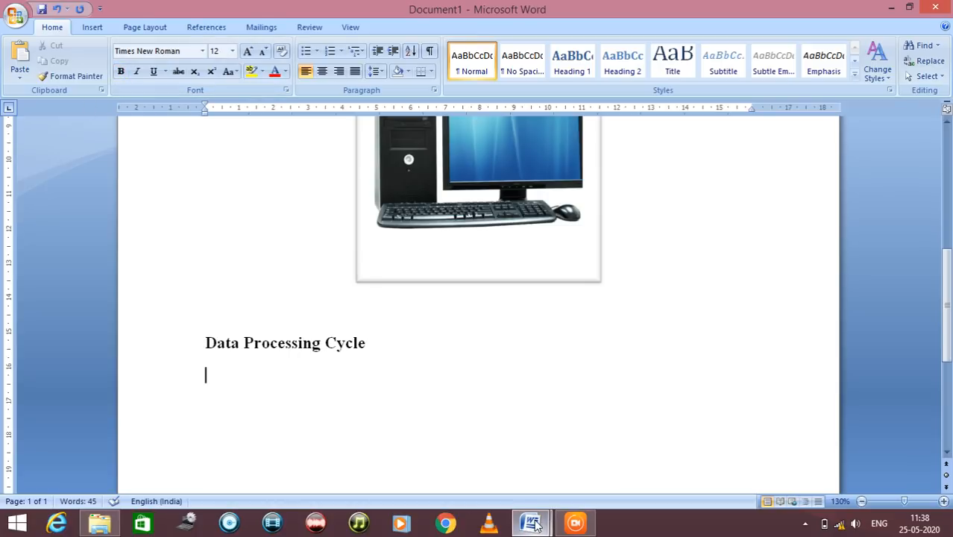
Copy the two-line data processing paragraph from demodoc.docx and paste it below the "Data Processing Cycle" heading in Document1
mouse_move(530, 522)
click(510, 467)
scroll(223, 255, down, 2)
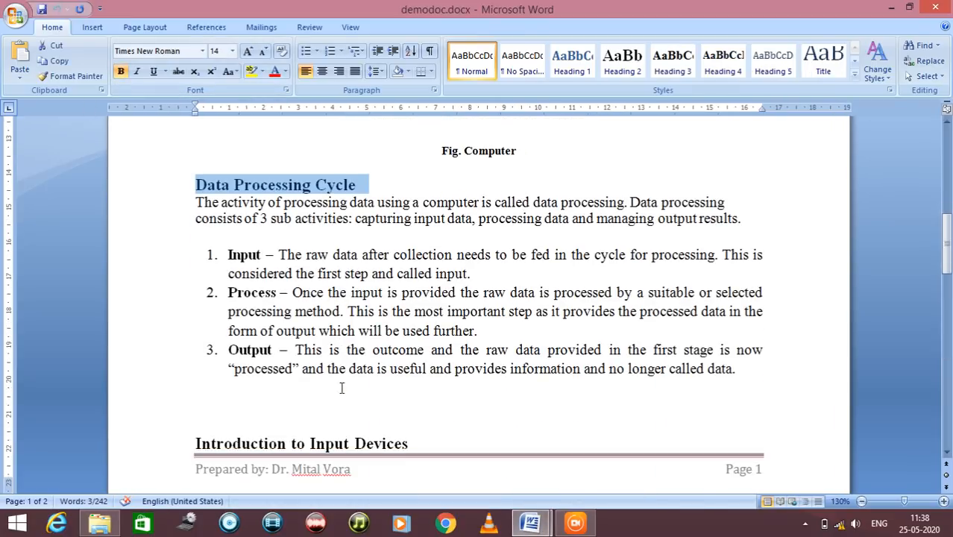
drag(196, 202, 763, 221)
key(ctrl+c)
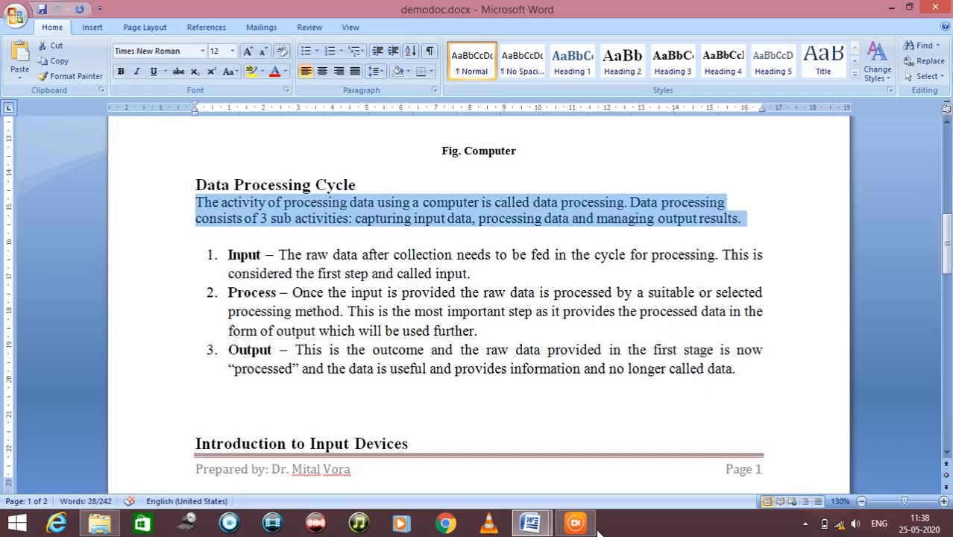
click(531, 523)
click(594, 480)
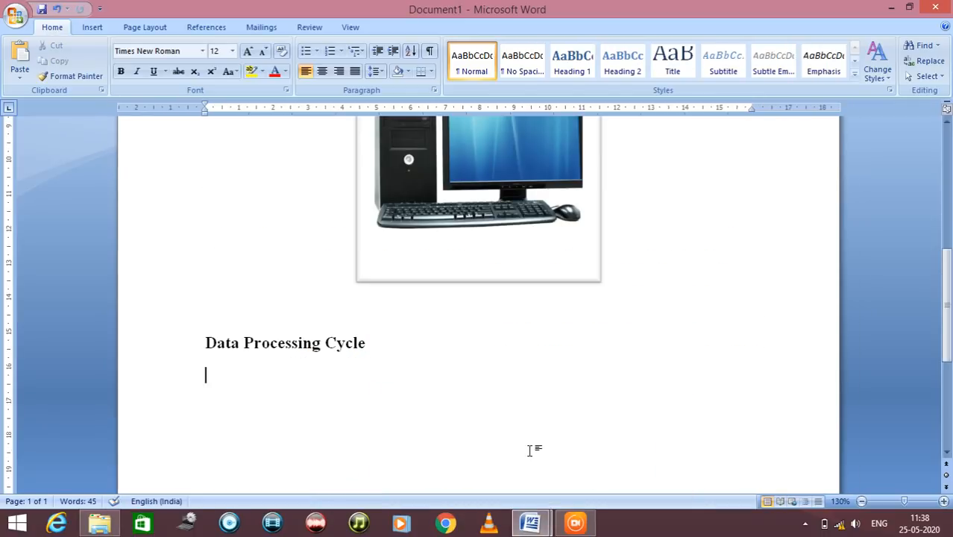
key(ctrl+v)
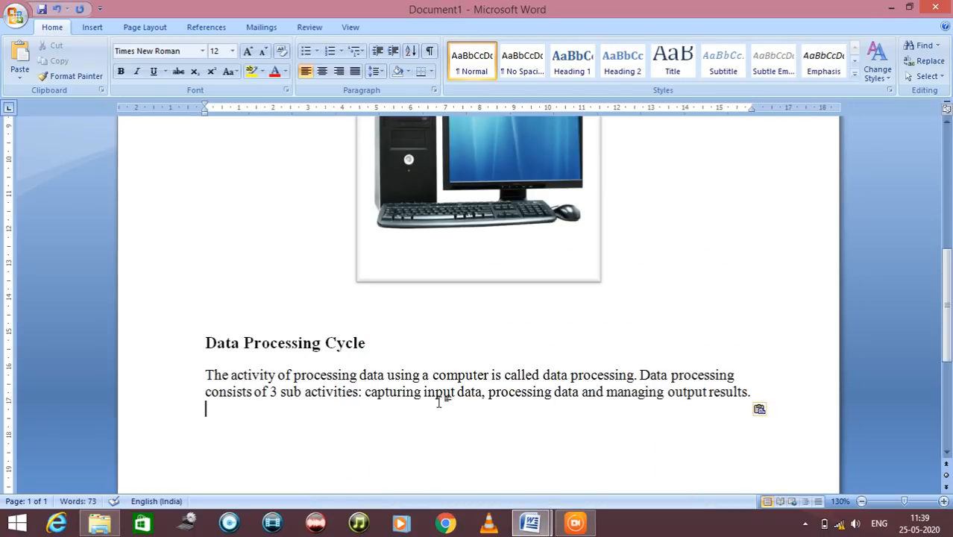
Justify the data processing paragraph below the "Data Processing Cycle" heading
drag(206, 374, 758, 393)
click(356, 70)
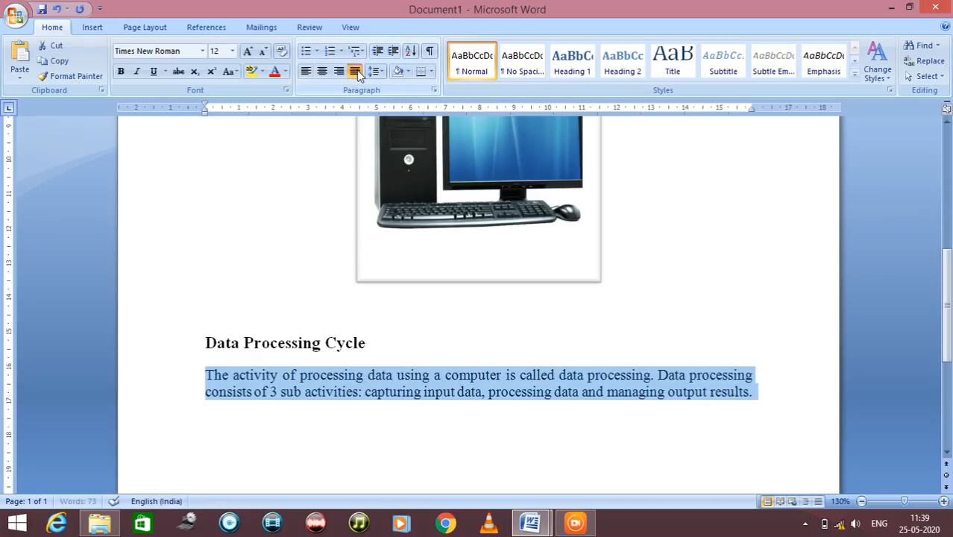
click(769, 396)
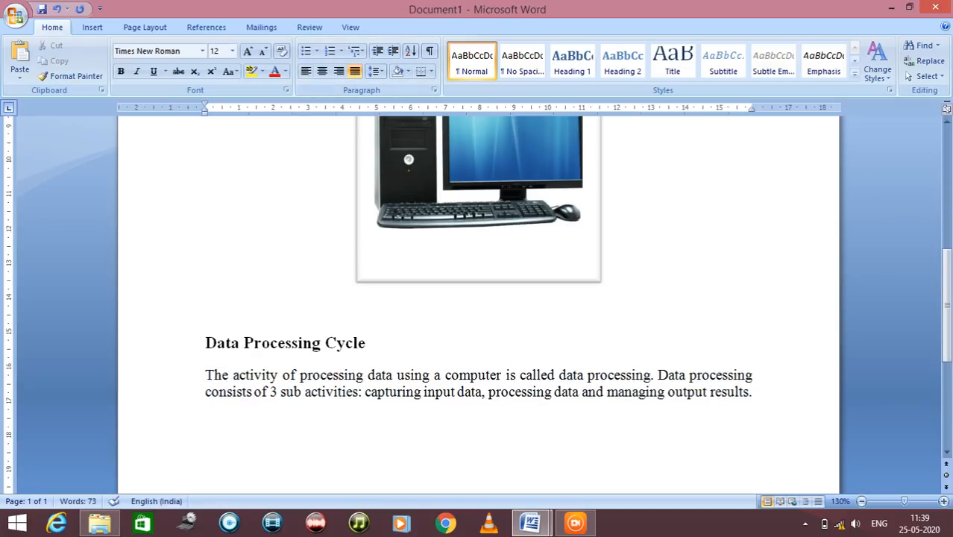
Check the numbered list below the data processing paragraph in demodoc.docx and return to Document1
scroll(926, 401, down, 3)
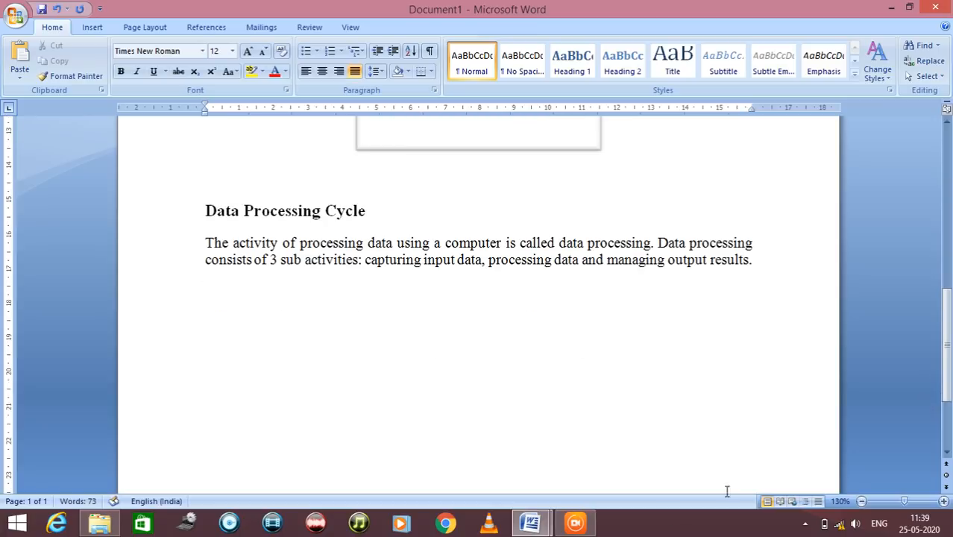
mouse_move(548, 524)
click(498, 476)
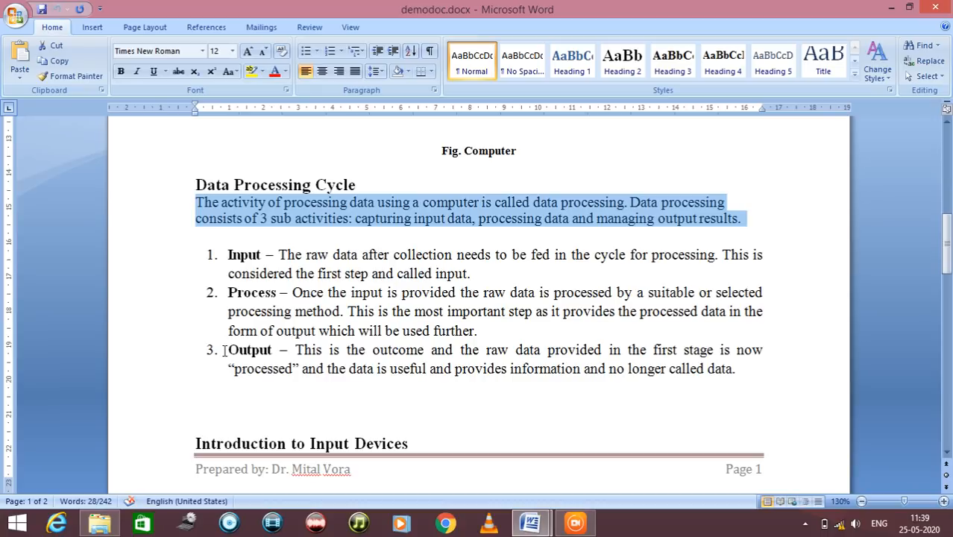
click(531, 521)
click(555, 470)
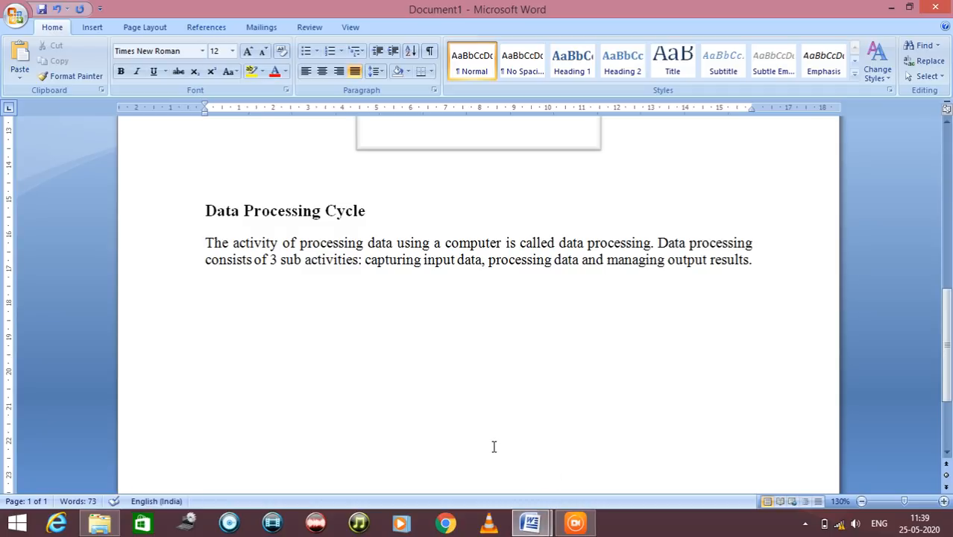
Add a new line below the data processing paragraph and start a numbered list there in the 1. 2. 3. format
key(Return)
click(317, 53)
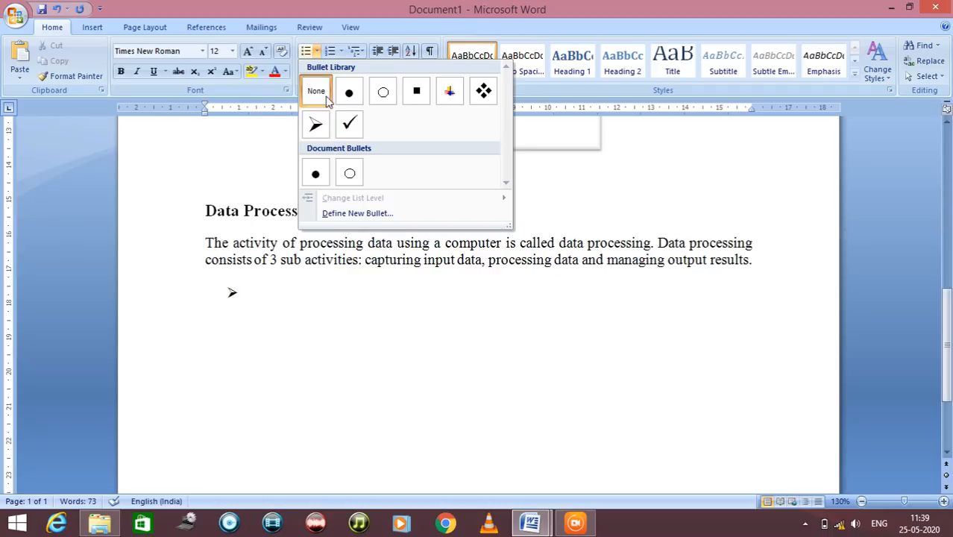
click(335, 46)
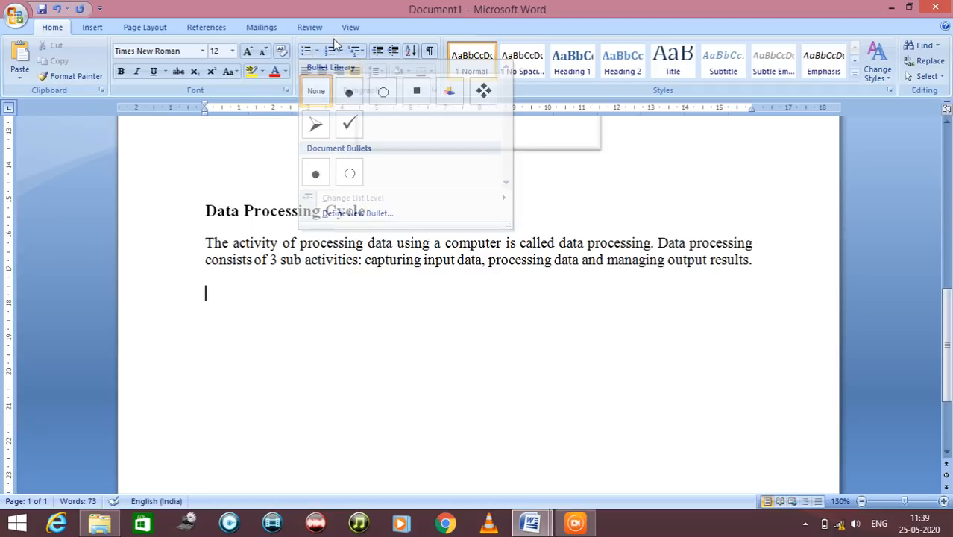
click(340, 52)
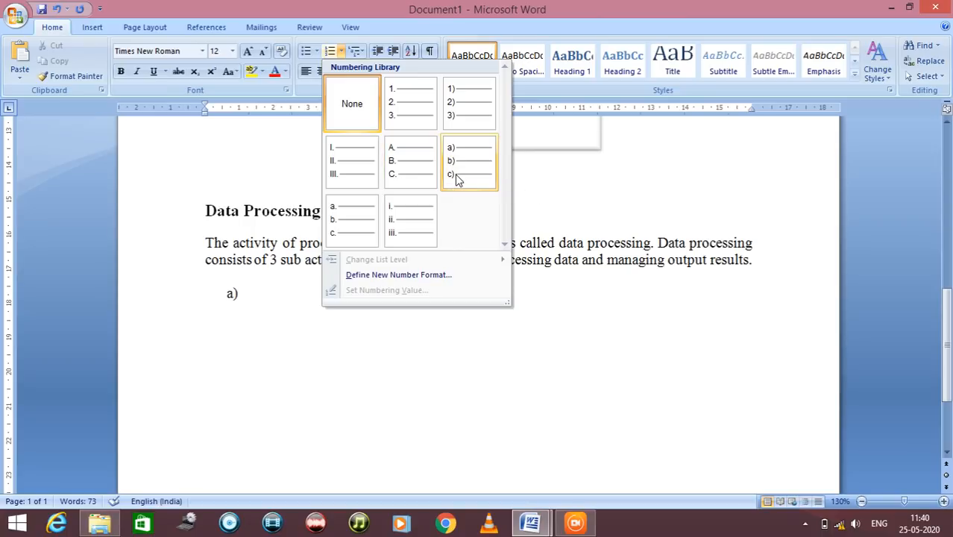
click(411, 104)
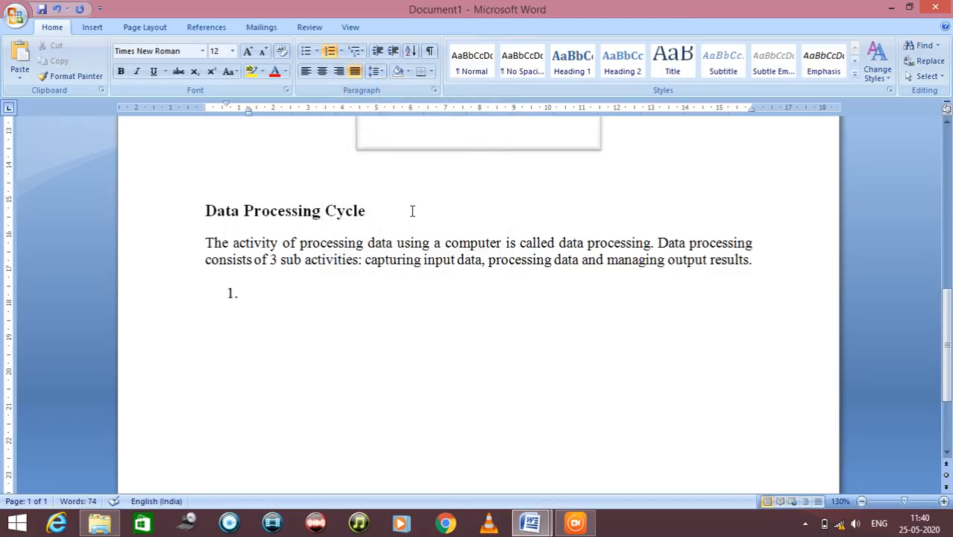
Enter the list items Input, Process and Output, and end the numbered list after the third item
text(Inp)
key(Return)
text(Por)
key(BackSpace)
key(BackSpace)
text(rocess)
key(Return)
text(Output)
key(Return)
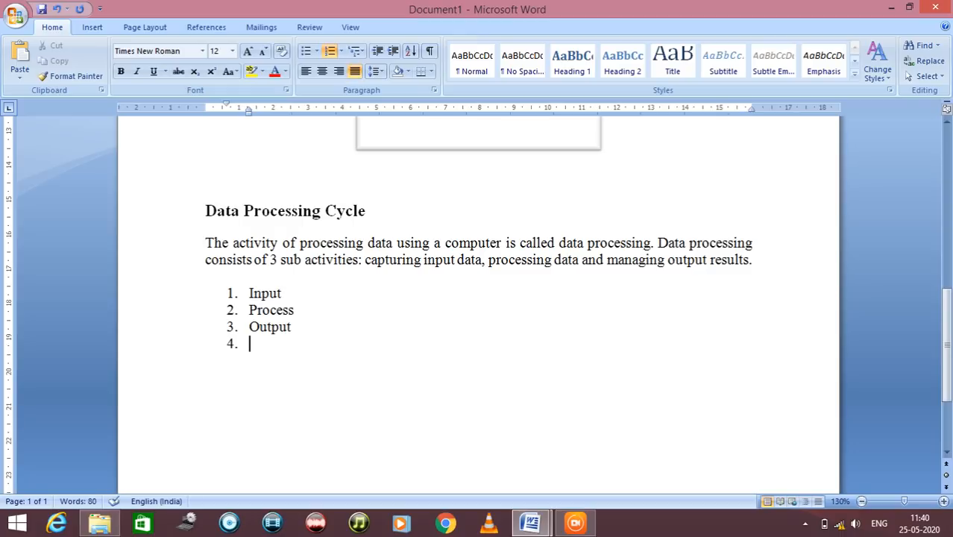
key(Return)
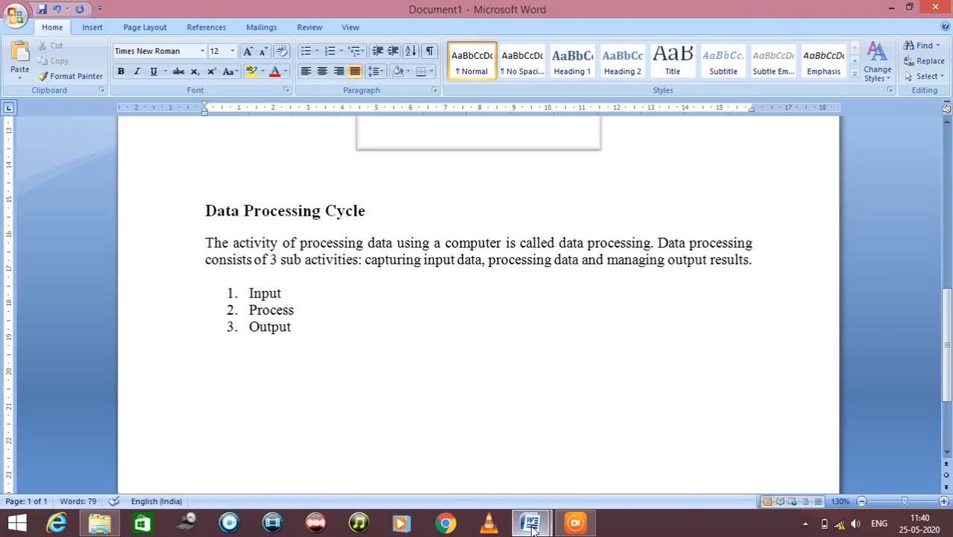
Review the input devices sections that follow the numbered list in demodoc.docx and return to Document1
mouse_move(530, 522)
click(485, 467)
scroll(482, 456, down, 7)
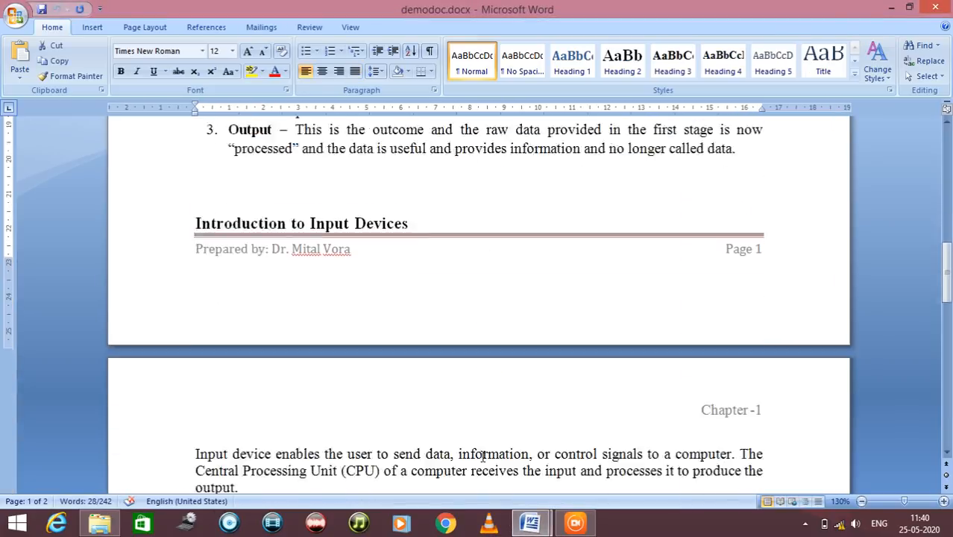
scroll(482, 457, up, 1)
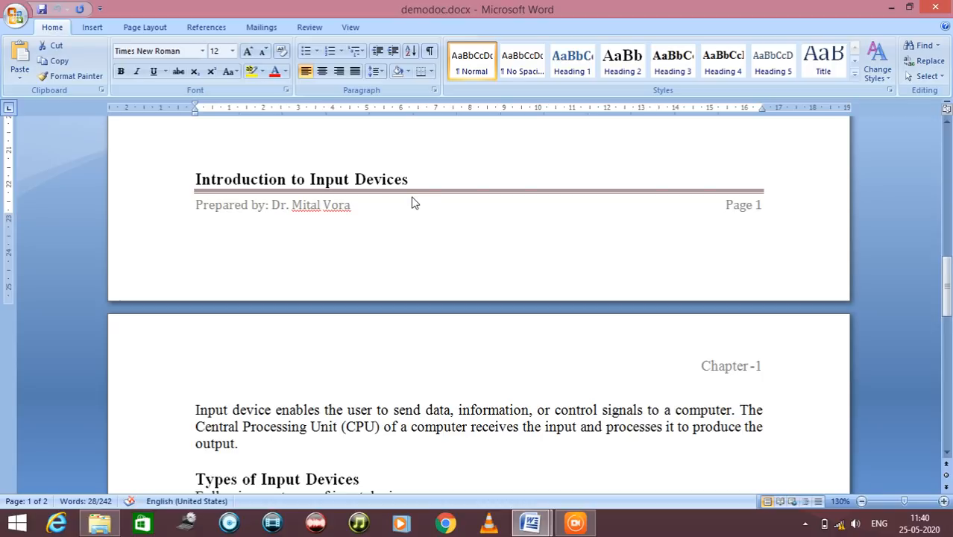
scroll(422, 224, down, 5)
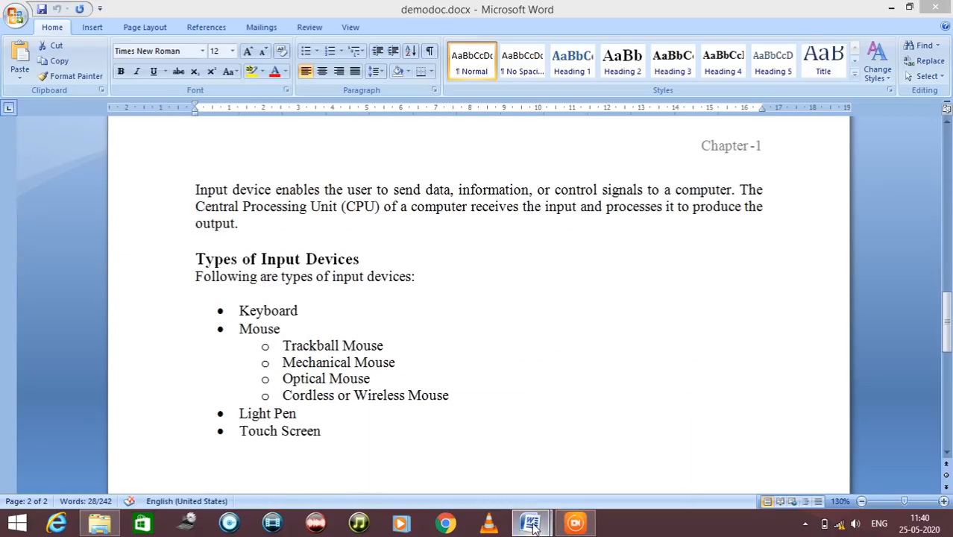
mouse_move(534, 528)
click(570, 484)
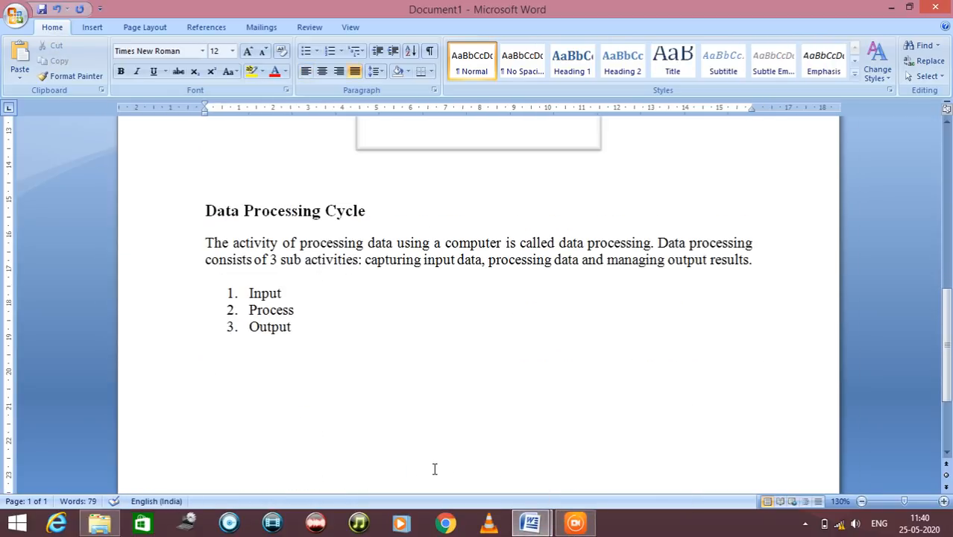
Add the heading "Introduction to Input Devices" below the numbered list and format it as 14 pt bold
text(Introduction to Input De)
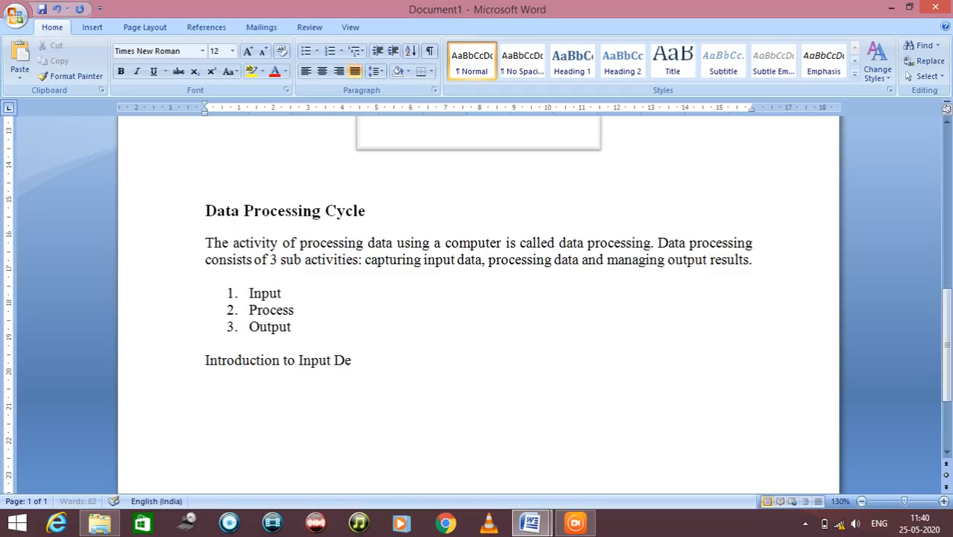
text(vices)
drag(385, 362, 203, 361)
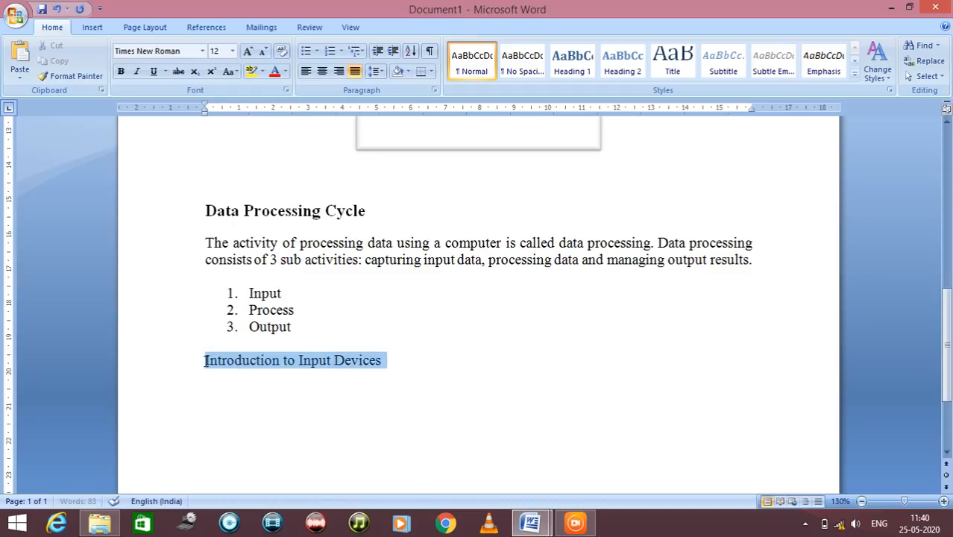
click(232, 51)
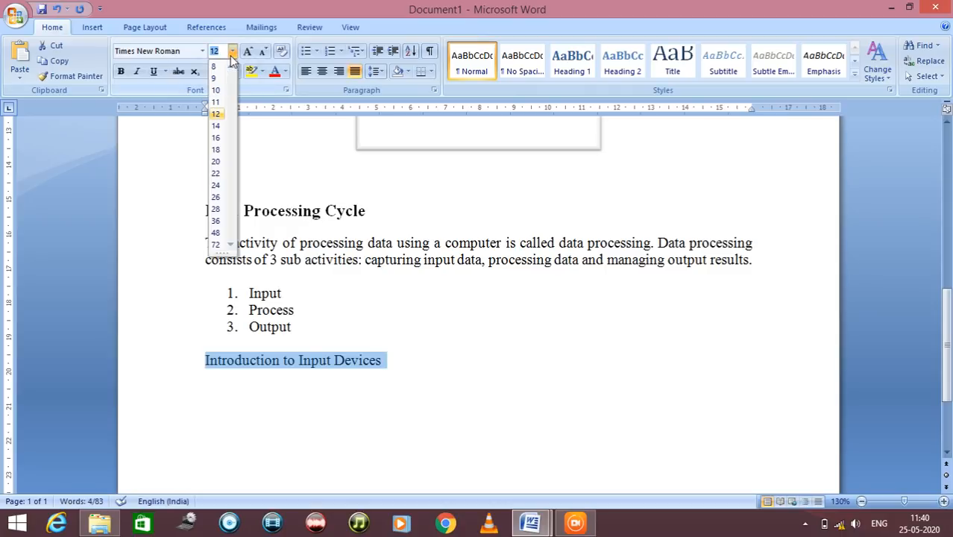
click(216, 128)
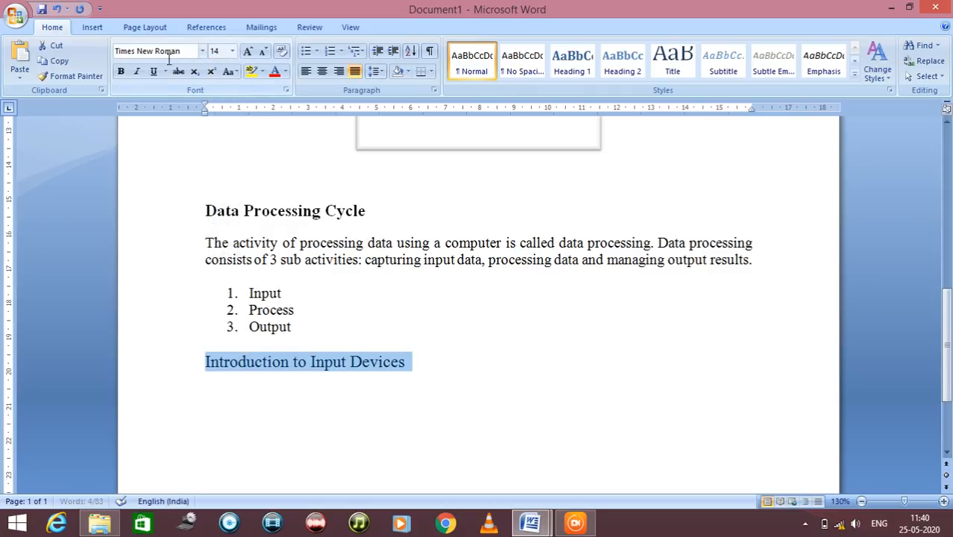
click(120, 71)
click(470, 365)
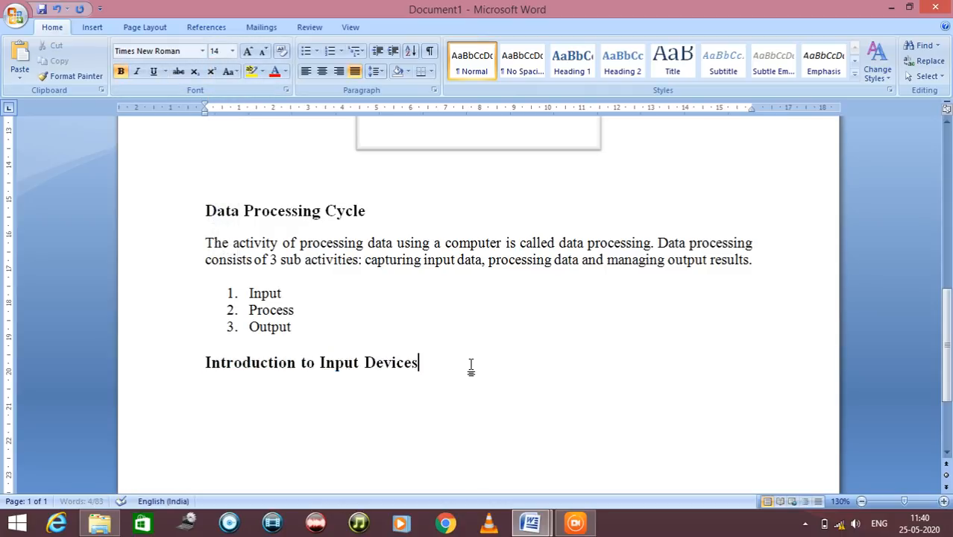
Start a new line below the "Introduction to Input Devices" heading in regular 12 pt text without bold
key(Return)
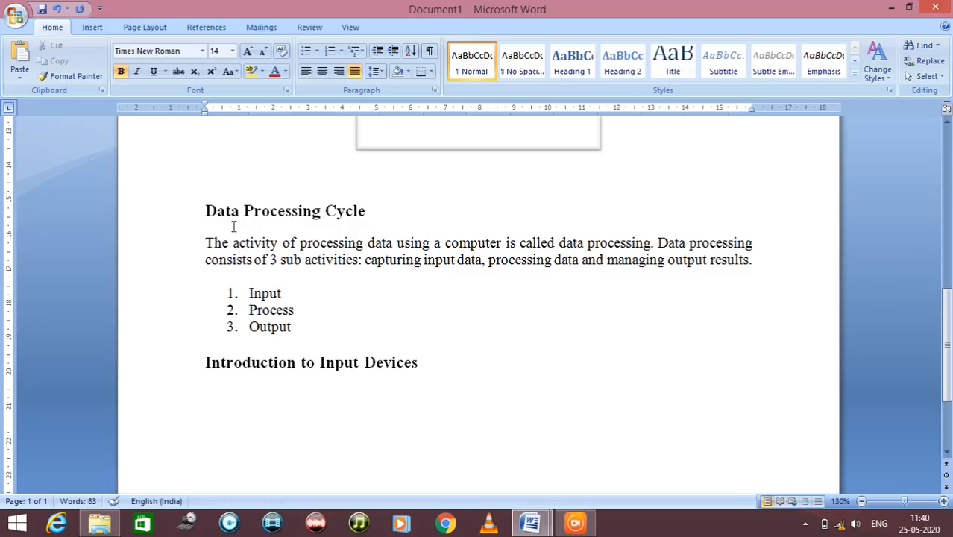
click(232, 50)
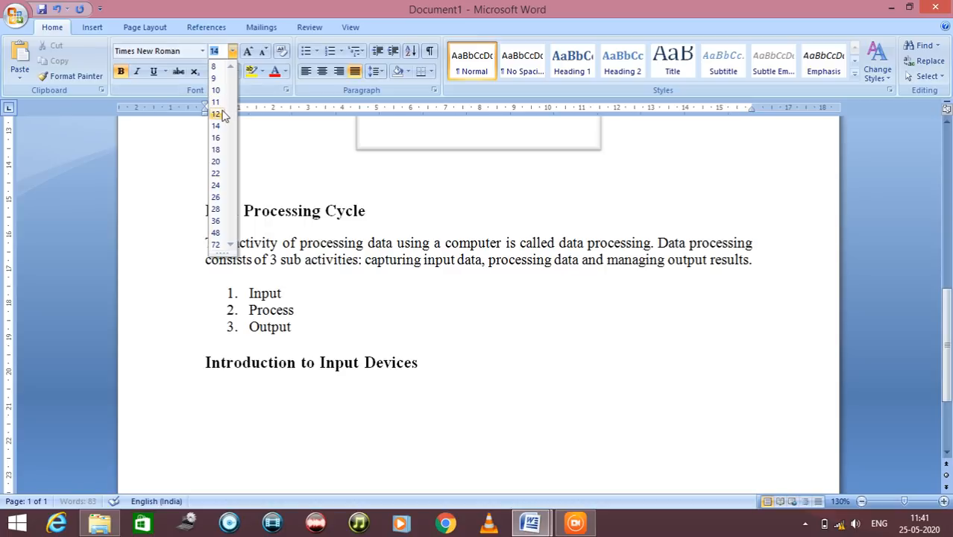
click(216, 113)
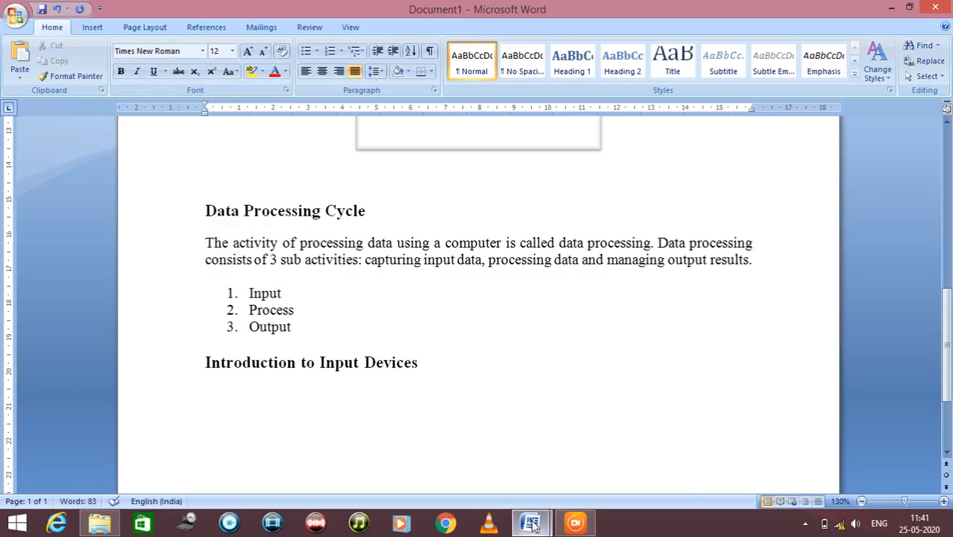
Copy the paragraph beginning "Input device enables the user" from demodoc.docx and paste it below the "Introduction to Input Devices" heading in Document1
mouse_move(530, 523)
click(456, 451)
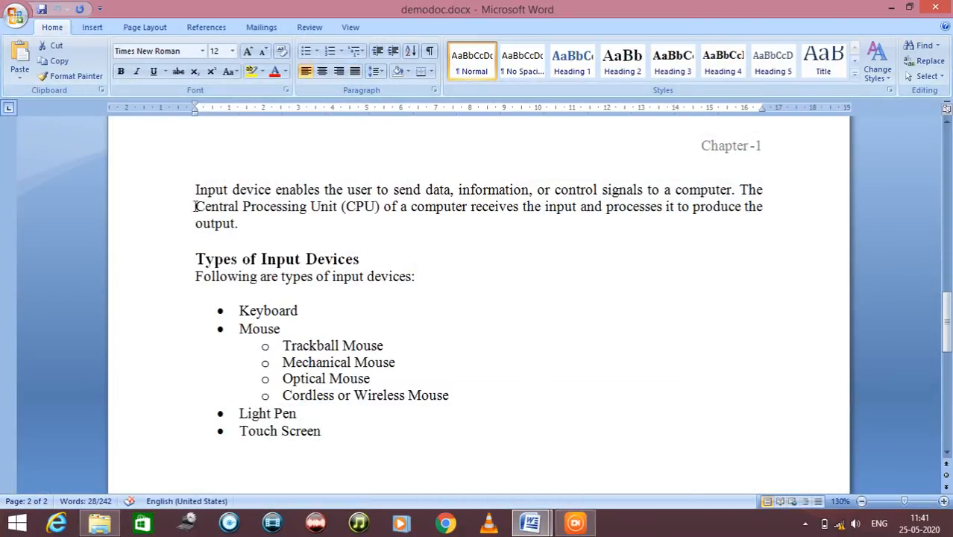
drag(194, 189, 254, 221)
key(ctrl+c)
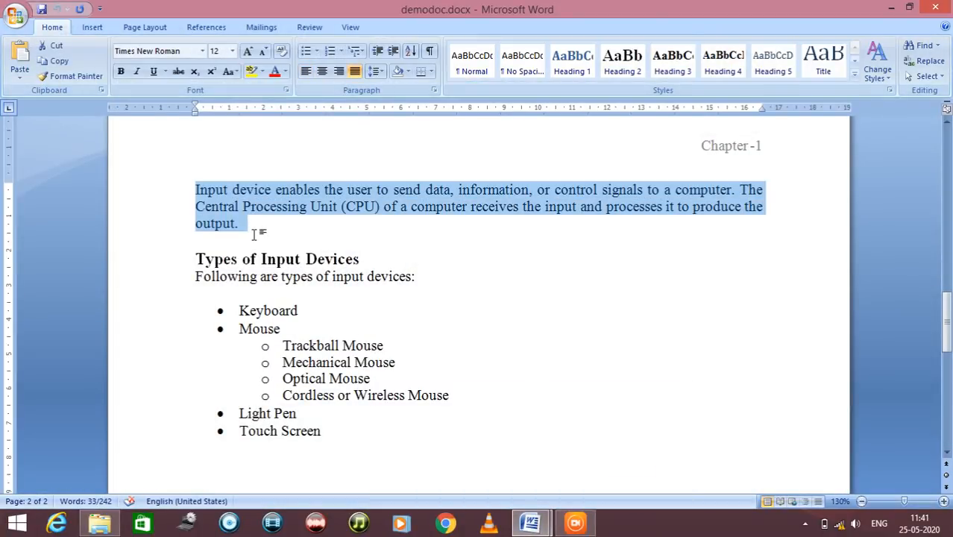
mouse_move(531, 522)
click(638, 456)
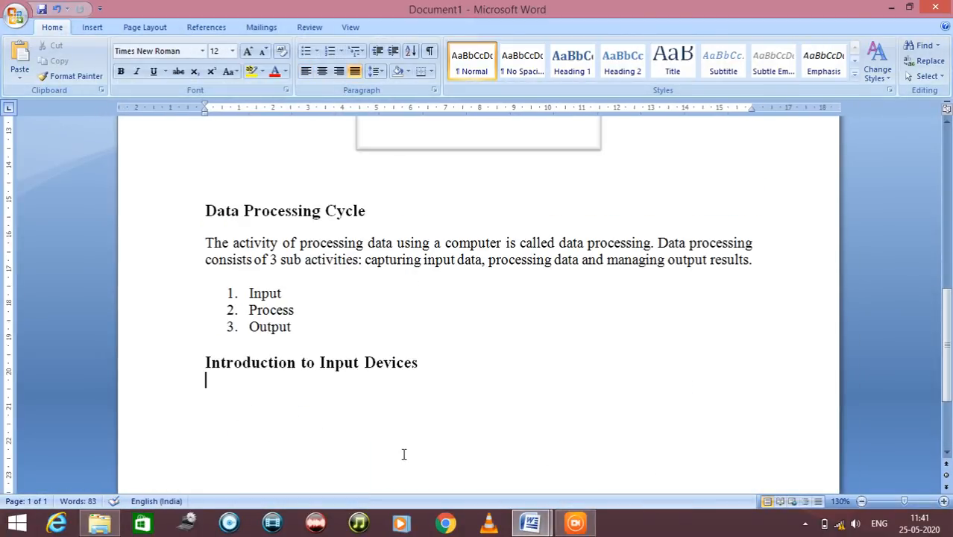
key(ctrl+v)
scroll(404, 454, down, 2)
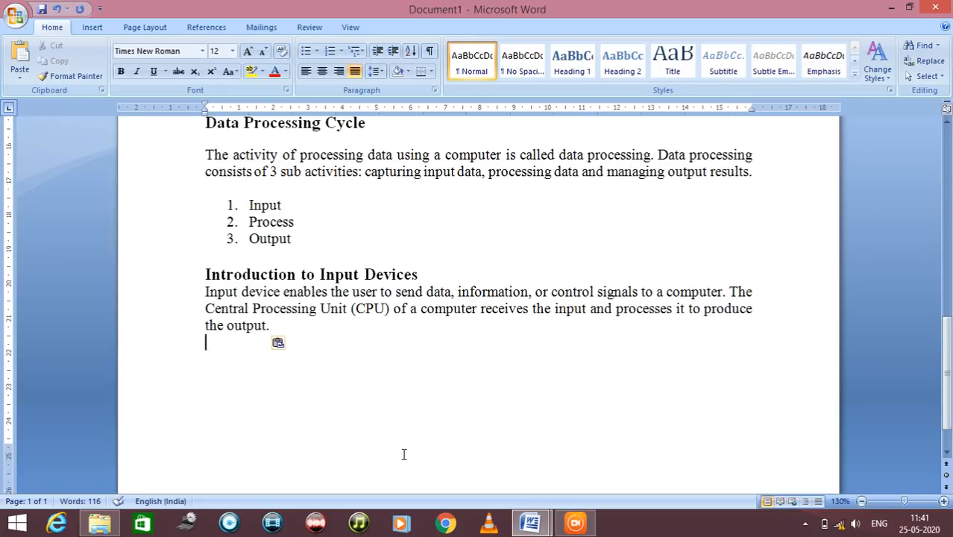
Add the heading "Types of Input Devices" after a blank line below the pasted paragraph and make it bold
key(Return)
mouse_move(531, 522)
click(485, 481)
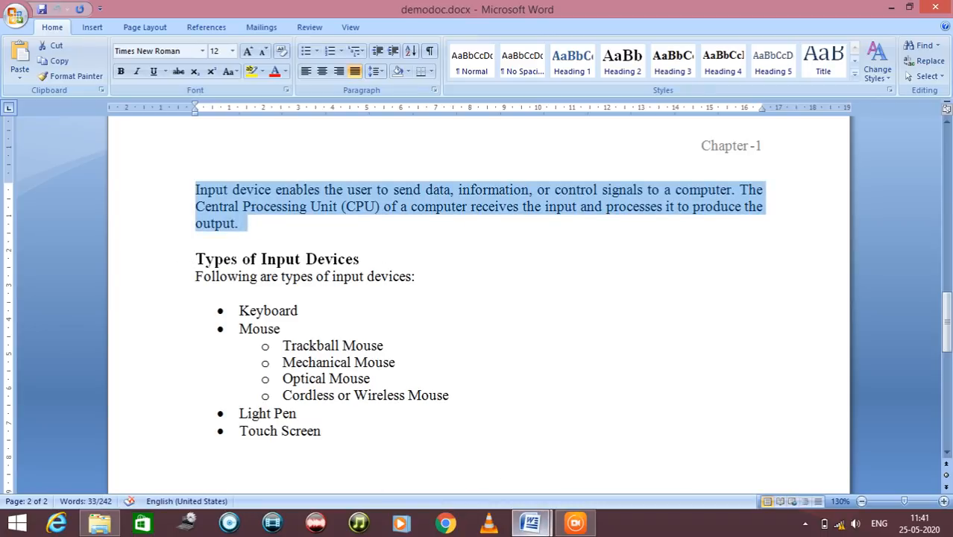
click(530, 522)
click(568, 467)
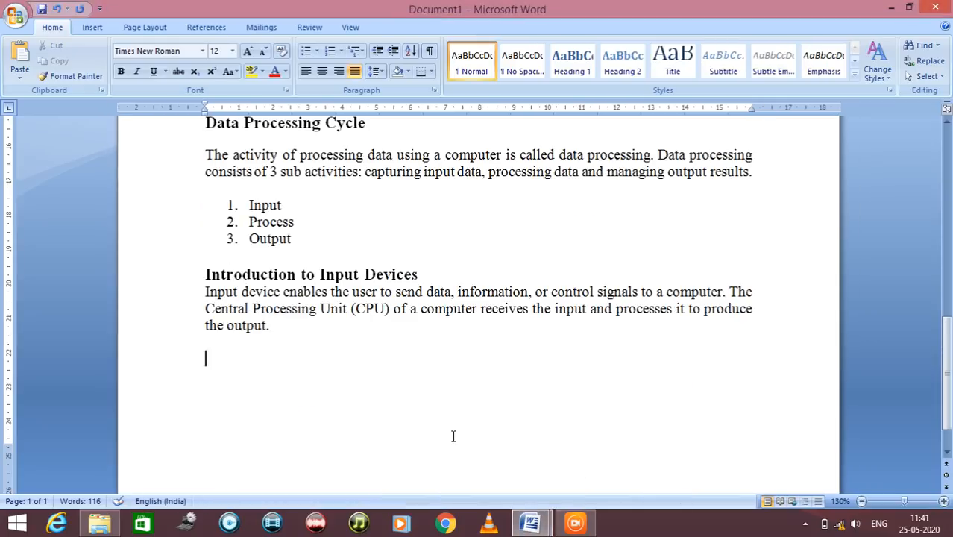
text(Type)
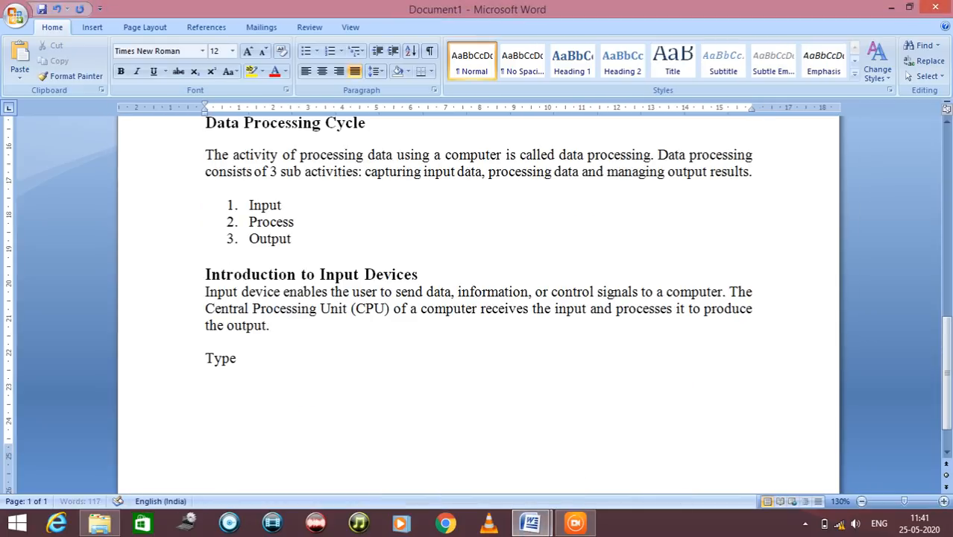
text(s of Input Devices)
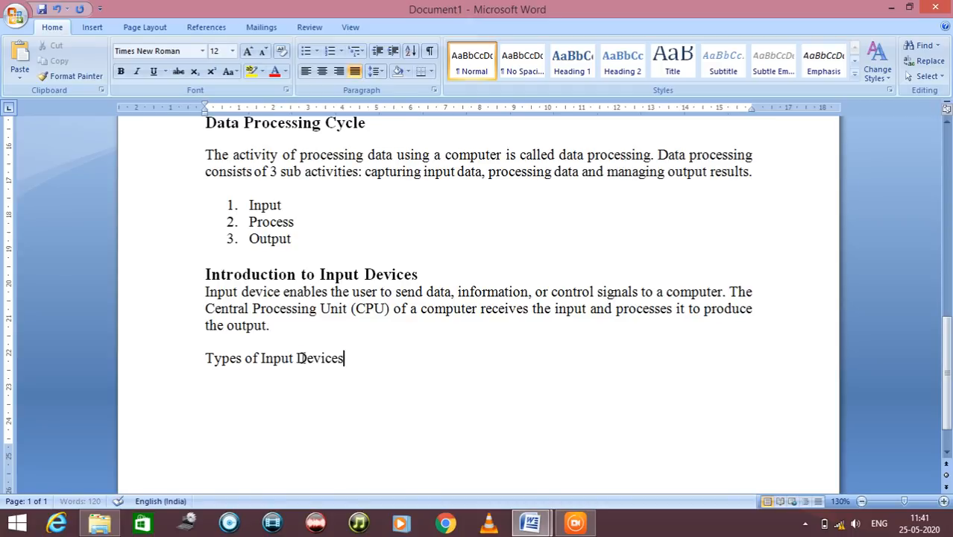
drag(358, 357, 179, 362)
key(ctrl+b)
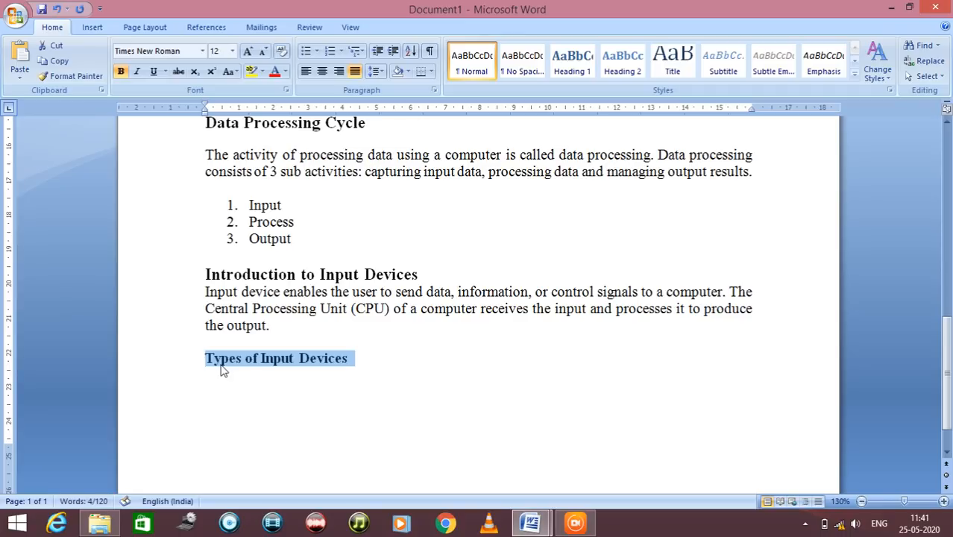
Review the section headings throughout Document1 and the available multilevel list formats
drag(219, 274, 384, 281)
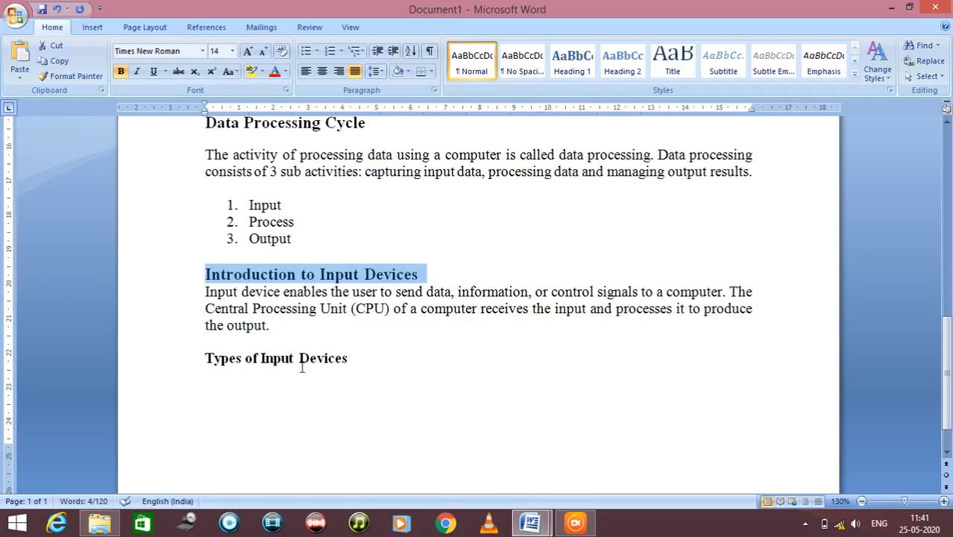
scroll(289, 355, up, 10)
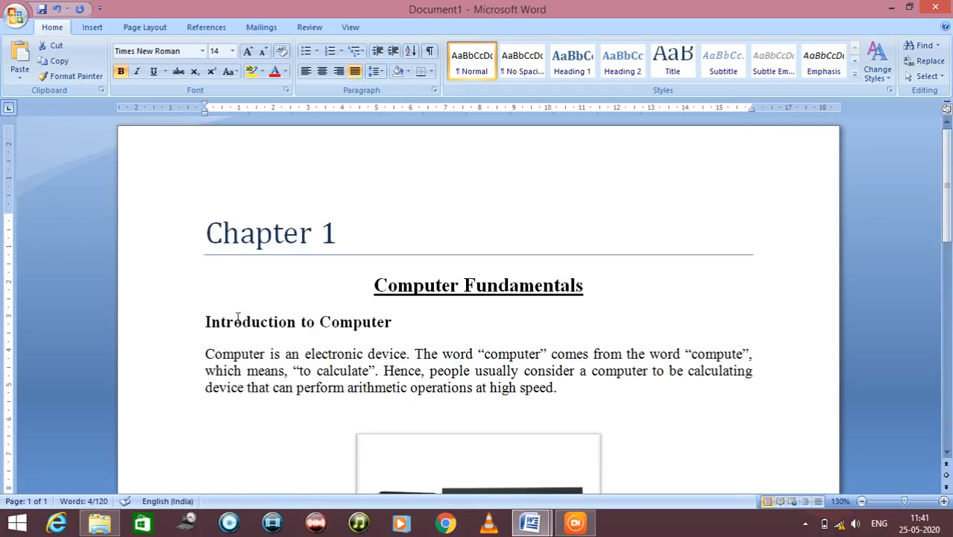
scroll(227, 323, down, 6)
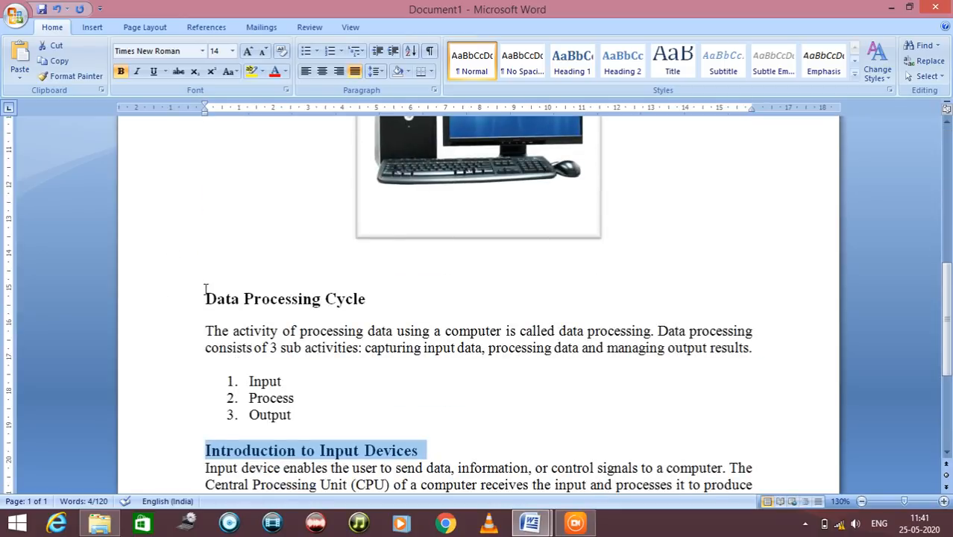
scroll(206, 283, down, 2)
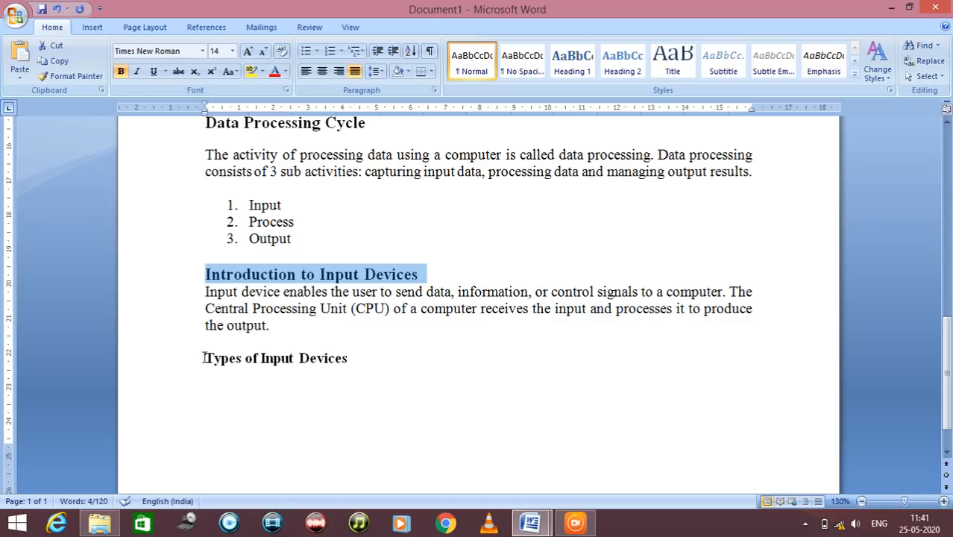
click(356, 51)
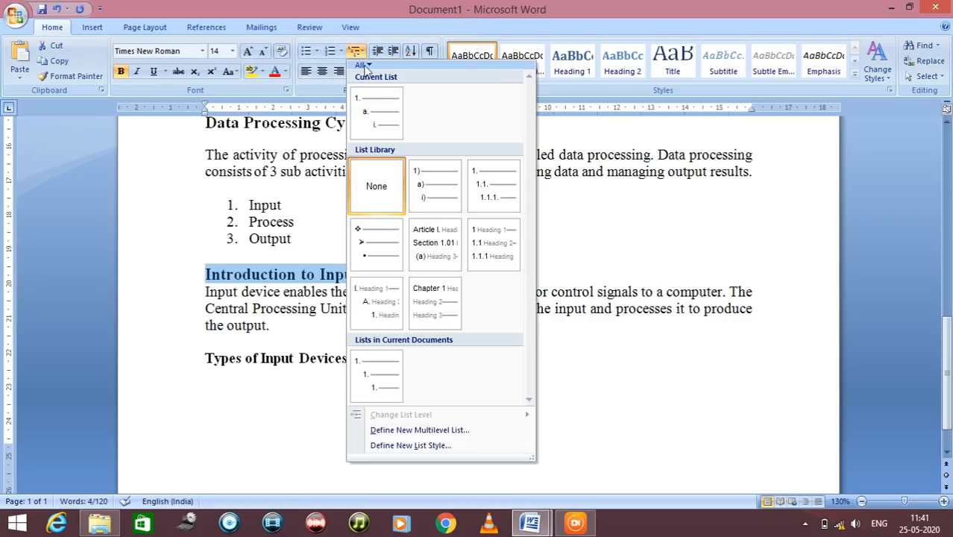
click(152, 173)
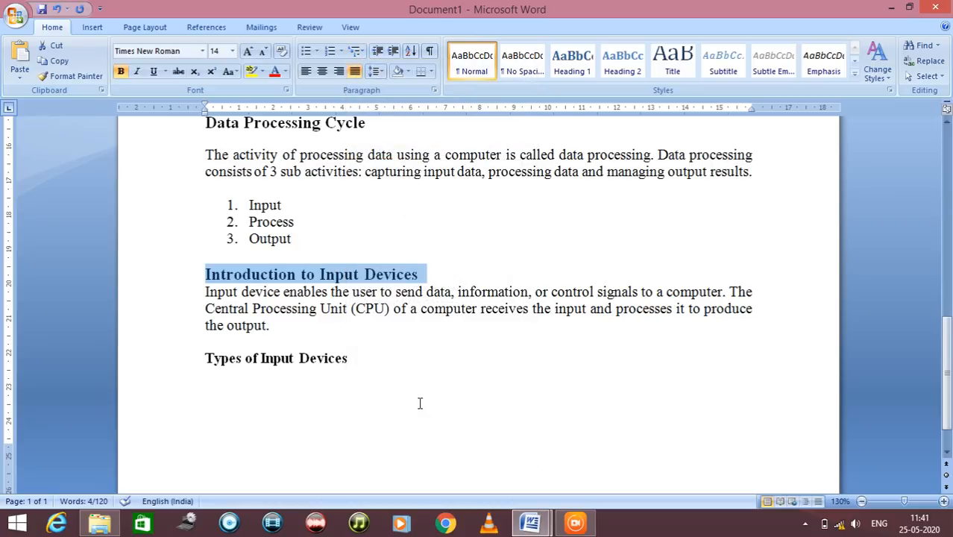
Copy the sentence "Following are types of input devices:" from demodoc.docx to a new non-bold line below the "Types of Input Devices" heading
click(391, 364)
key(Return)
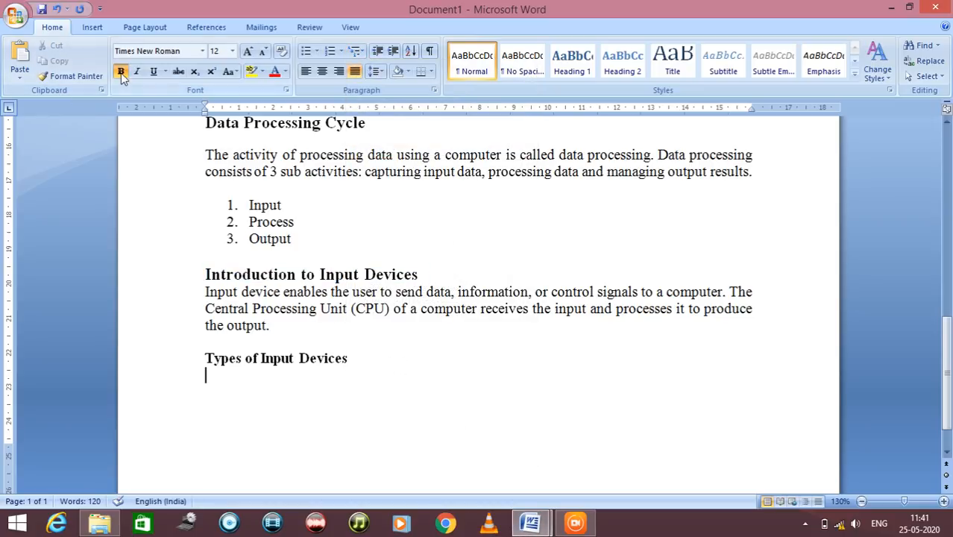
mouse_move(542, 524)
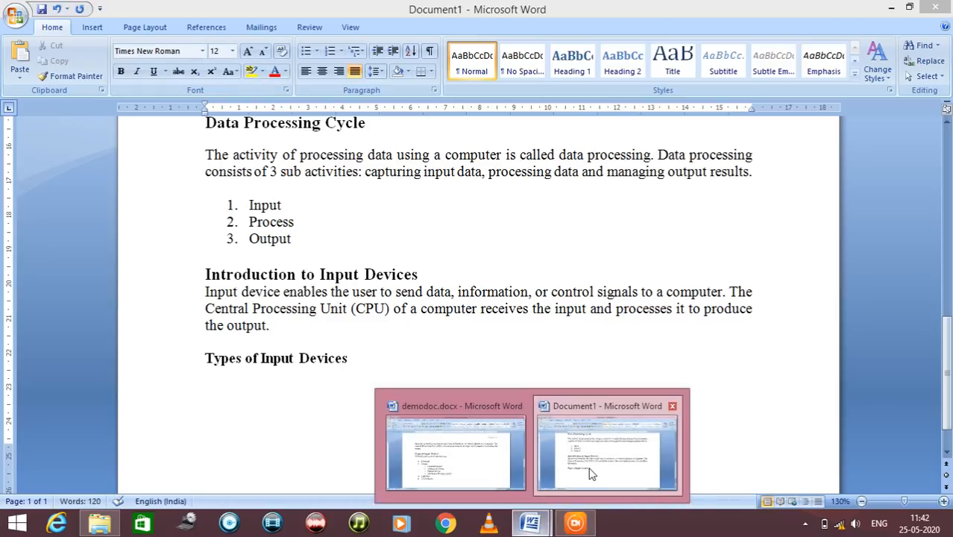
click(589, 462)
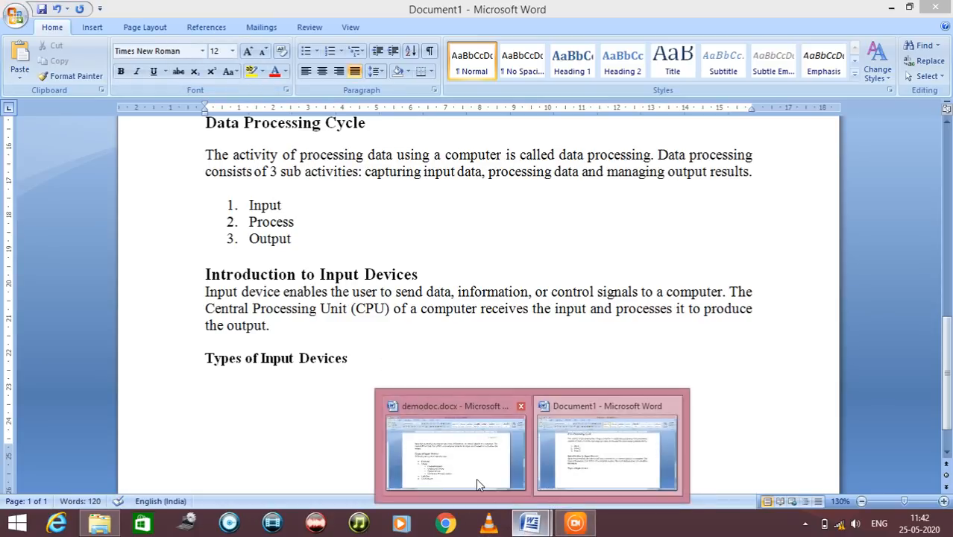
click(477, 479)
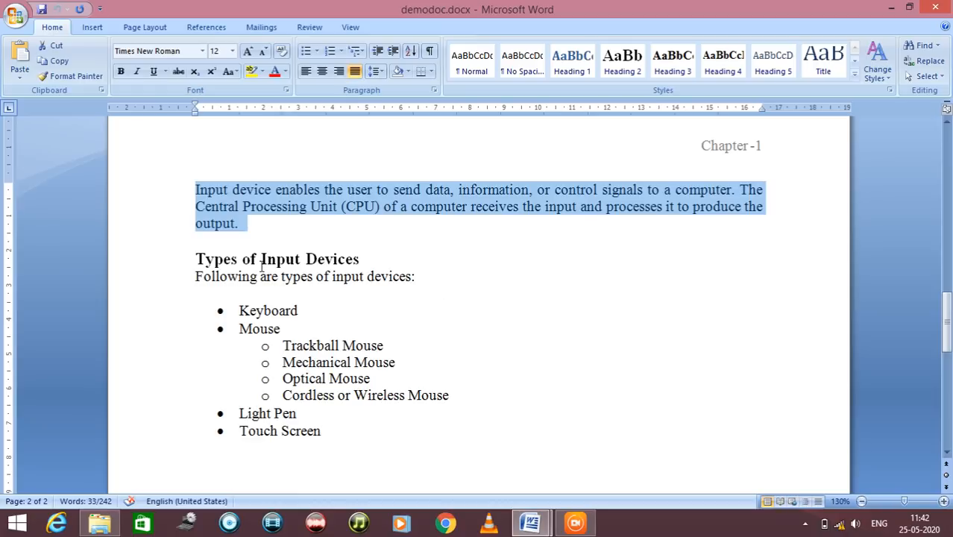
drag(192, 277, 434, 284)
key(ctrl+c)
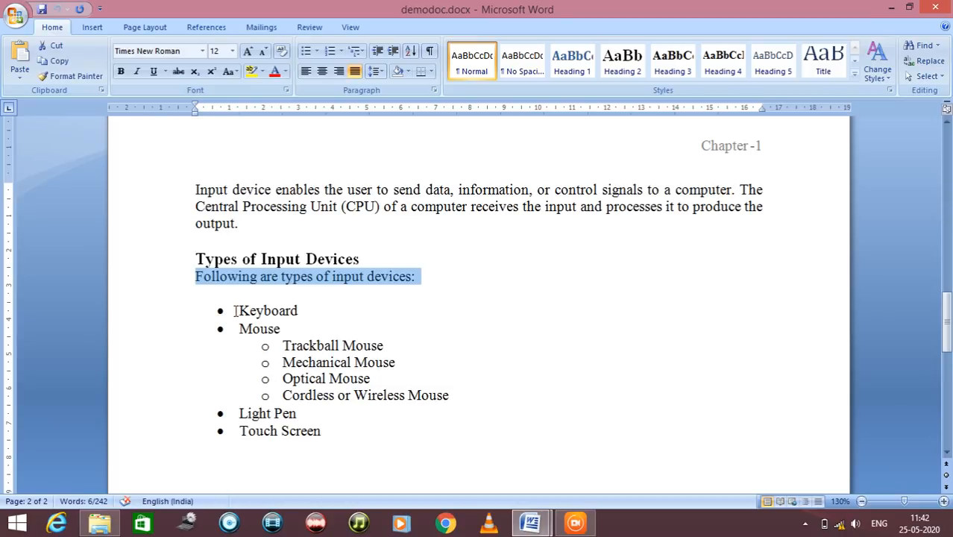
mouse_move(530, 522)
click(565, 480)
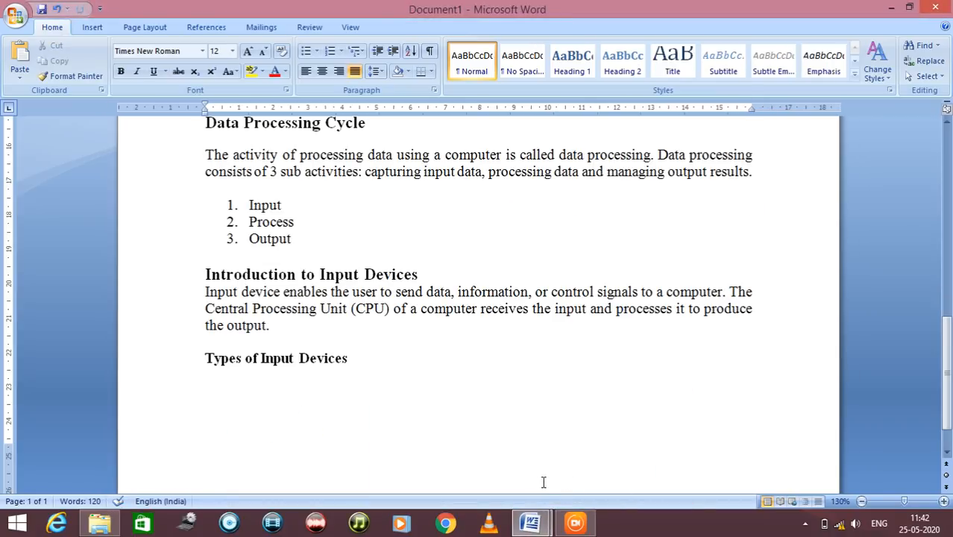
key(ctrl+v)
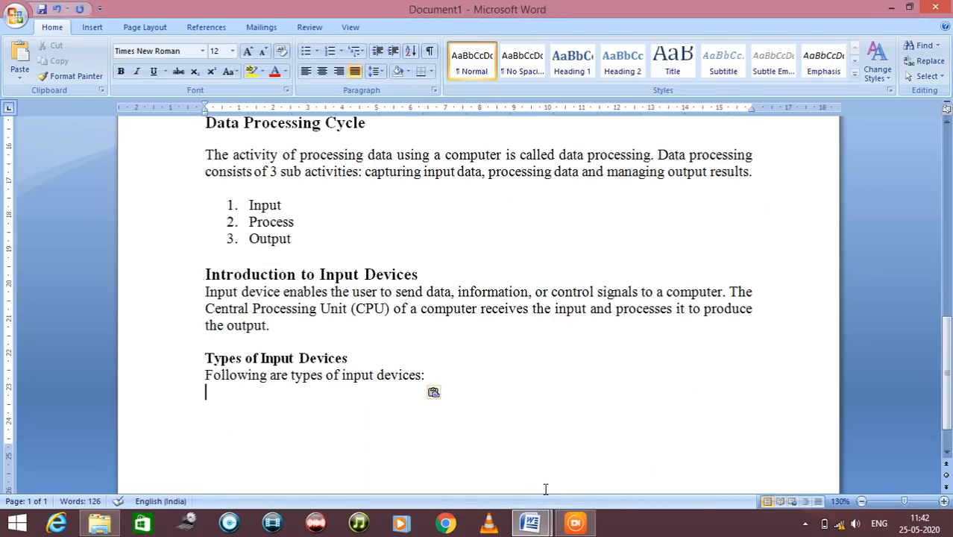
Start a bulleted list below the "Following are types of input devices:" sentence and enter the items Keyboard and Mouse
click(306, 52)
text(Keybora)
key(BackSpace)
key(BackSpace)
text(ard)
key(Return)
text(Mouse)
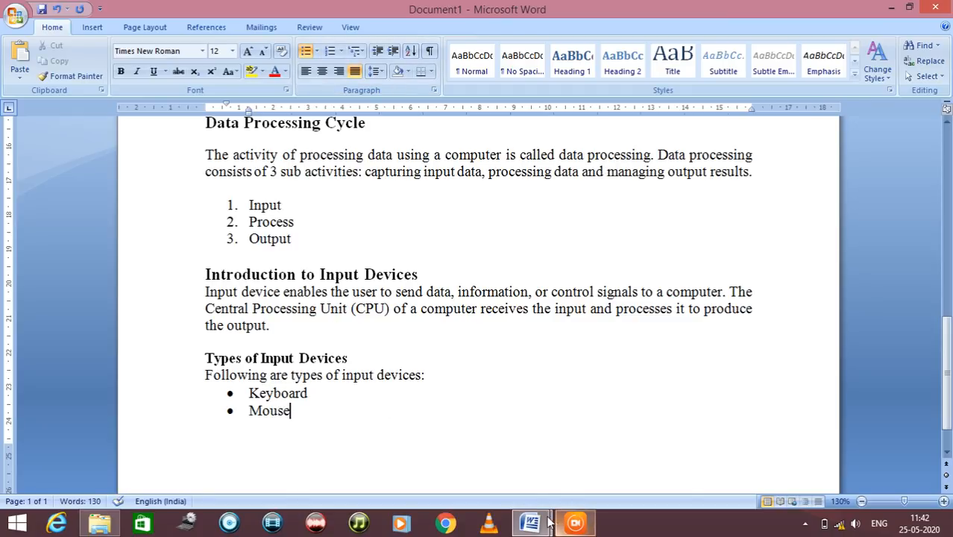
Check how the mouse types are nested in the bulleted list of demodoc.docx and return to Document1
mouse_move(531, 522)
click(502, 473)
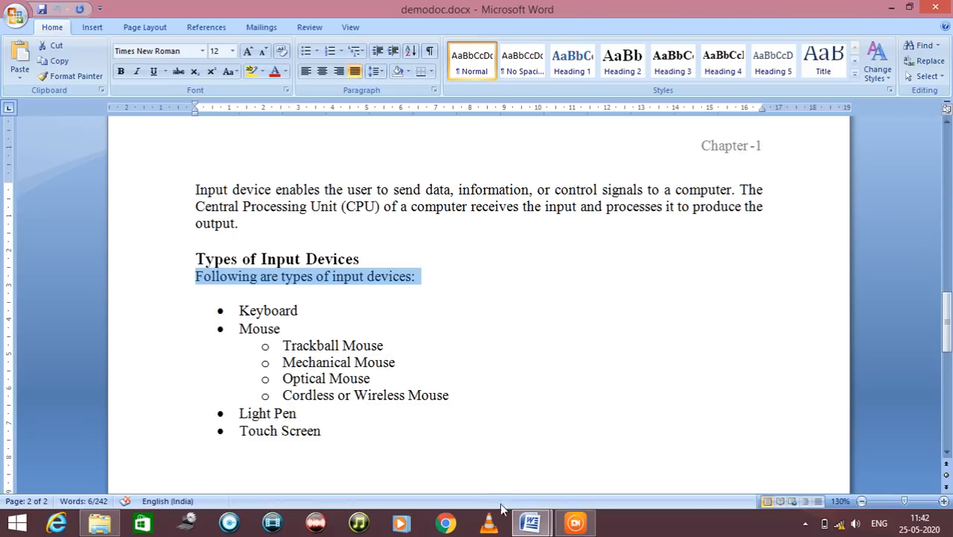
click(530, 522)
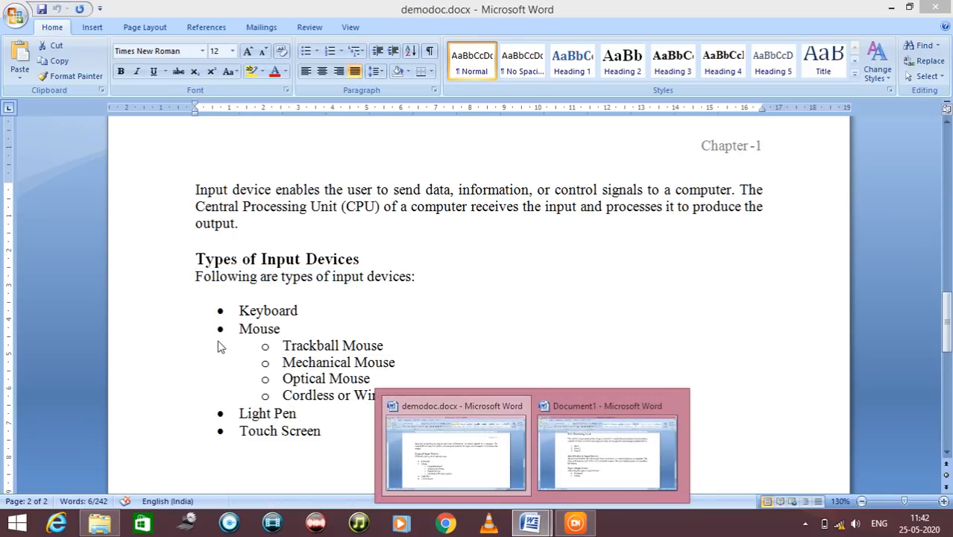
click(587, 473)
Add "wireless Mouse" as a sub-bullet indented one level below the Mouse item
key(Return)
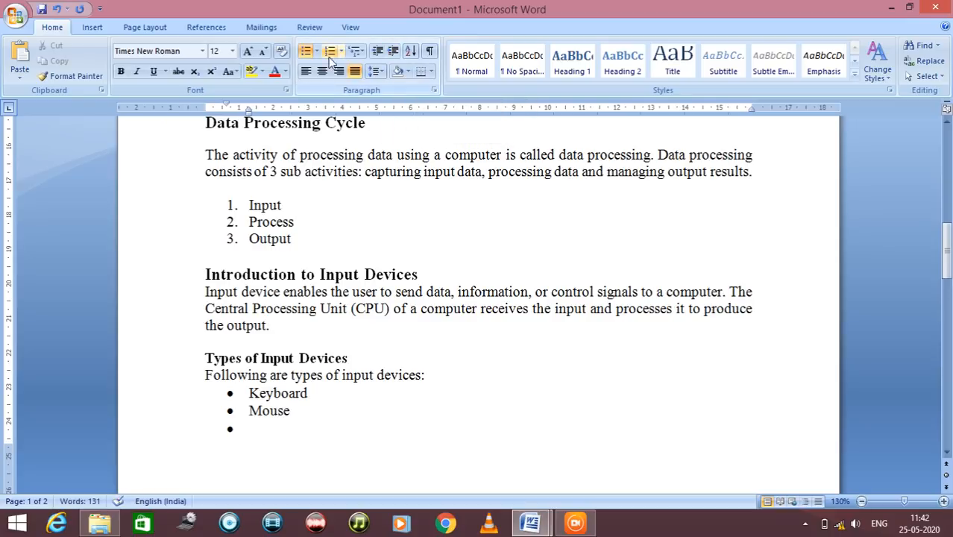
click(394, 52)
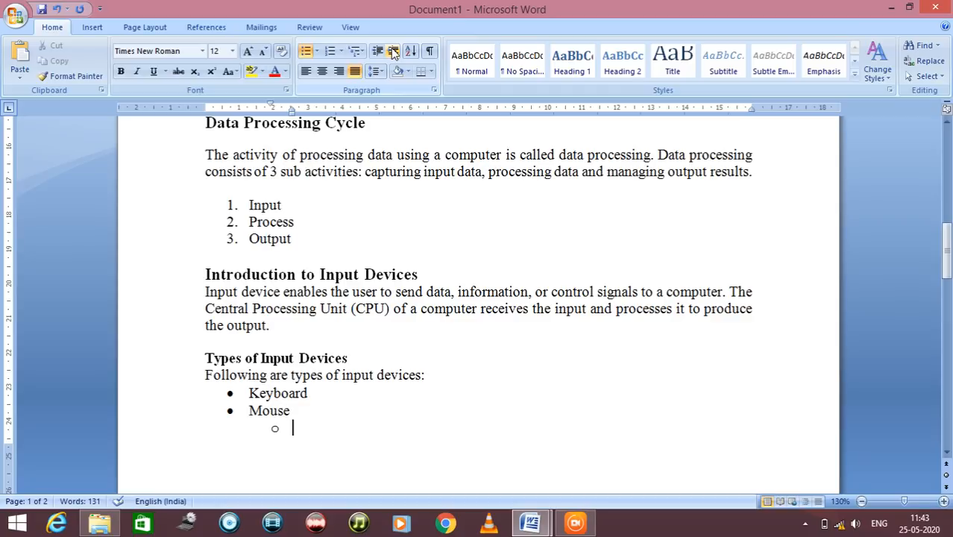
scroll(299, 399, down, 6)
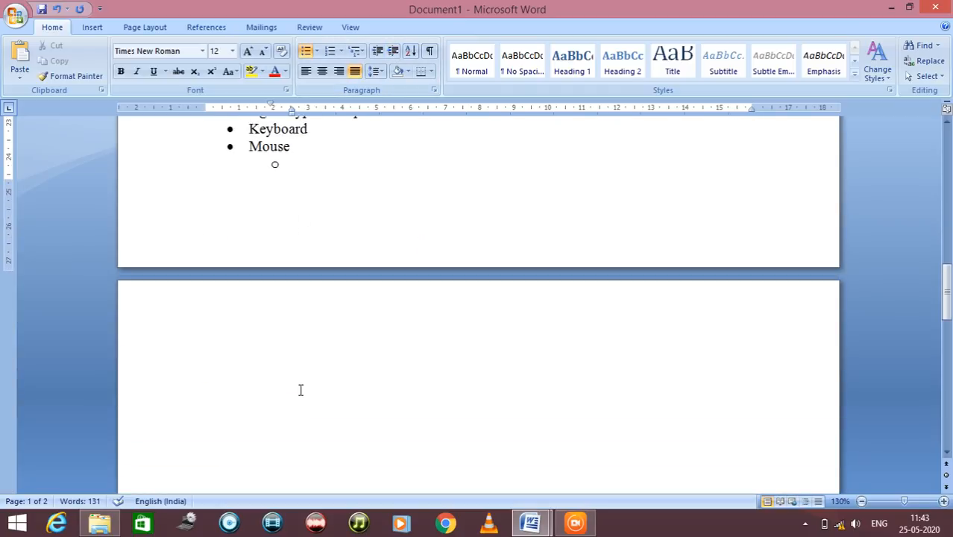
scroll(301, 394, up, 1)
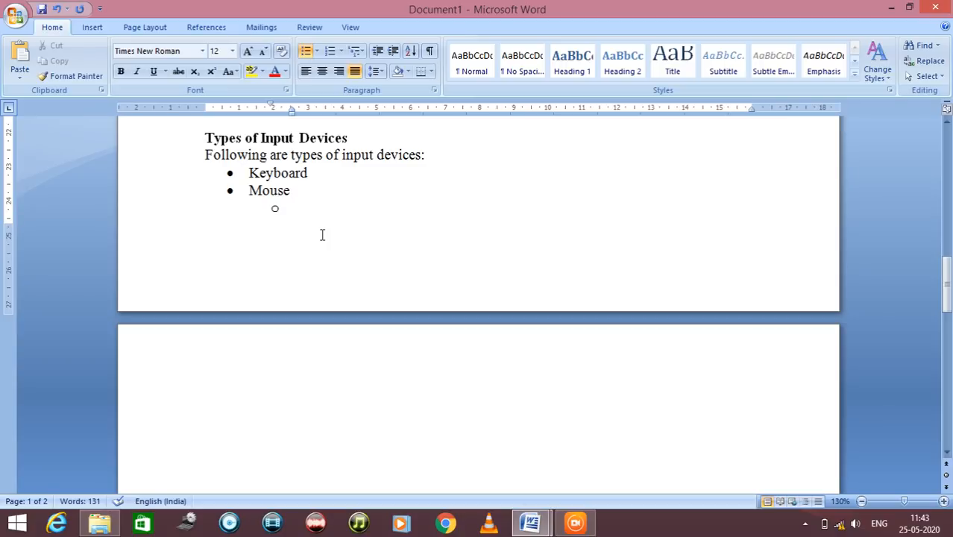
text(wireless Mouse)
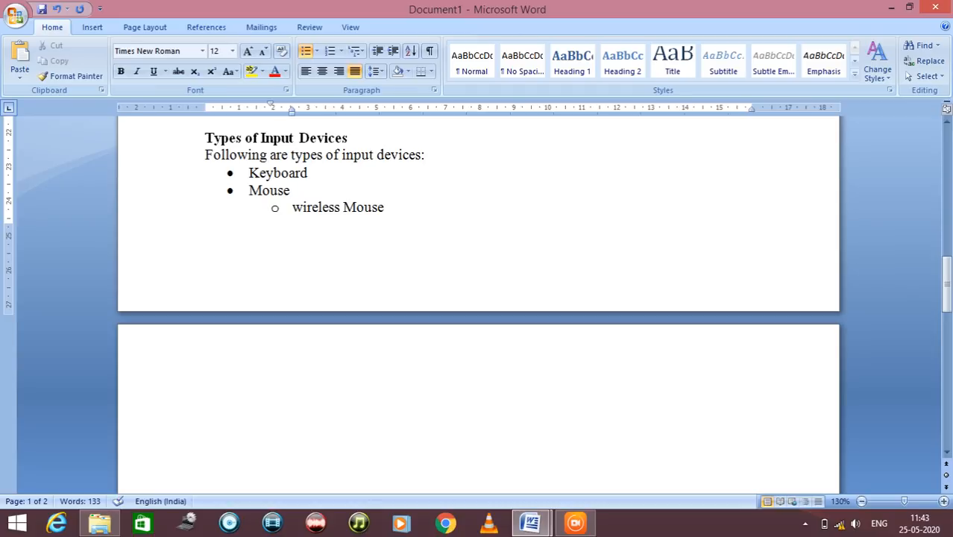
Insert a page break after the "wireless Mouse" sub-bullet
key(ctrl+Return)
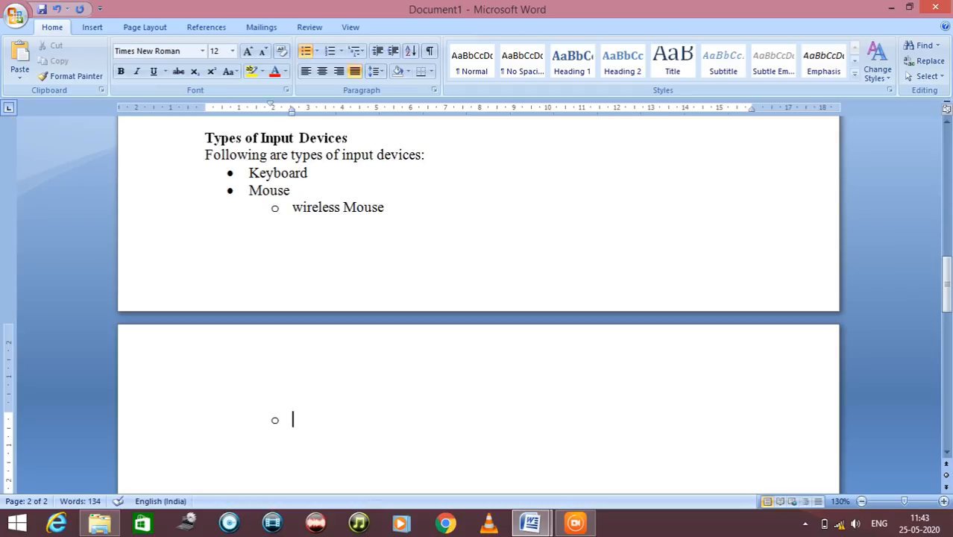
scroll(261, 268, down, 5)
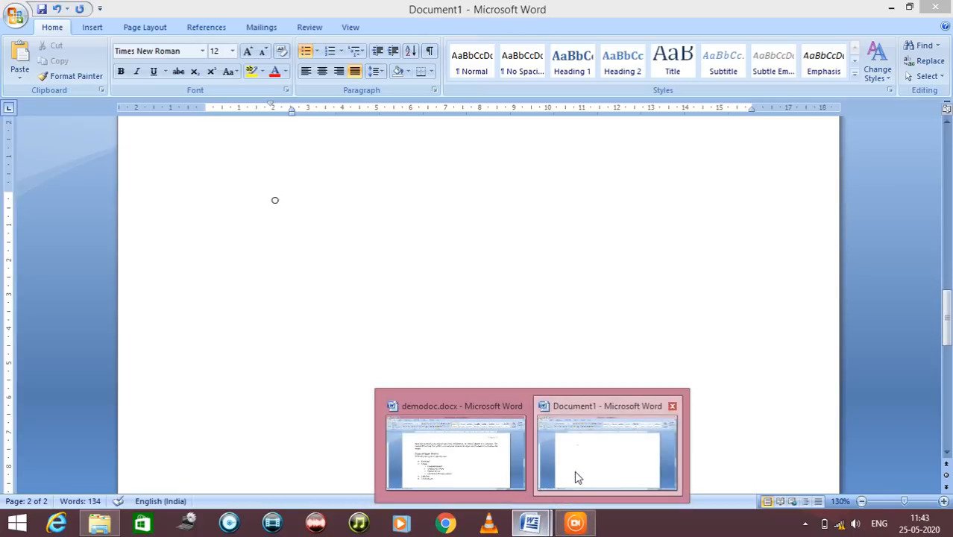
Check the mouse types listed in demodoc.docx and add "optical Mouse" as the next sub-bullet in Document1
click(474, 465)
scroll(359, 375, down, 3)
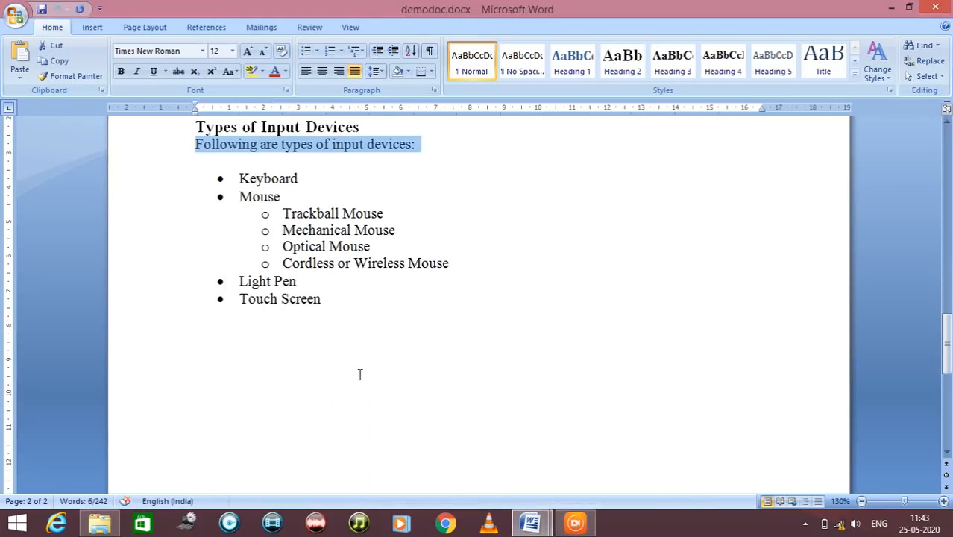
click(467, 466)
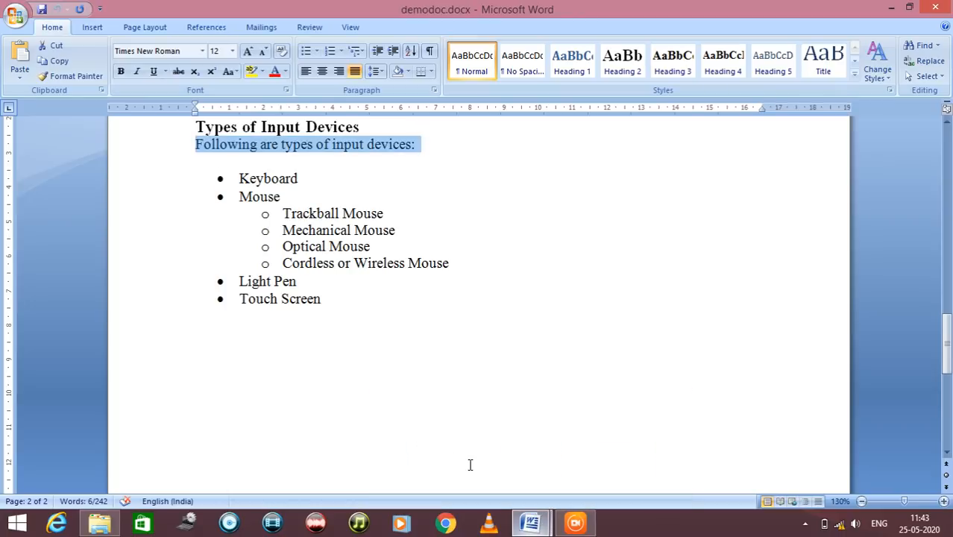
mouse_move(530, 522)
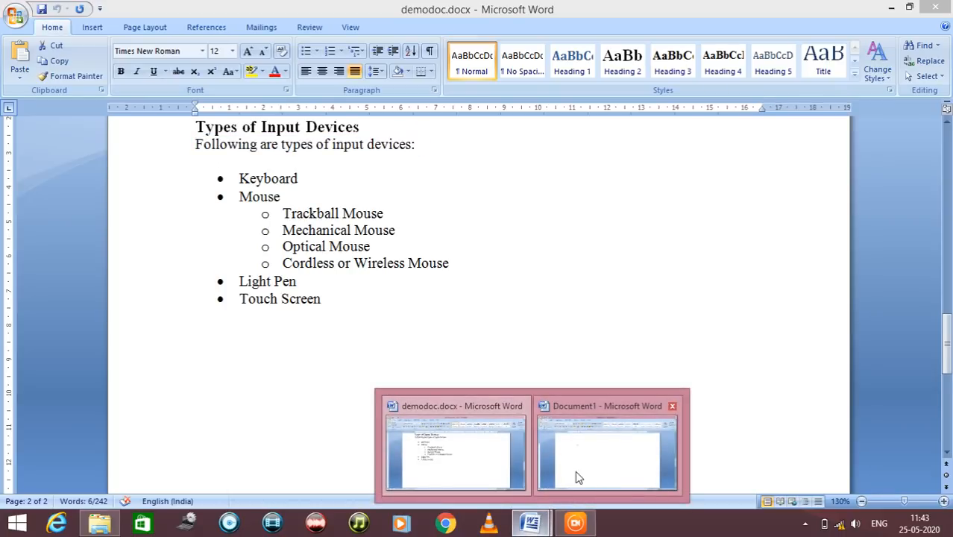
click(575, 471)
text(op)
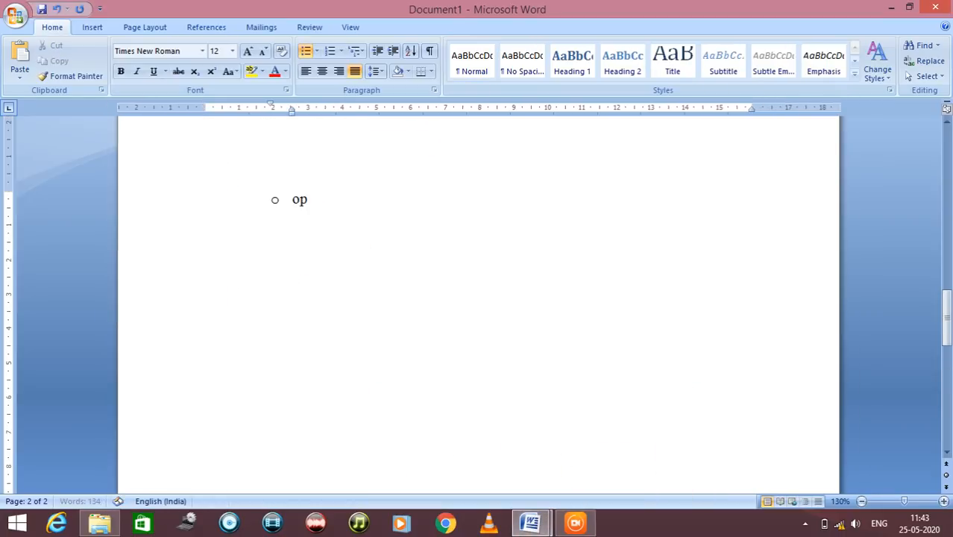
text(tical Mouse)
key(Return)
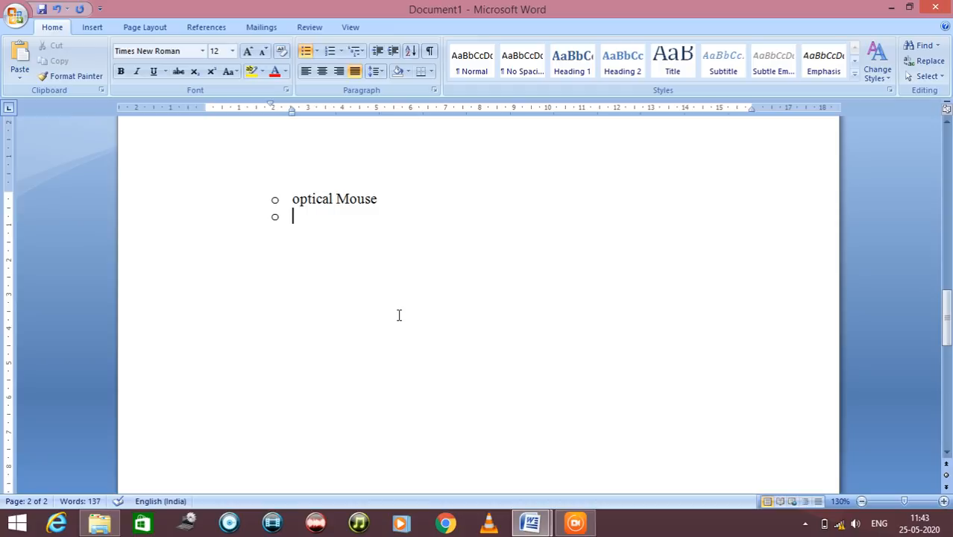
Check the next list item in demodoc.docx and add "Light Pen" to Document1 as a main-level bullet below the optical Mouse sub-item
scroll(328, 255, up, 5)
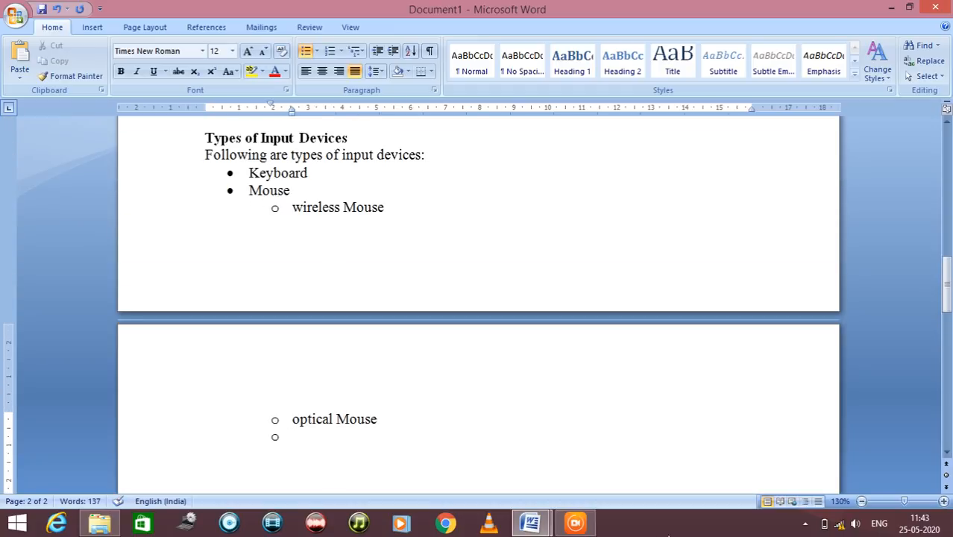
mouse_move(530, 520)
click(504, 476)
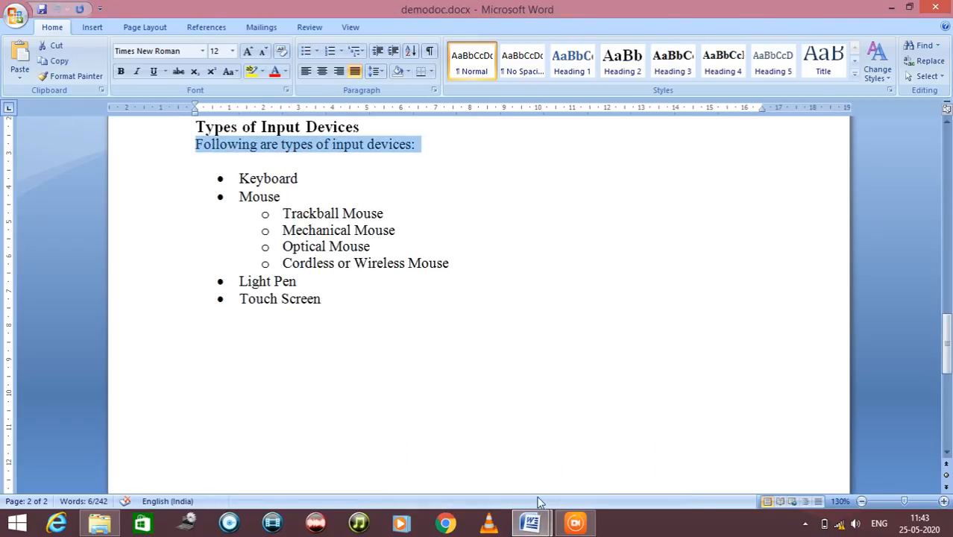
click(537, 522)
click(576, 476)
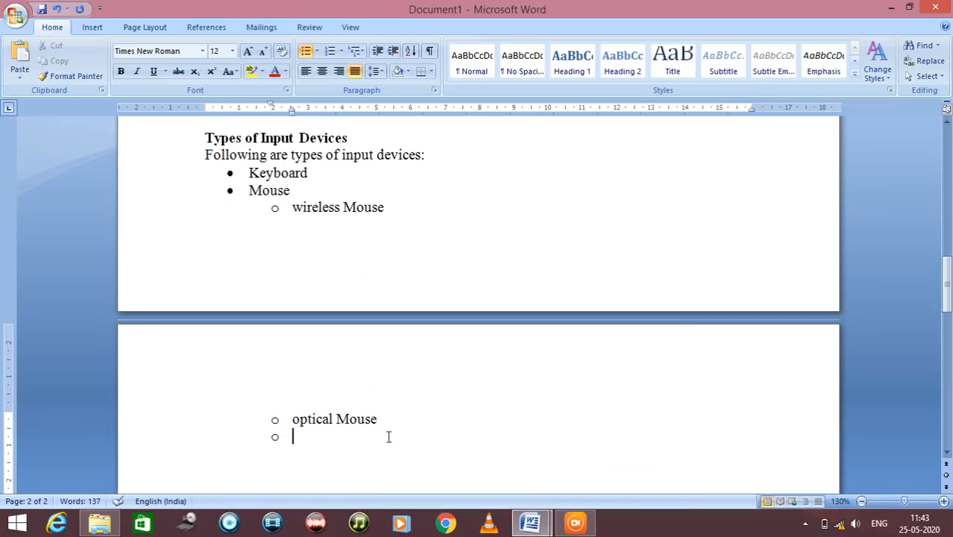
click(377, 52)
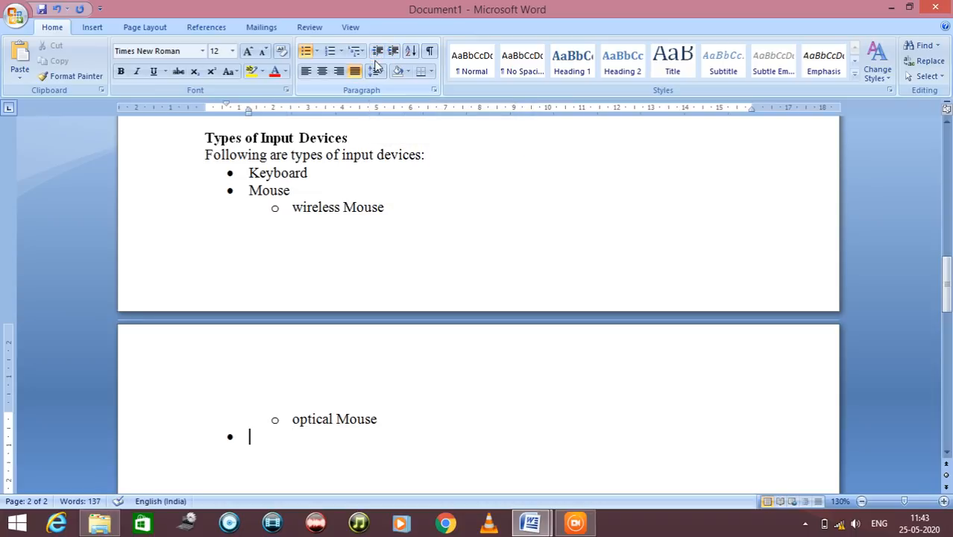
scroll(378, 94, down, 1)
text(Ligt)
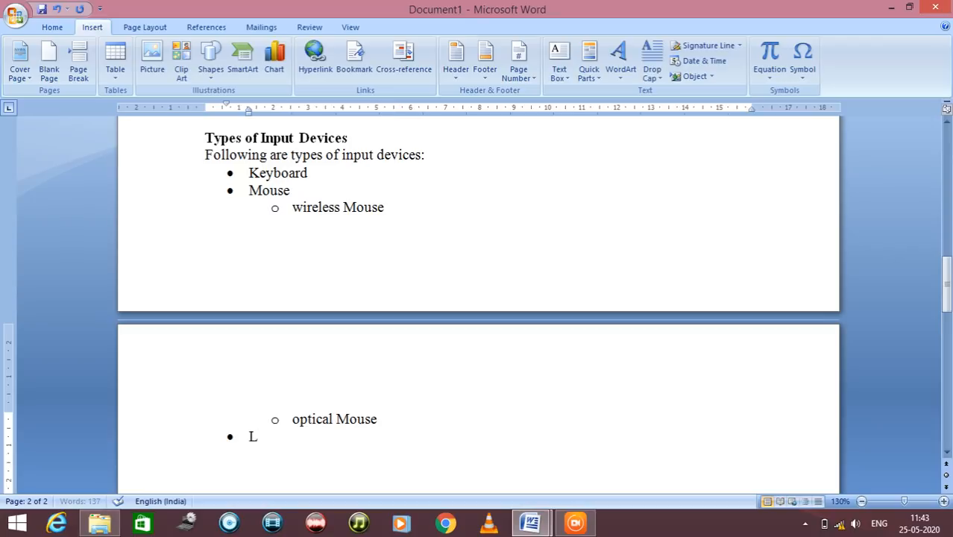
key(BackSpace)
text(ht Pen)
key(Return)
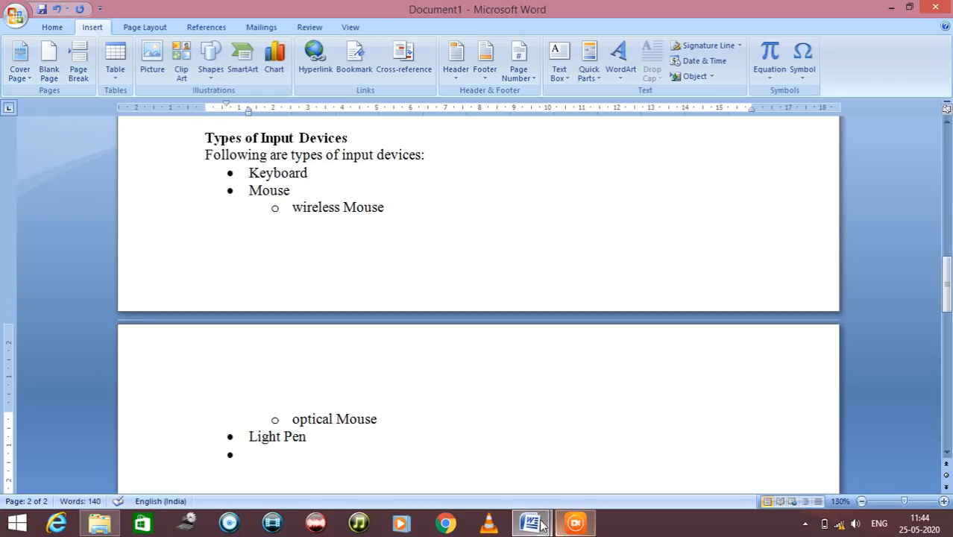
Check the last list item in demodoc.docx and add "Touch Screen" as a bullet below Light Pen in Document1
mouse_move(530, 522)
click(495, 475)
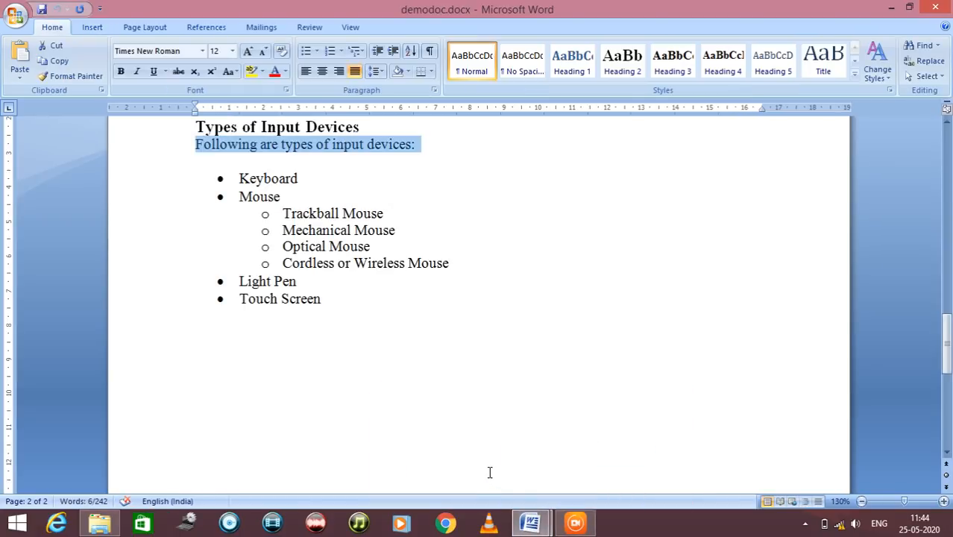
click(571, 485)
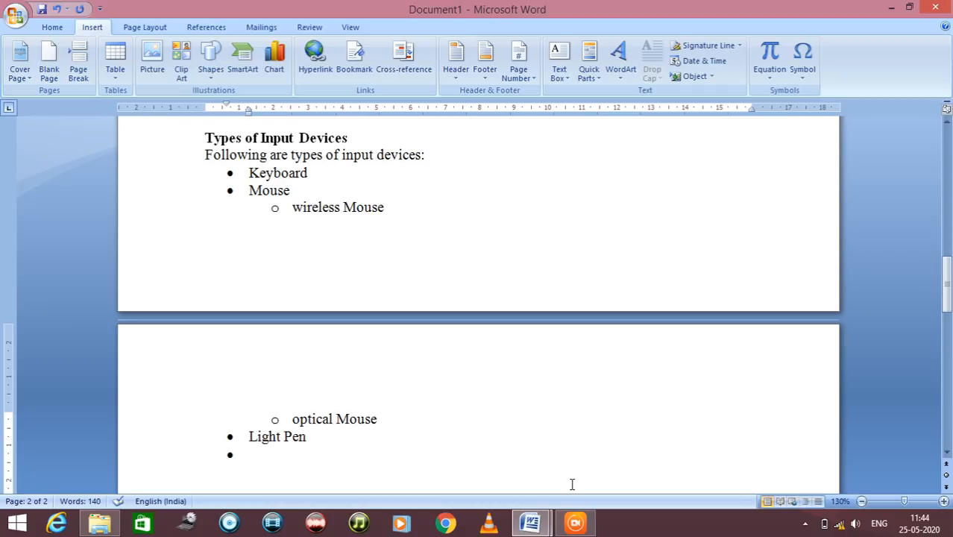
text(Touch)
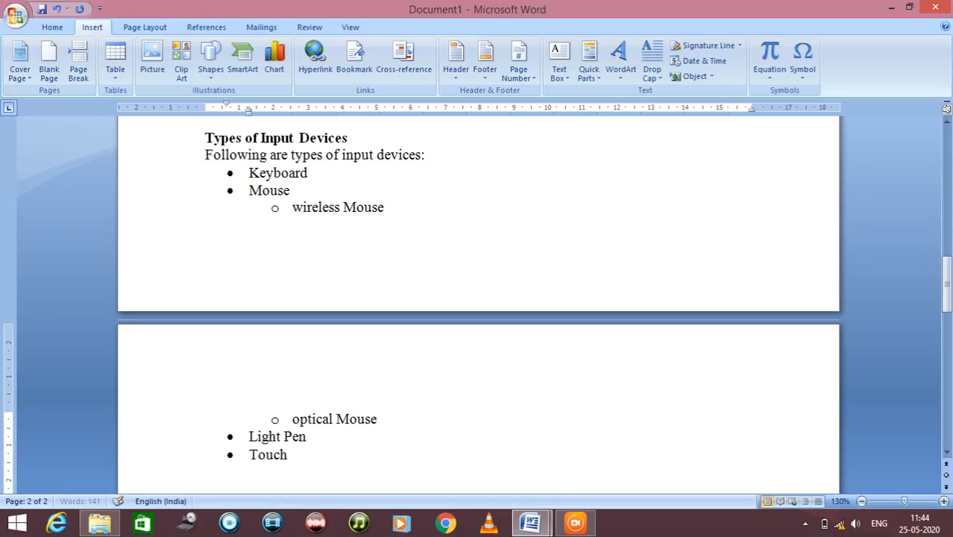
text( Screen)
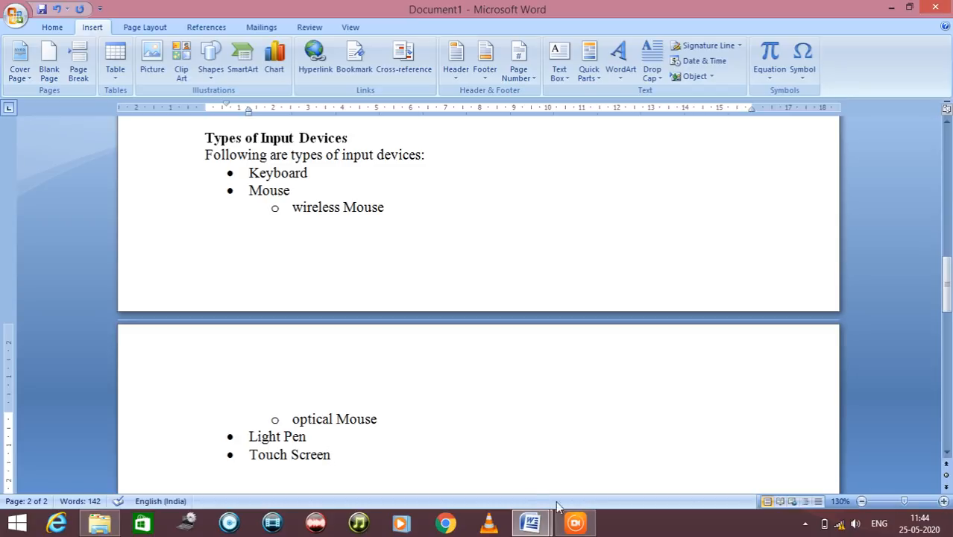
Review the headings, picture and lists of Document1 and return to the chapter title on the first page
scroll(535, 494, up, 10)
scroll(535, 500, up, 4)
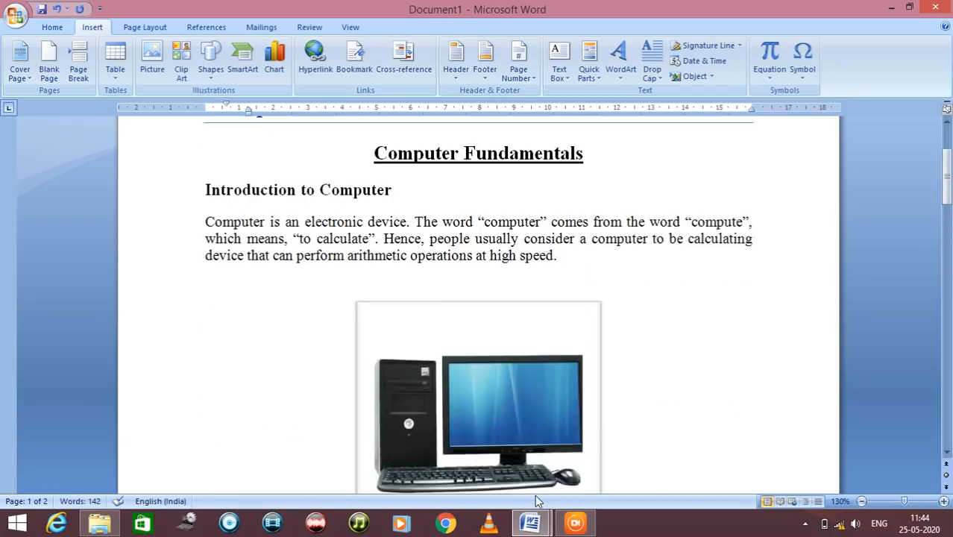
scroll(535, 500, down, 11)
scroll(537, 501, up, 4)
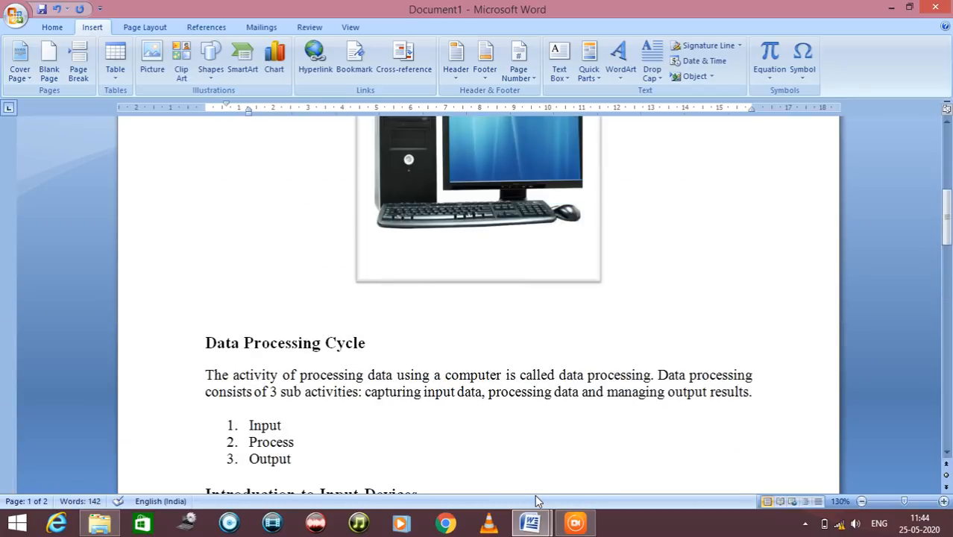
scroll(535, 497, down, 4)
scroll(535, 498, up, 8)
scroll(534, 495, up, 3)
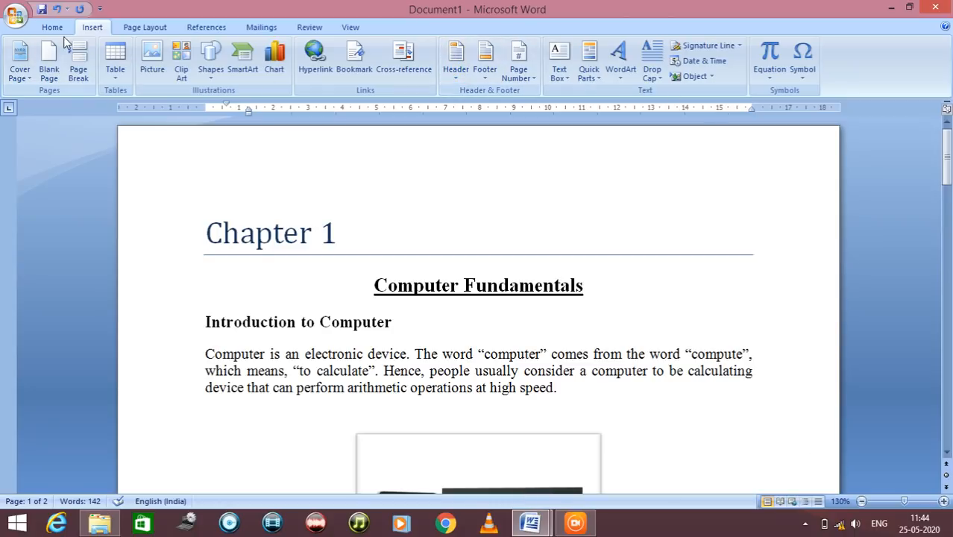
Add the built-in Alphabet header to the document and enter "Chapter 1" as its title
click(456, 71)
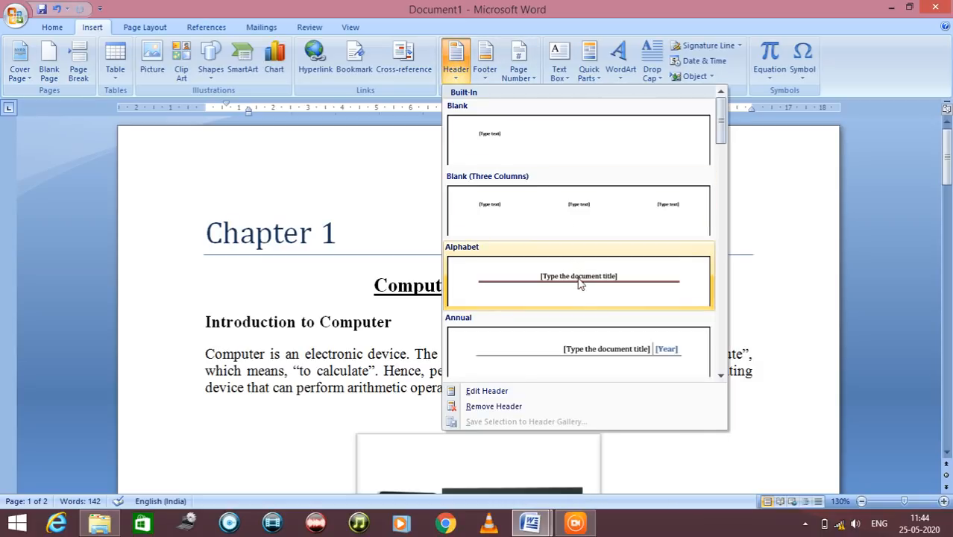
scroll(595, 183, down, 1)
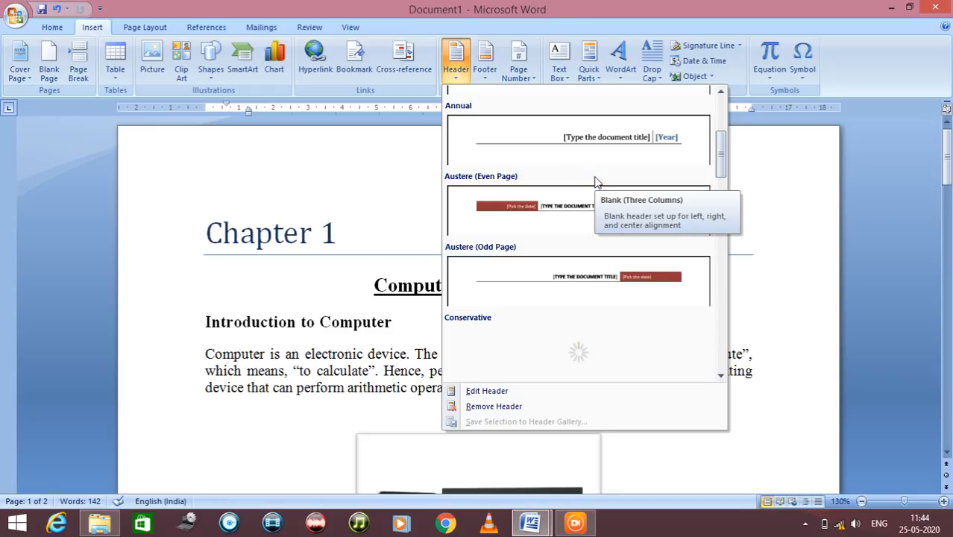
scroll(619, 264, down, 1)
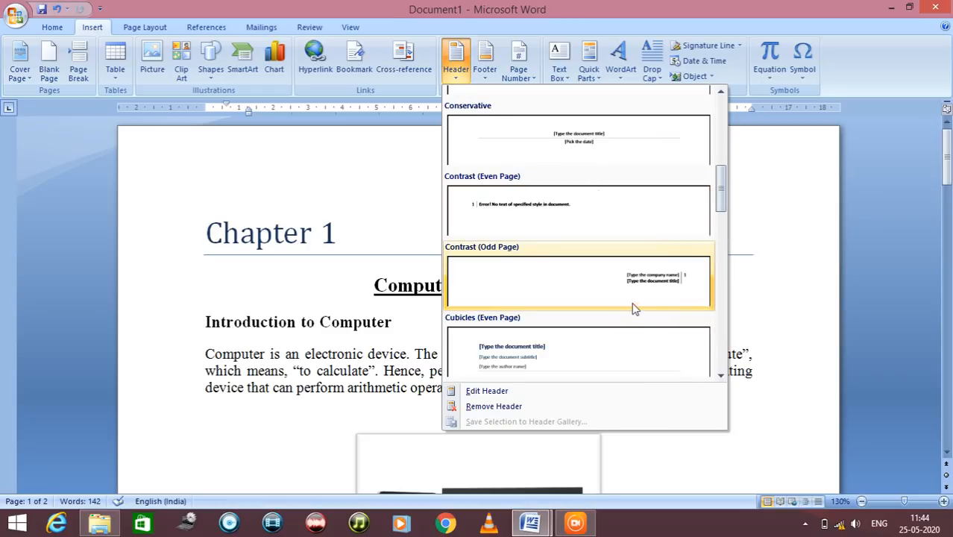
scroll(636, 319, up, 2)
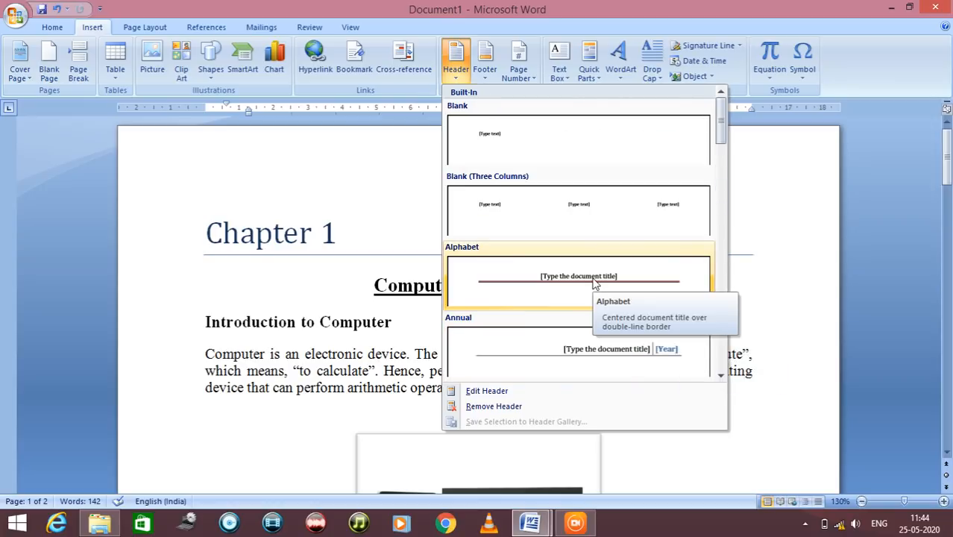
click(595, 283)
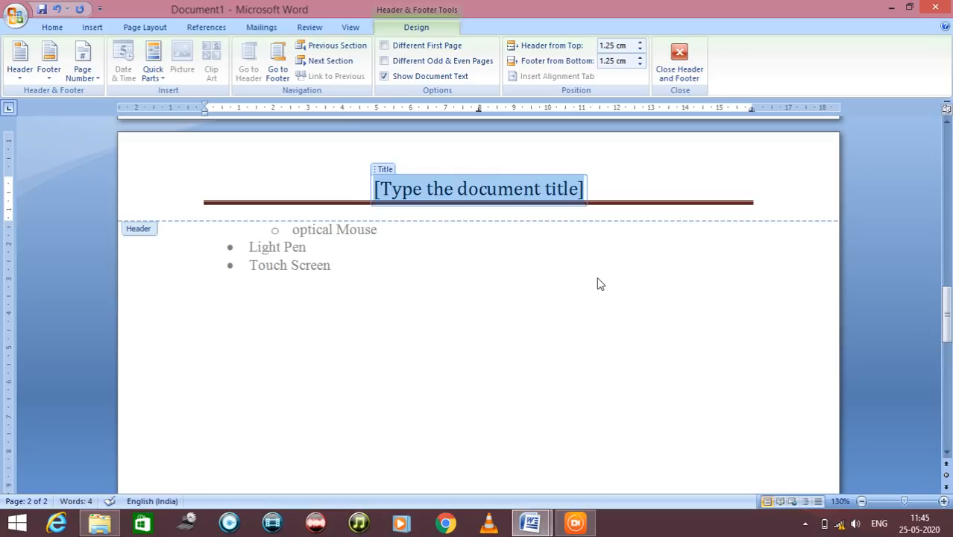
text(Cha)
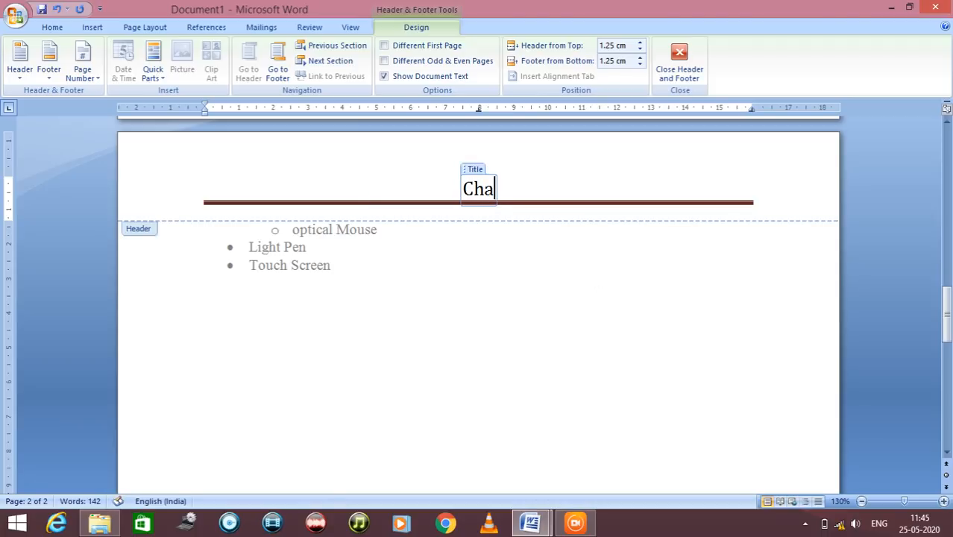
text(pter 1)
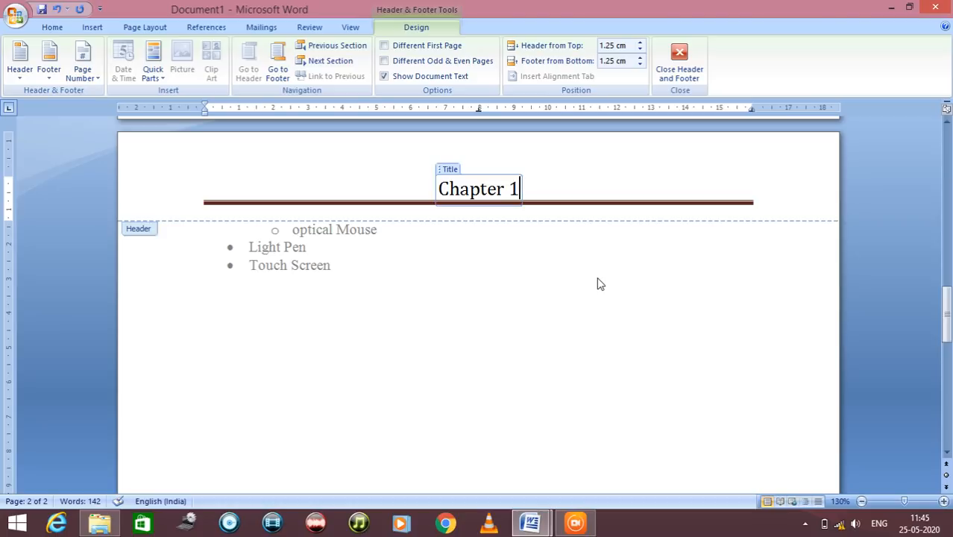
Insert the built-in Alphabet footer with a page number into the document
scroll(625, 332, down, 5)
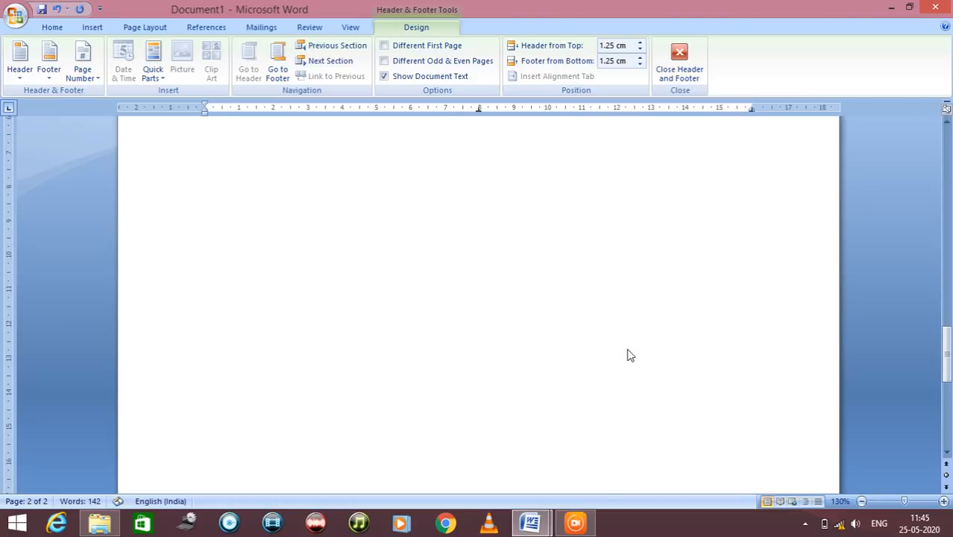
scroll(627, 360, down, 7)
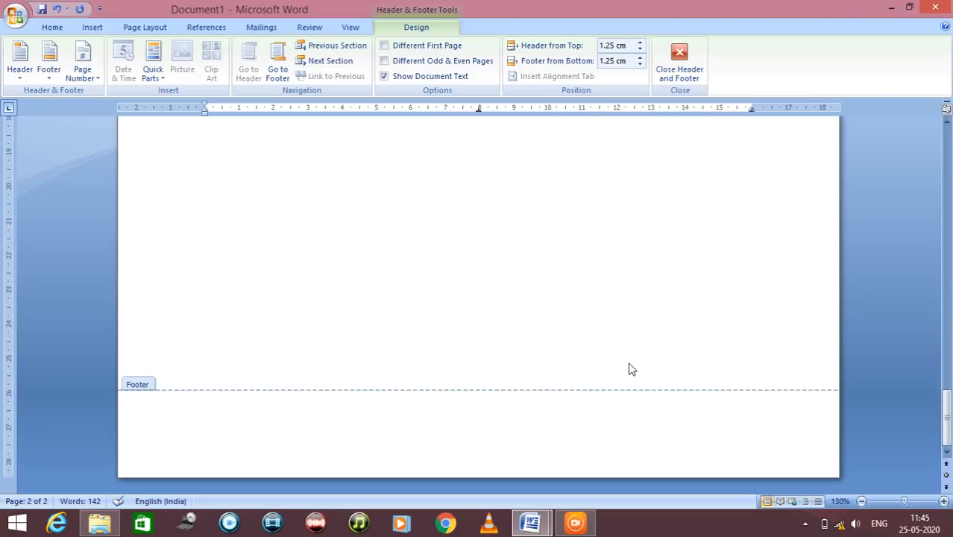
click(50, 65)
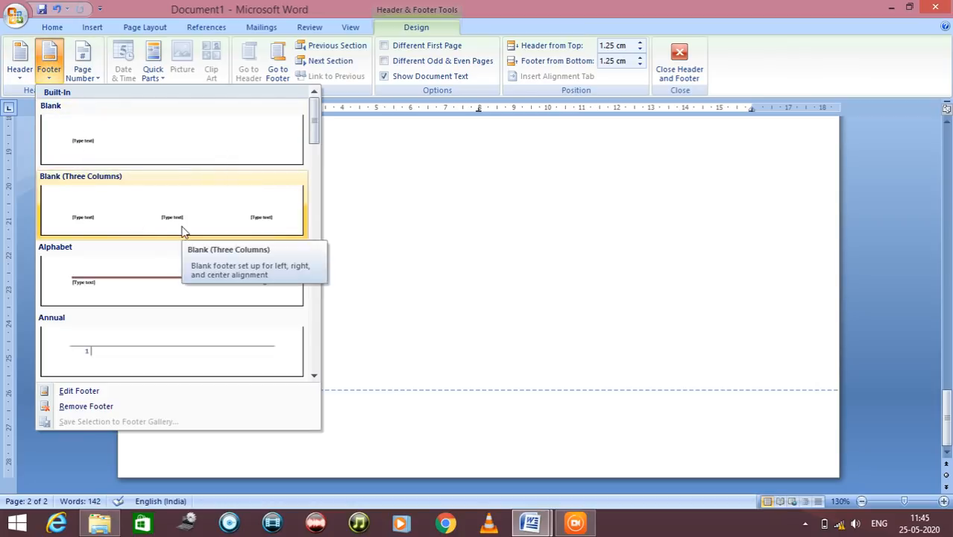
scroll(87, 331, down, 4)
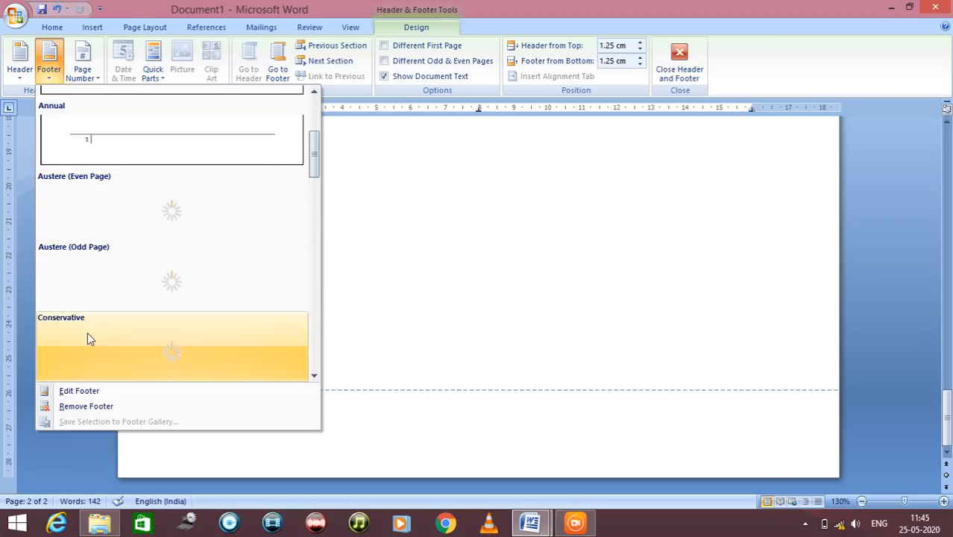
scroll(146, 340, up, 4)
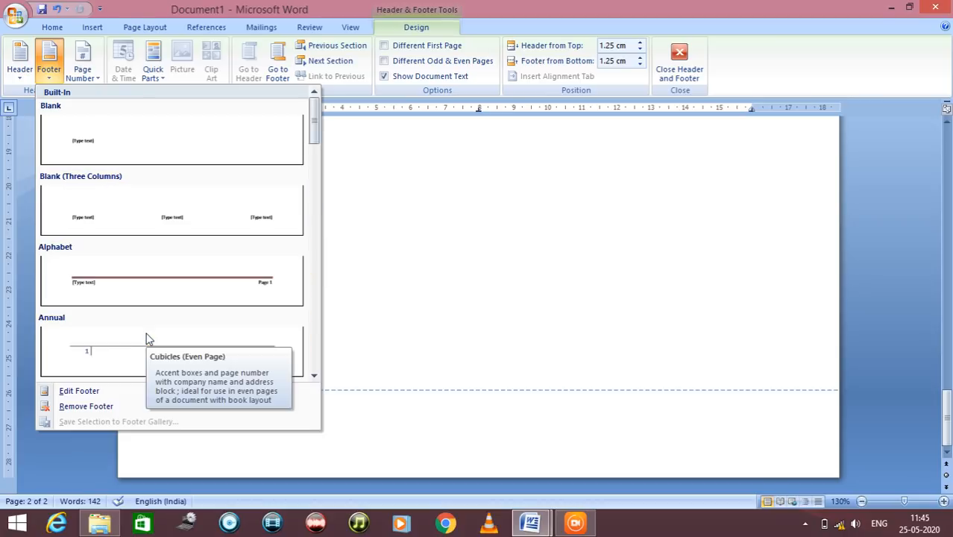
click(84, 287)
Replace the footer's placeholder text with "Prepared by:" followed by the author's title and full name
click(238, 414)
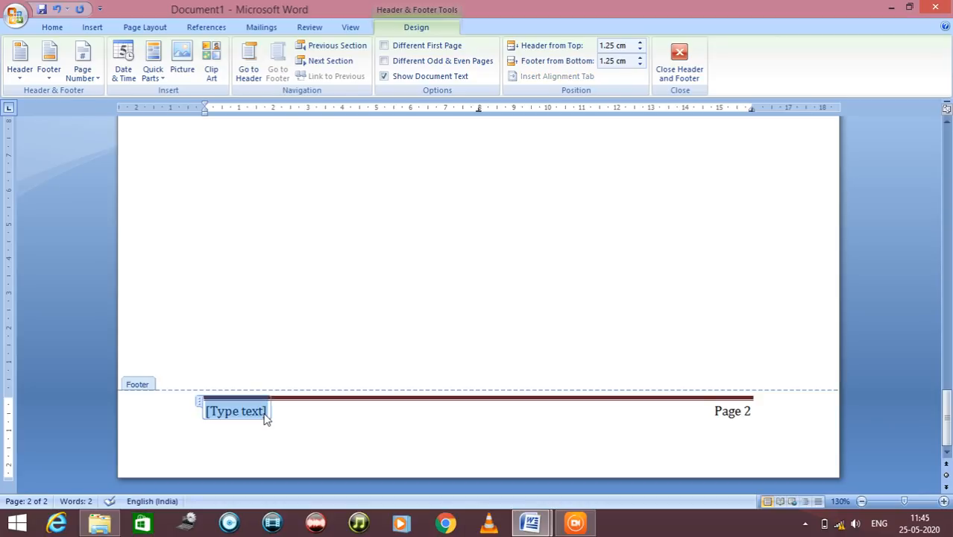
text(Prepared b)
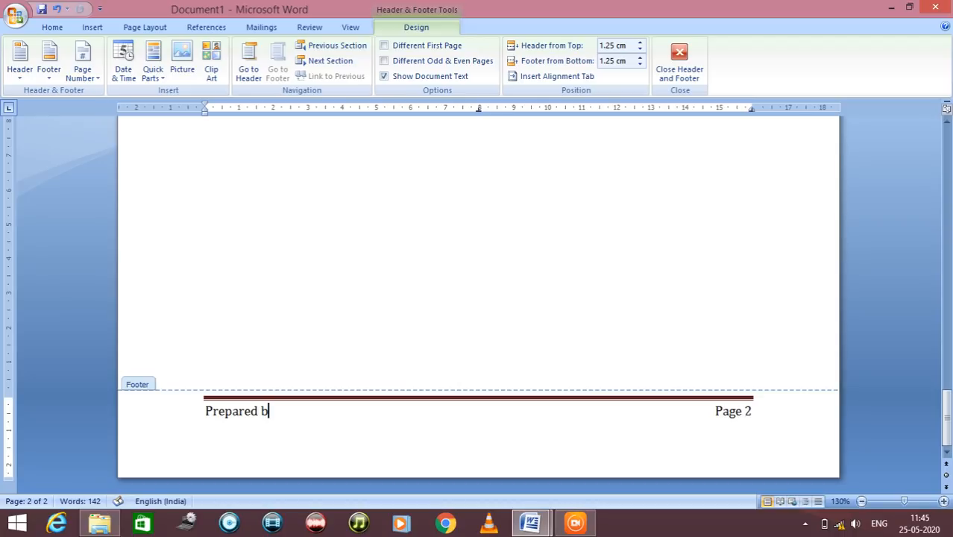
text(y: Dr. Mita)
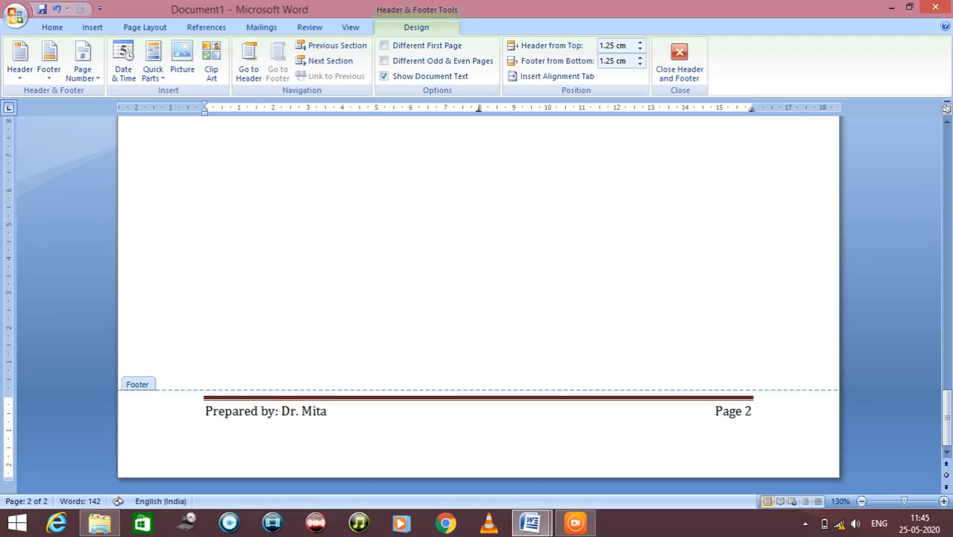
text(l Vora)
scroll(259, 412, up, 1)
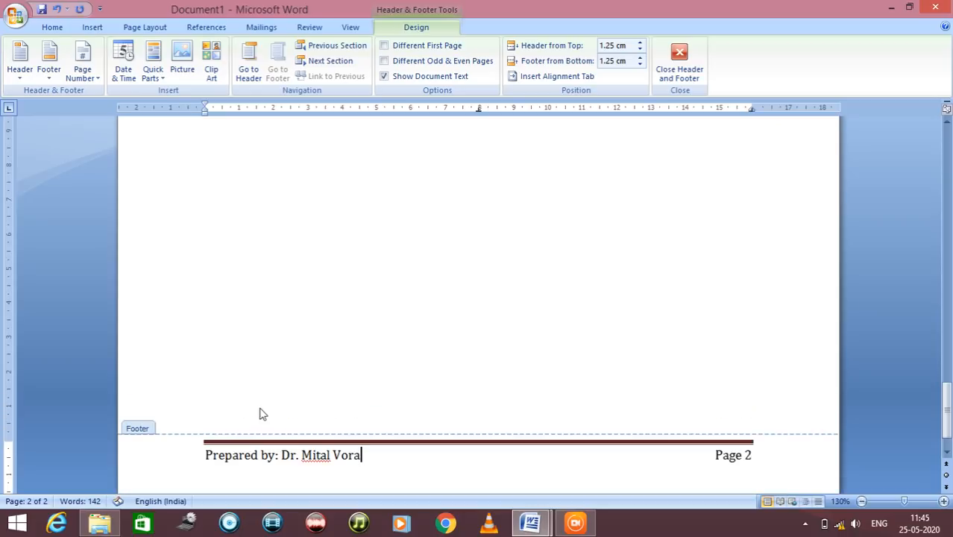
scroll(768, 458, up, 15)
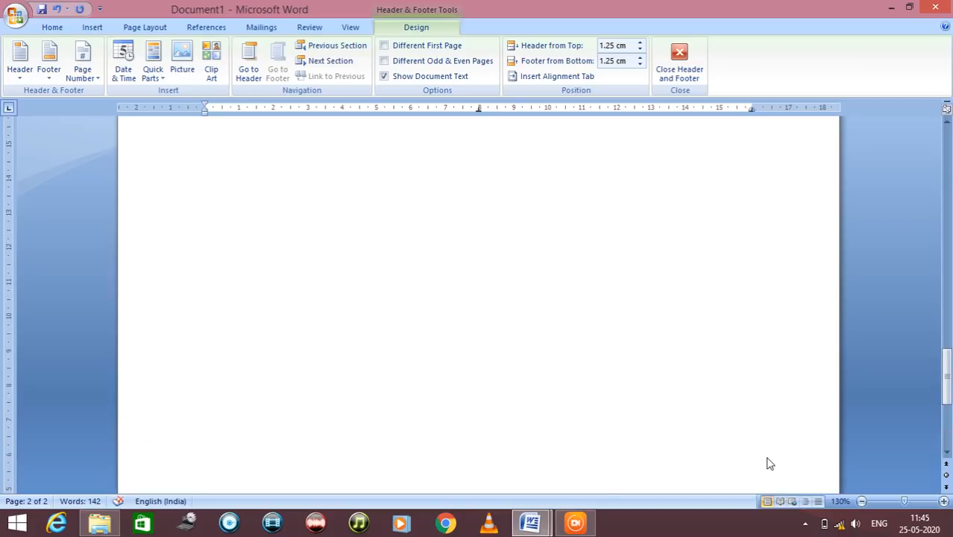
Check the header and footer on both pages, and return to editing the document body
scroll(766, 451, up, 4)
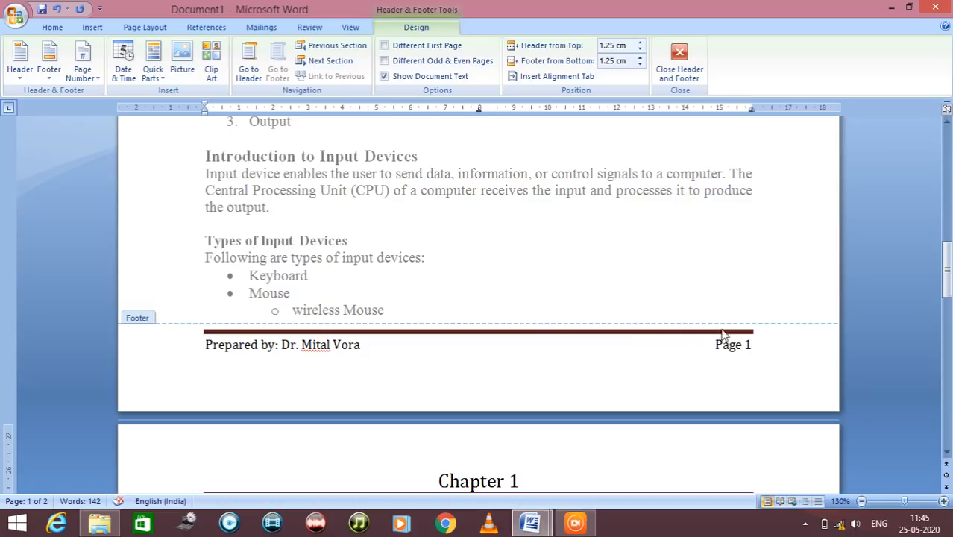
scroll(744, 343, down, 5)
scroll(744, 355, down, 17)
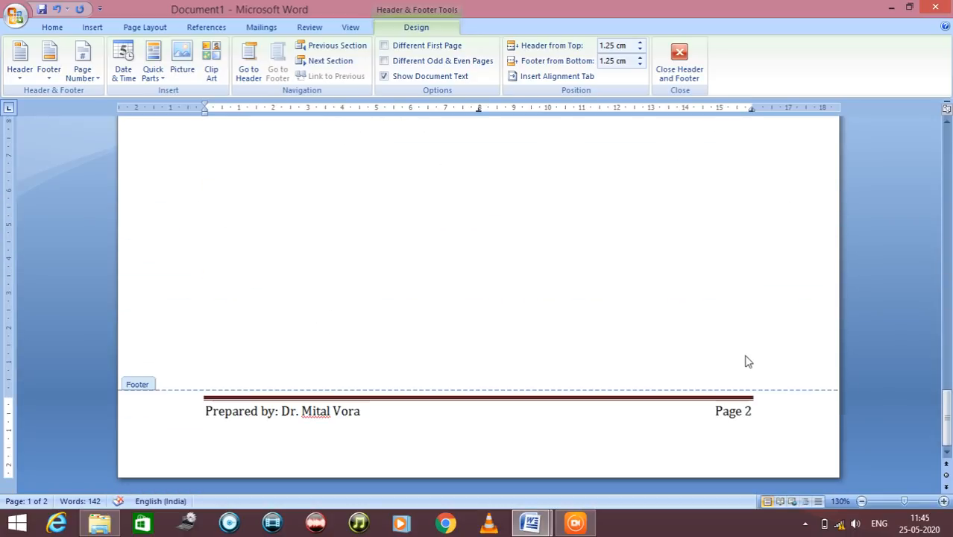
scroll(728, 436, up, 15)
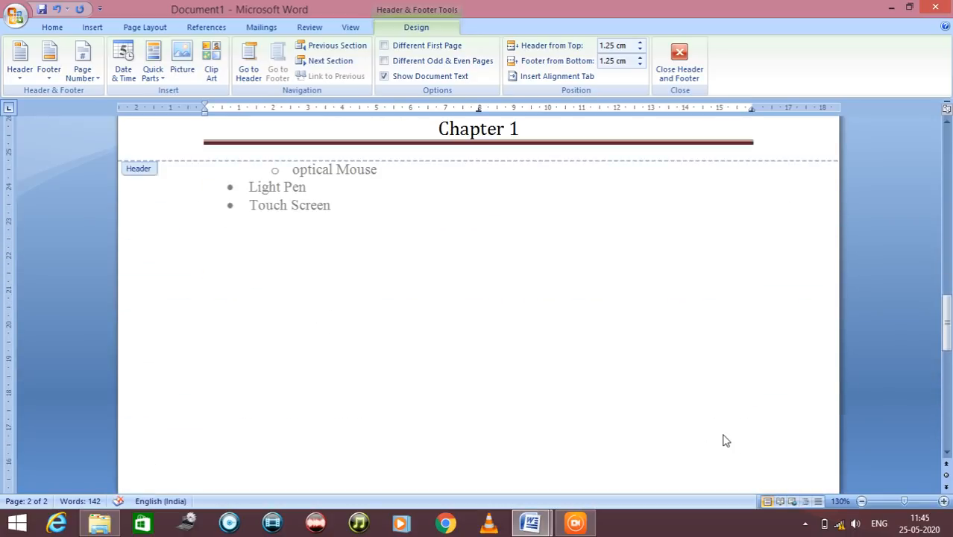
scroll(722, 434, up, 13)
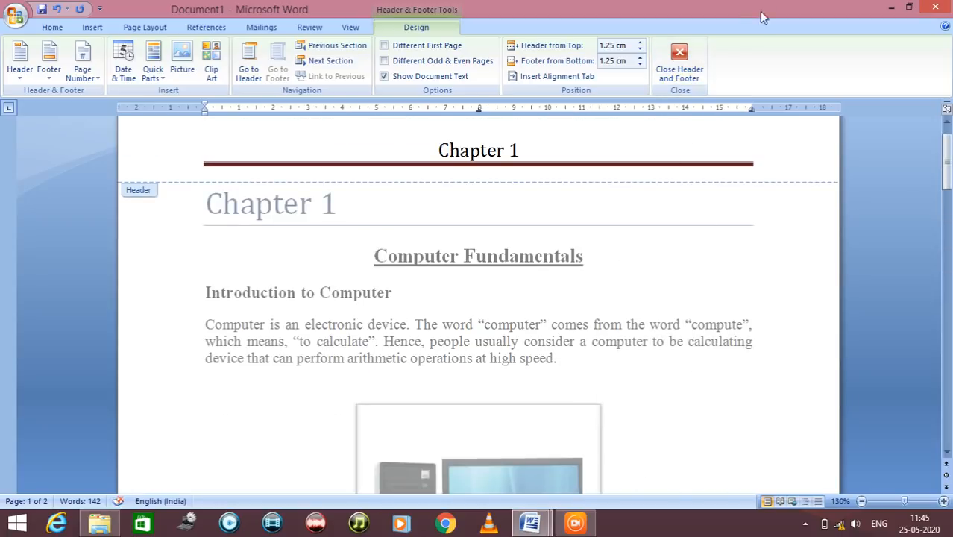
click(681, 60)
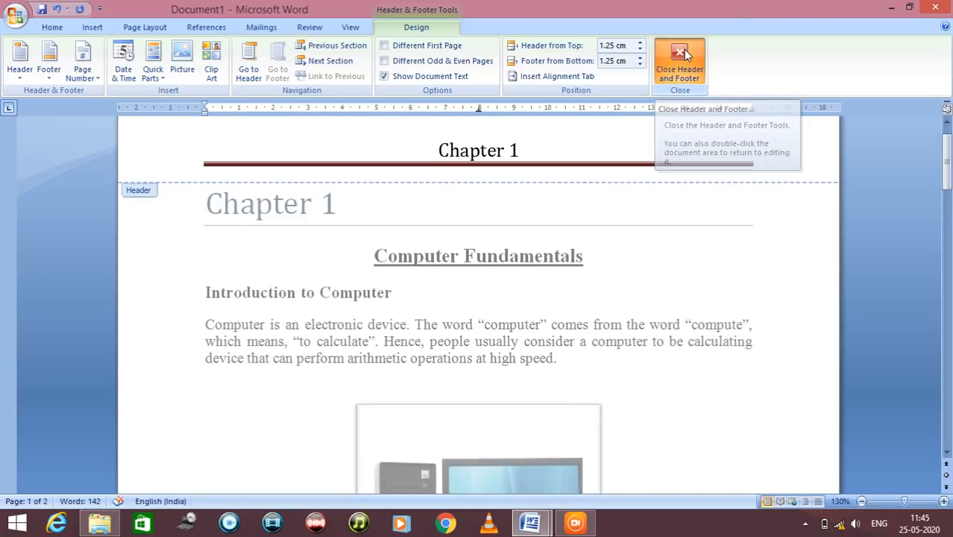
scroll(598, 221, up, 15)
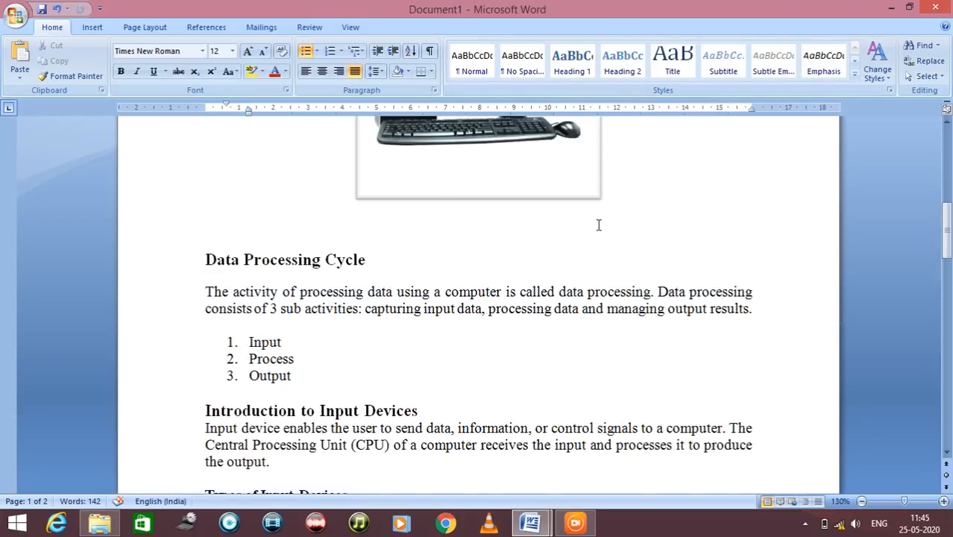
click(13, 16)
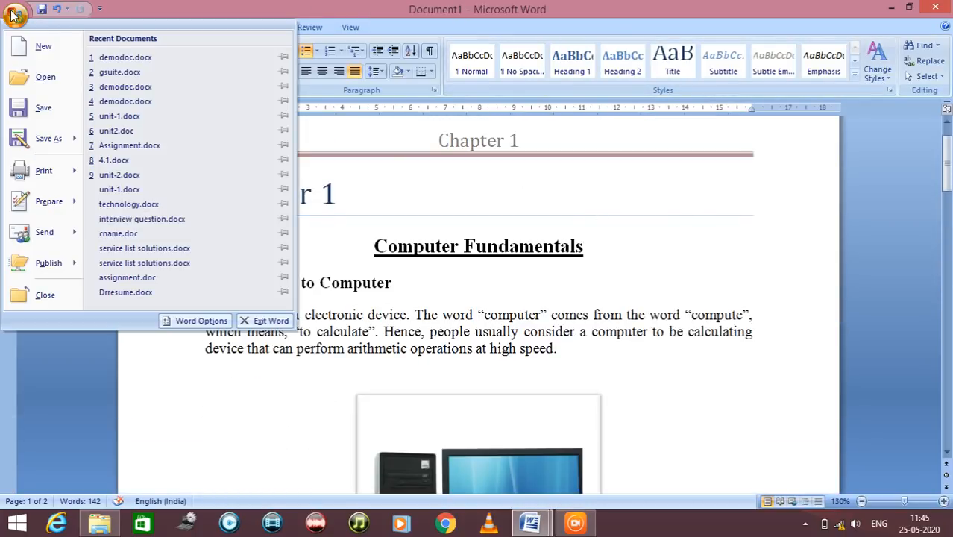
click(41, 116)
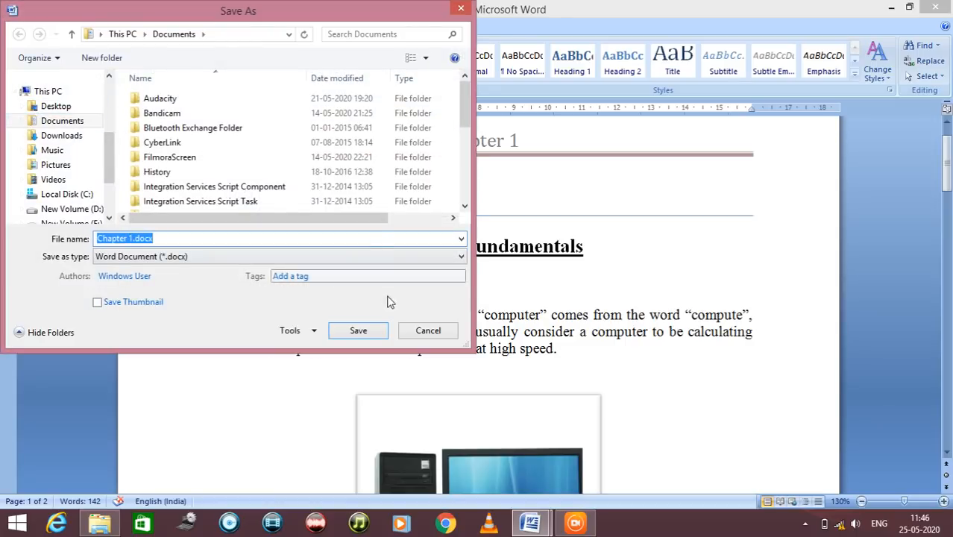
click(428, 331)
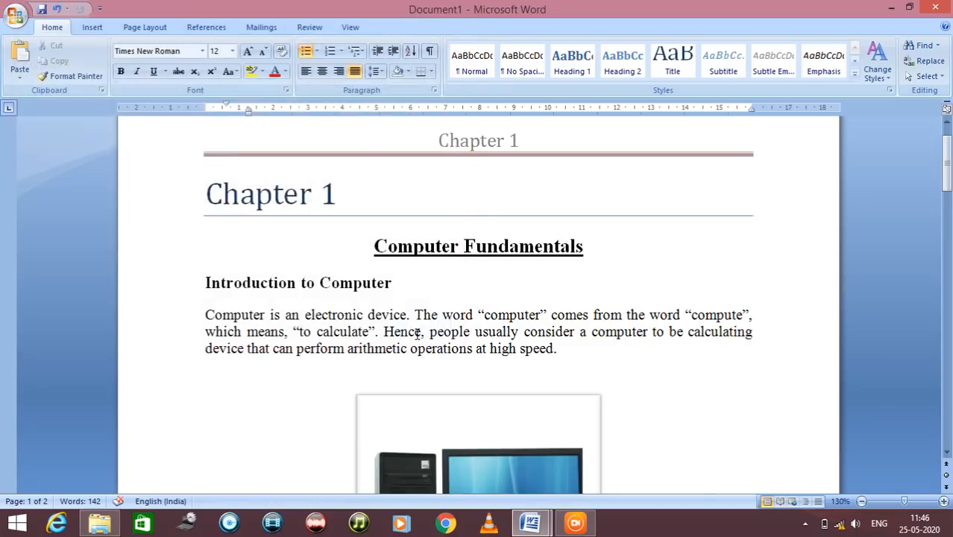
Create a new blank document
scroll(524, 322, down, 15)
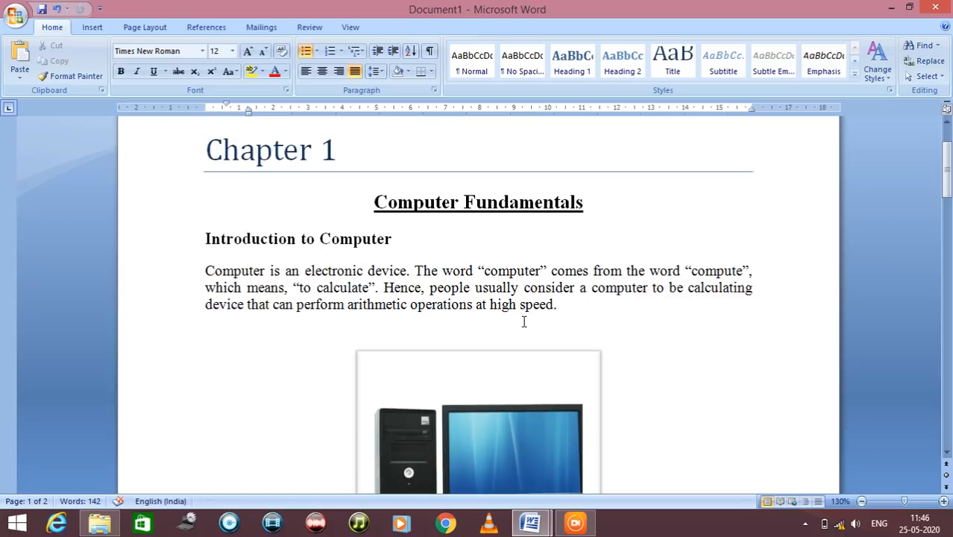
scroll(525, 343, down, 3)
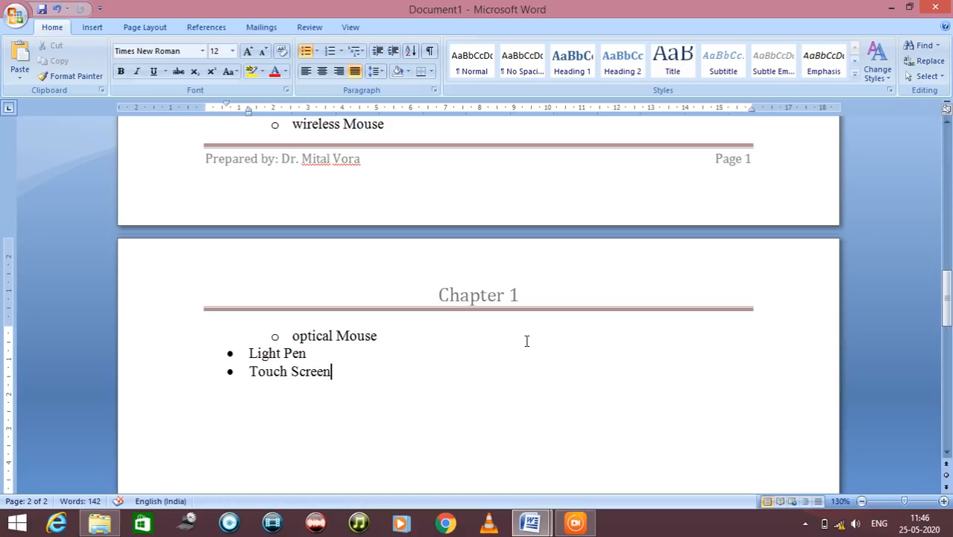
click(15, 15)
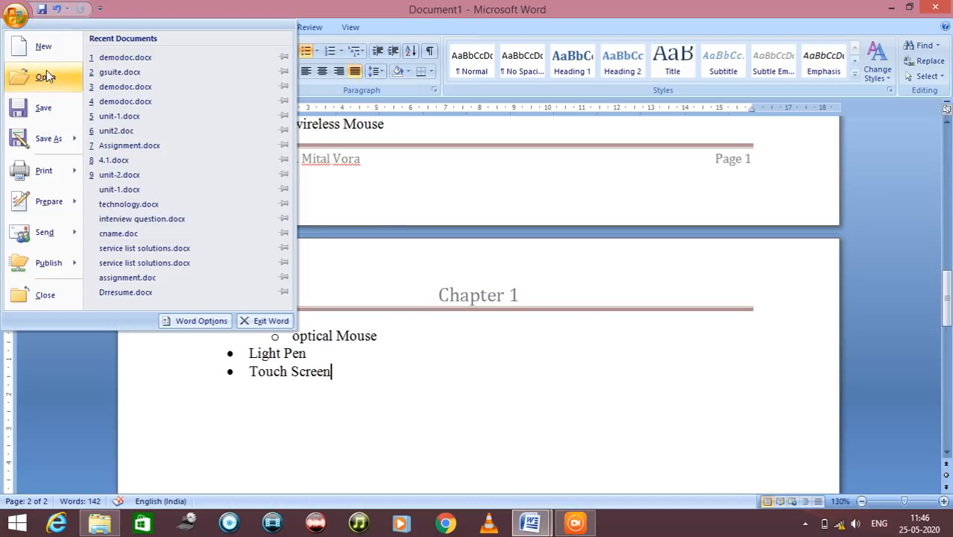
click(129, 10)
click(22, 19)
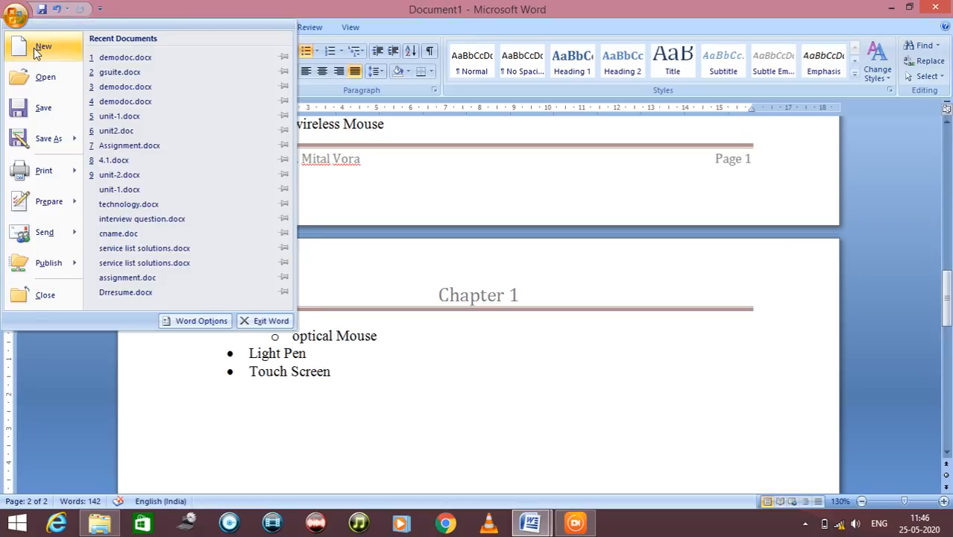
click(33, 48)
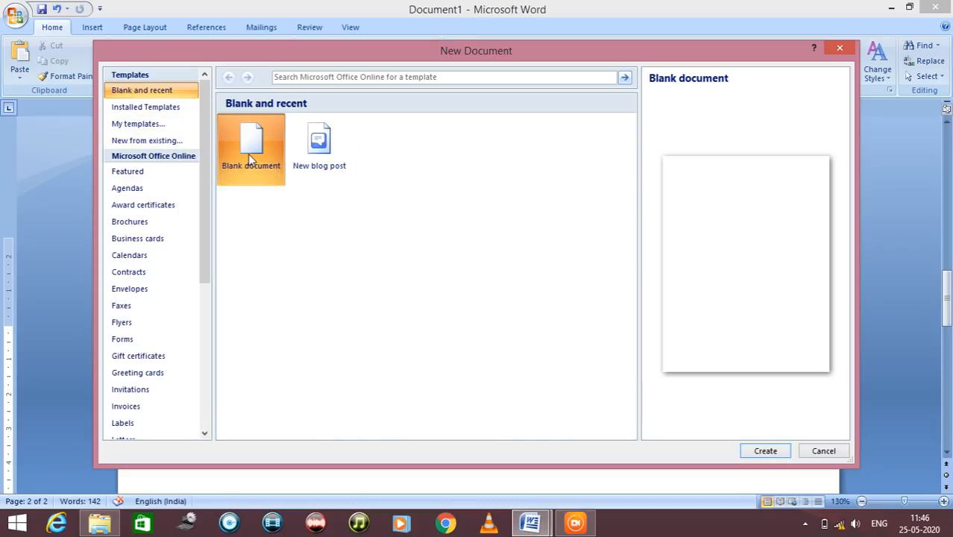
click(769, 452)
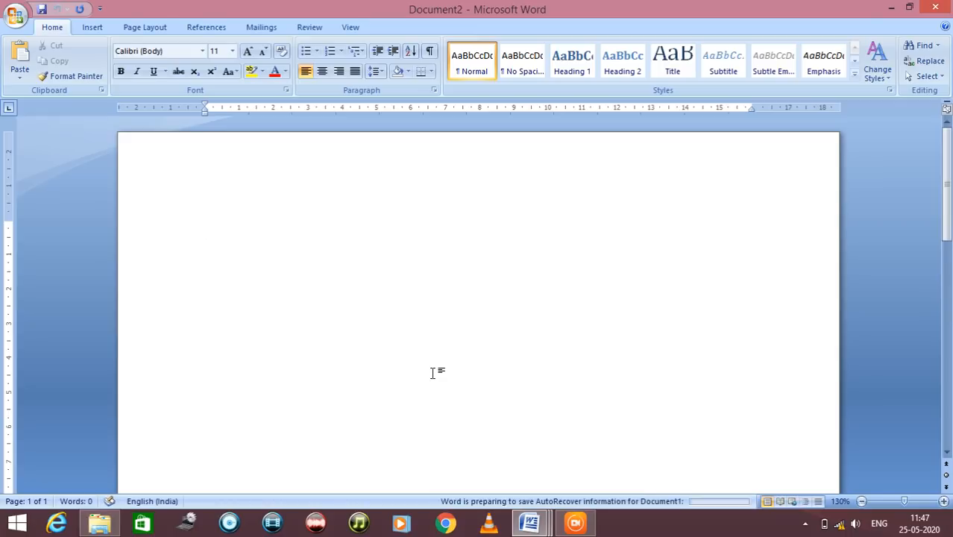
Enter the title "Time Table" on the first line of the new document and make it bold
text(Time)
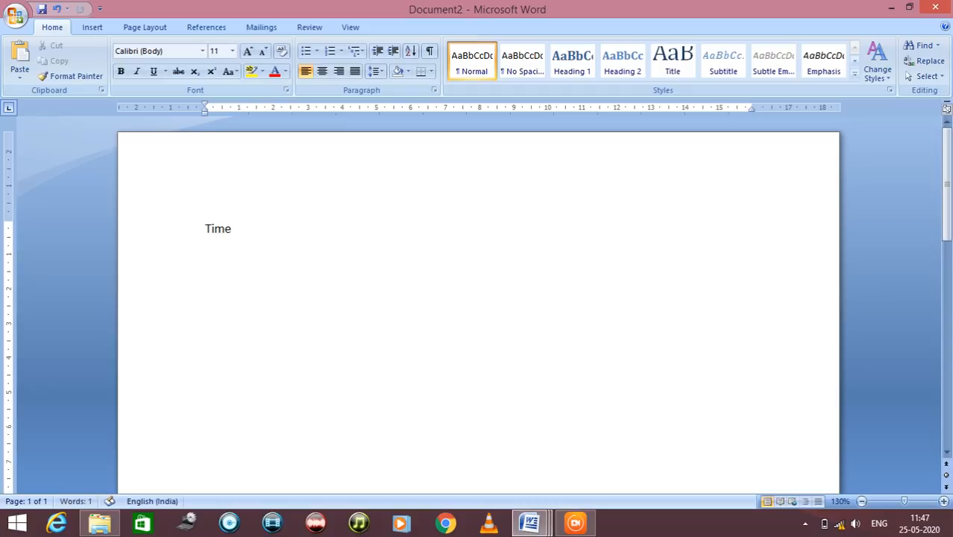
text( Table)
drag(308, 223, 180, 227)
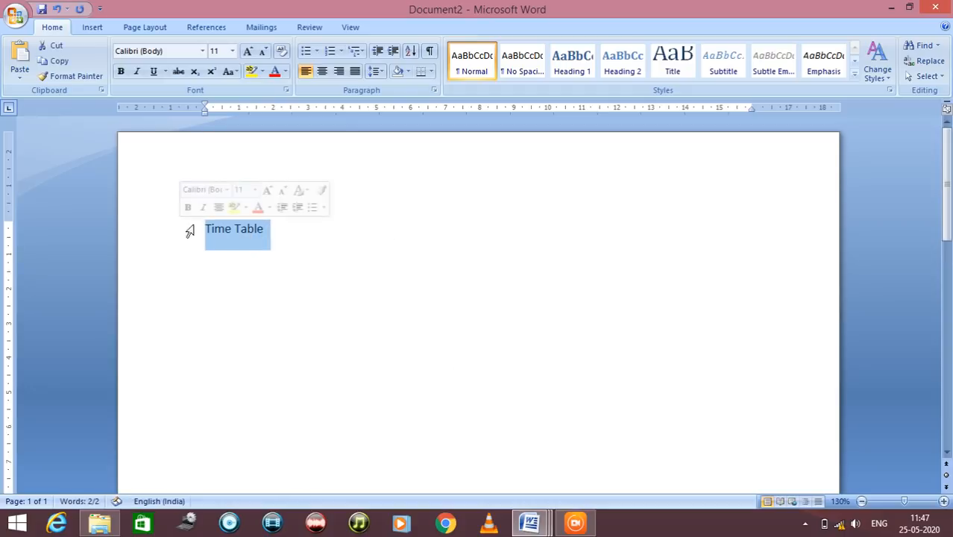
key(ctrl+b)
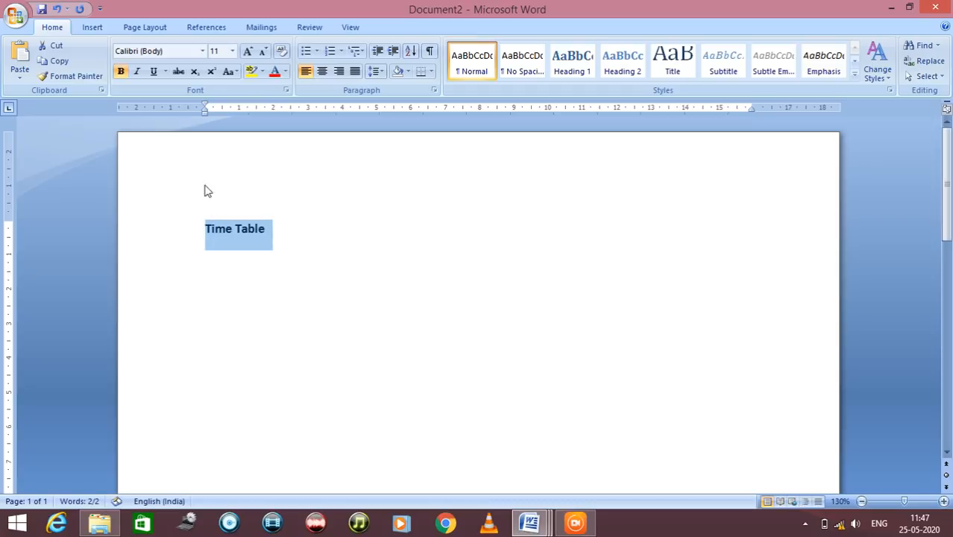
Format the "Time Table" title as Times New Roman, size 20, underlined and centred
click(202, 51)
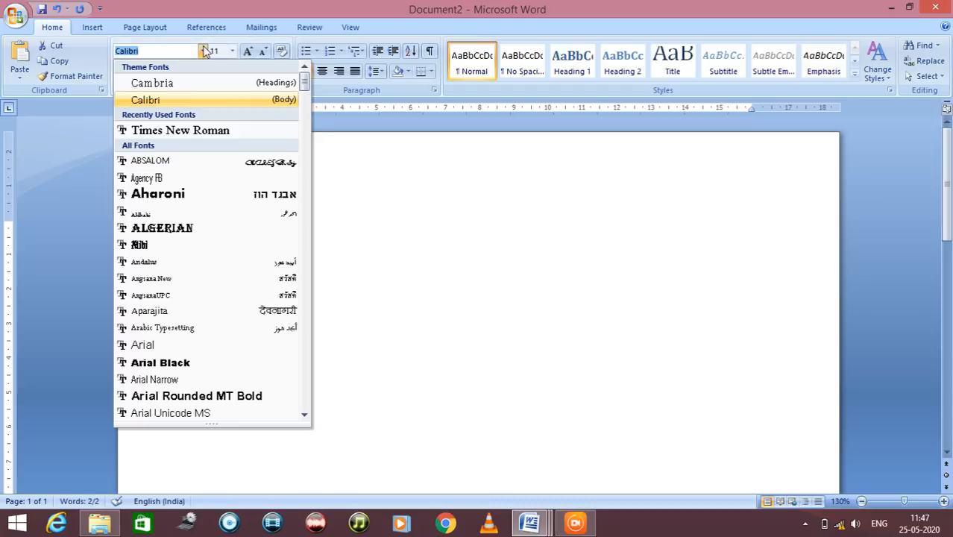
click(170, 128)
click(232, 50)
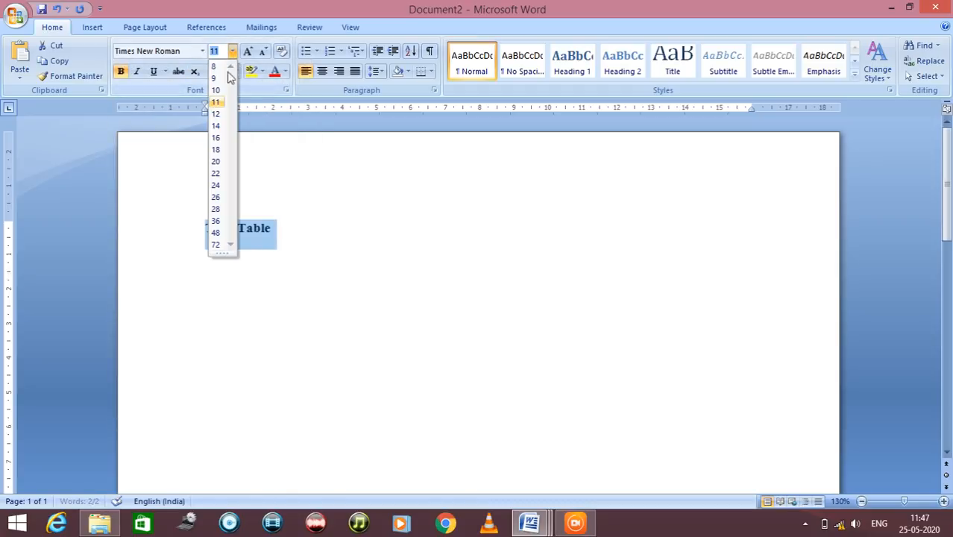
click(214, 162)
click(153, 71)
click(323, 73)
click(589, 258)
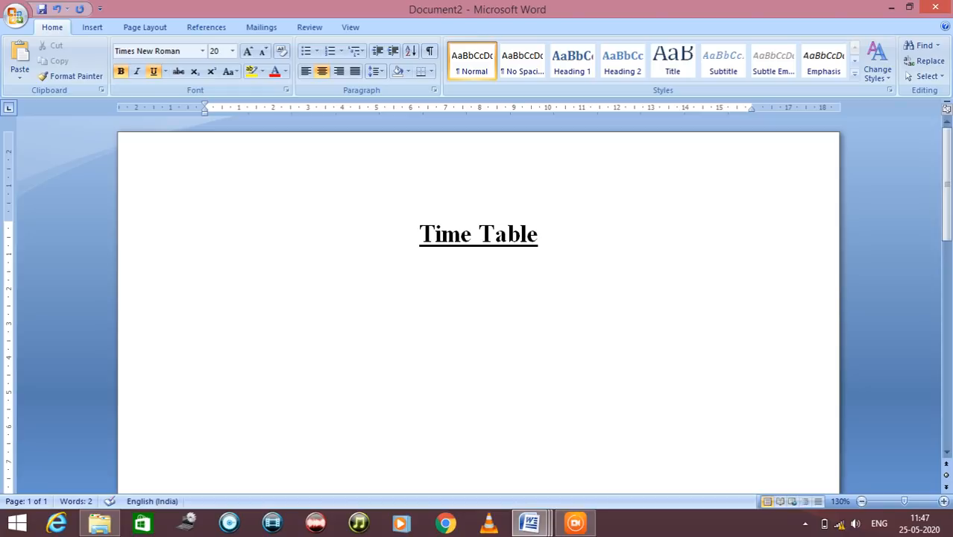
Set the empty line below the title to plain text without bold or underline, left-aligned, at font size 12
click(153, 72)
click(120, 72)
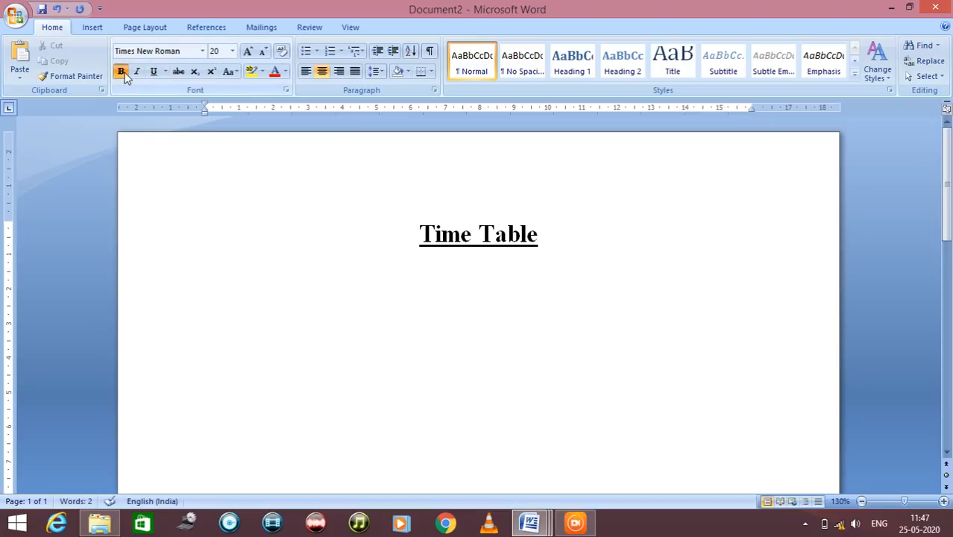
click(306, 73)
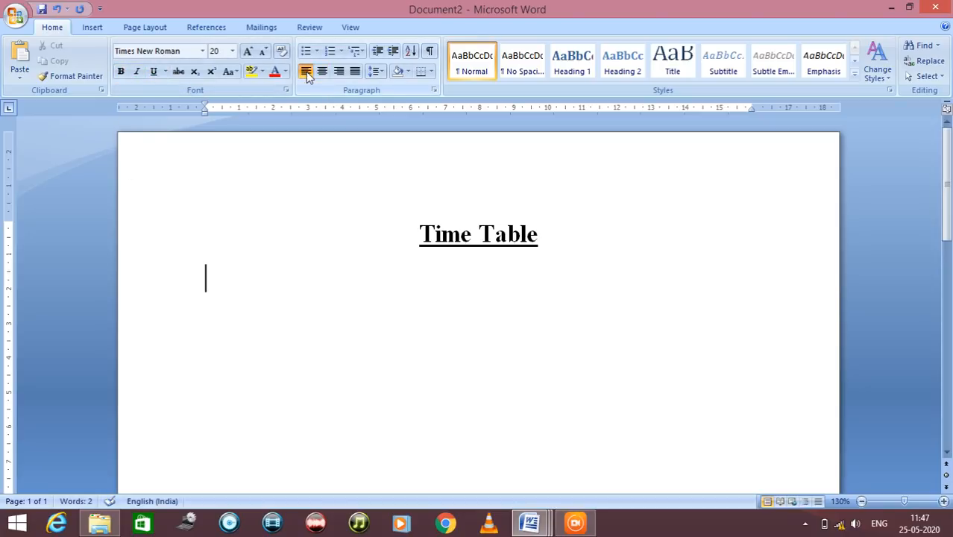
click(231, 51)
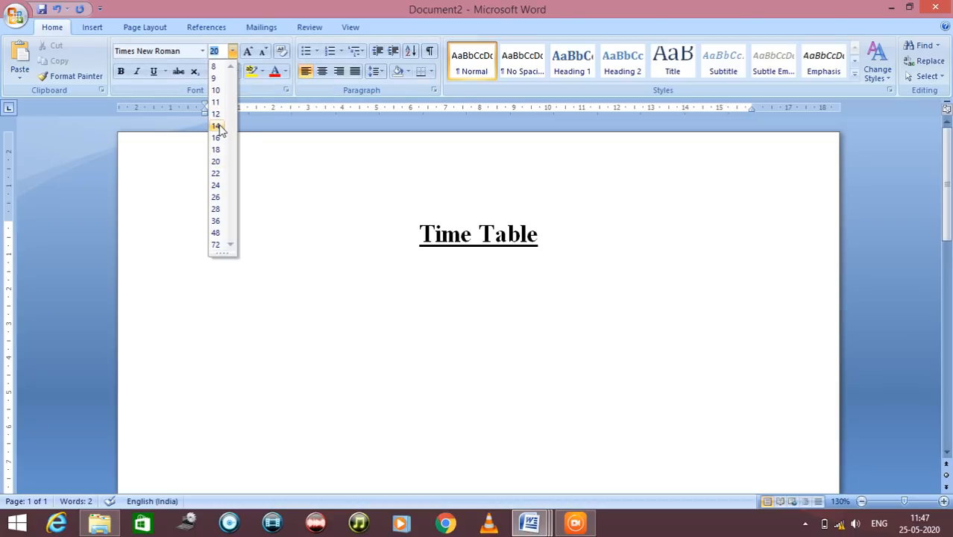
click(217, 126)
click(232, 51)
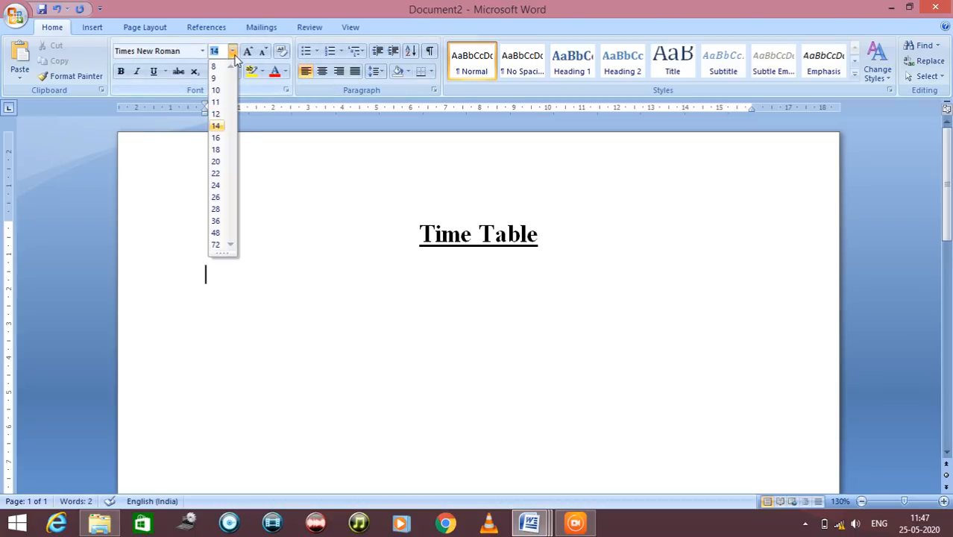
click(220, 112)
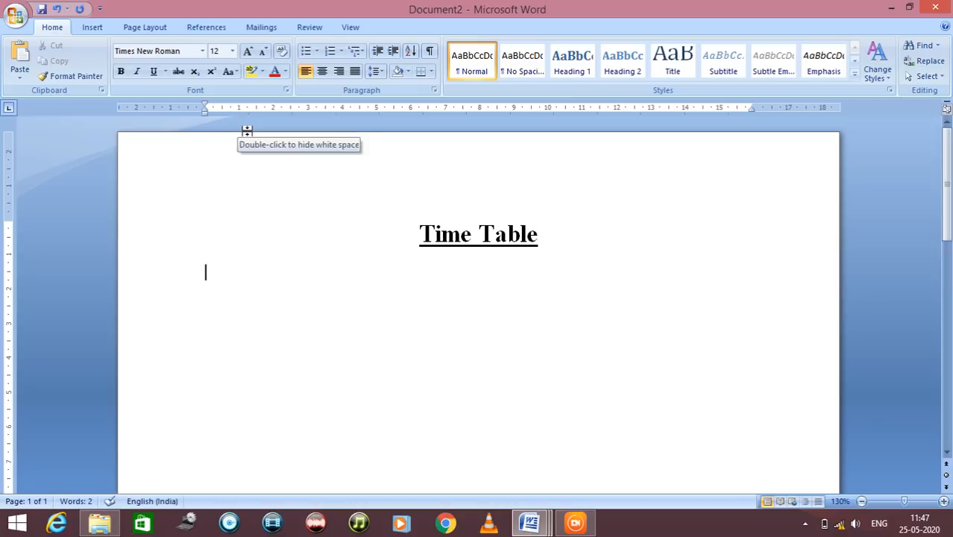
Insert a table with seven columns and four rows below the title
click(102, 26)
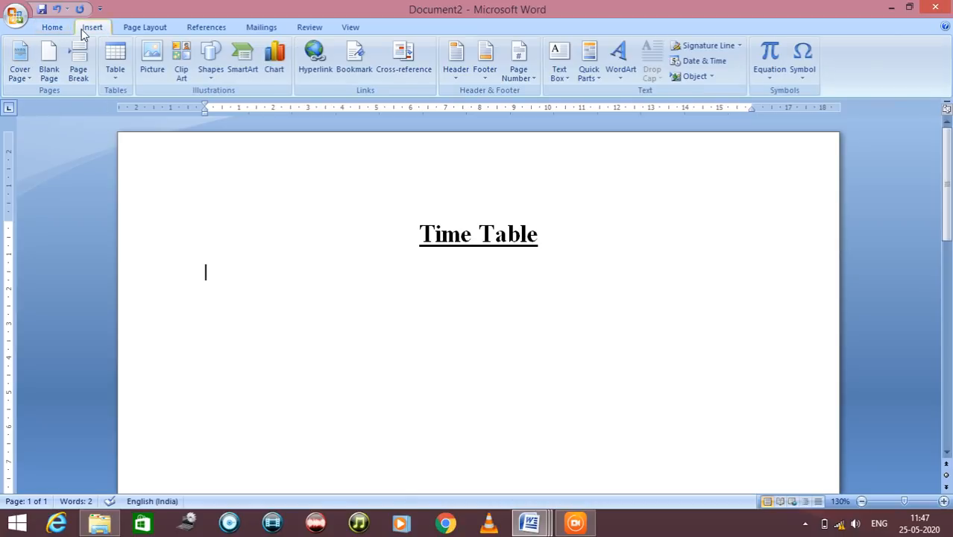
click(114, 56)
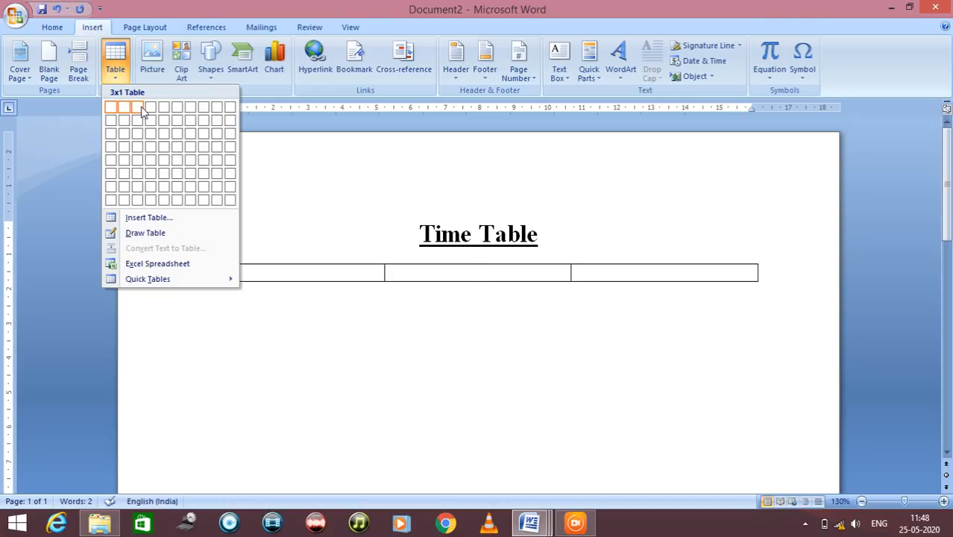
click(185, 148)
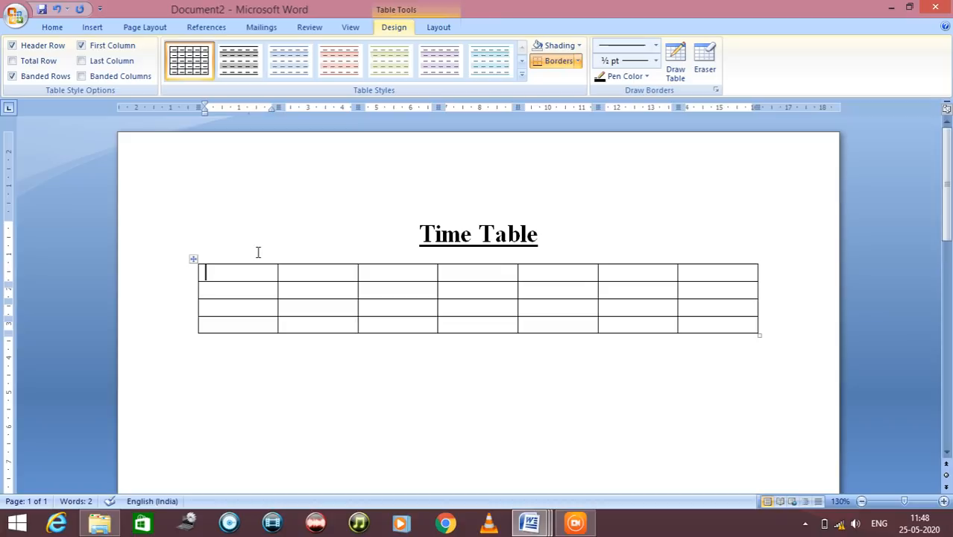
Fill the table's header row with Time, Mon, Tue, Wed, Thu, Fri and Sat
text(Time)
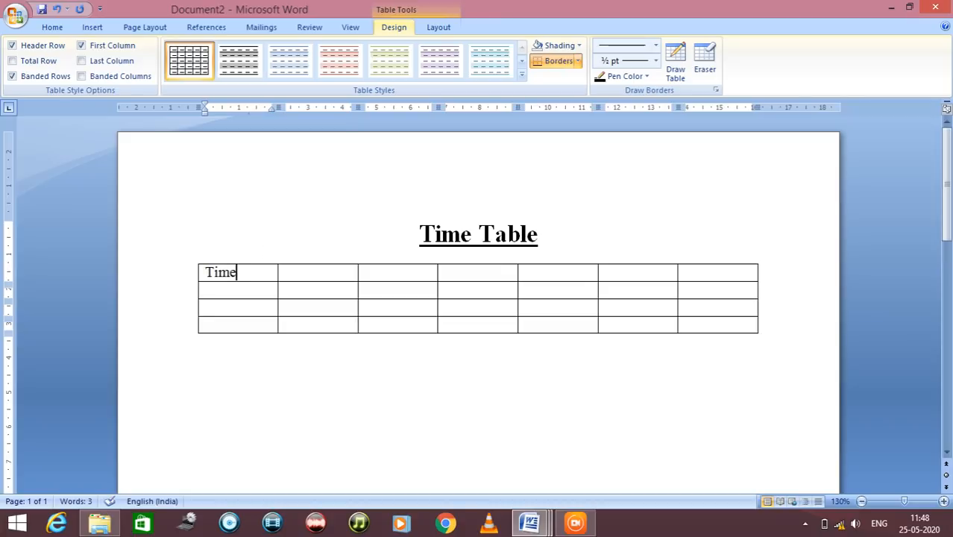
key(Tab)
text(Mon)
key(Tab)
text(Tu)
key(Tab)
text(Wed)
key(Tab)
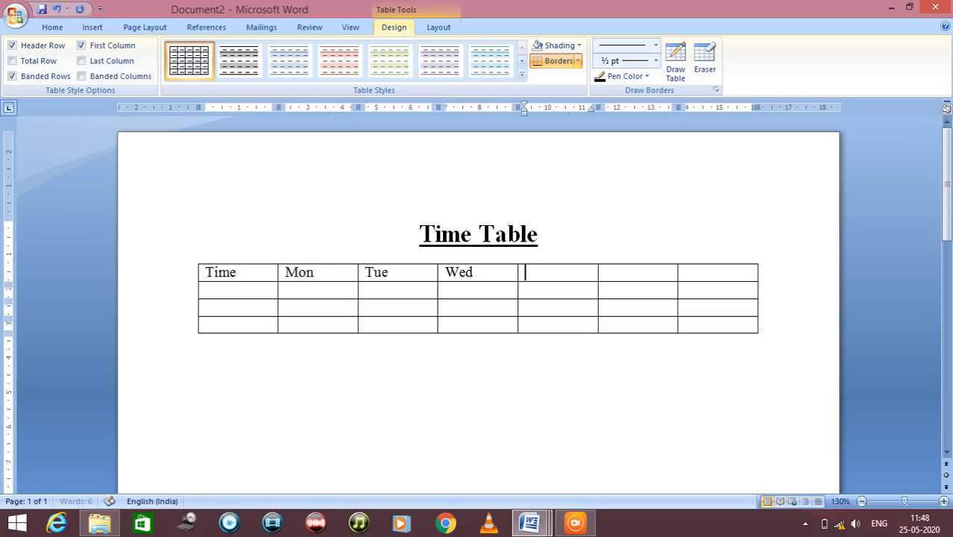
text(Thu)
key(Tab)
text(Fro)
key(BackSpace)
text(i)
key(Tab)
text(S)
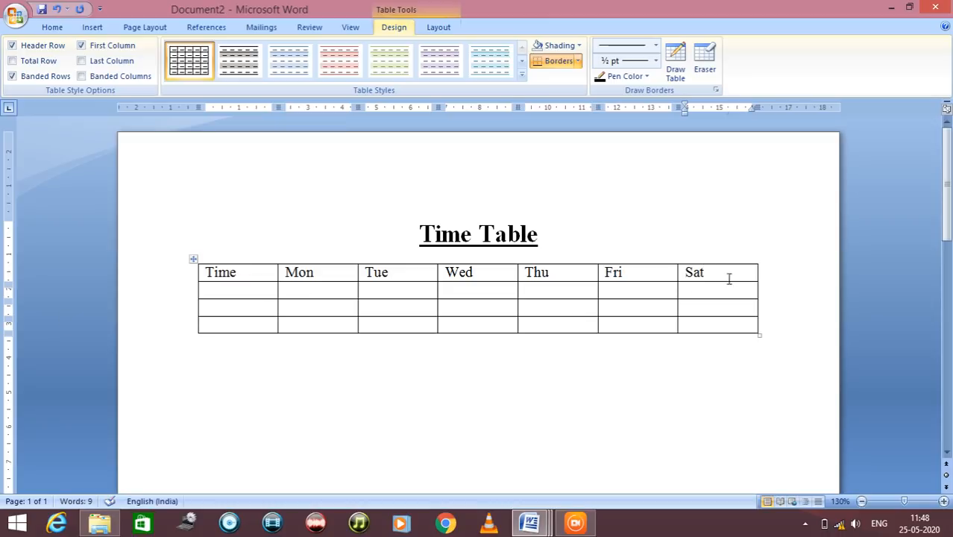
Enter the time slots "8 to 9", "9 to 10" and "10 to 10.30" in the three rows of the Time column
click(252, 296)
text(8)
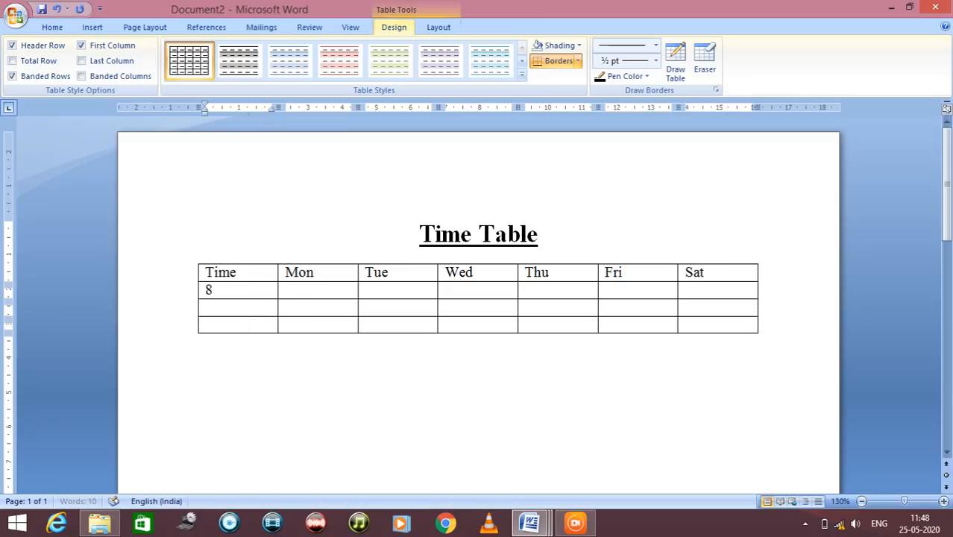
text( to 9)
key(Down)
text(9 to)
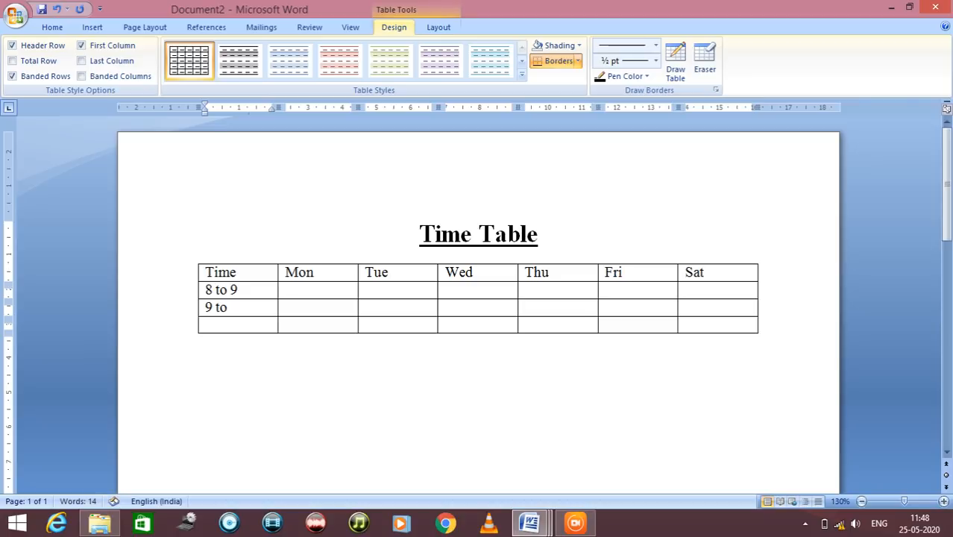
text( 10)
key(Down)
text(10.10.)
key(BackSpace)
key(BackSpace)
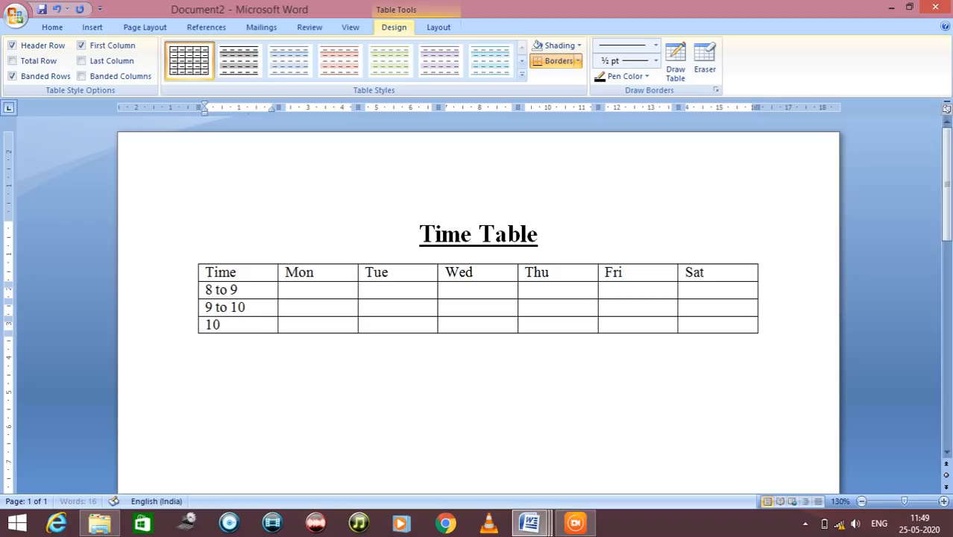
text(10.30)
Add a row at the end of the table and enter the time slot "10.30 to 11.30" in its Time cell
key(Tab)
key(Tab)
key(Tab)
key(Tab)
key(Tab)
key(Tab)
key(Tab)
text(10.30 to)
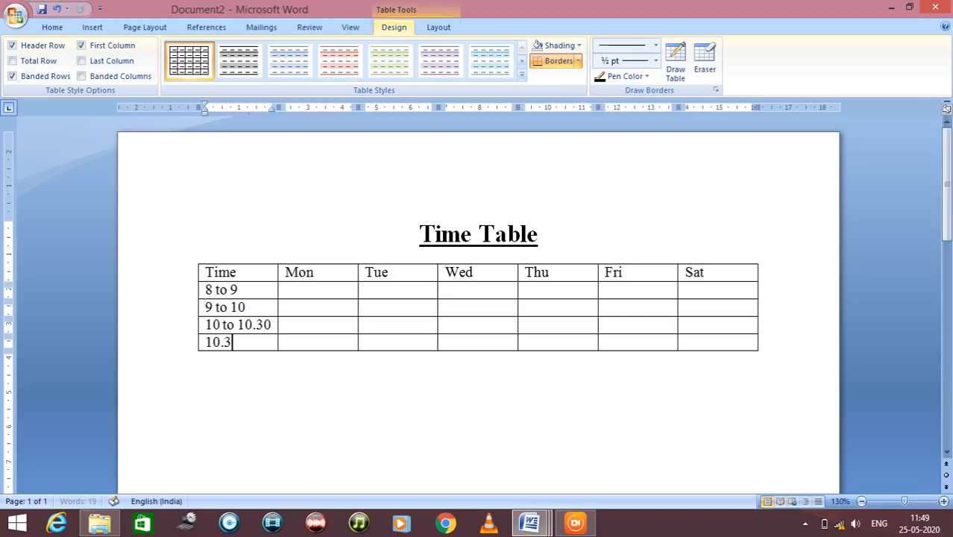
text( 11.30)
Add another row below it and enter the time slot "11.30 to 12.30" in its Time cell
key(Tab)
key(Tab)
key(Tab)
key(Tab)
key(Tab)
key(Tab)
key(Tab)
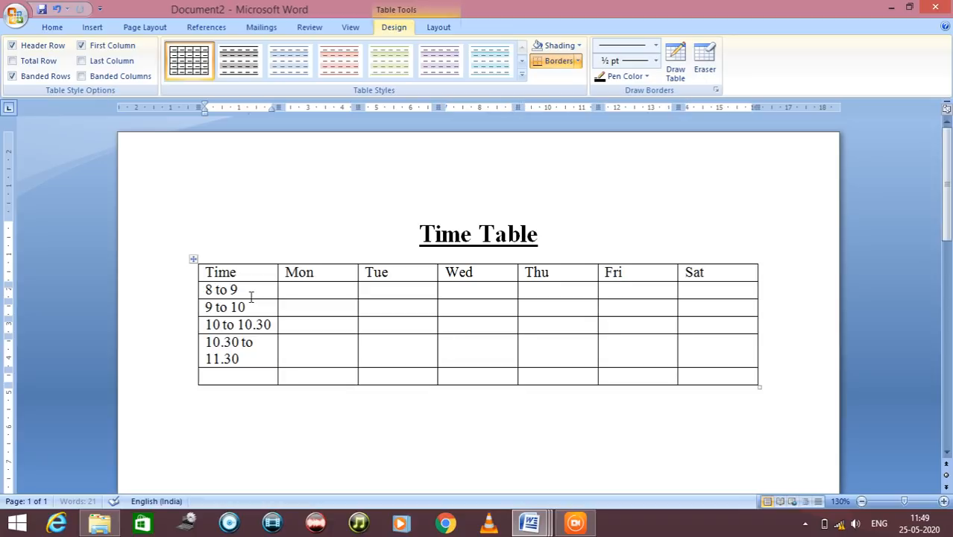
text(11)
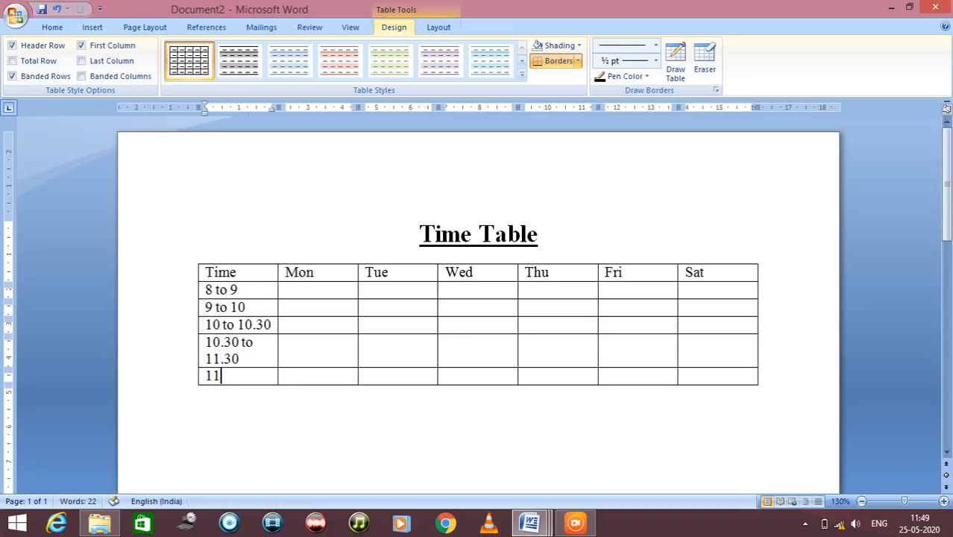
text(.30 to 12.30)
key(Tab)
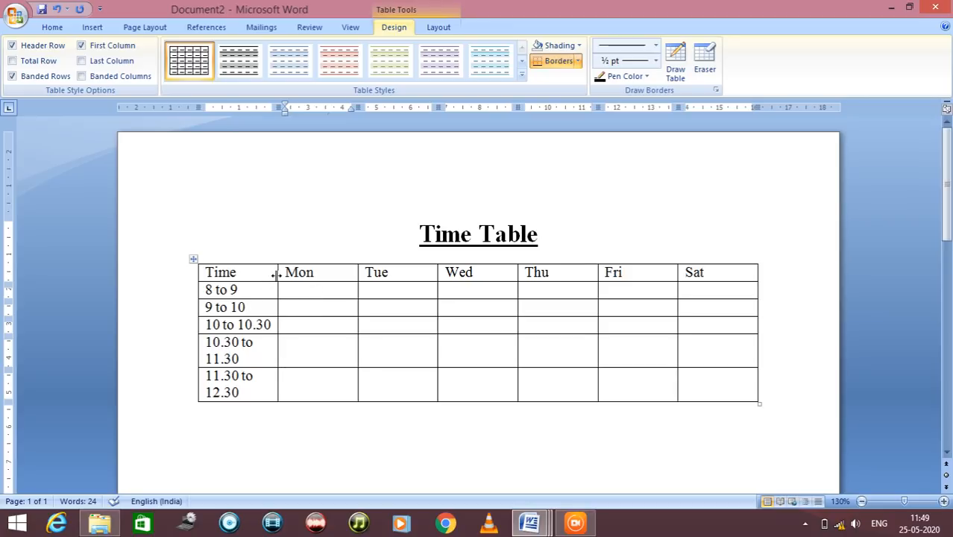
Widen the Time column so each time slot fits on one line, and shift the day column borders to roughly even widths
drag(277, 275, 284, 275)
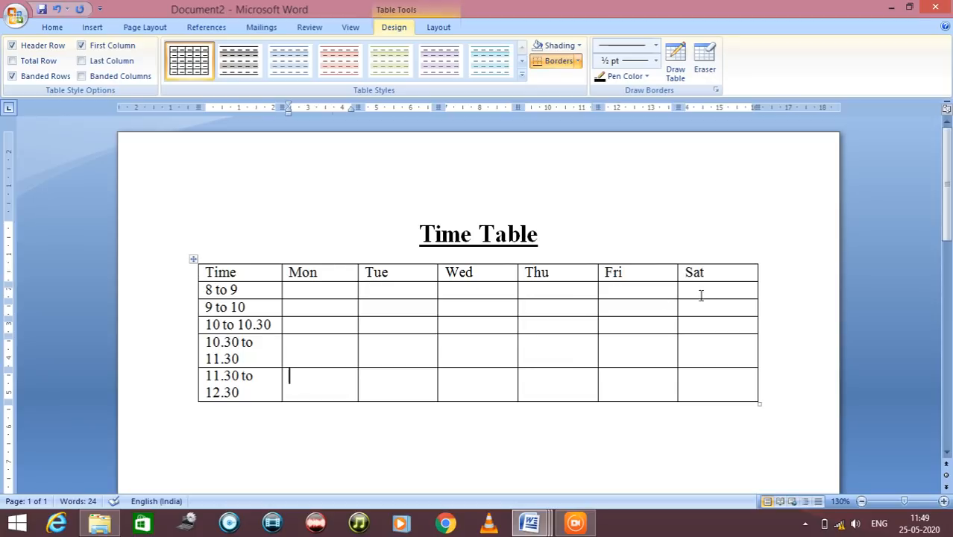
drag(675, 272, 685, 273)
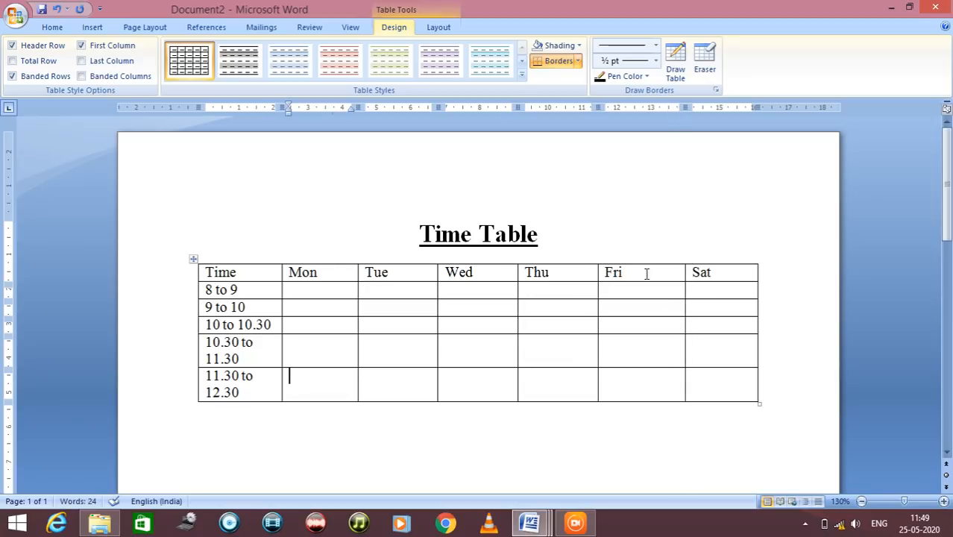
drag(597, 278, 607, 272)
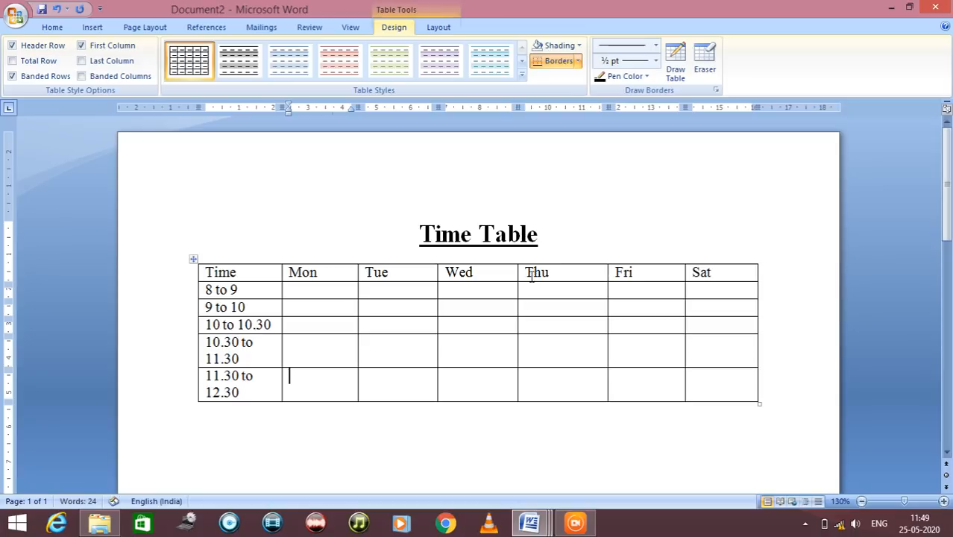
drag(516, 275, 531, 273)
drag(436, 273, 445, 273)
drag(358, 273, 376, 272)
drag(281, 274, 298, 278)
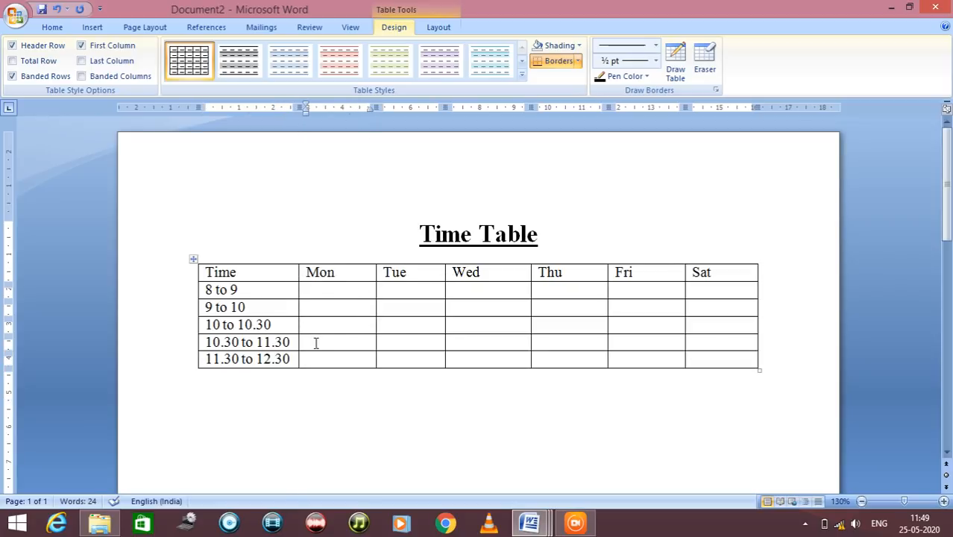
click(318, 293)
drag(445, 272, 453, 274)
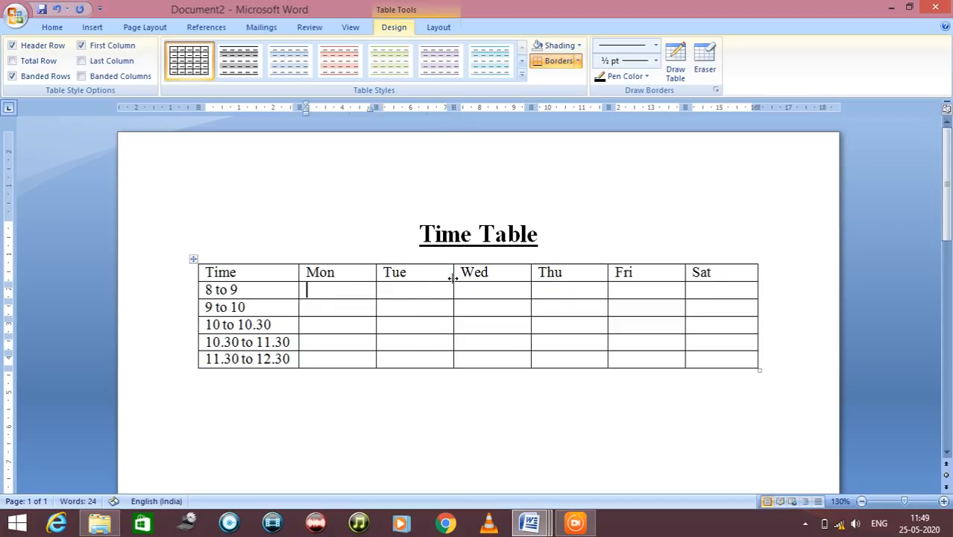
Fill the five time-slot rows of the Mon column with Maths, Sci, Break, English and Comp
click(358, 294)
text(Maths)
key(Down)
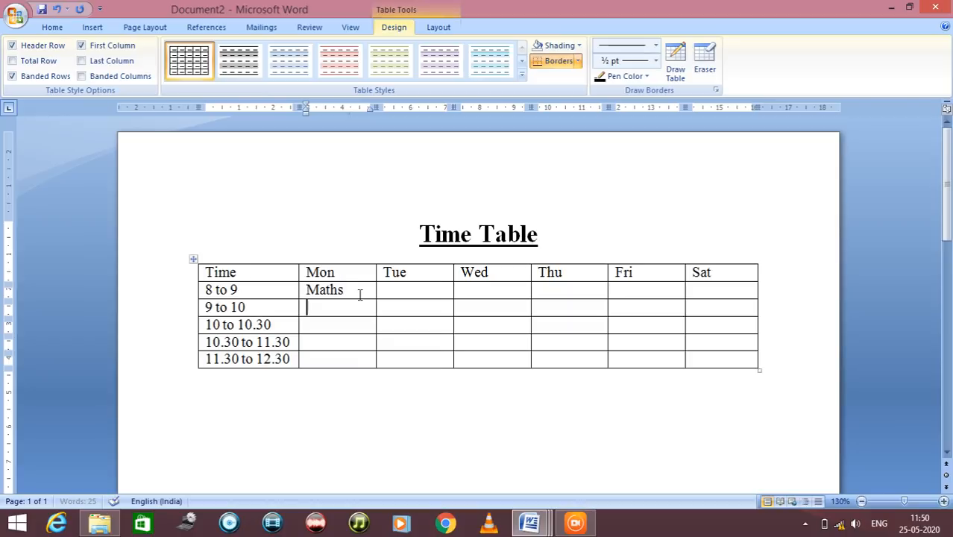
text(Scien)
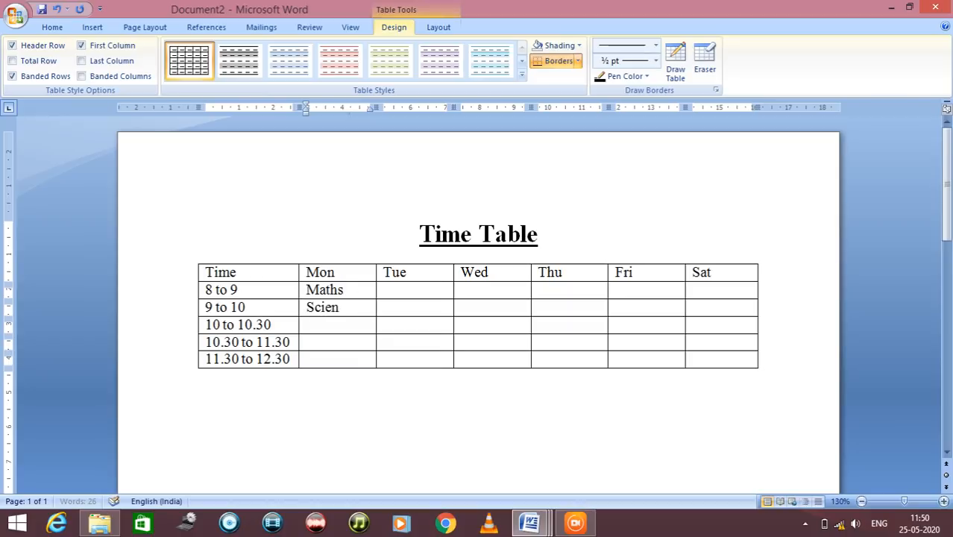
key(BackSpace)
key(BackSpace)
key(Down)
text(Break)
key(Down)
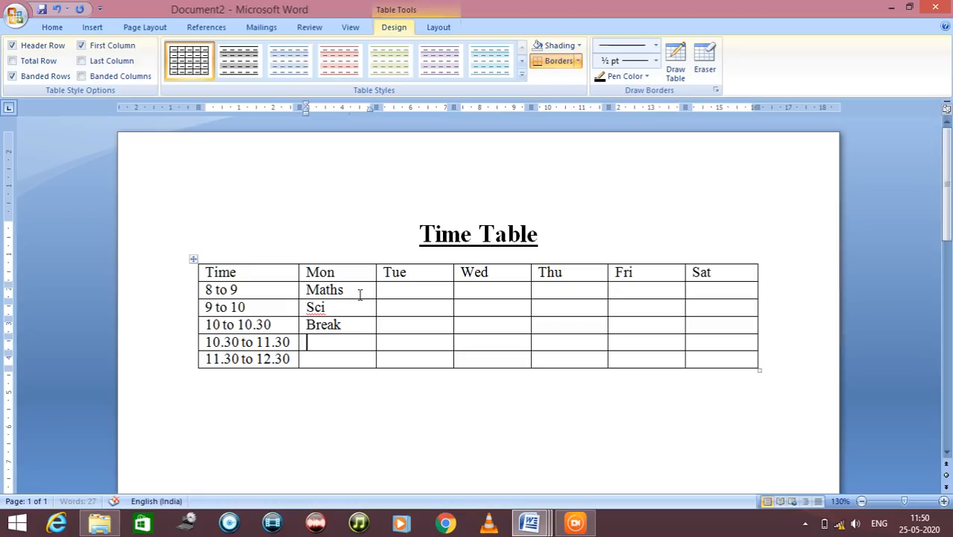
text(English)
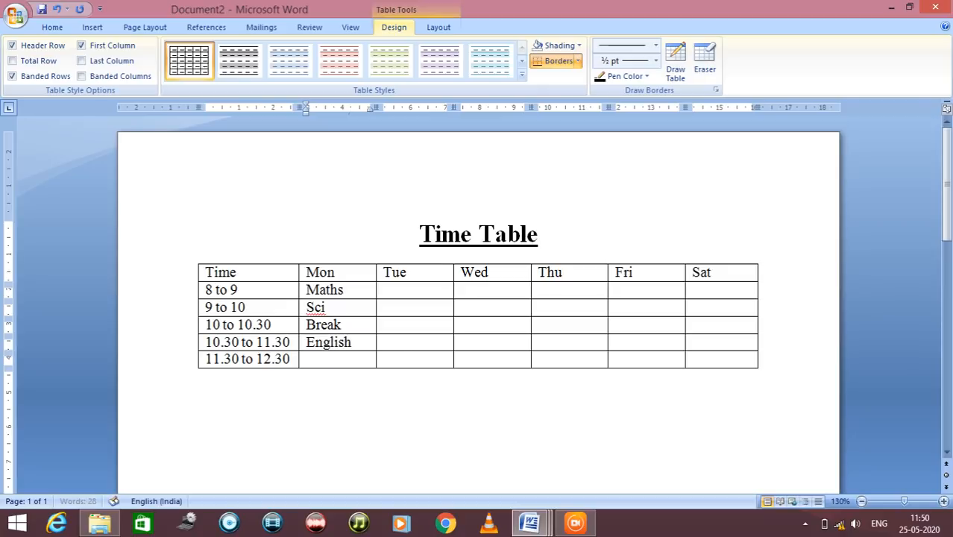
key(Down)
text(Comp)
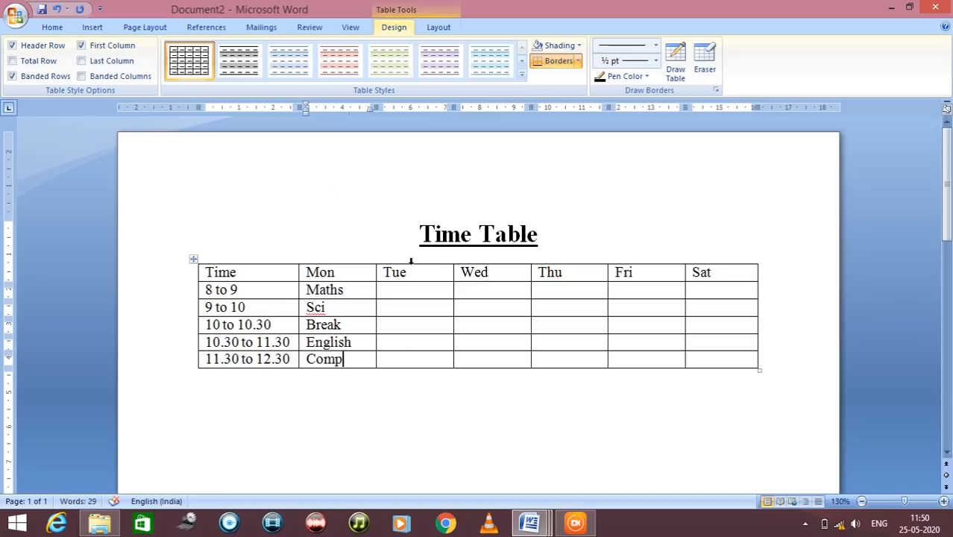
Fill the Tue column with Sci, Maths, a blank break slot, Comp and Eng, and shorten Monday's English entry to Eng
click(429, 290)
text(Sci)
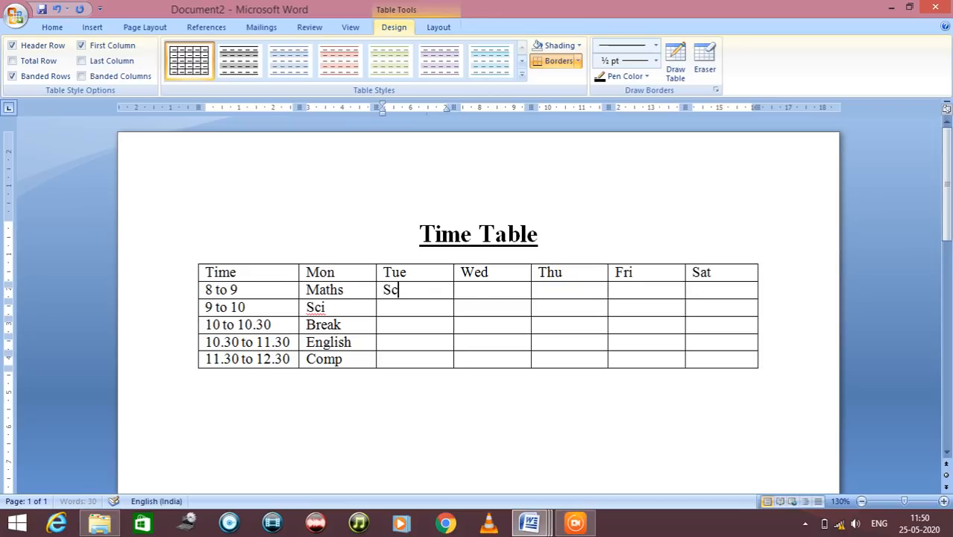
key(Down)
text(Maths)
key(Down)
key(Down)
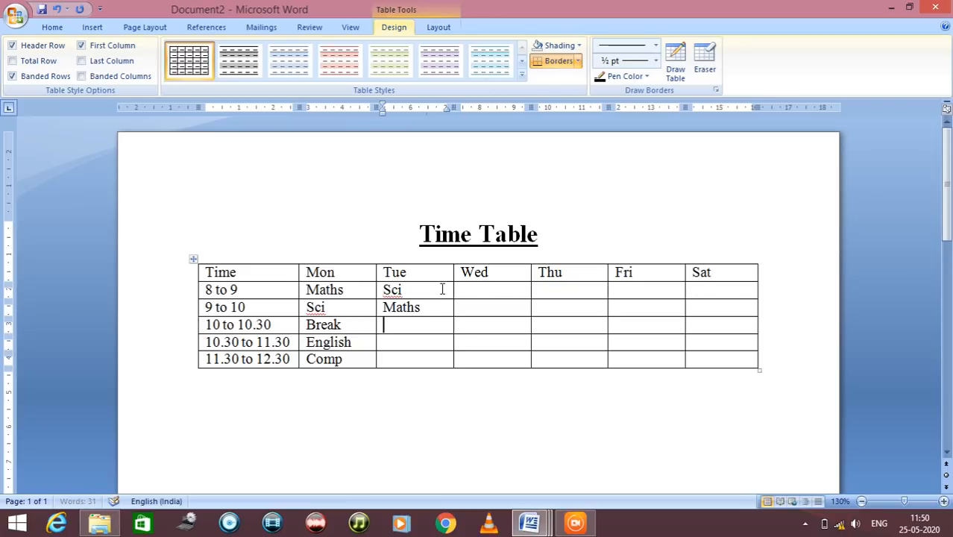
text(Compter)
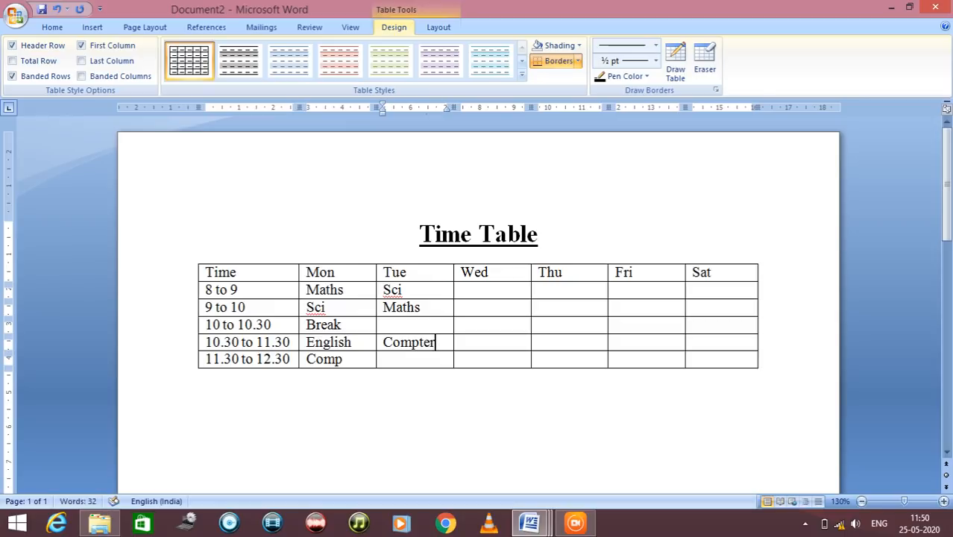
key(BackSpace)
key(BackSpace)
key(BackSpace)
key(Down)
text(Eng)
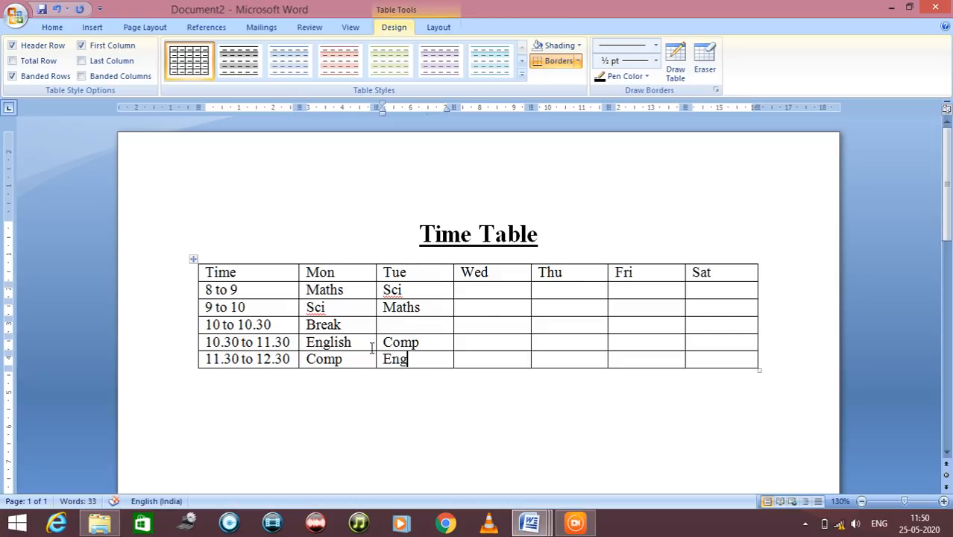
drag(351, 342, 330, 342)
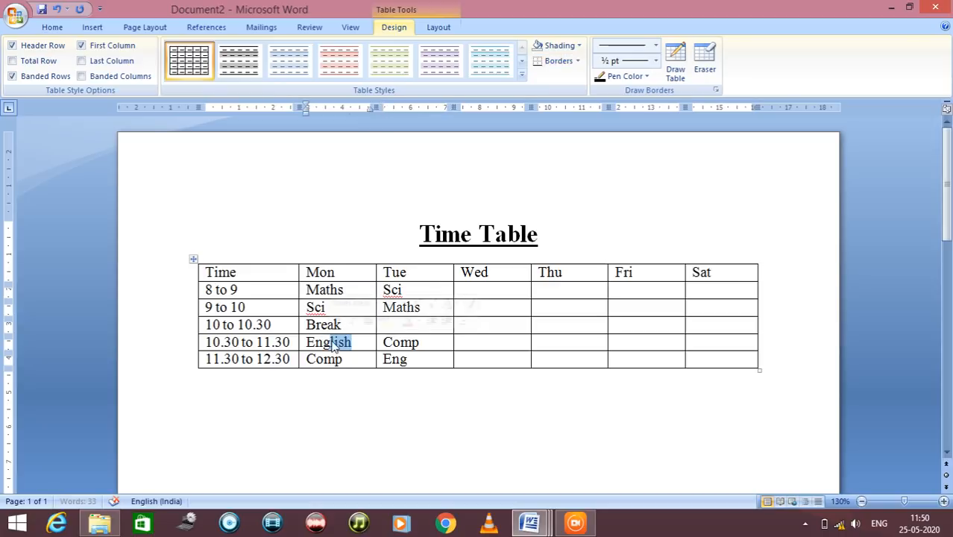
key(BackSpace)
Fill the Wed column with Maths, Sci, a blank break slot, Eng and Comp, dismissing the low-battery notice
click(496, 292)
text(M)
click(461, 307)
text(S)
key(Down)
key(Down)
text(Eng)
key(Down)
text(Com)
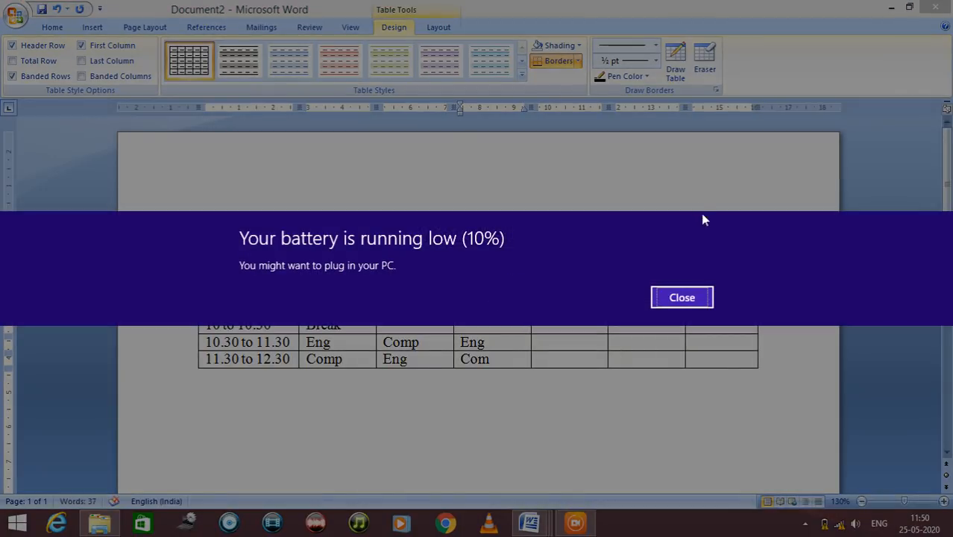
click(682, 297)
text(p)
Fill the Thu column with Sci, Maths, a blank break slot, Comp and Eng
click(568, 292)
text(Sci)
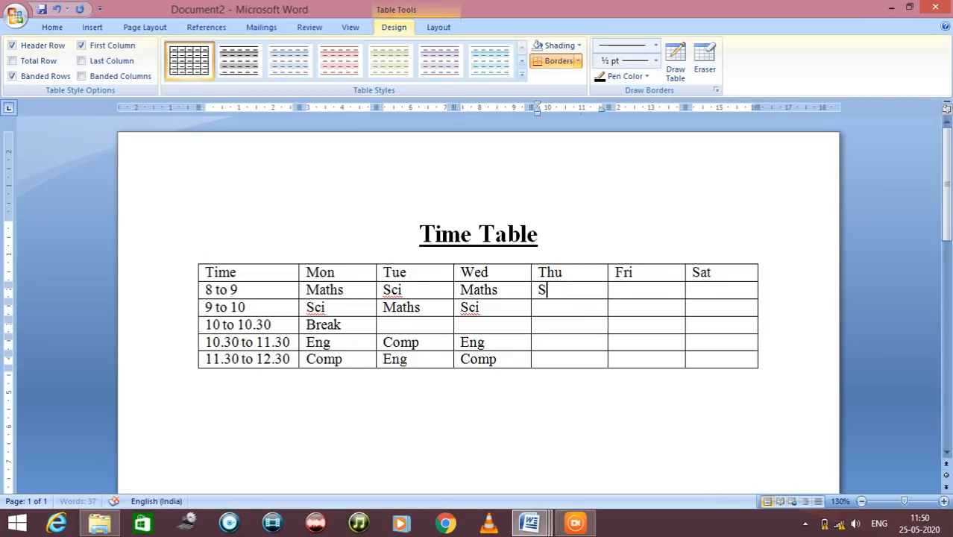
key(Down)
text(Maths)
key(Down)
key(Down)
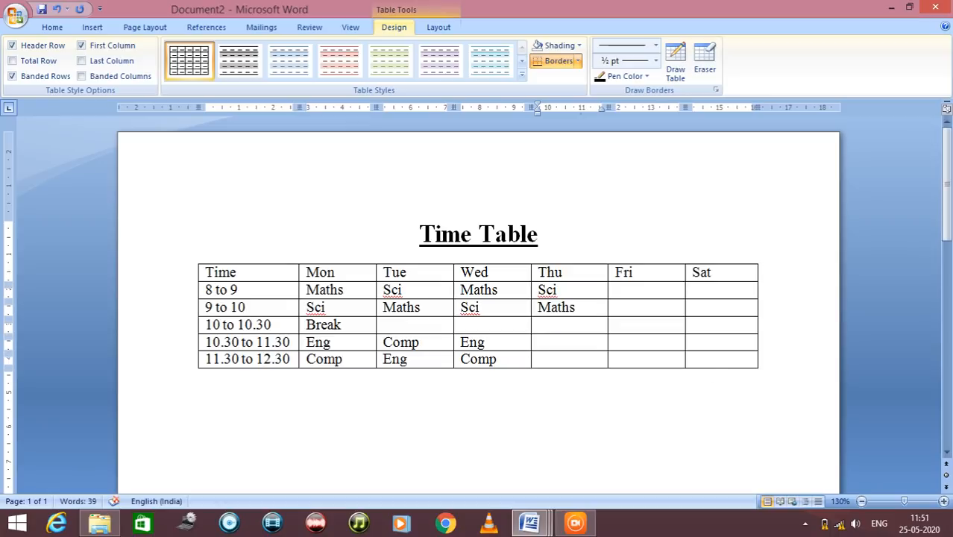
text(Comp)
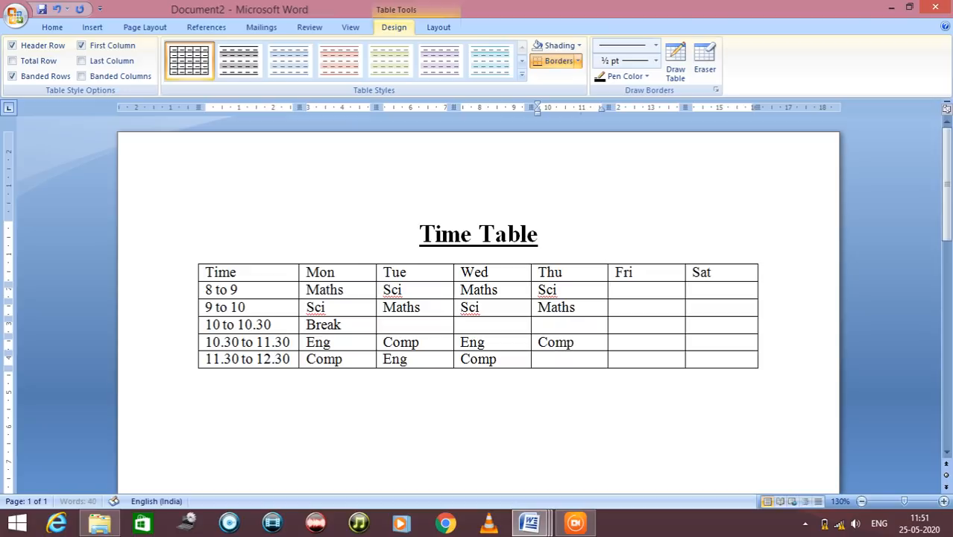
key(Down)
text(Eng)
Fill the Fri column with Maths, Sci, a blank break slot, Eng and Comp
click(649, 290)
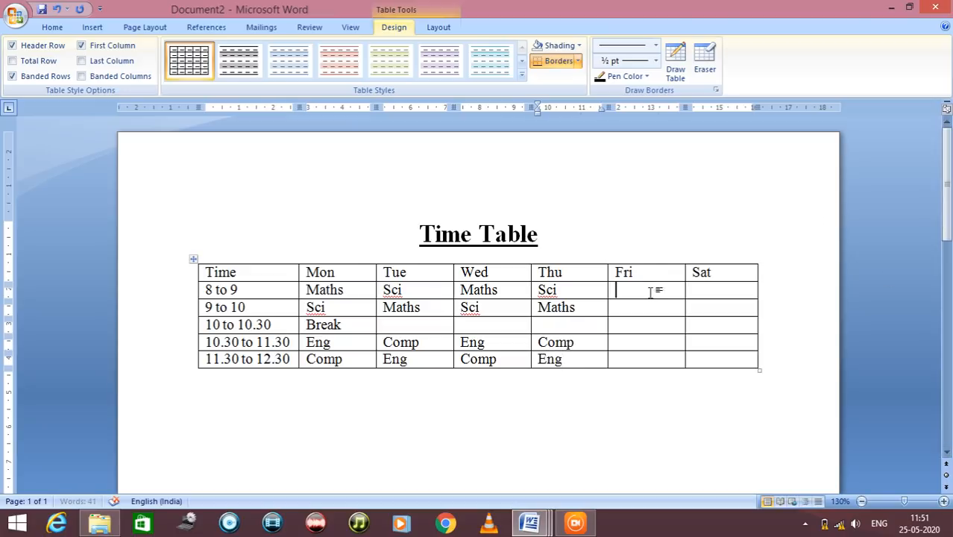
text(Maths)
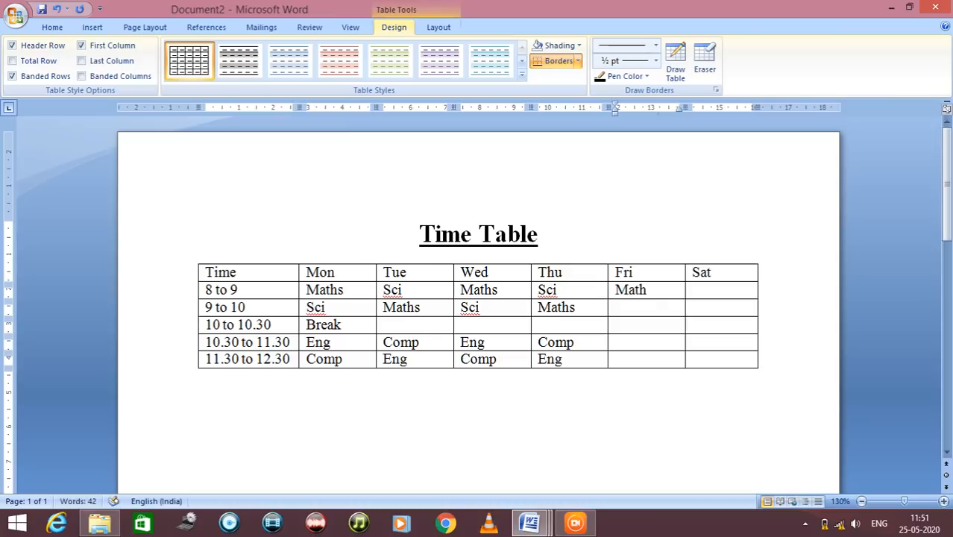
click(651, 304)
text(Sci)
key(Down)
key(Down)
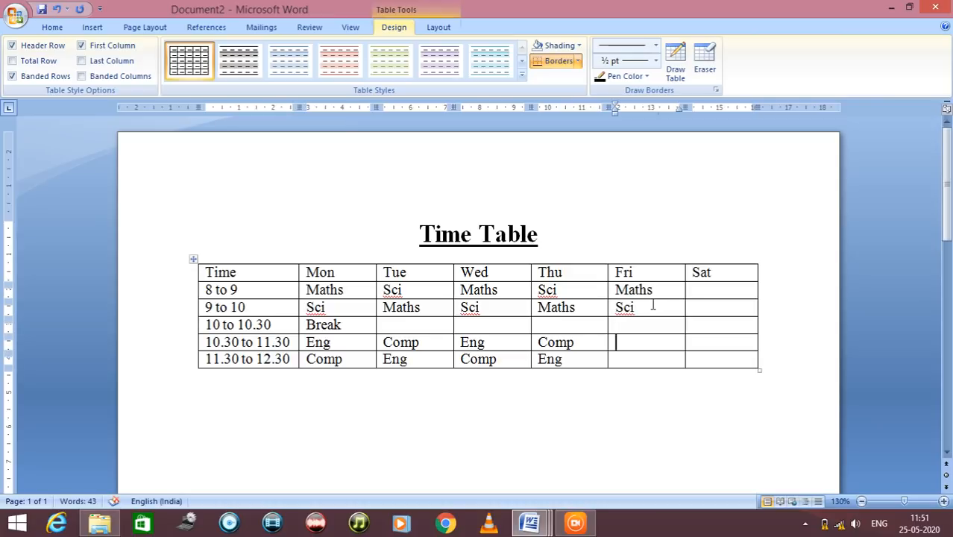
text(Eng)
key(Down)
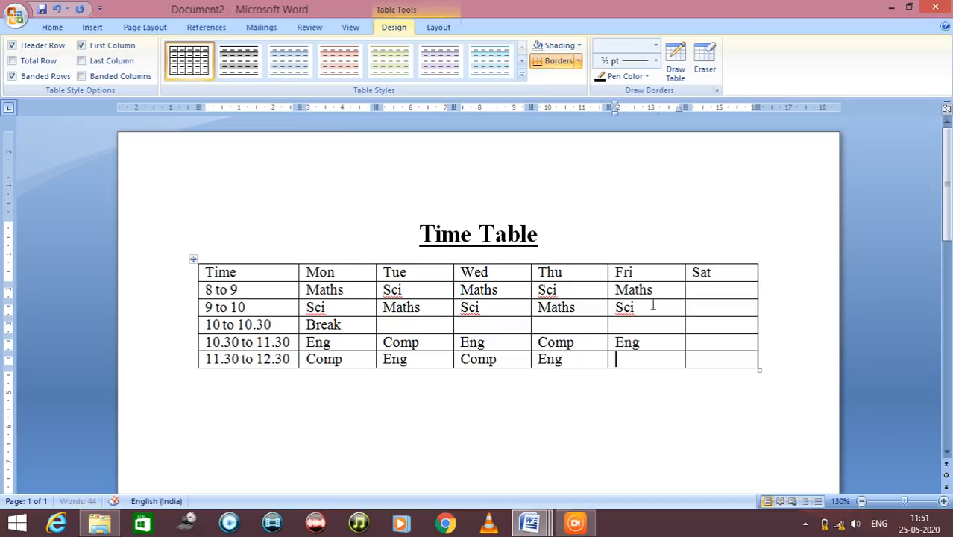
text(Comp)
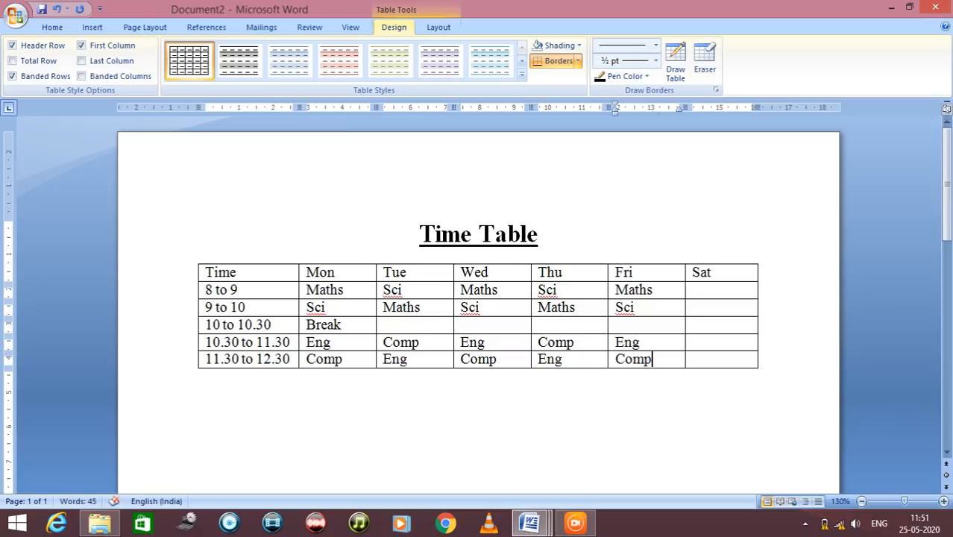
Fill the Sat column with P.T. in the first two slots and Art in the last two, leaving the break slot blank
click(702, 297)
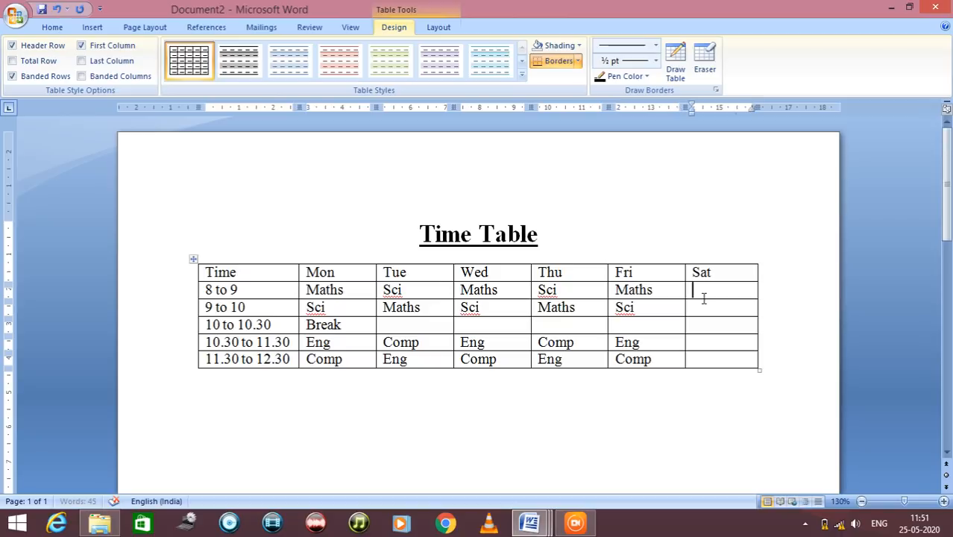
text(P.T)
click(706, 314)
text(P.T.)
key(Up)
text(.)
key(Down)
key(Down)
key(Down)
text(Art)
key(Down)
text(A)
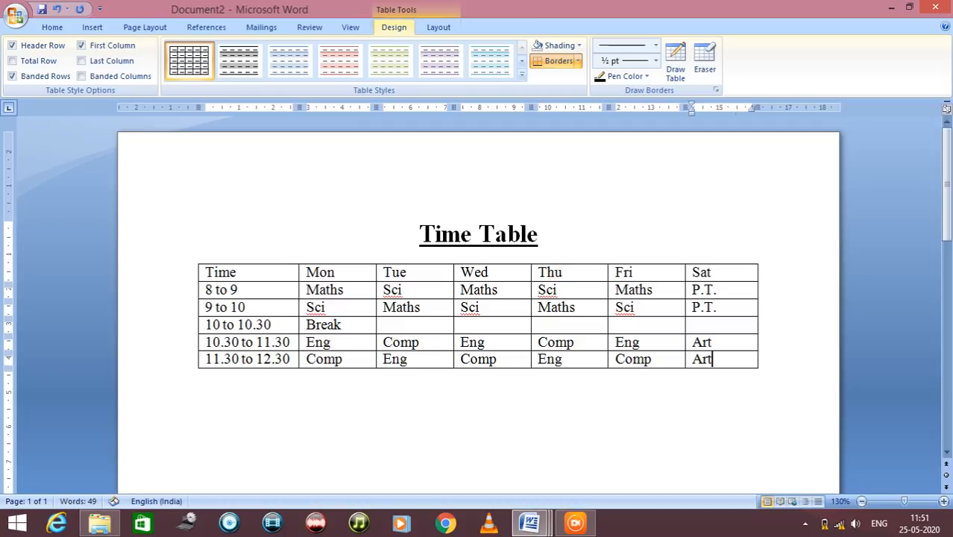
Extend both Art entries in the Sat column to "Art&Craft"
key(Up)
text($)
key(BackSpace)
text(&)
text(Craft)
key(Down)
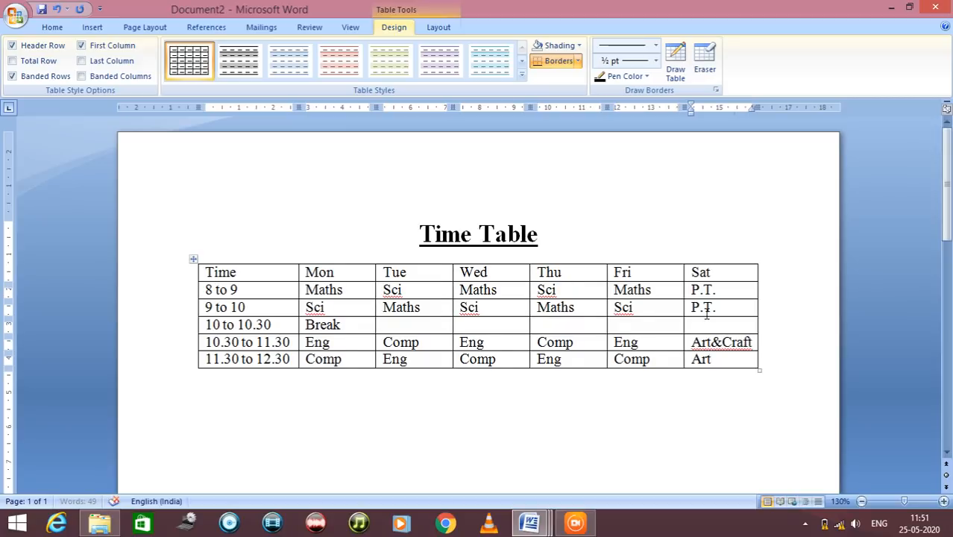
text(&)
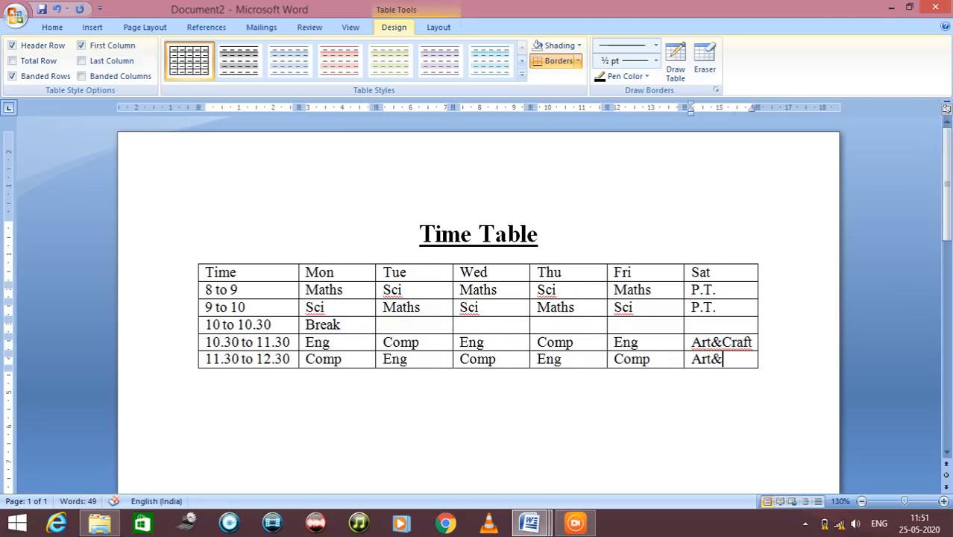
text(Craft)
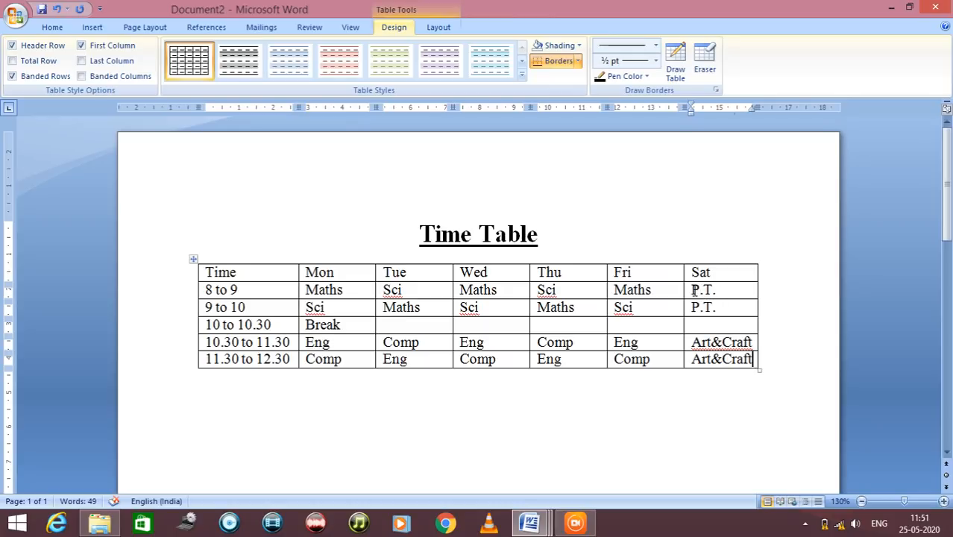
Merge the two P.T. cells in the Sat column into one, and likewise merge the two Art&Craft cells
drag(691, 290, 721, 305)
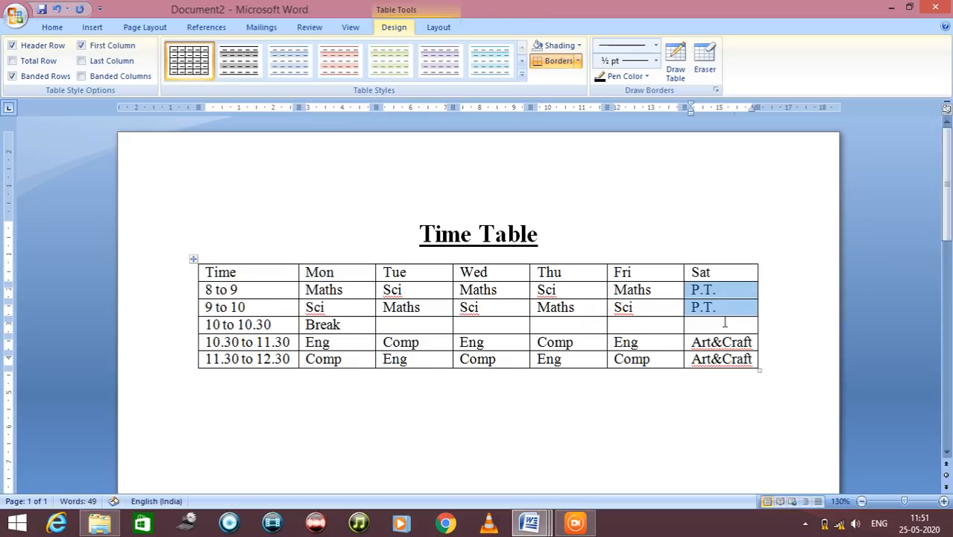
right_click(725, 307)
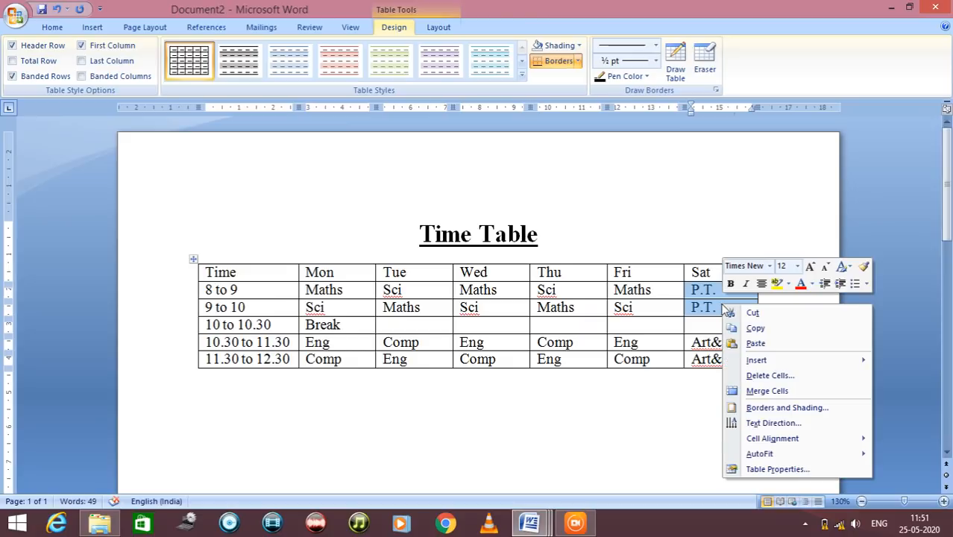
click(746, 391)
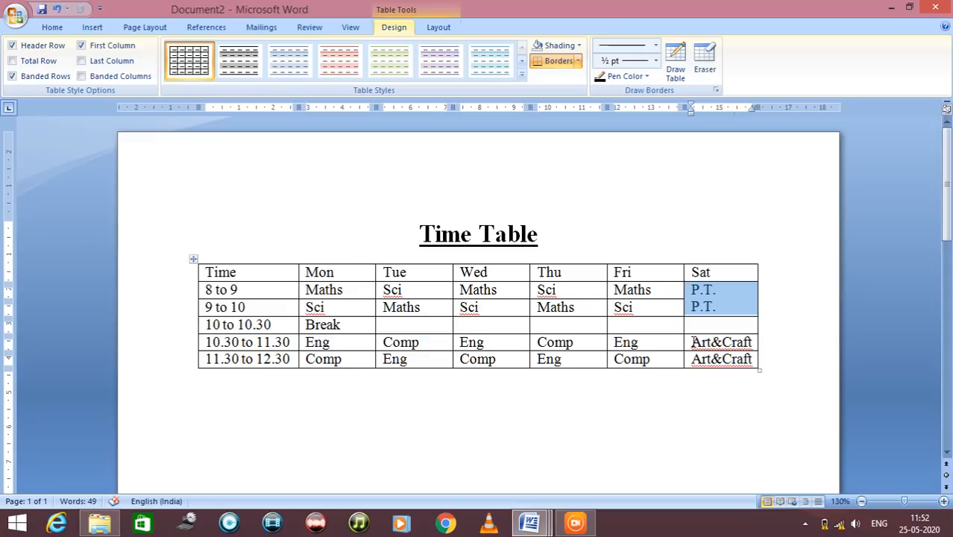
drag(691, 341, 701, 358)
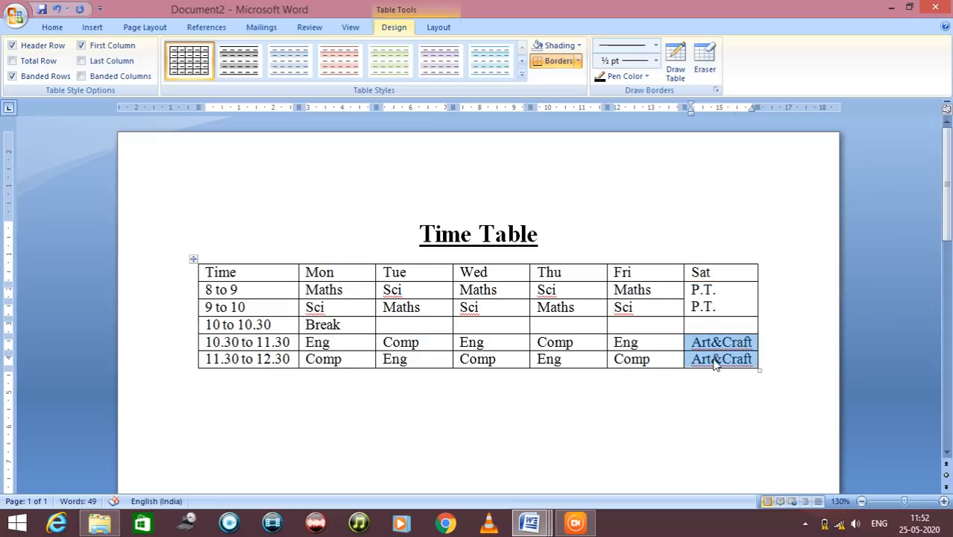
right_click(714, 362)
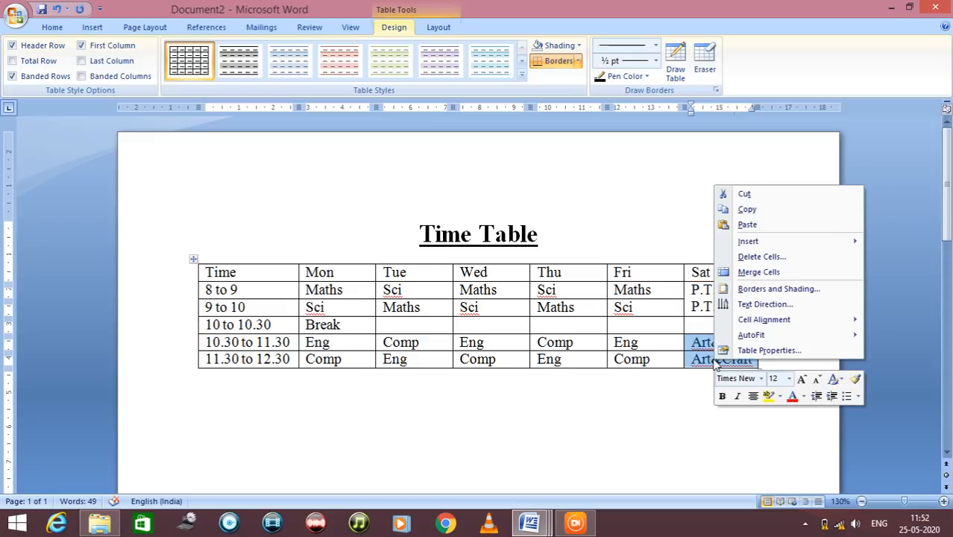
click(722, 272)
click(708, 355)
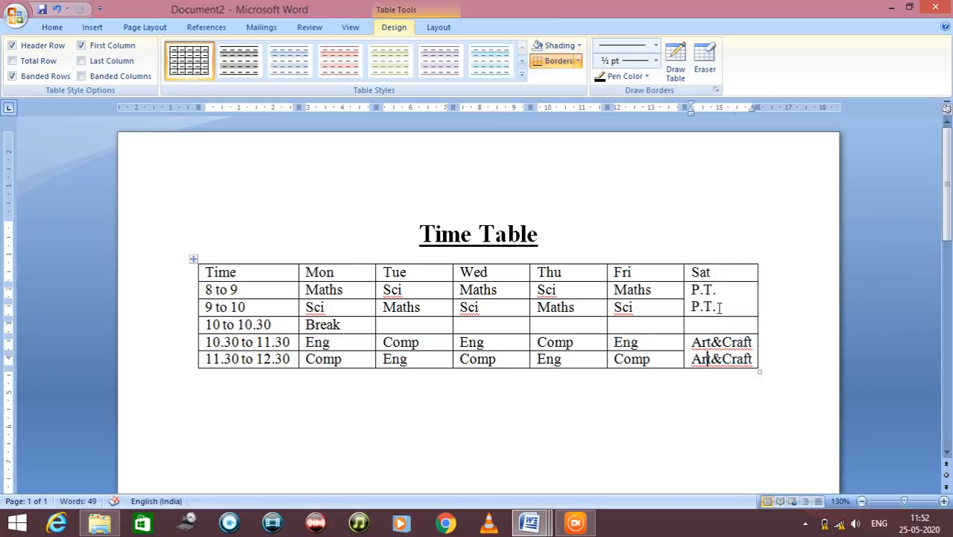
Delete the duplicate second P.T. and second Art&Craft entries from the merged Sat cells
drag(719, 308, 692, 308)
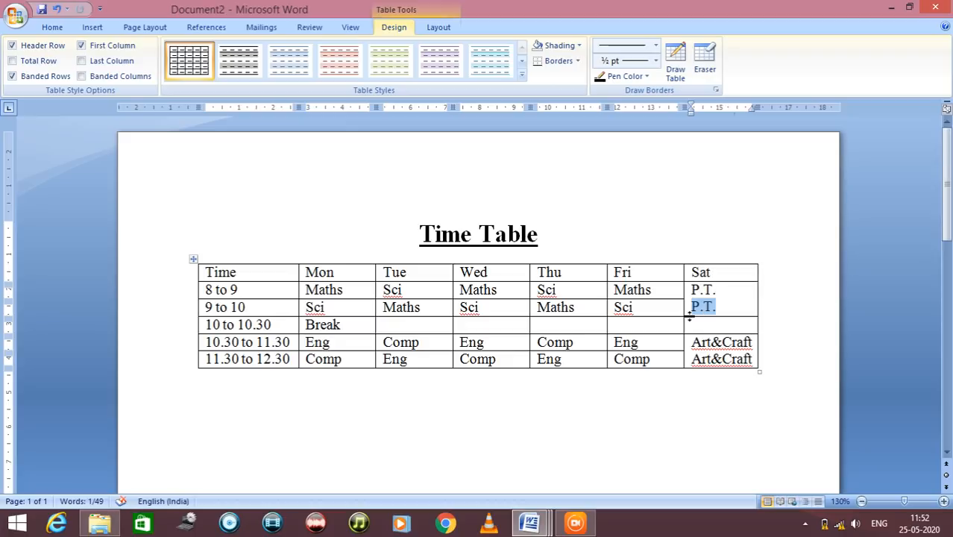
key(Delete)
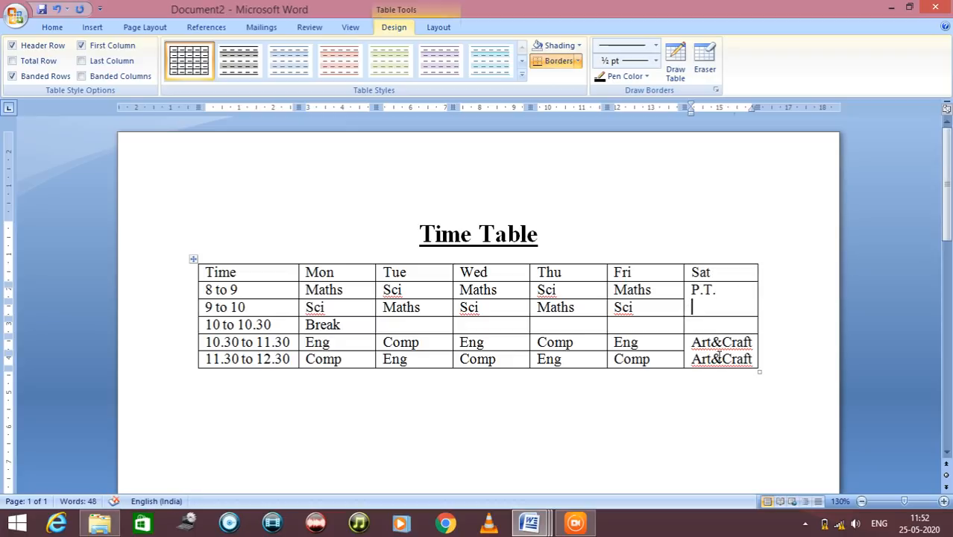
drag(692, 358, 752, 358)
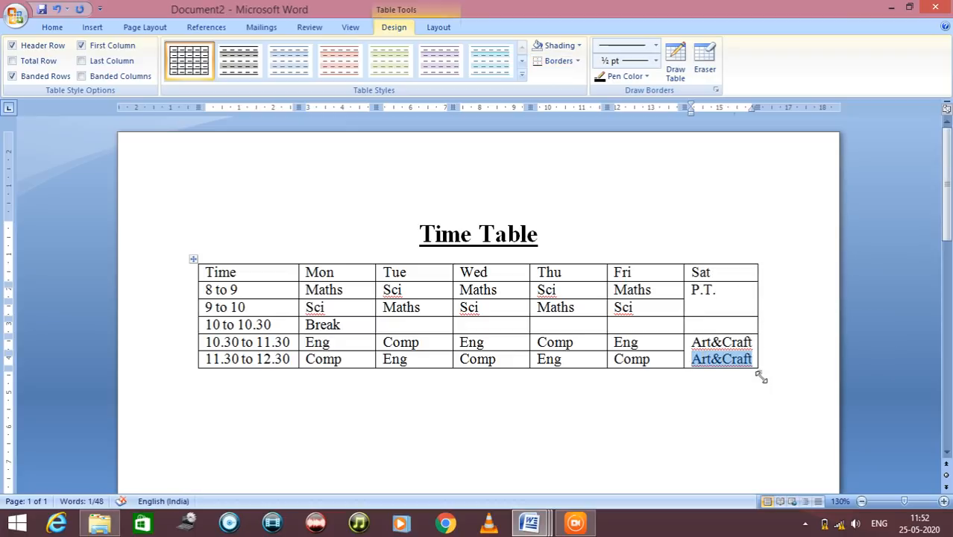
key(Delete)
scroll(787, 16, up, 1)
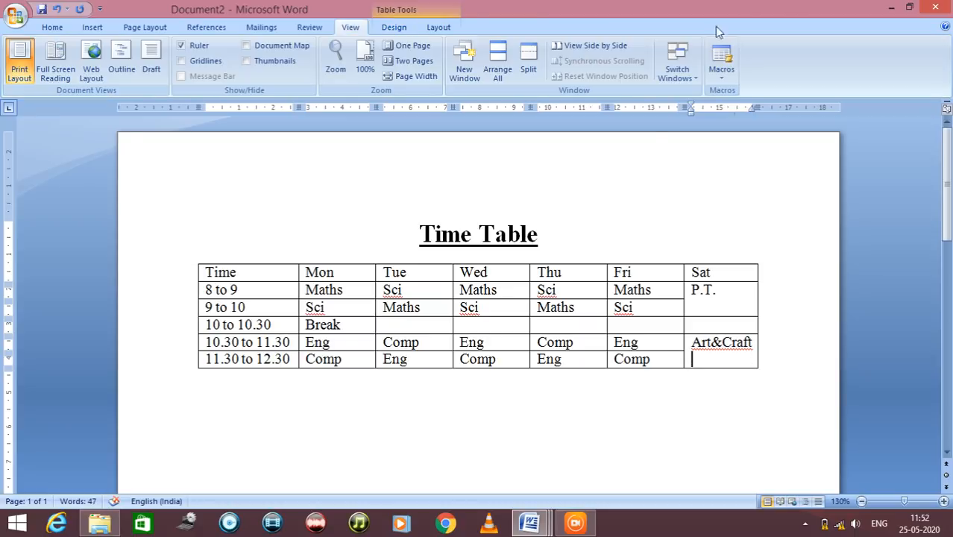
Center the P.T. entry horizontally in its merged Sat cell
drag(717, 290, 689, 290)
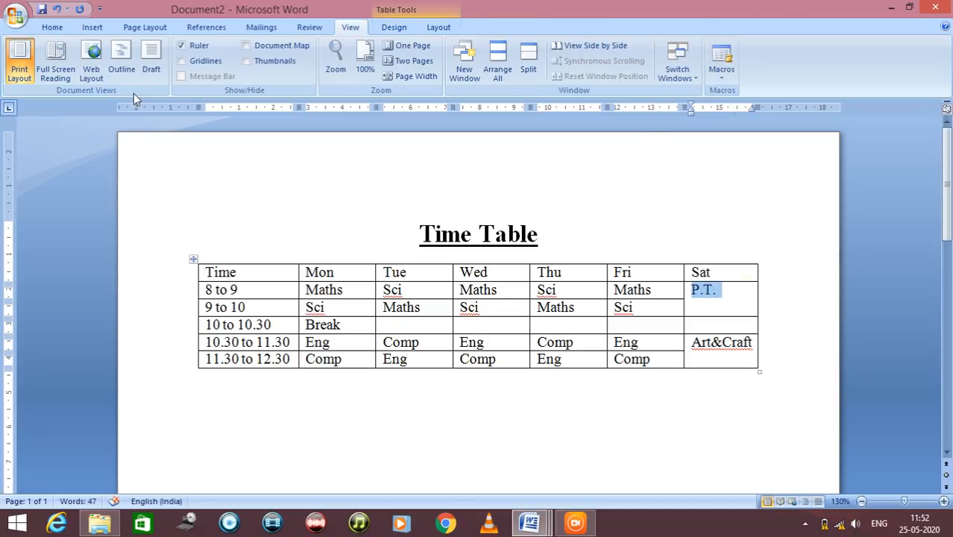
click(52, 27)
click(322, 71)
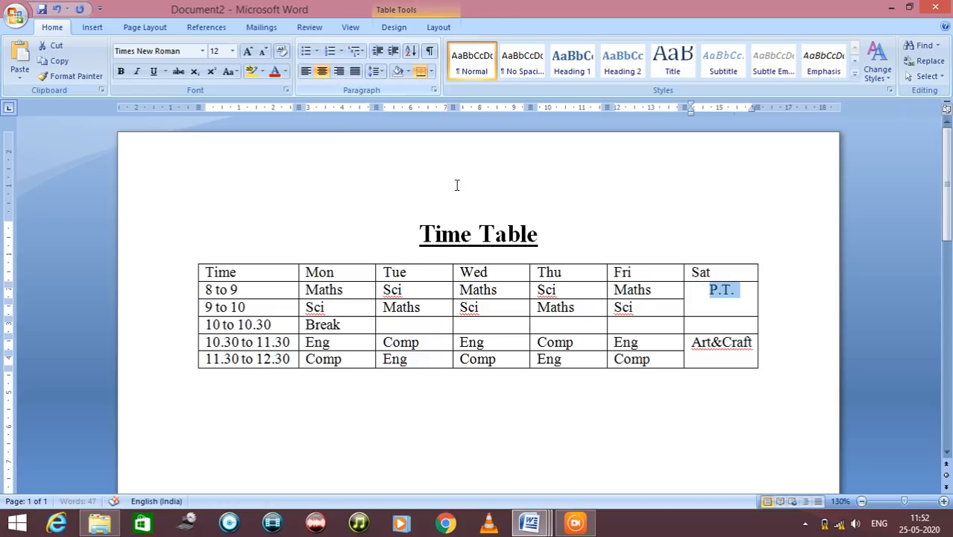
click(728, 358)
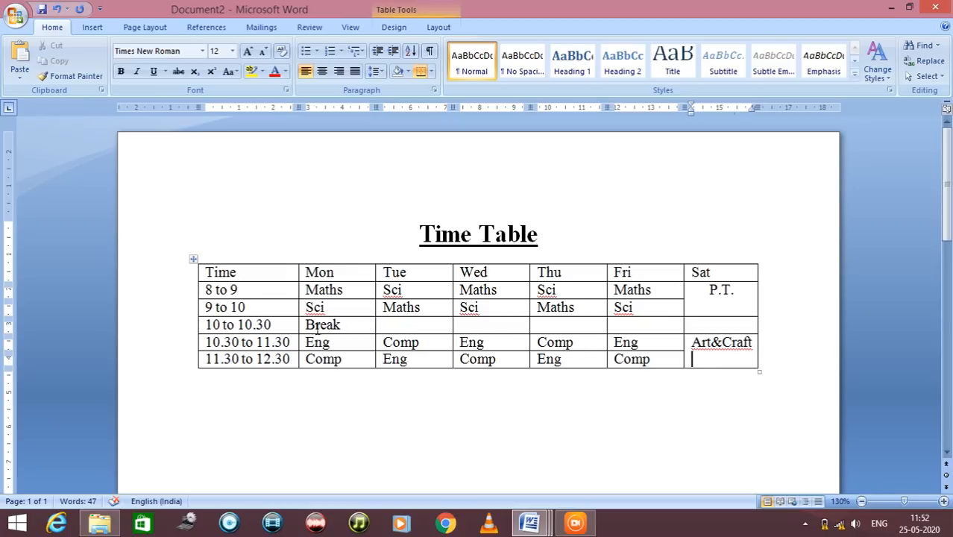
Merge the 10 to 10.30 row's cells from Mon through Sat, then center the Break text and make it bold
drag(307, 326, 700, 328)
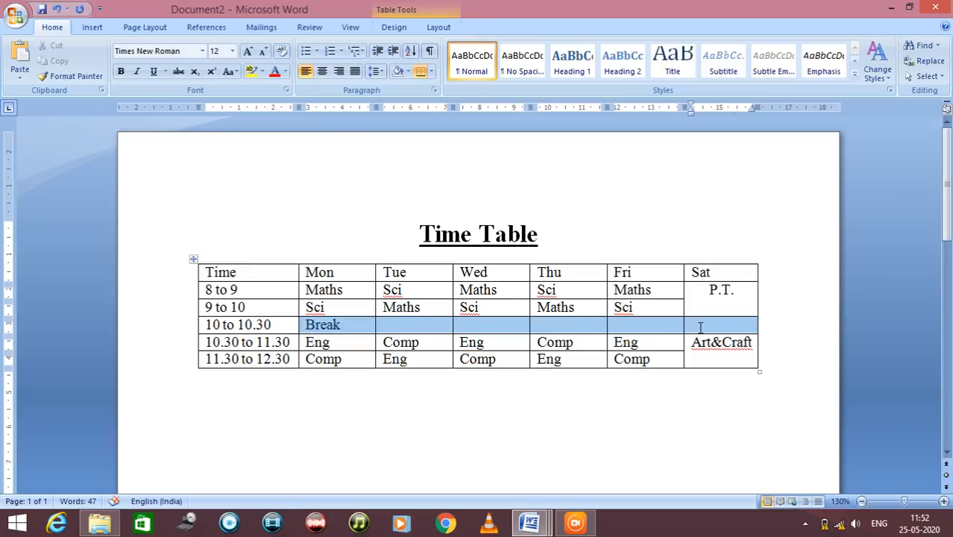
right_click(362, 330)
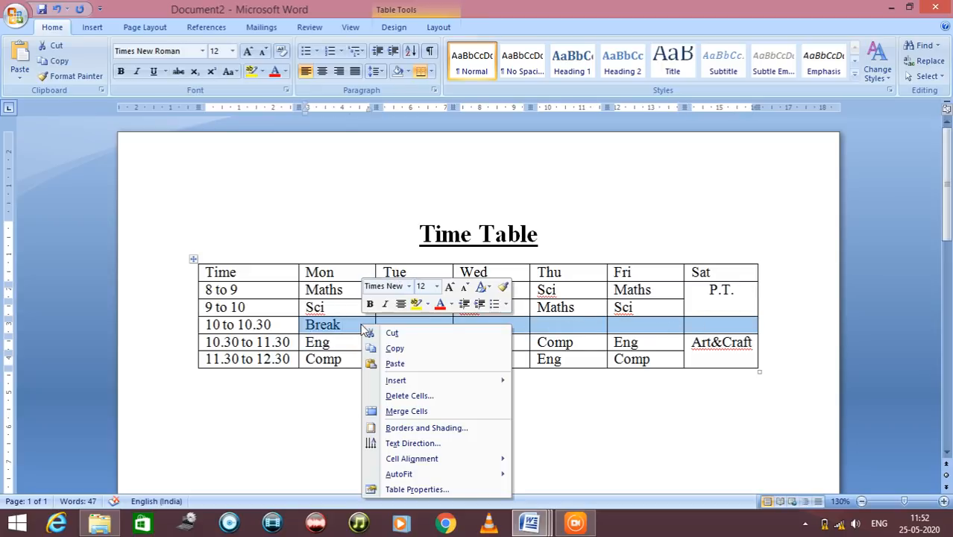
click(406, 411)
click(321, 71)
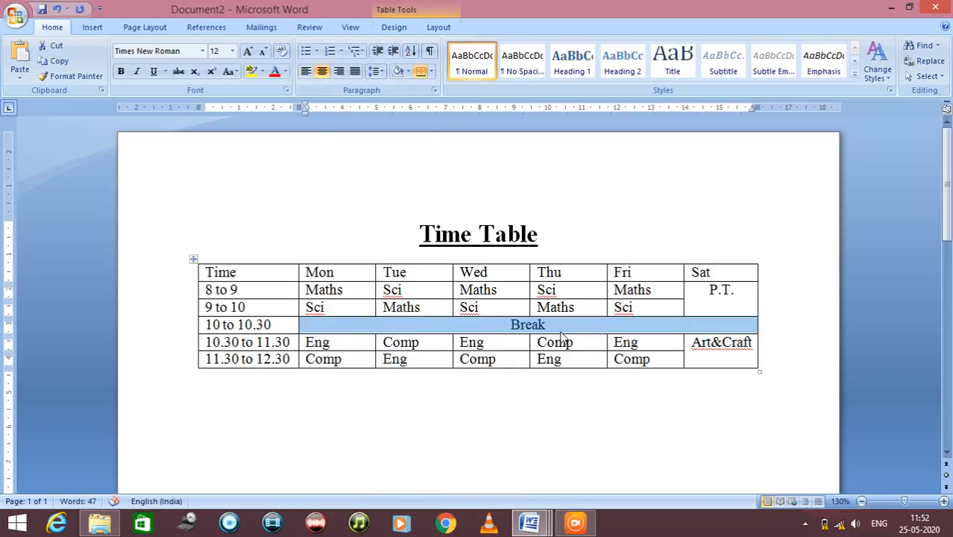
key(ctrl+b)
click(593, 382)
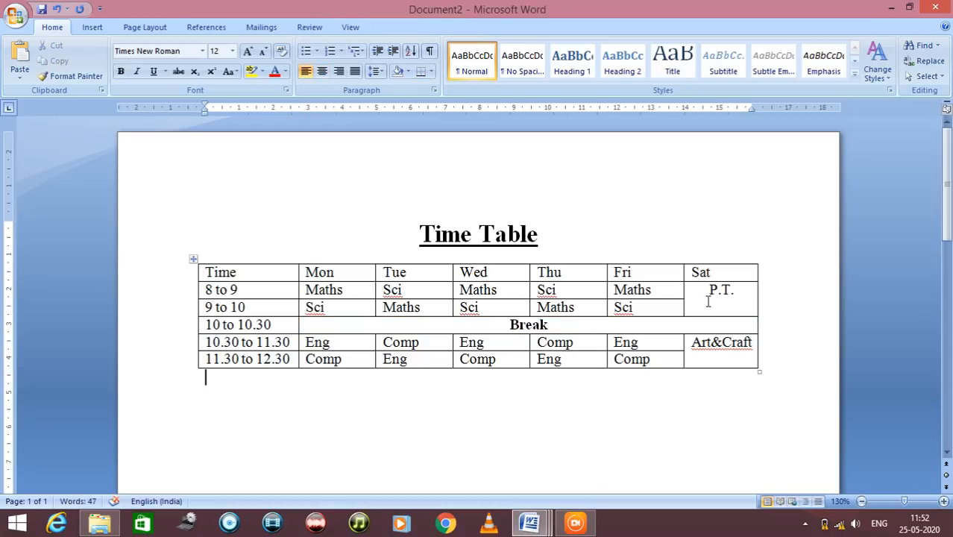
Make the table's header row, from Time through Sat, bold
drag(723, 274, 285, 273)
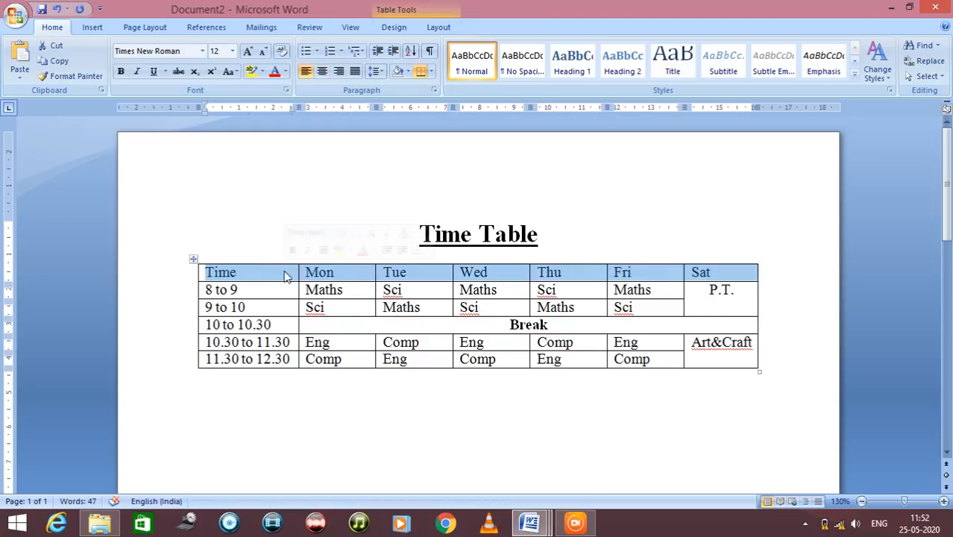
key(ctrl+b)
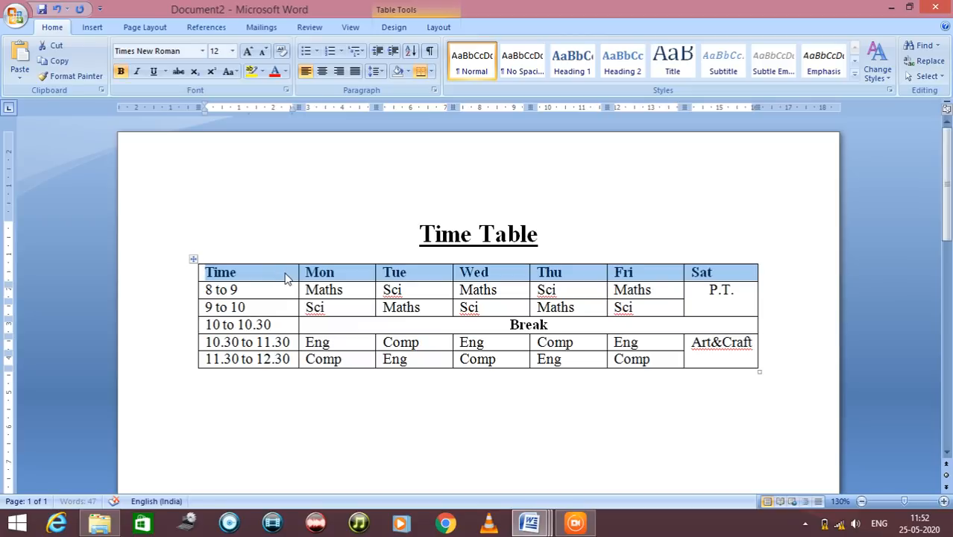
click(455, 428)
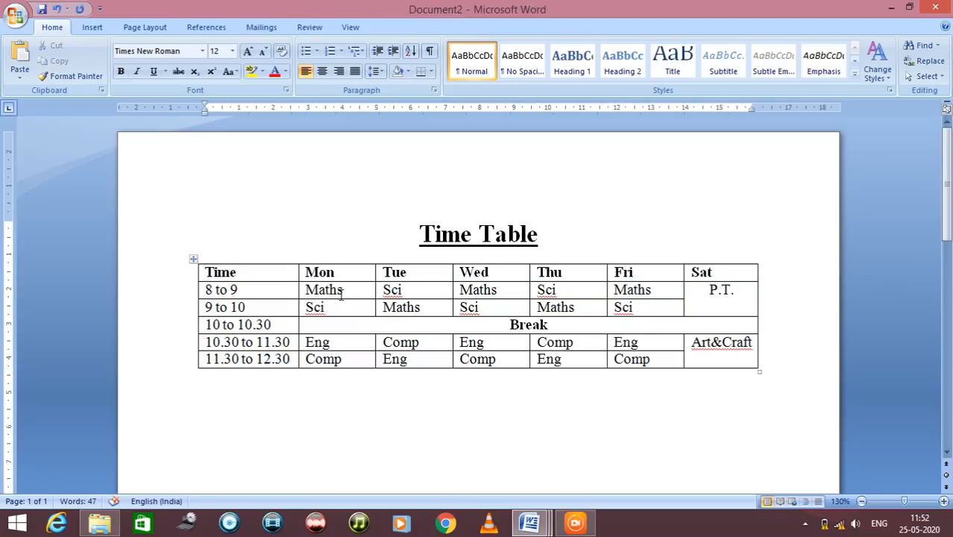
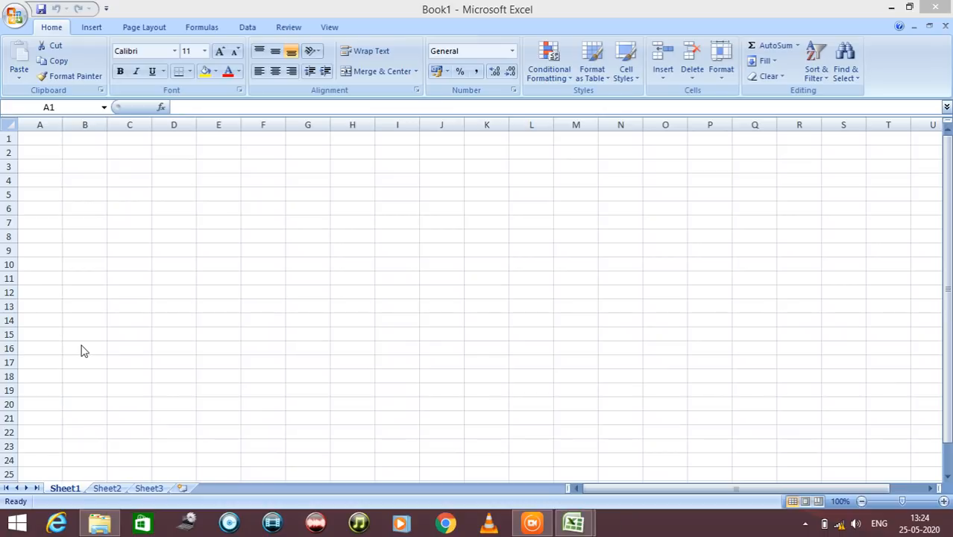
Look through the available file, insert, page layout, formula, data, review and view commands for the empty workbook
click(13, 17)
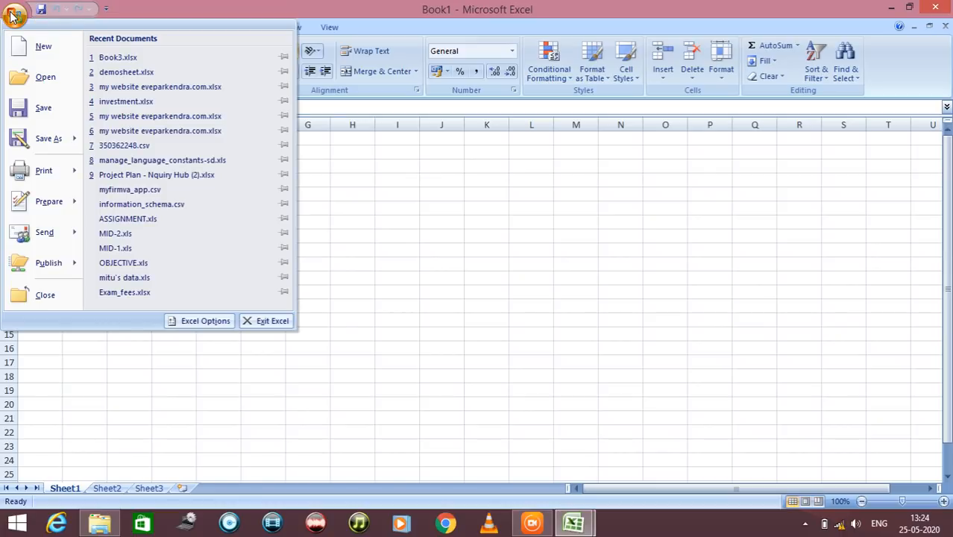
click(155, 6)
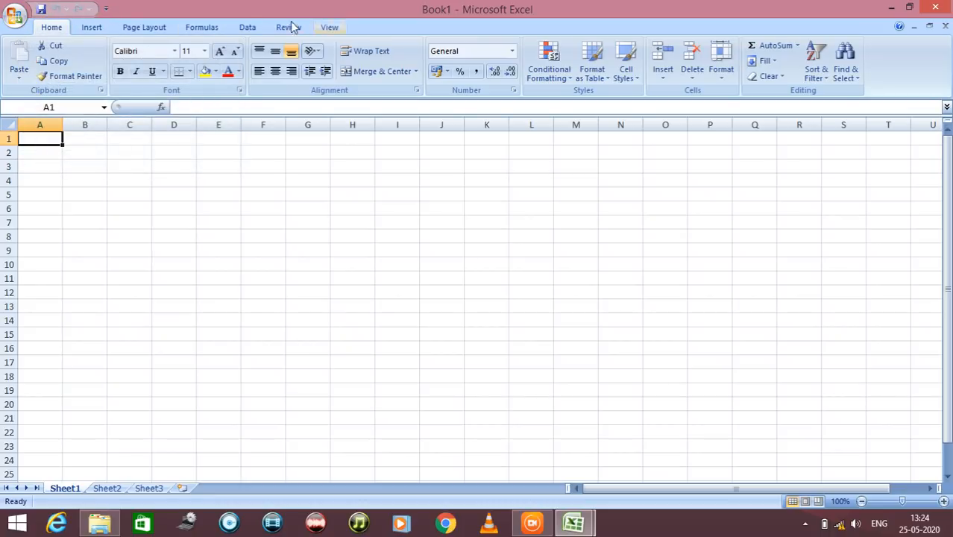
click(91, 27)
click(144, 27)
click(202, 27)
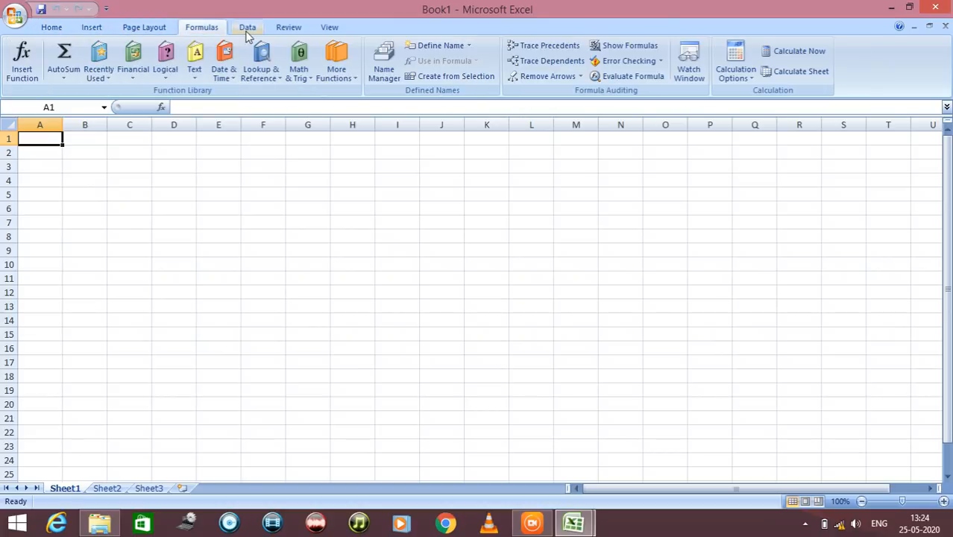
click(248, 30)
click(283, 31)
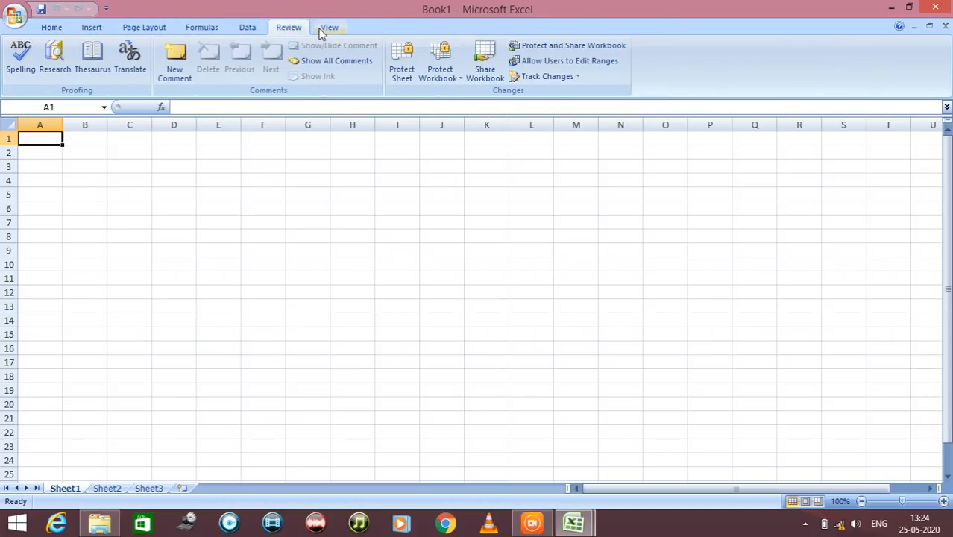
click(322, 29)
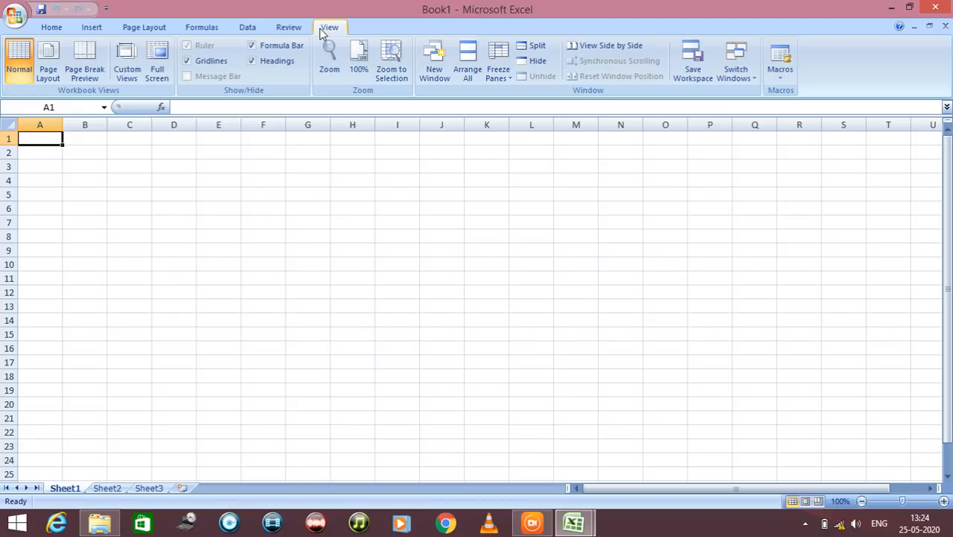
click(47, 29)
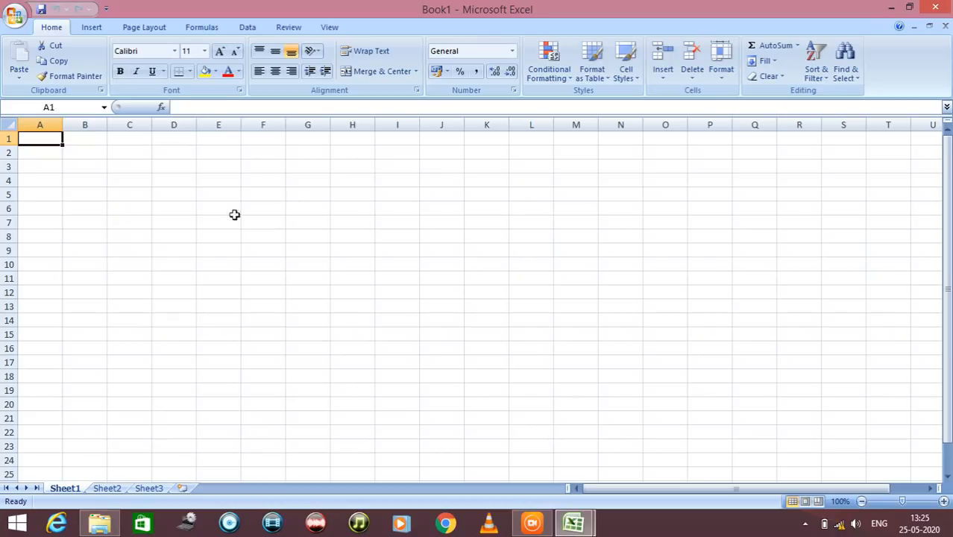
click(16, 17)
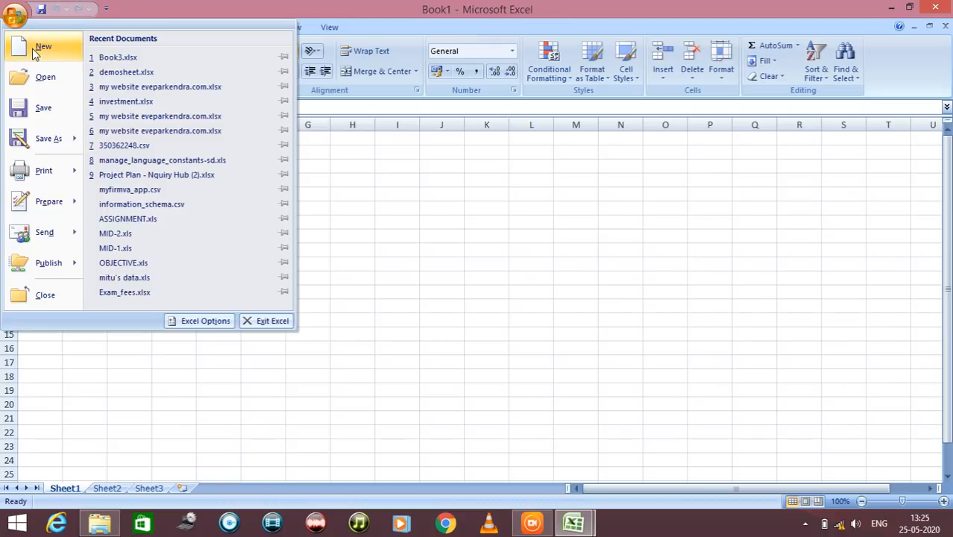
click(33, 51)
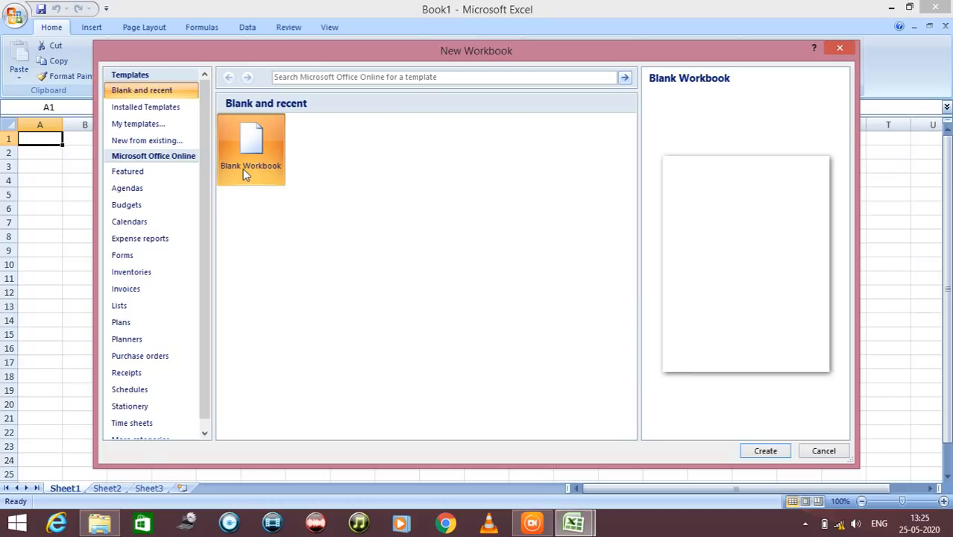
click(833, 451)
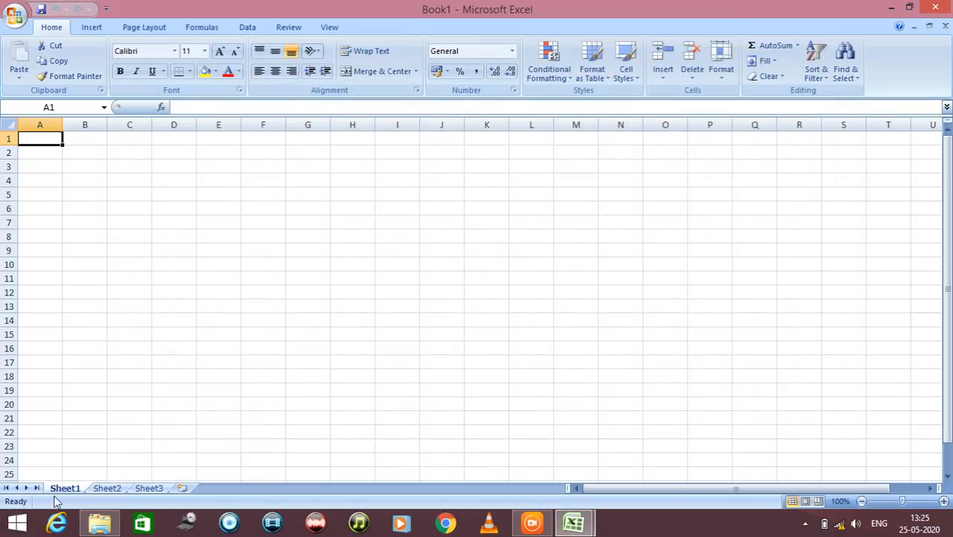
Add a new worksheet after Sheet3 in the workbook
click(99, 488)
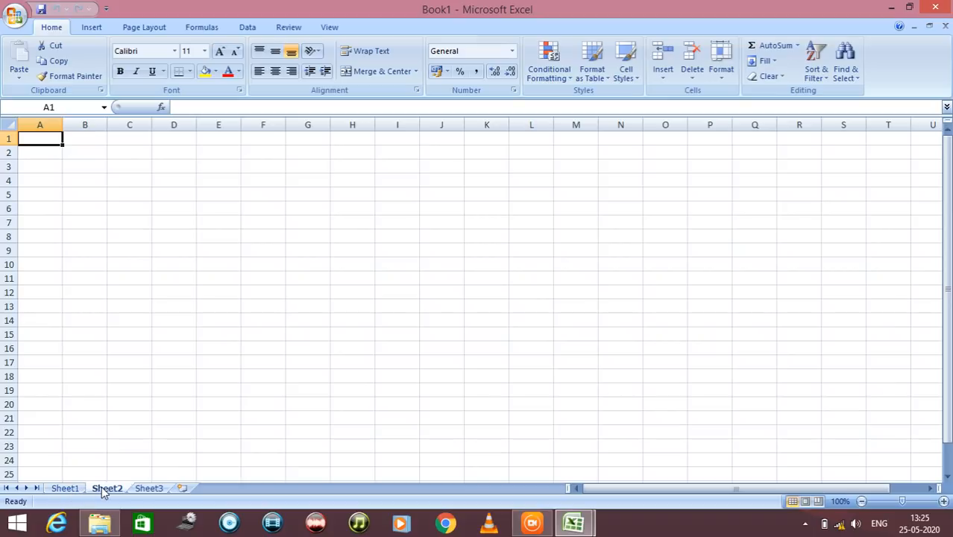
click(65, 488)
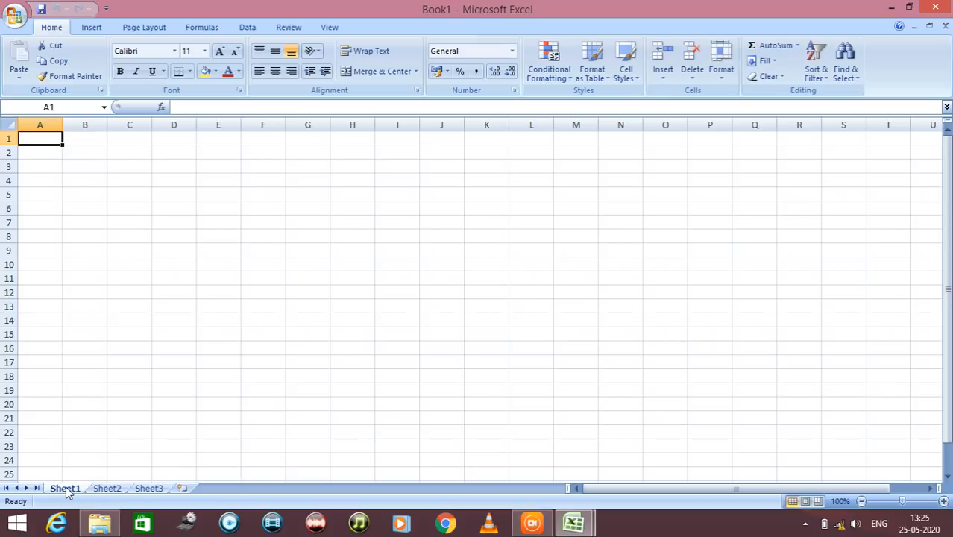
click(104, 489)
click(140, 489)
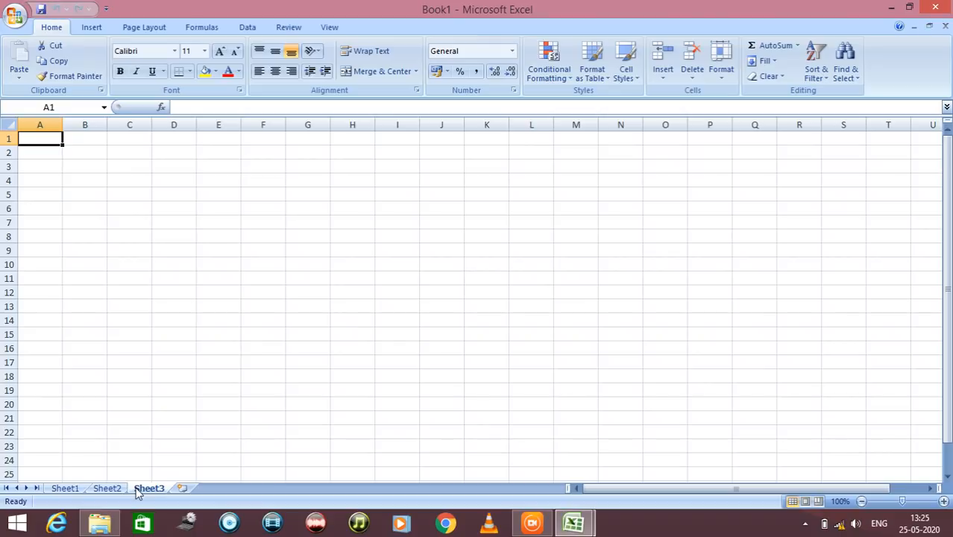
click(179, 490)
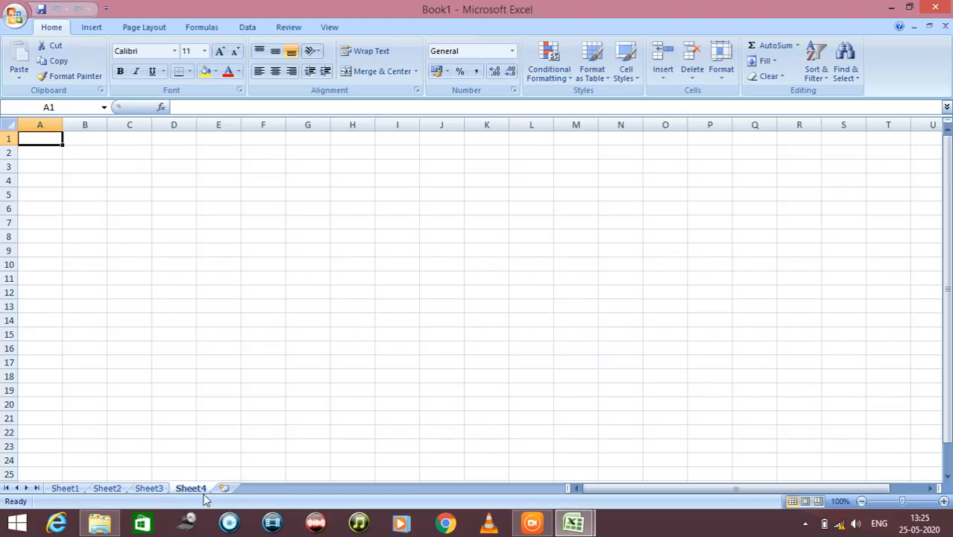
right_click(191, 492)
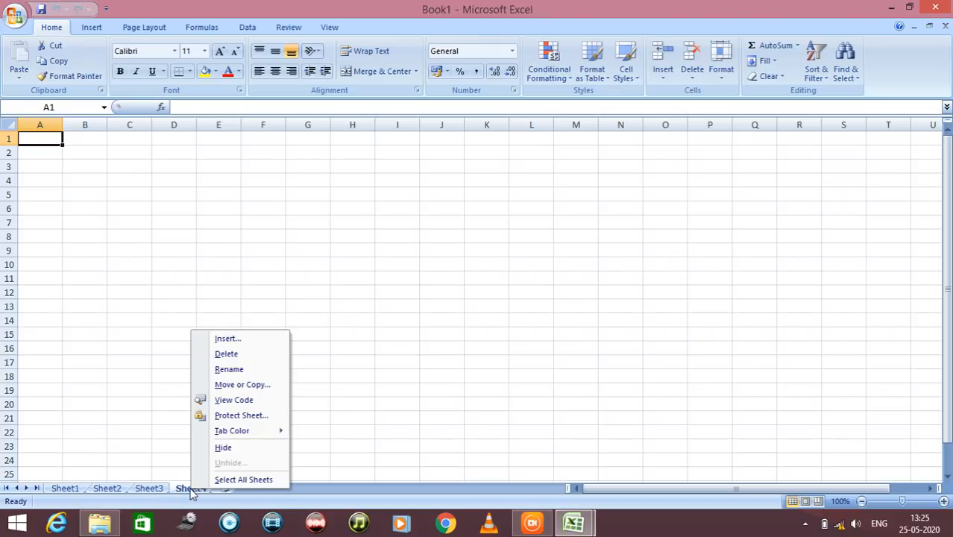
click(262, 493)
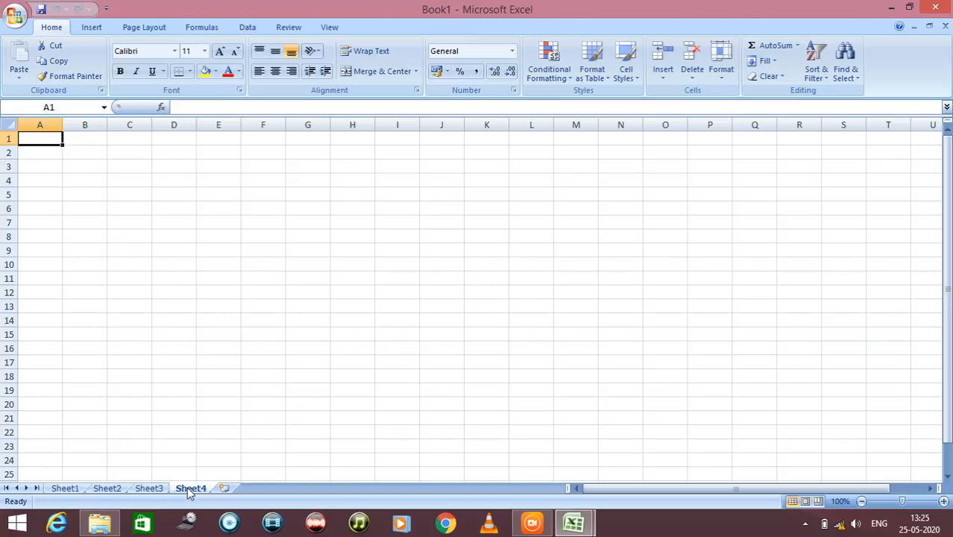
Make Sheet3 the active worksheet, viewing Sheet1 and Sheet2 on the way
click(75, 489)
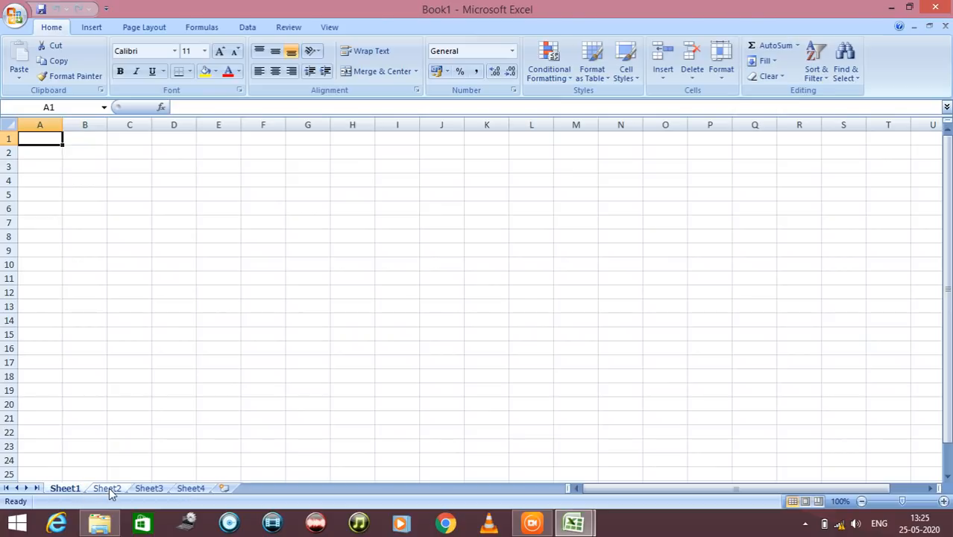
click(108, 489)
click(145, 489)
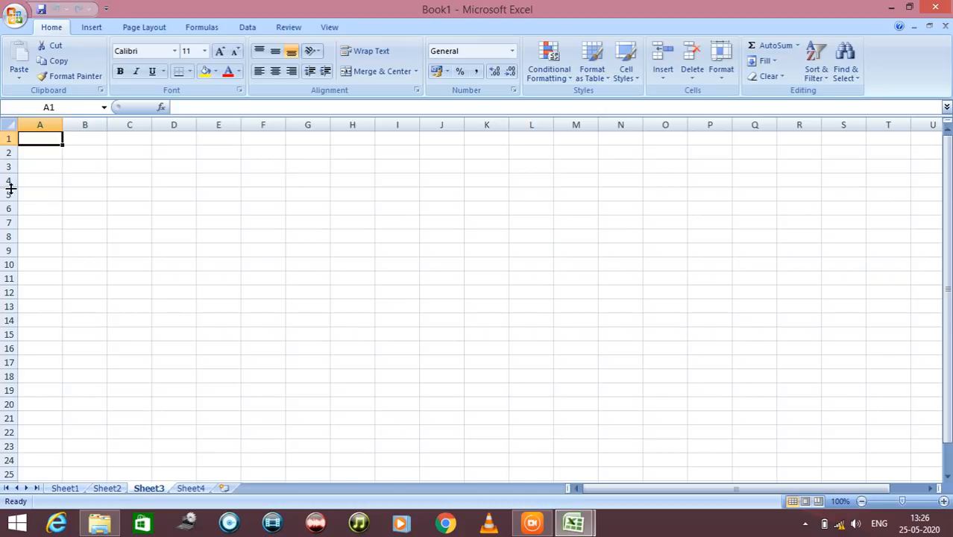
Examine the rows and columns of Sheet3 and the cell references of several individual cells
scroll(6, 238, down, 3)
scroll(6, 244, up, 3)
click(75, 137)
click(50, 141)
click(40, 150)
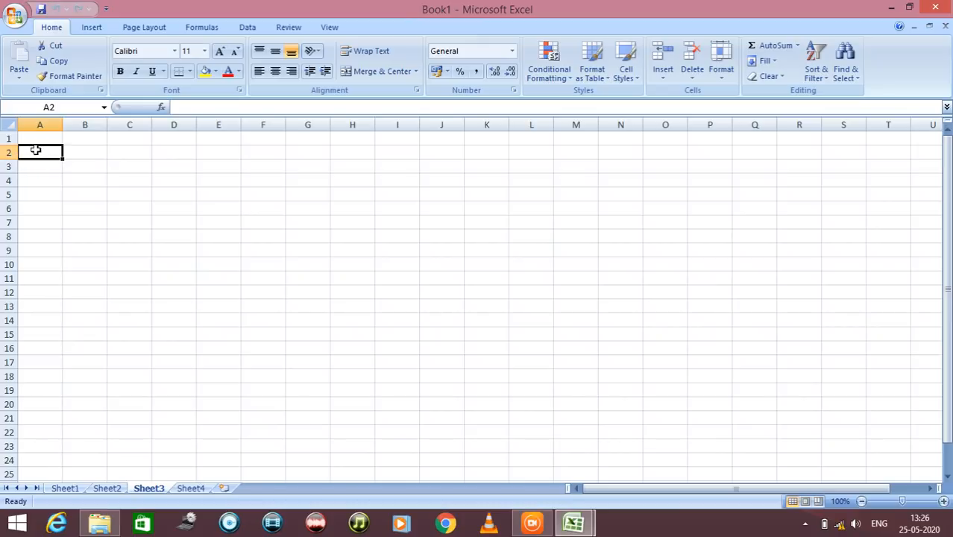
click(39, 106)
click(42, 107)
click(124, 152)
click(143, 195)
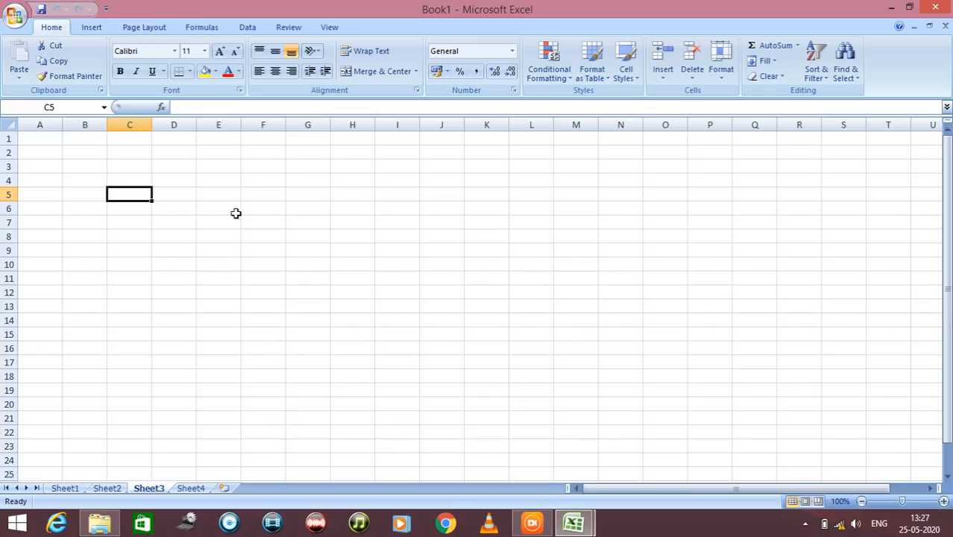
click(218, 222)
click(221, 179)
Enter the sample text dsadasdsdasdsass in cell F3, and clear it again
click(267, 165)
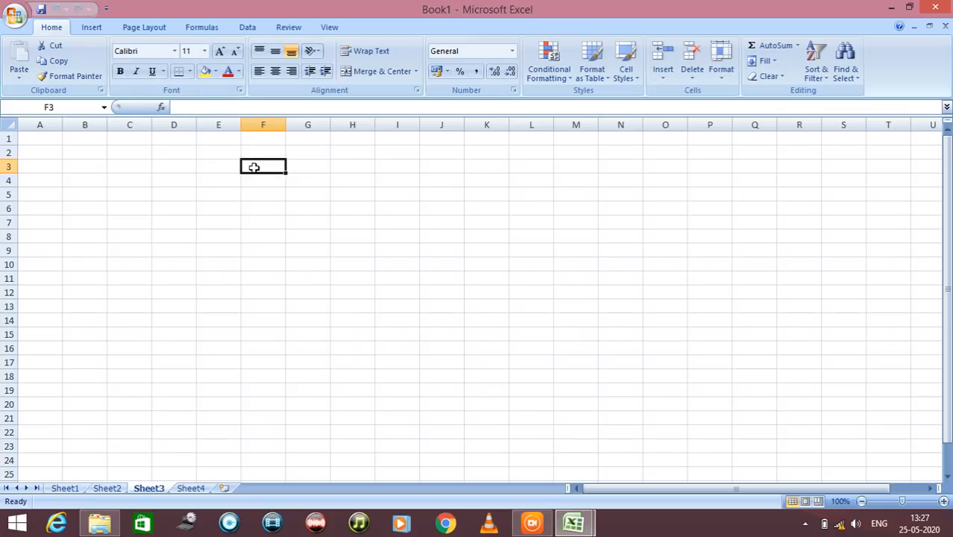
text(dsadasdsdasdsass)
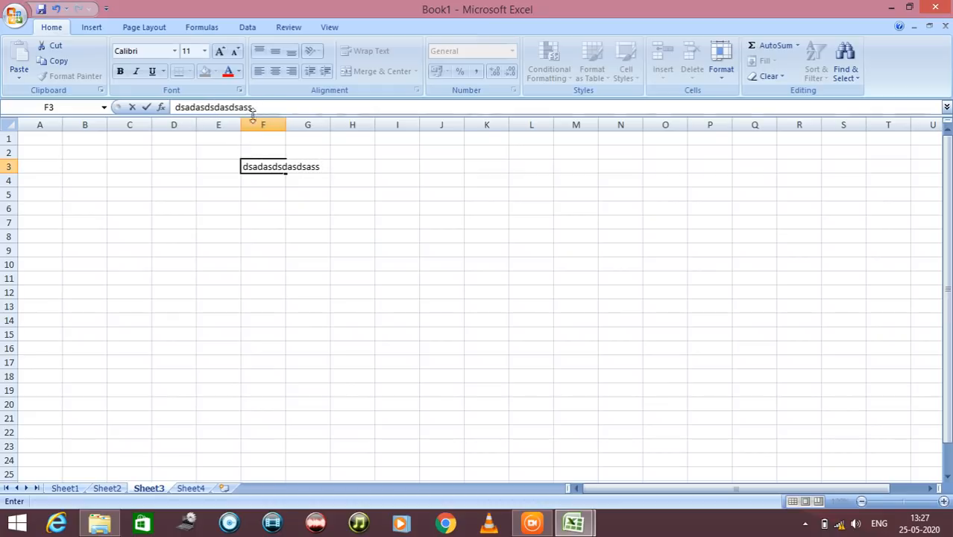
drag(253, 108, 172, 110)
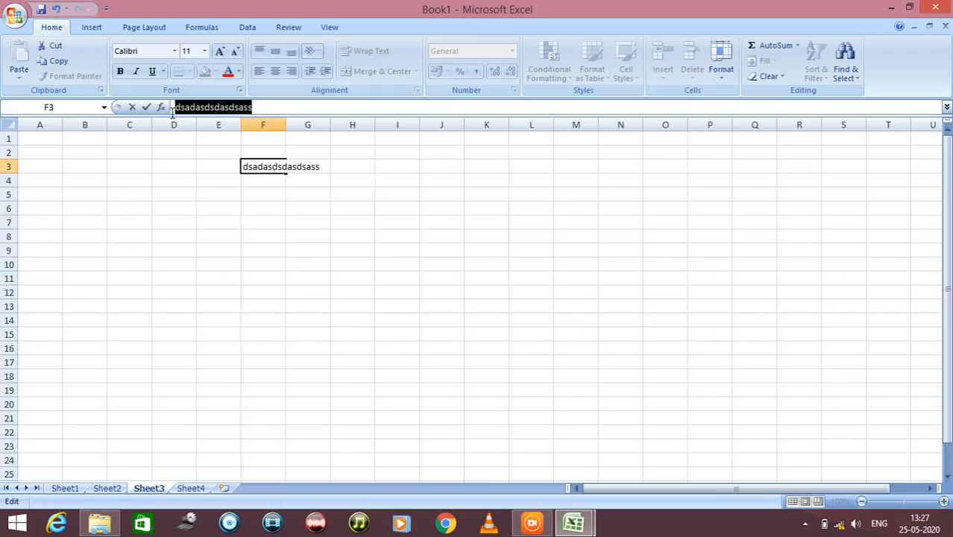
key(BackSpace)
drag(242, 198, 238, 200)
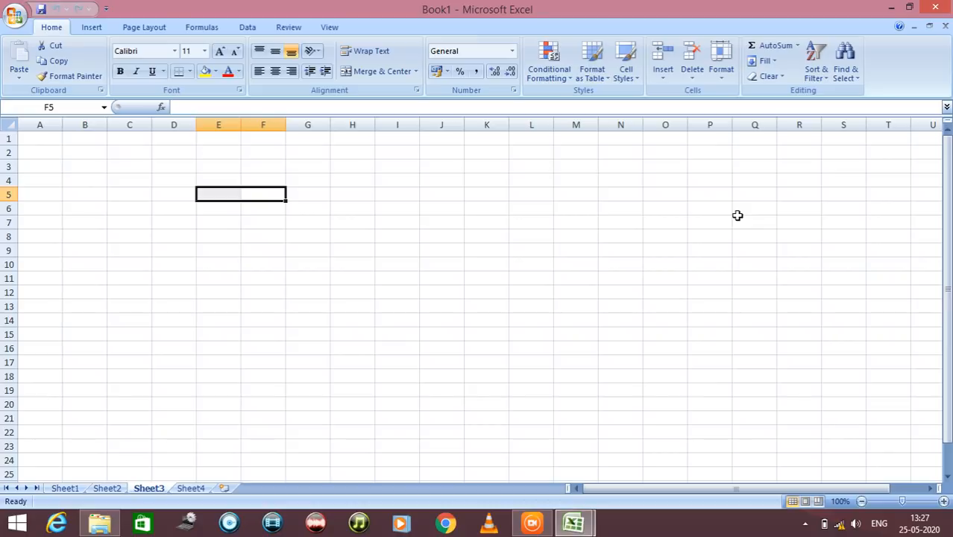
Enter the title Marksheet in cell A1 and M.Sc Sem-1 in cell A2 of Sheet3
click(45, 140)
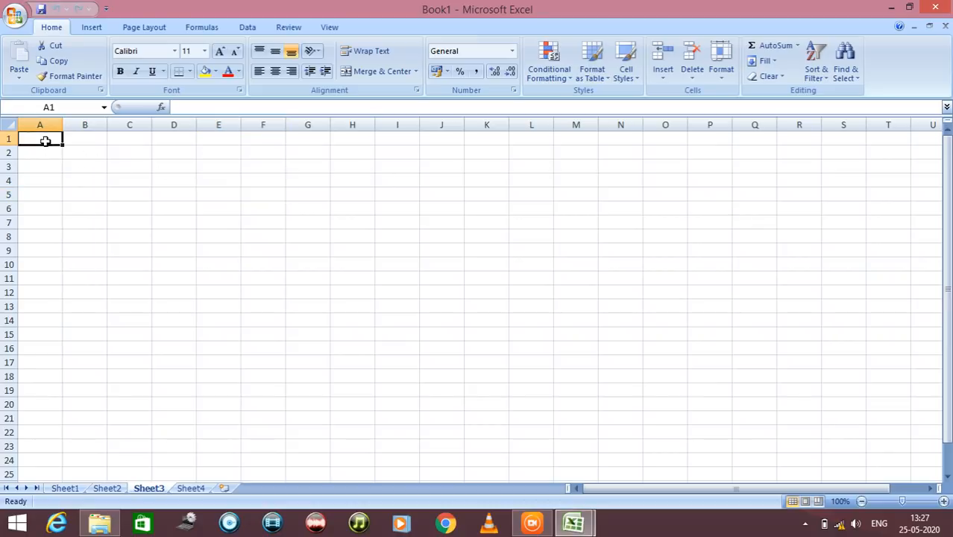
text(Mark)
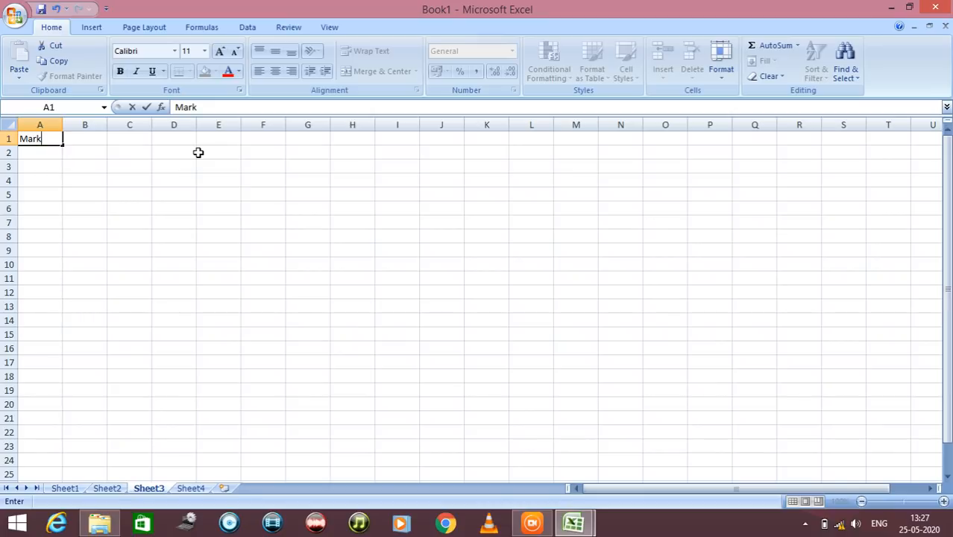
text(sheet)
key(Return)
text(M)
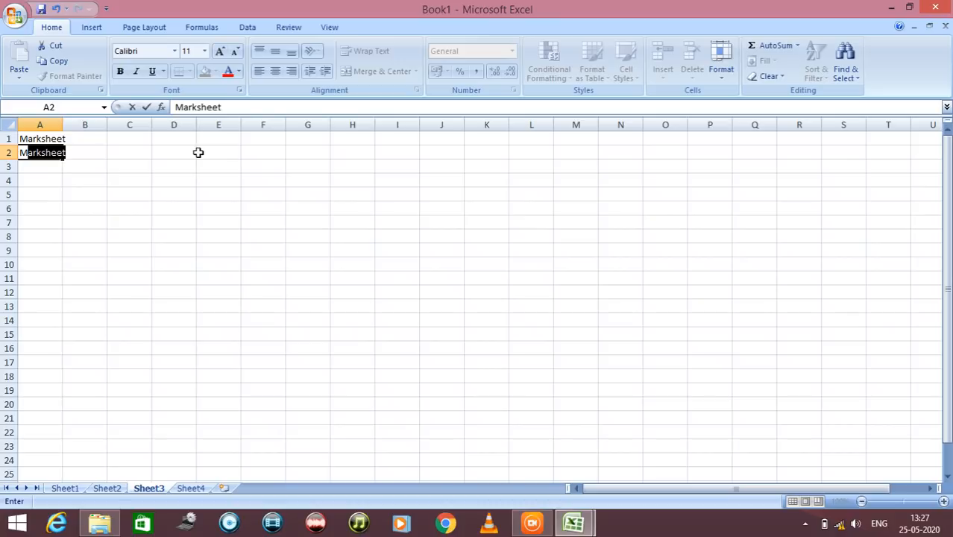
text(.Sc)
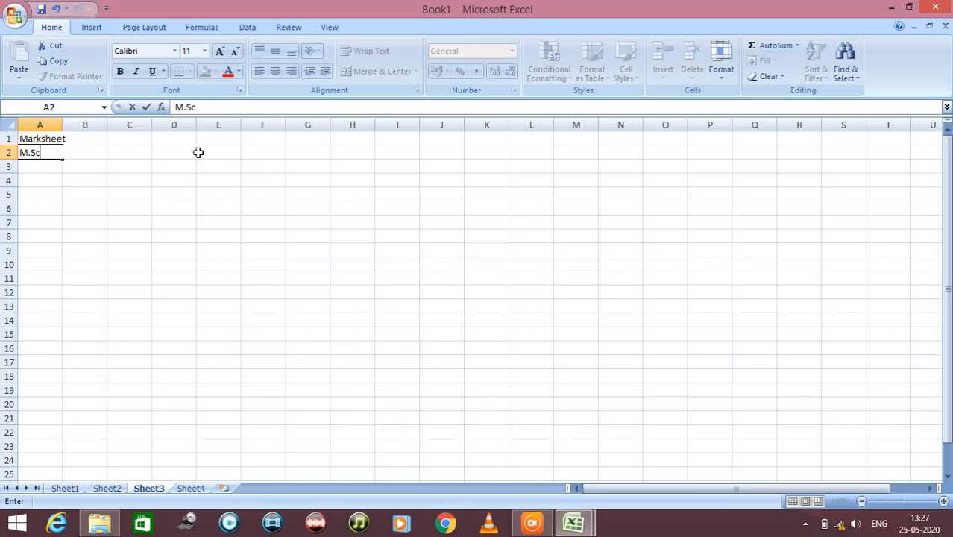
text( Sem-1)
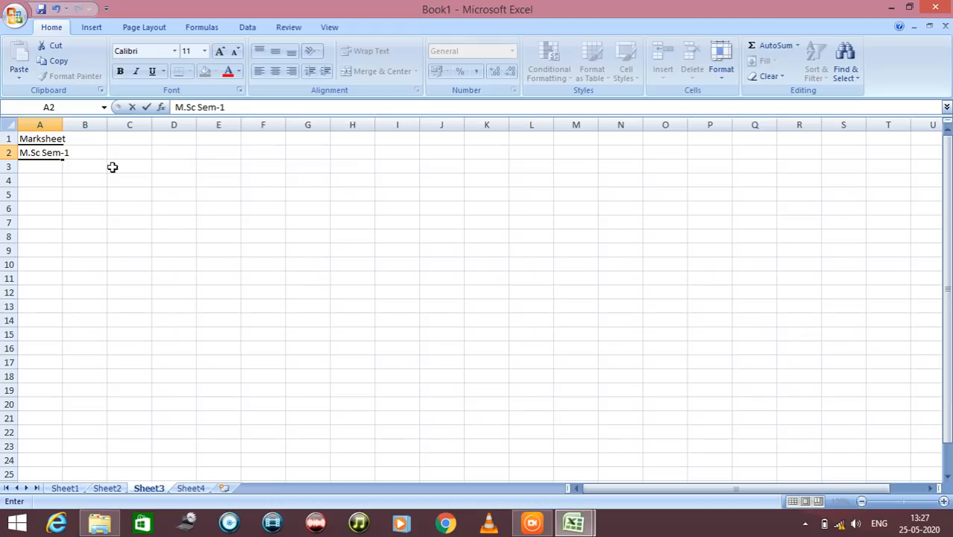
Enter the column headings Roll No in cell A3 and Name in cell B3
click(31, 171)
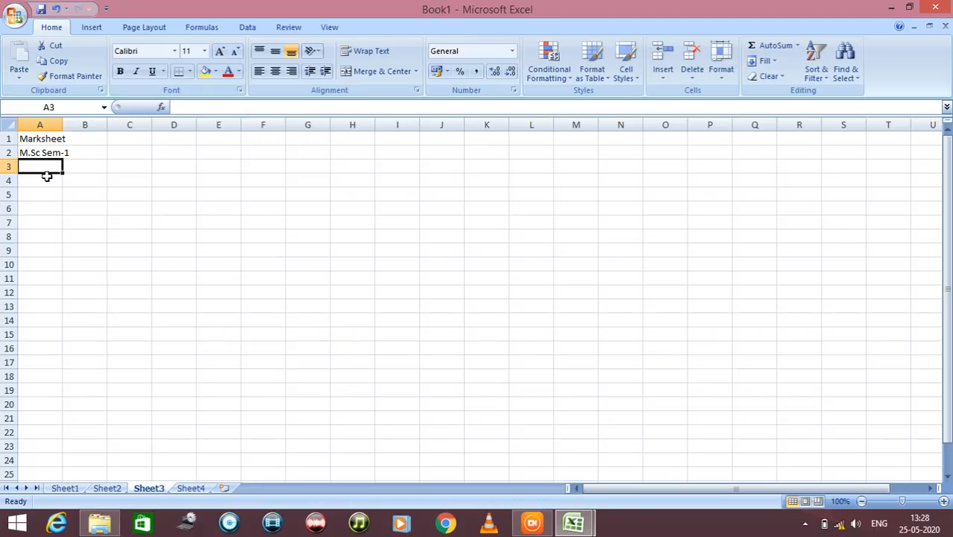
text(R)
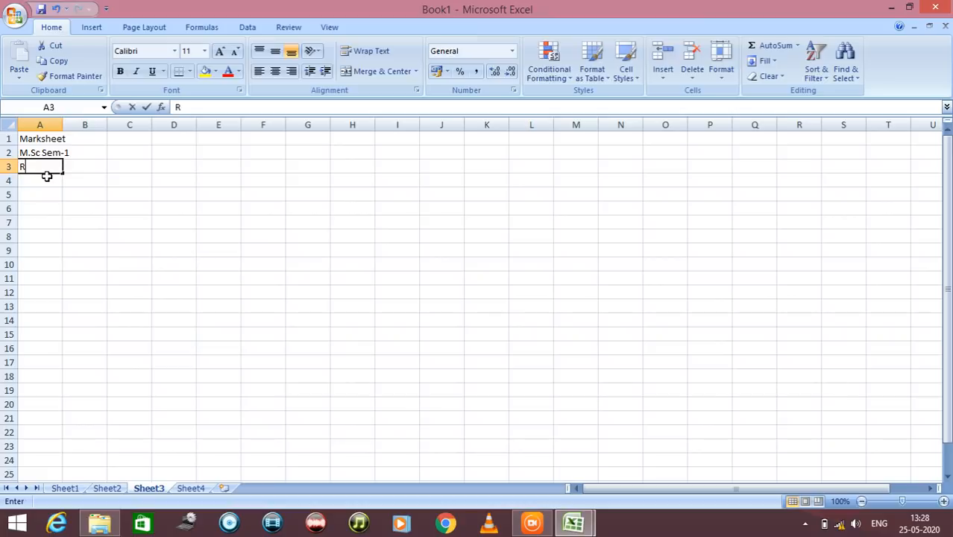
text(oll No)
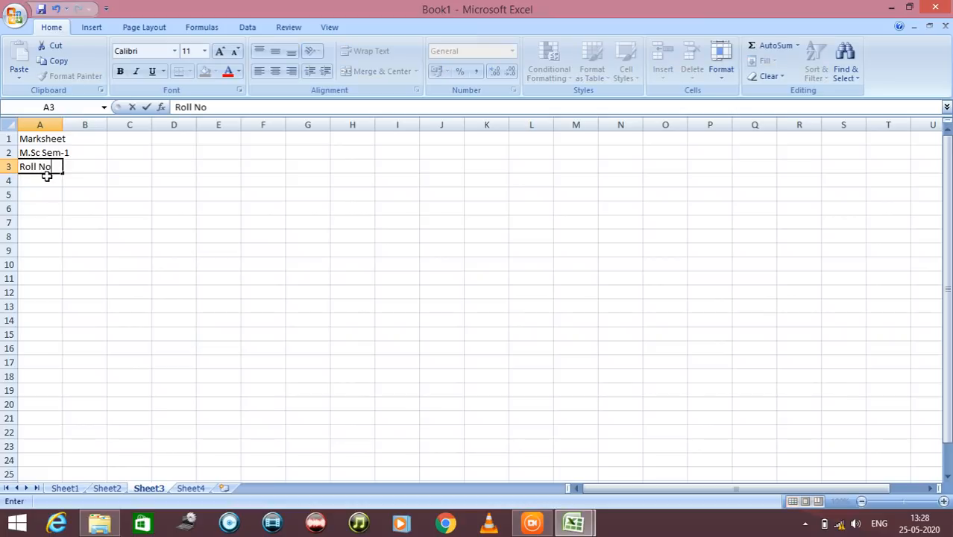
key(Tab)
text(Name)
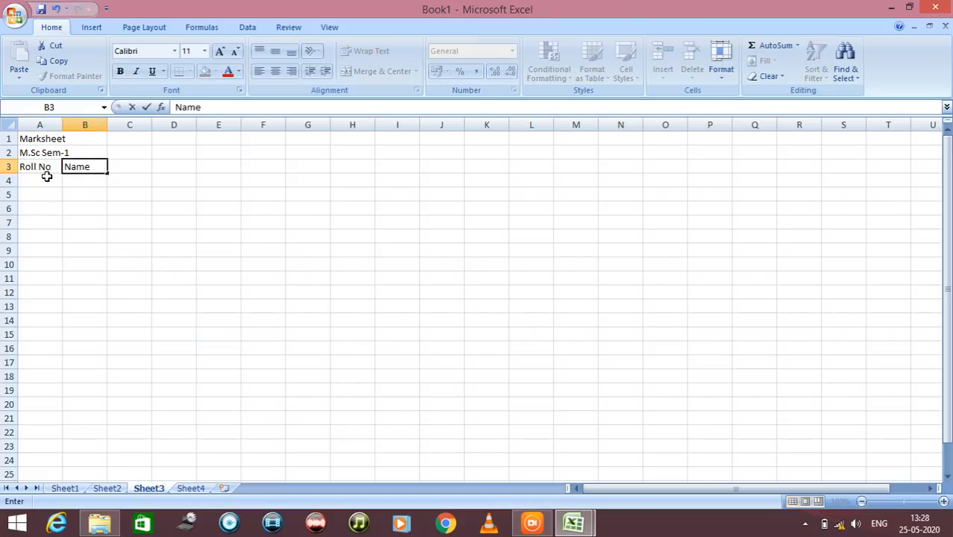
key(Tab)
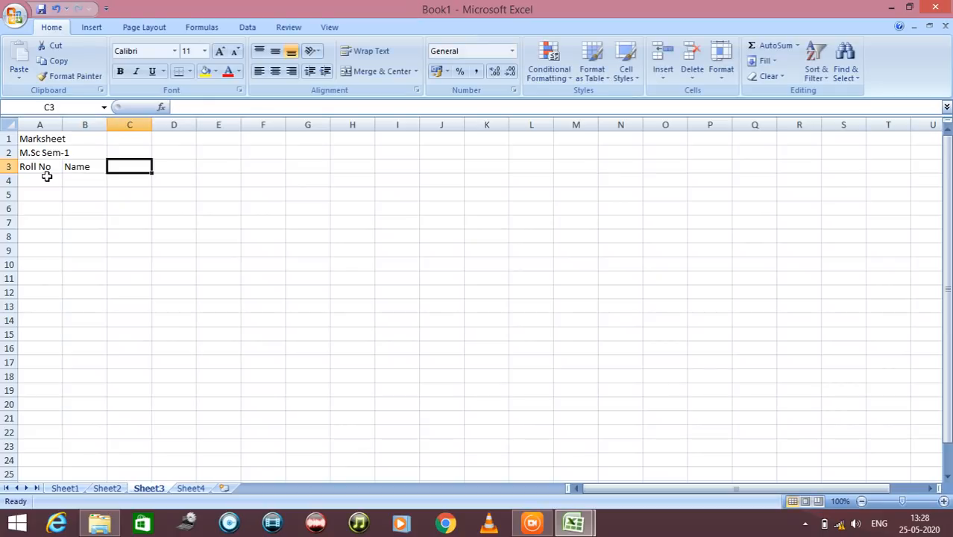
Enter the subject headings Sub1, Sub2, Sub3, Sub4, Sub5 and Sub6 in cells C3 to H3
text(Sub1)
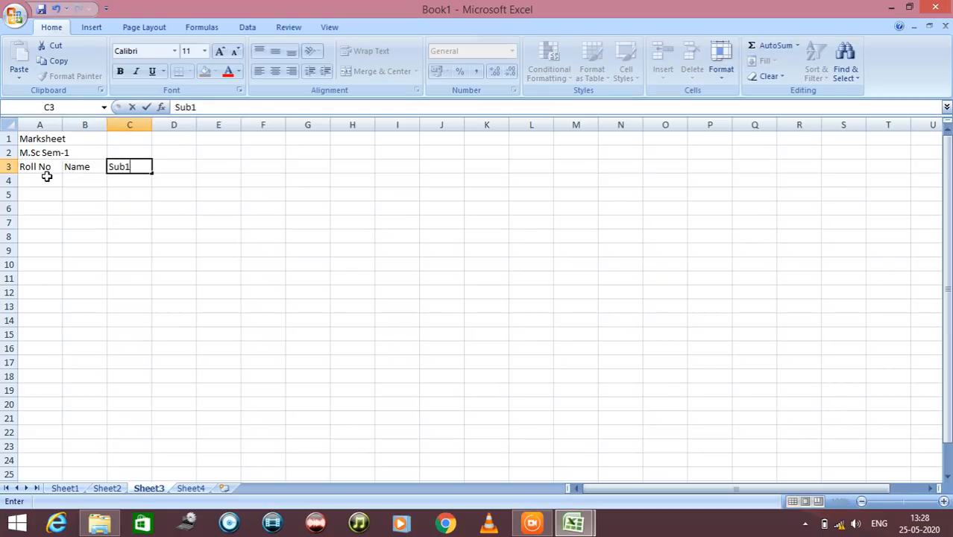
key(Tab)
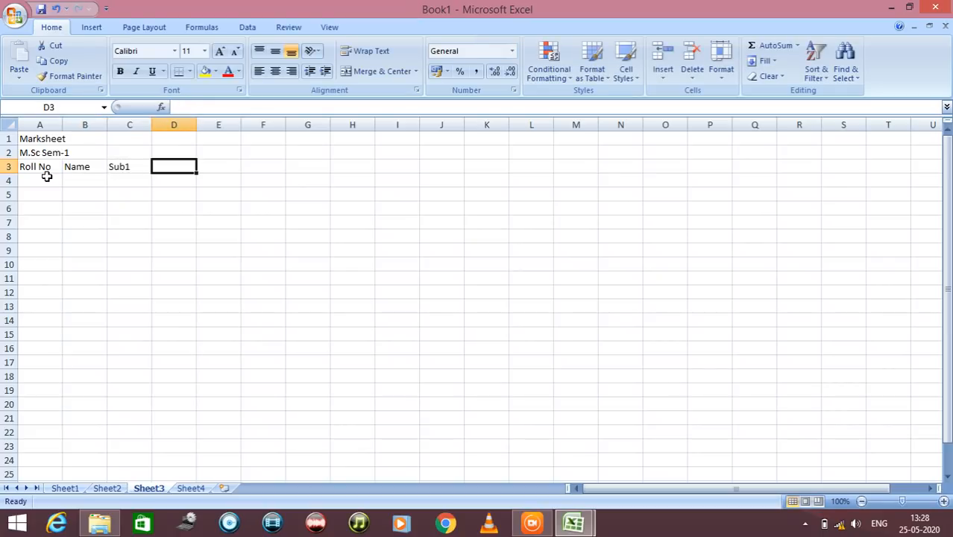
text(Sub)
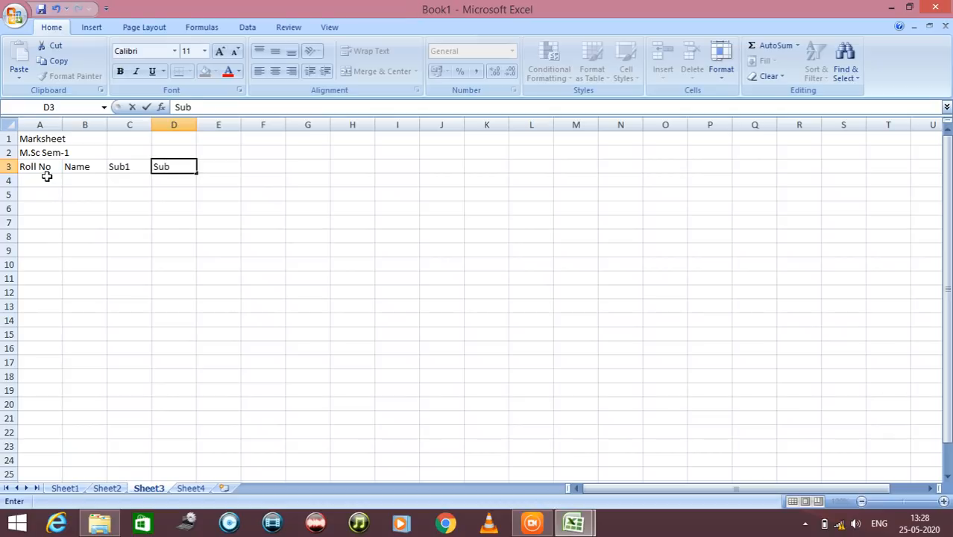
text(2)
key(Tab)
text(Sub3)
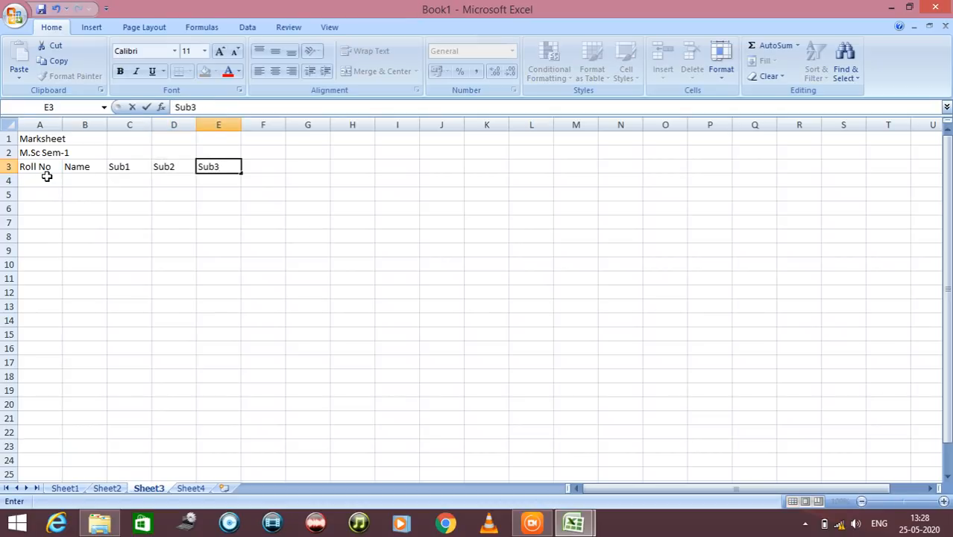
key(Tab)
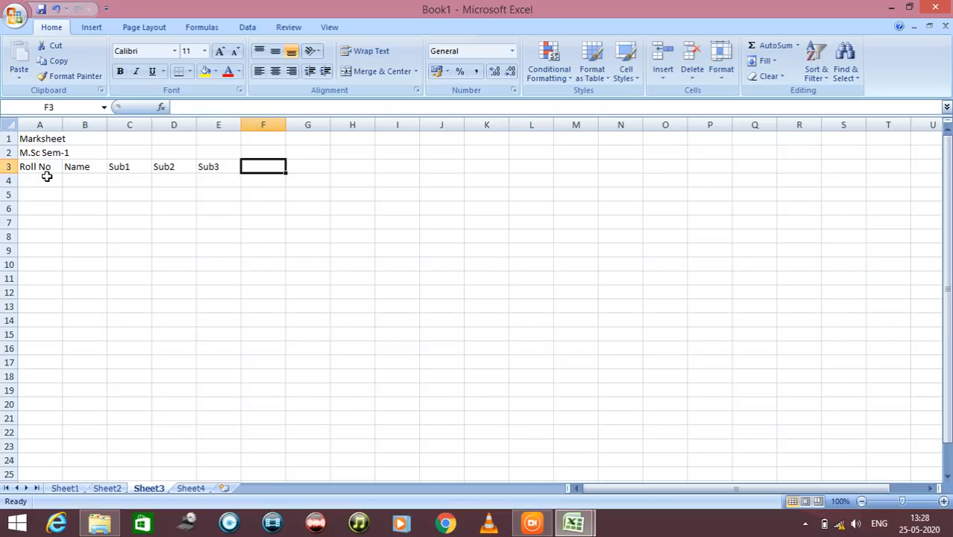
text(Sub4)
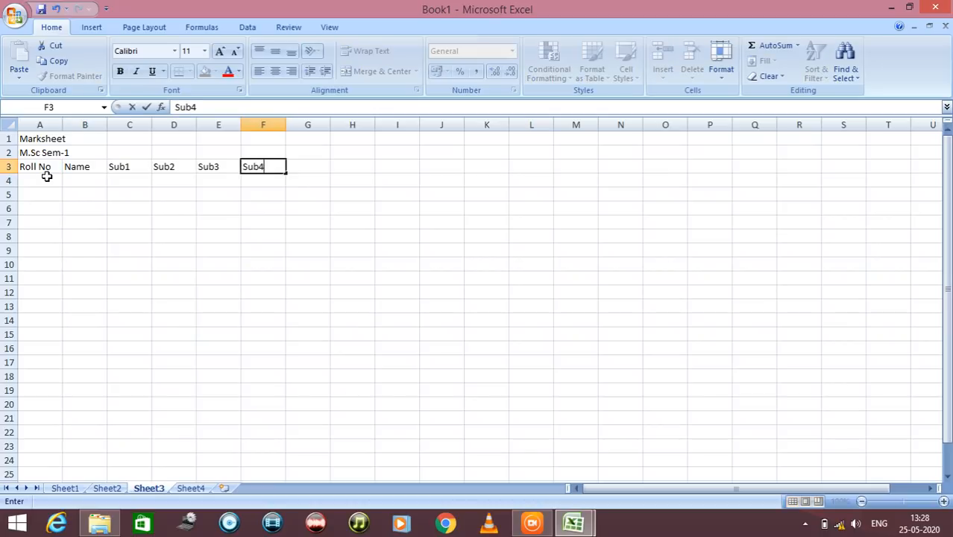
key(Tab)
text(Sub5)
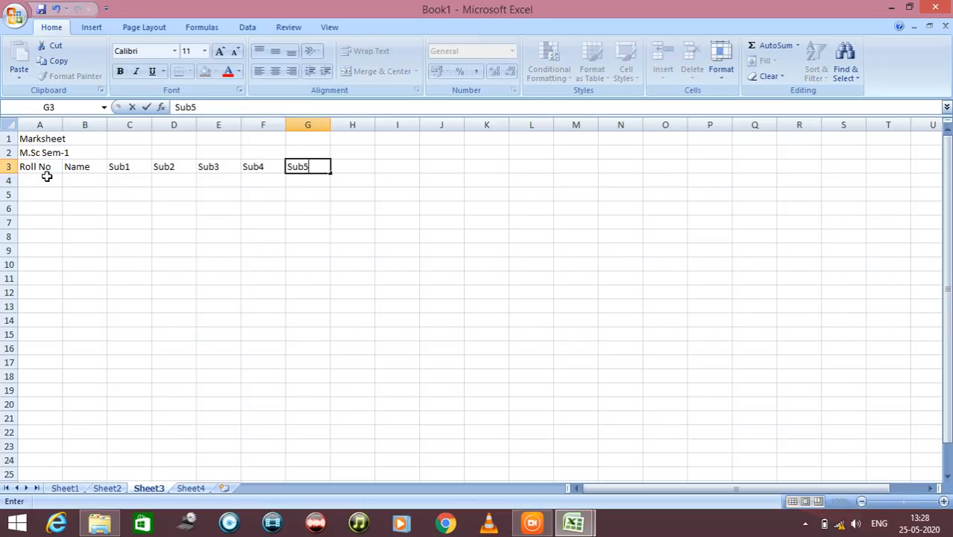
key(Tab)
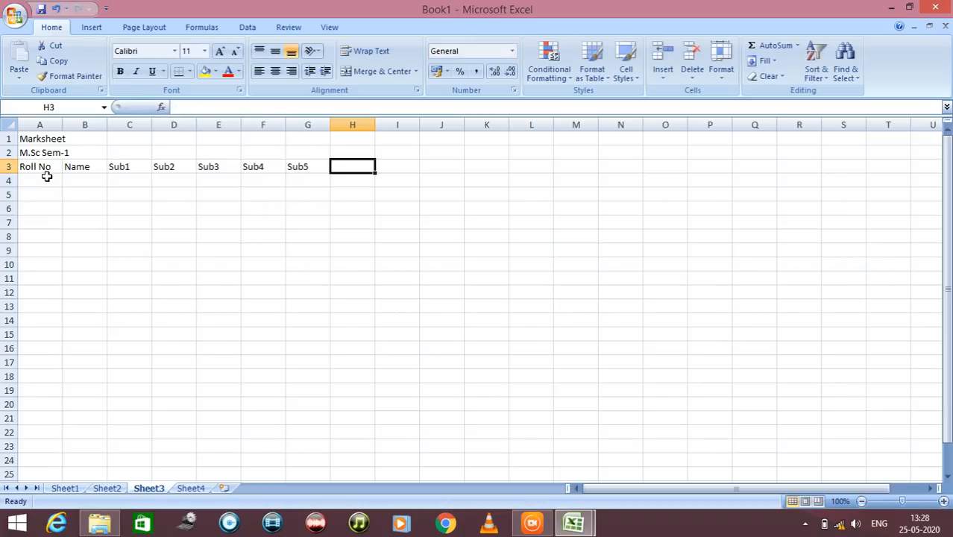
text(Sub6)
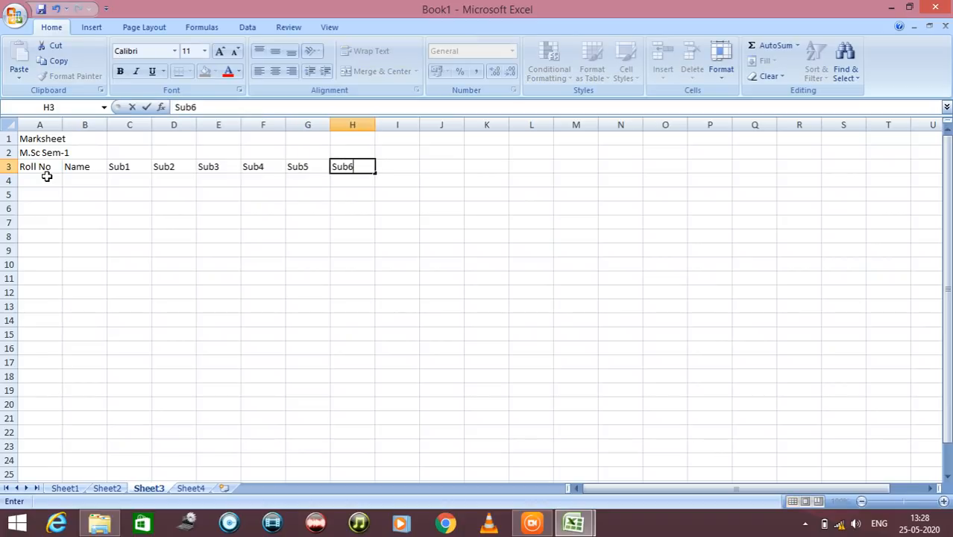
key(Tab)
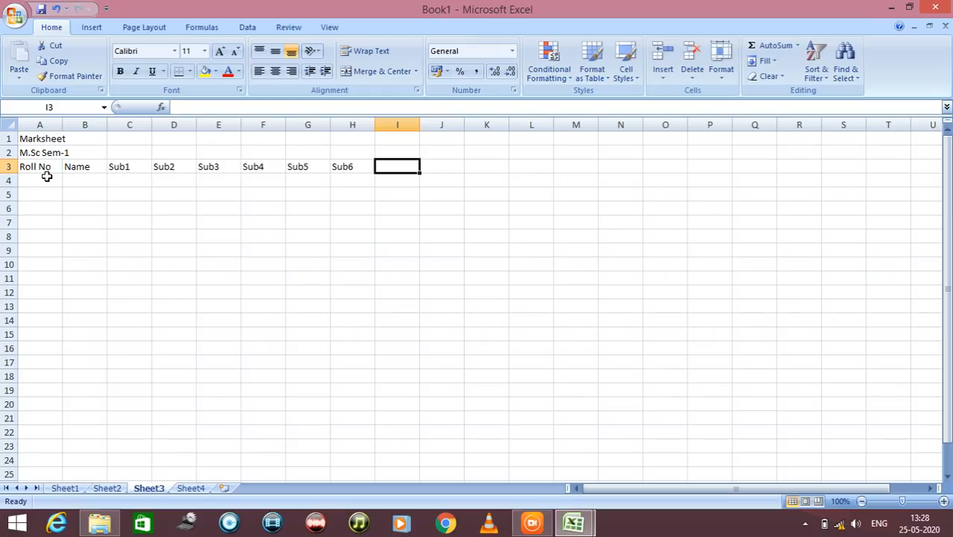
Enter the headings Total in cell I3, Perc in J3 and Result in K3
text(Tto)
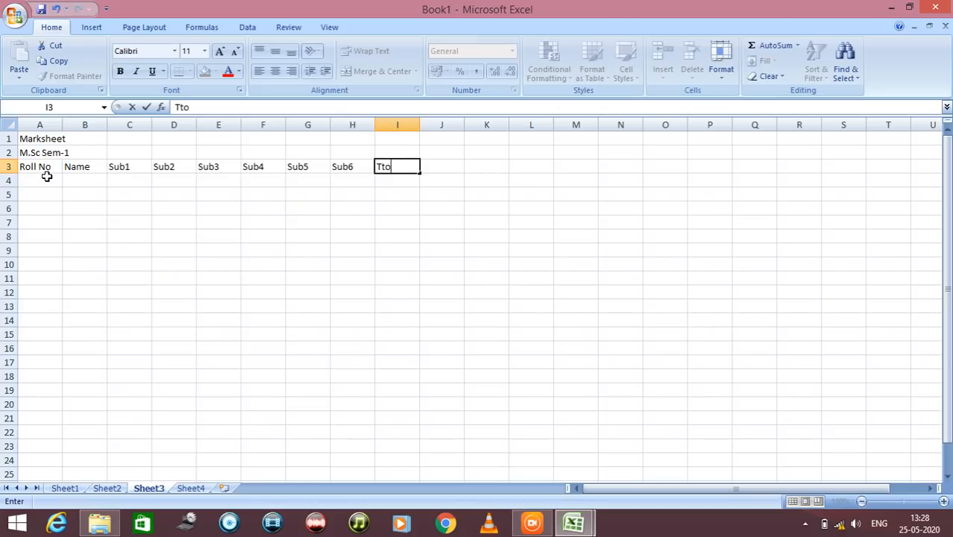
key(BackSpace)
key(BackSpace)
text(otal)
key(Tab)
text(Per)
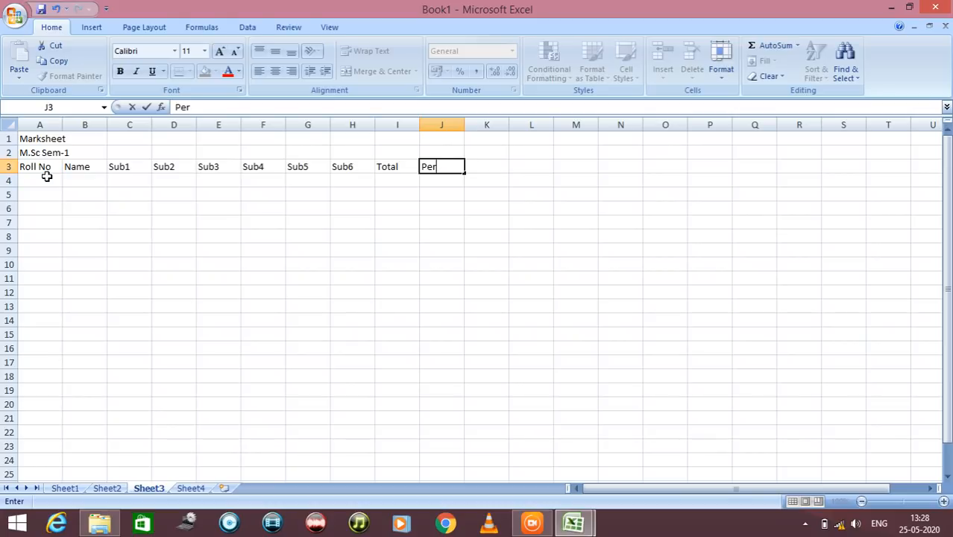
text(c)
key(Tab)
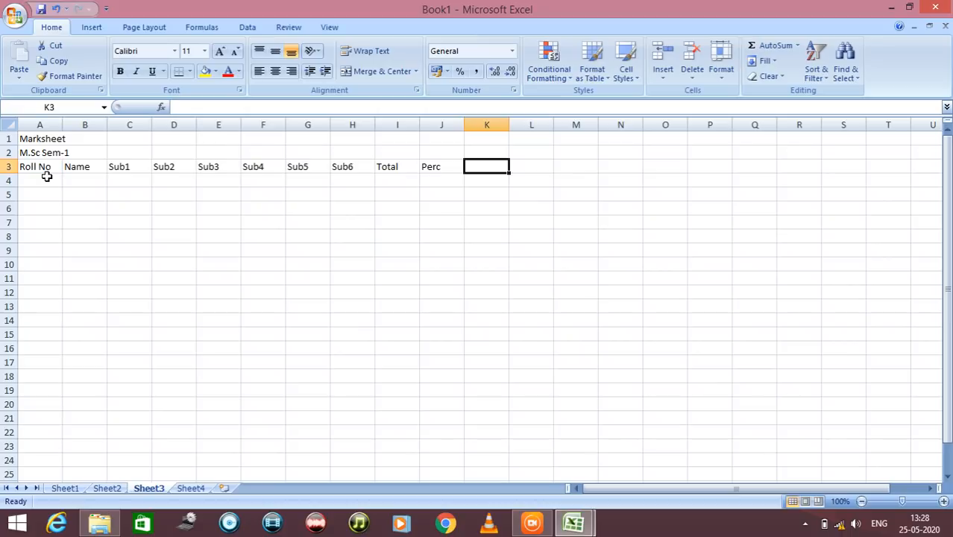
text(Result)
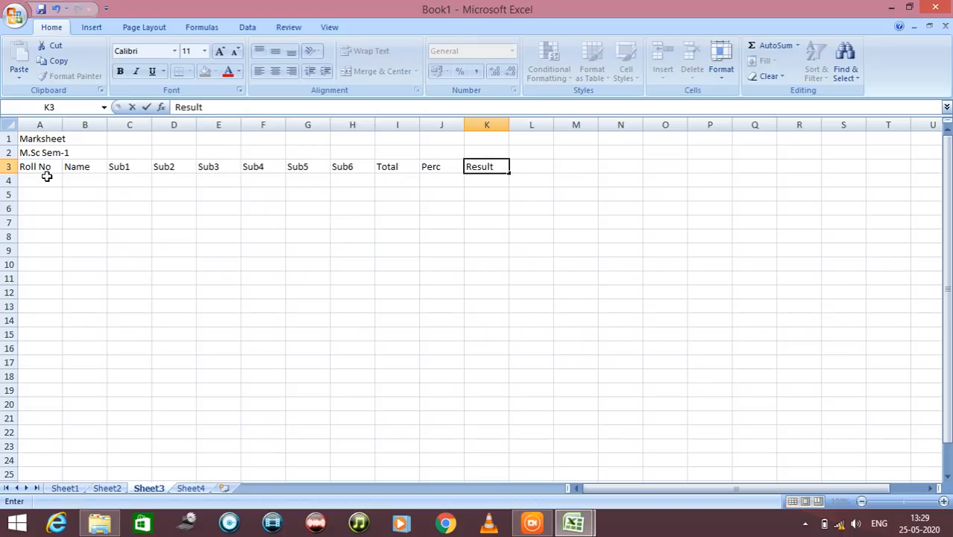
key(Return)
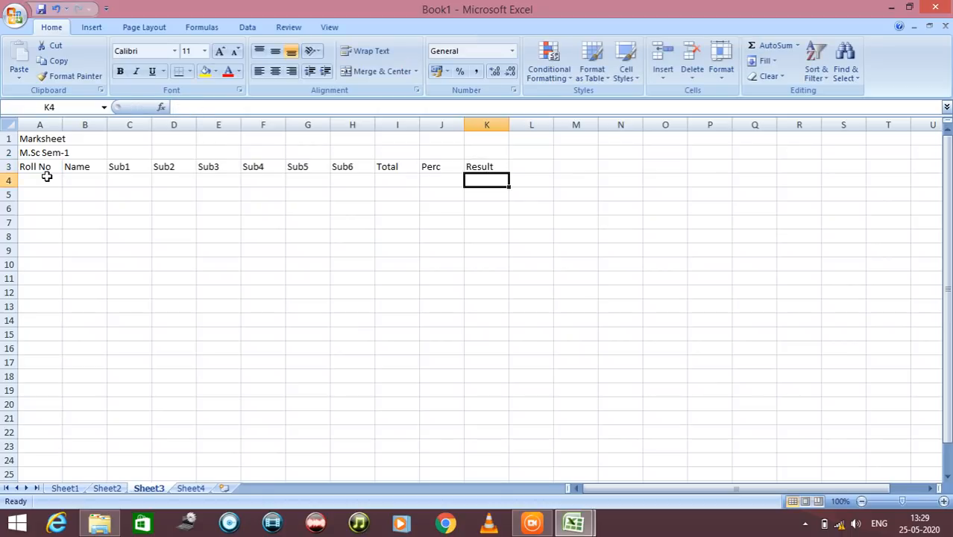
Enter the first two roll numbers, 1 in cell A4 and 2 in cell A5
key(Up)
key(Down)
key(Left)
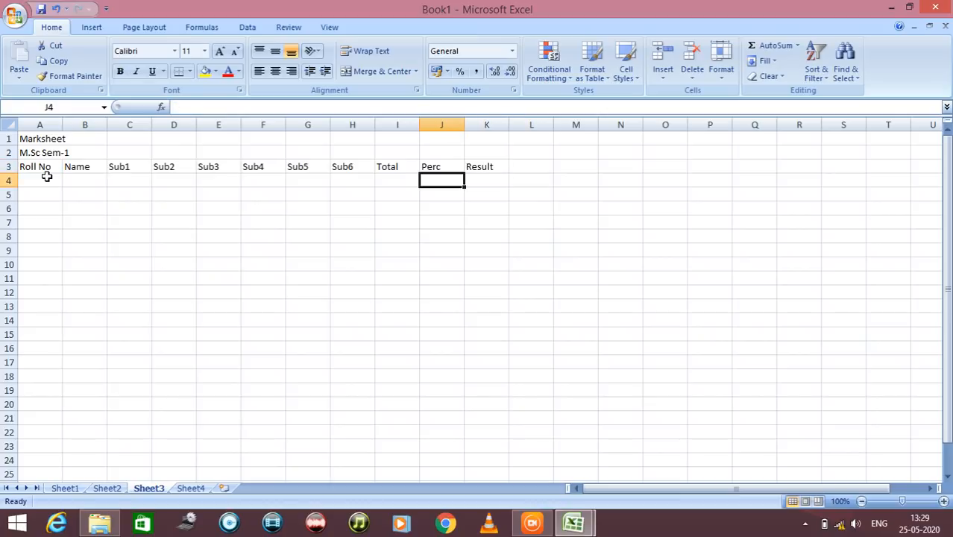
click(46, 177)
text(1)
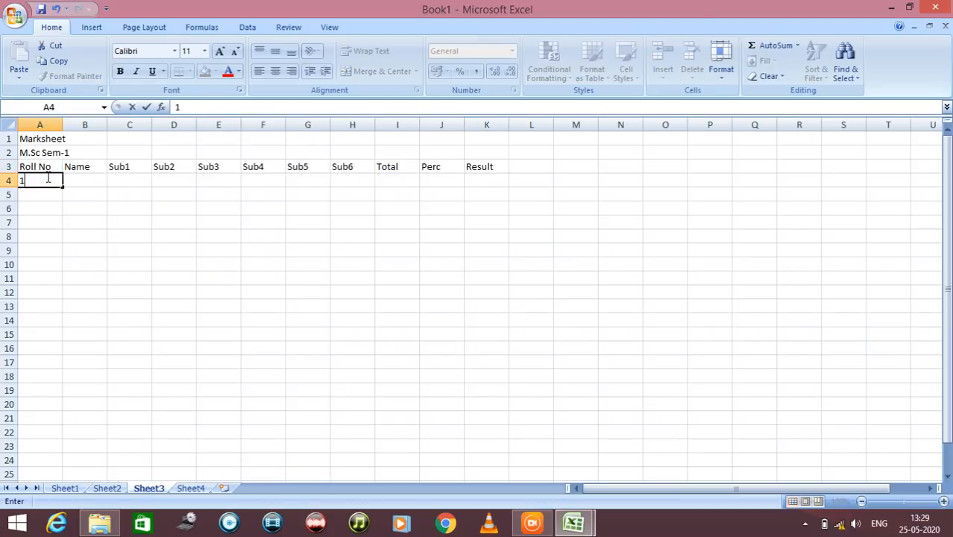
key(Return)
text(2)
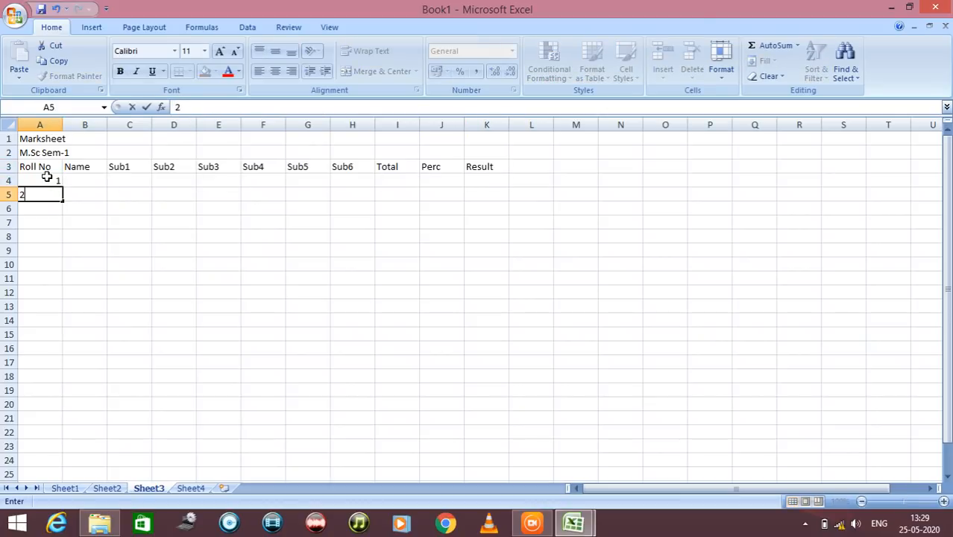
key(Return)
Fill the roll number series from cells A4:A5 down to A8 so it runs to 5
key(Up)
key(Up)
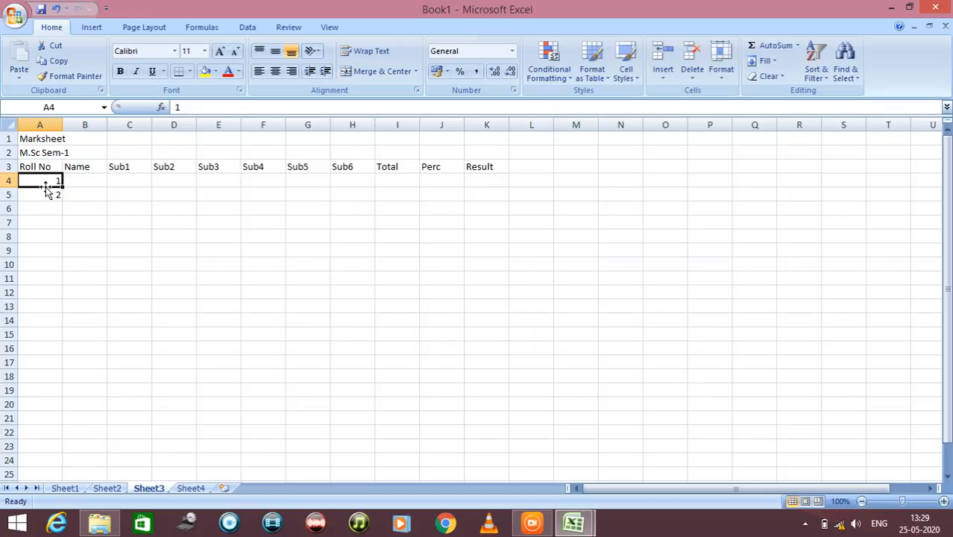
drag(35, 180, 35, 190)
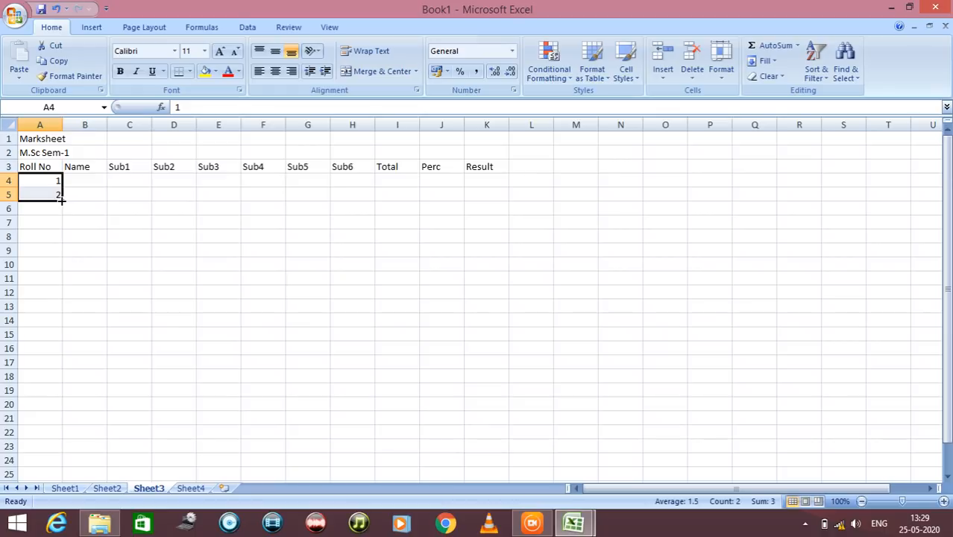
drag(63, 200, 63, 239)
Widen column B and enter the five students' first names in cells B4 to B8
click(79, 180)
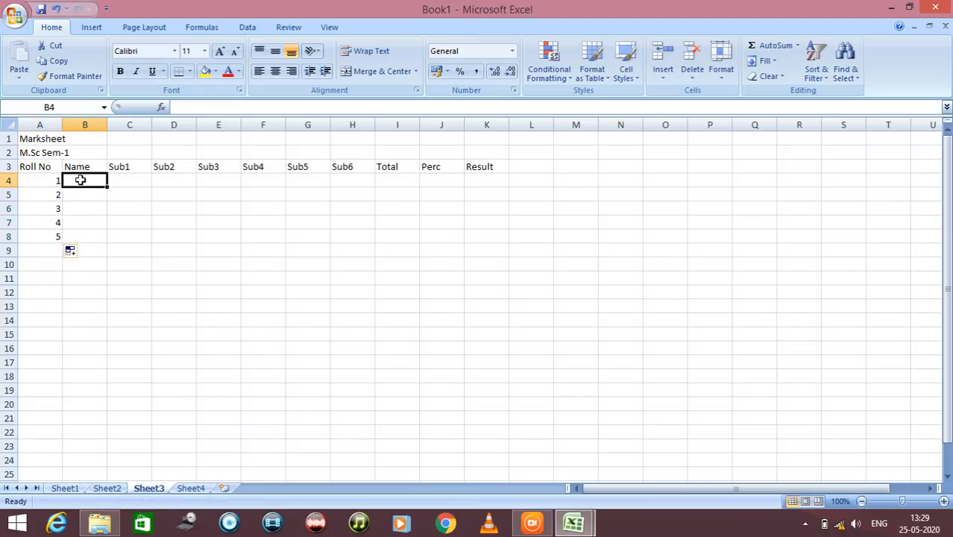
drag(107, 125, 135, 128)
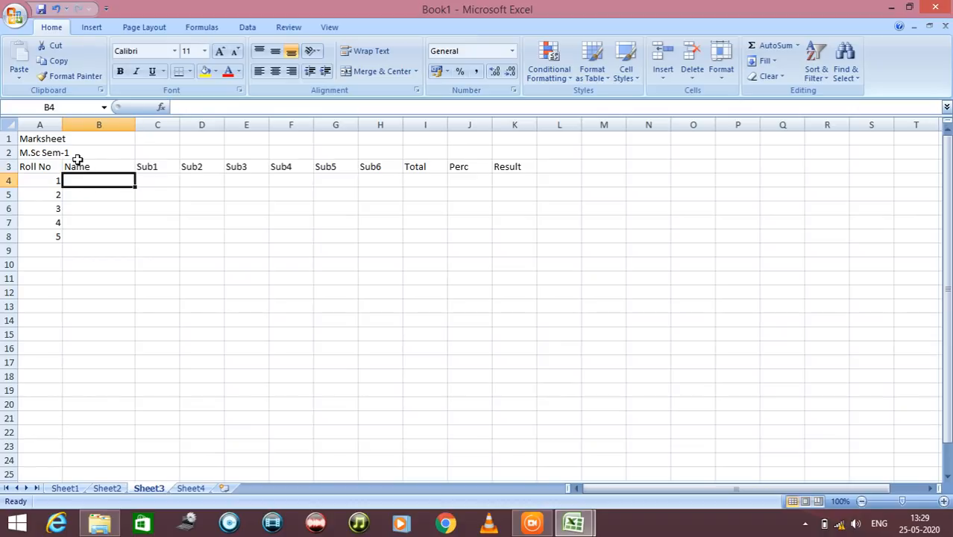
text(Jelam)
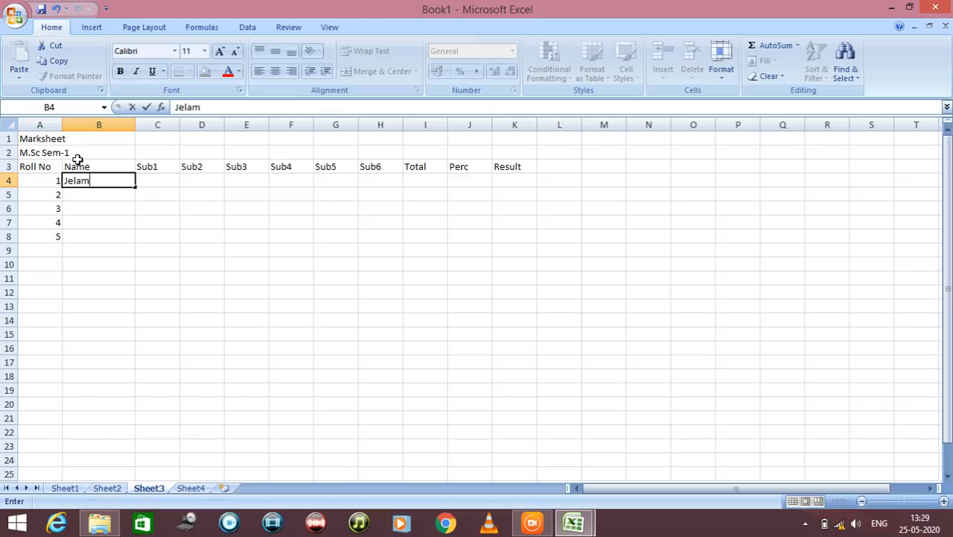
key(Return)
text(Lopa)
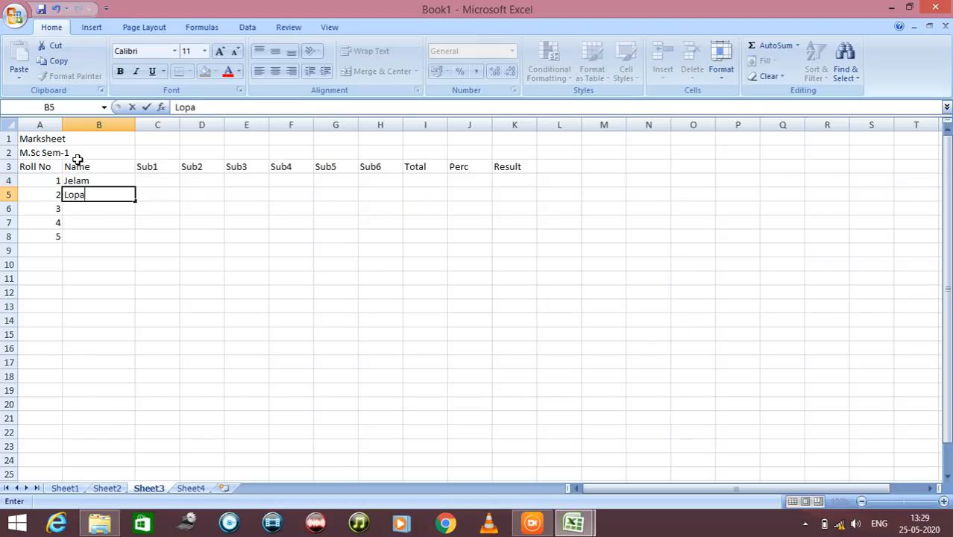
key(Return)
text(Rupal)
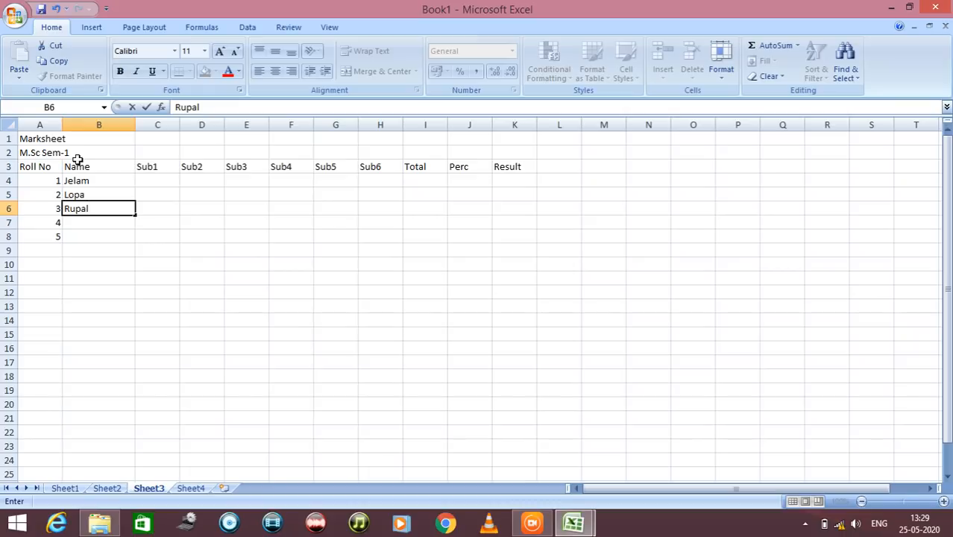
key(Return)
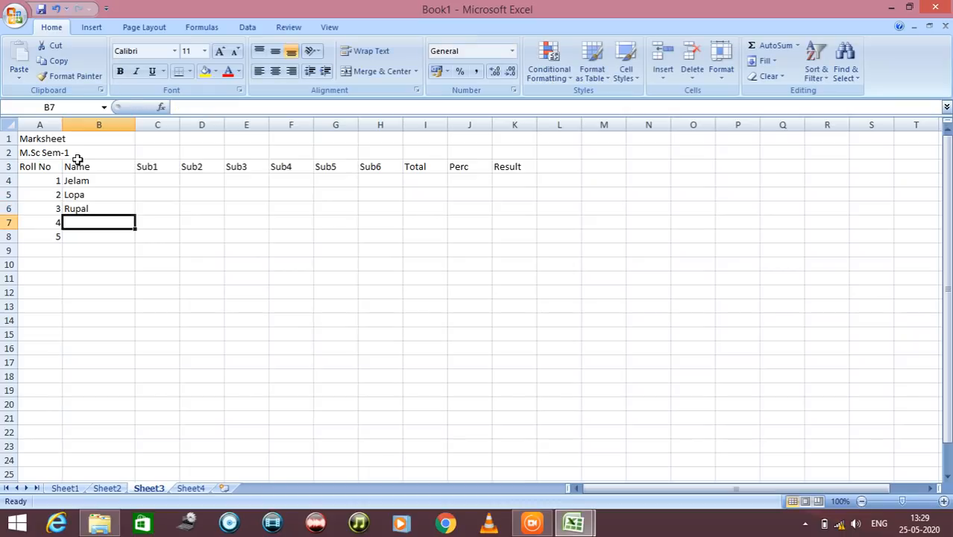
text(Hema)
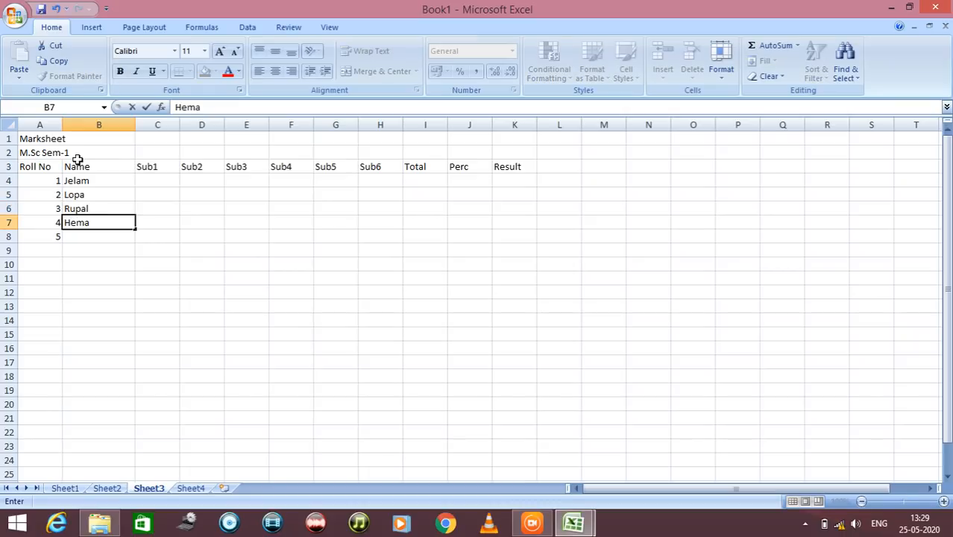
key(Return)
text(Khyati)
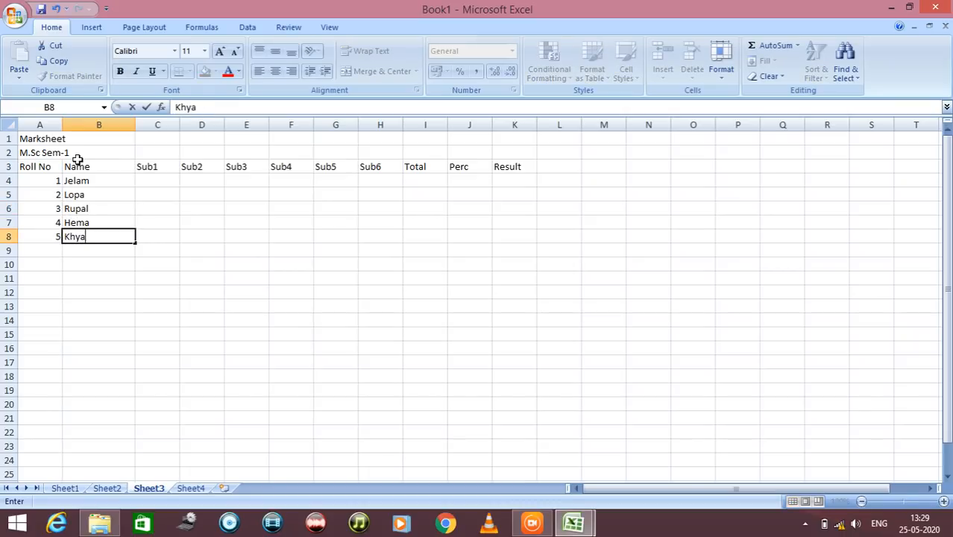
Enter roll number 1's marks in cells C4 to H4: 86, 47, 65, 85, 45 and 68
click(160, 181)
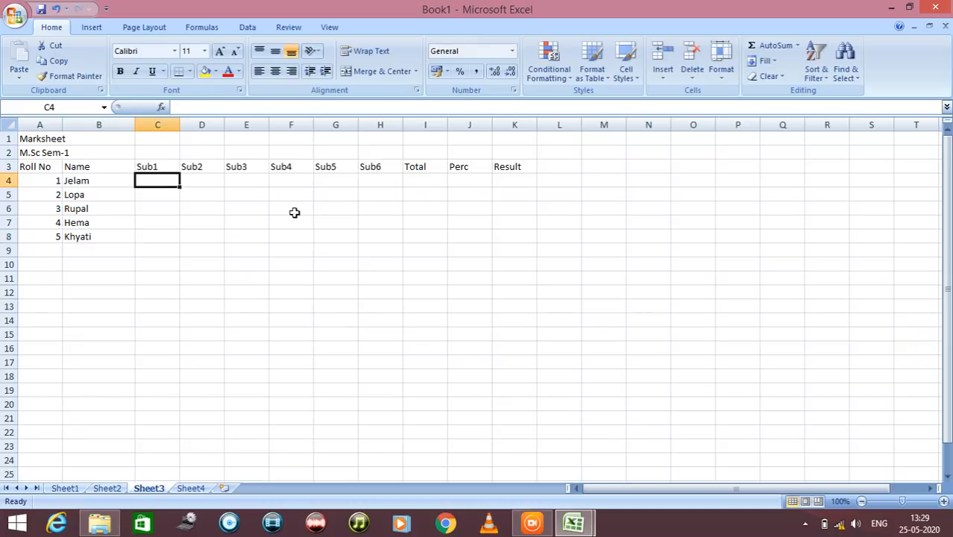
text(86)
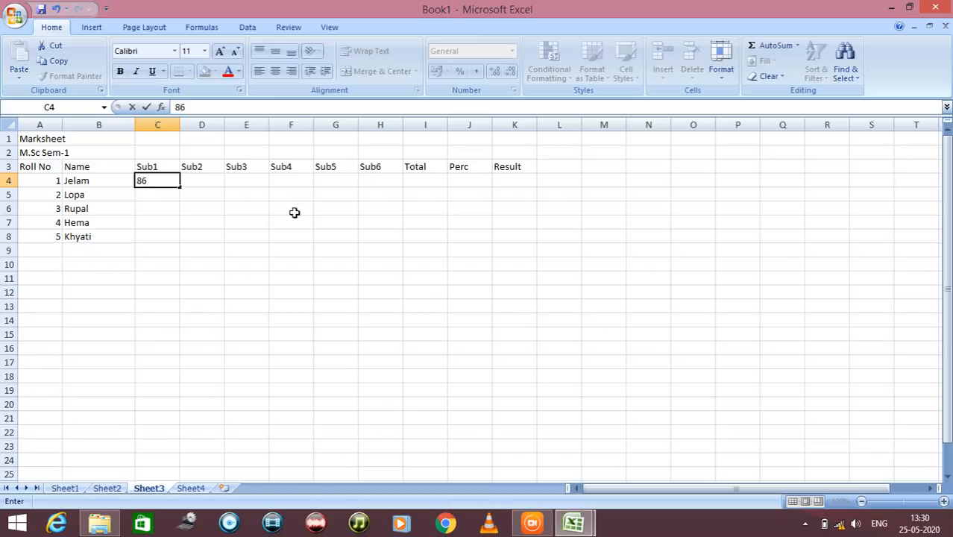
key(Tab)
text(47)
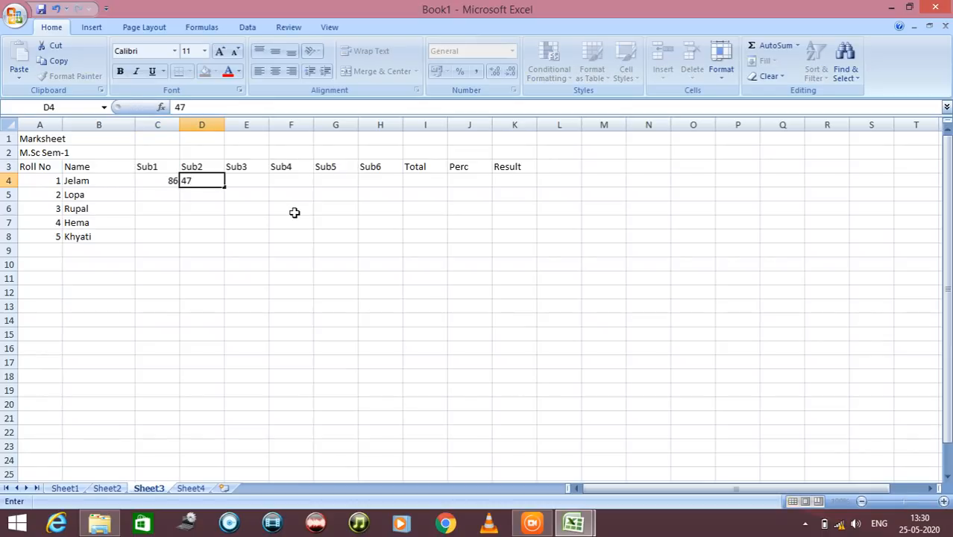
key(Tab)
text(65)
key(Tab)
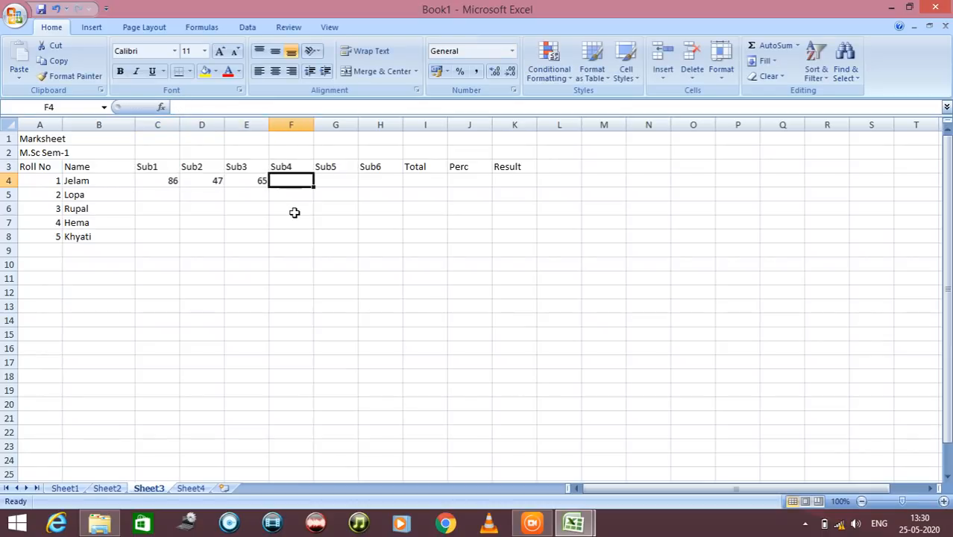
text(85)
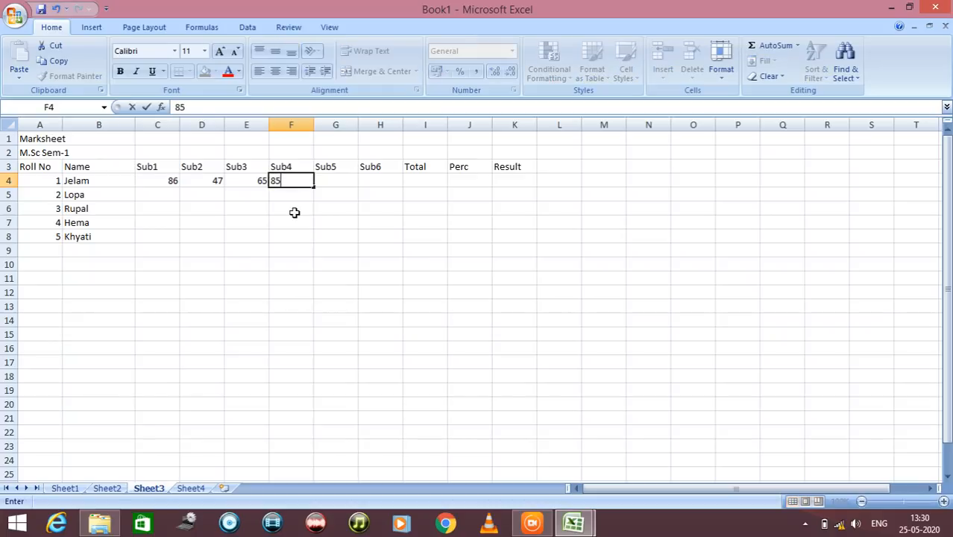
key(Tab)
text(45)
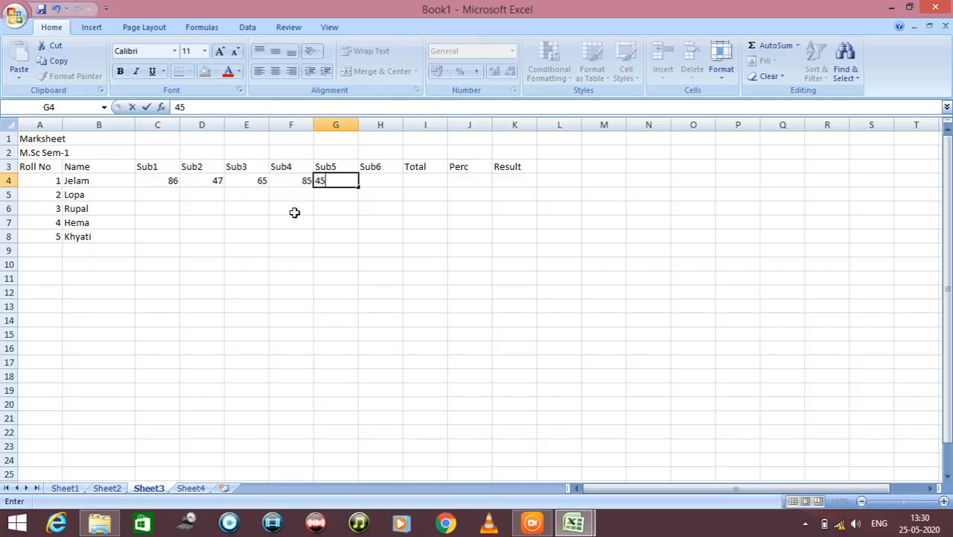
key(Tab)
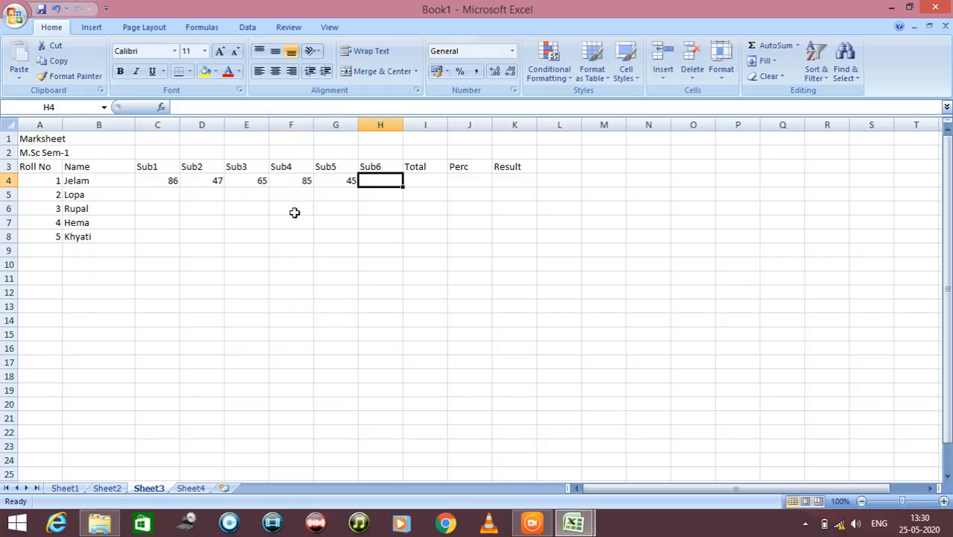
text(68)
key(Return)
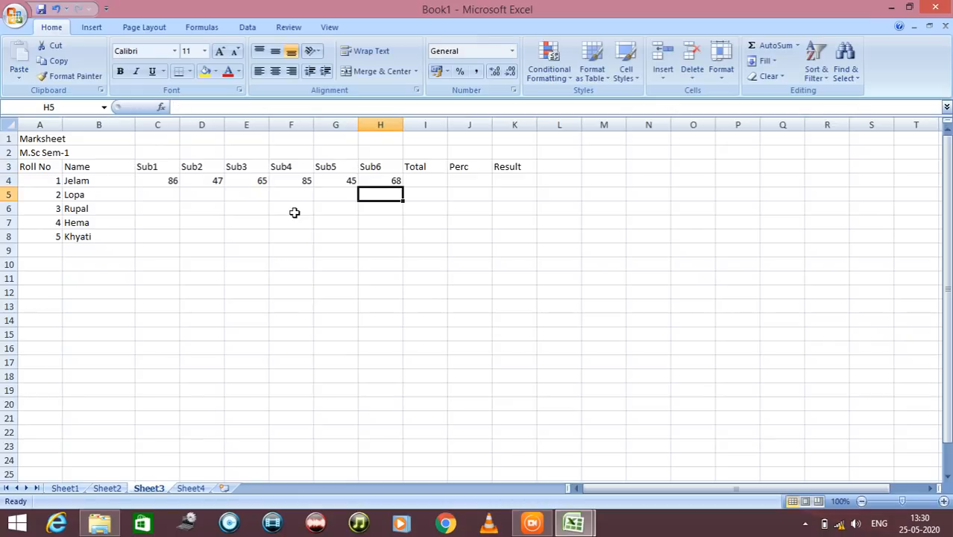
Enter roll number 2's marks from cell H5 back to C5: 25, 45, 78, 87, 95 and 38
text(25)
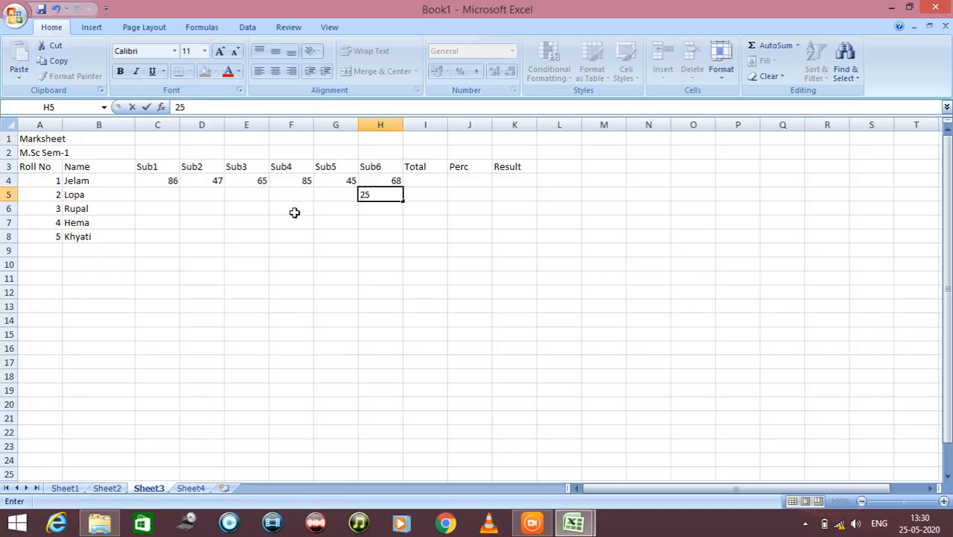
key(Left)
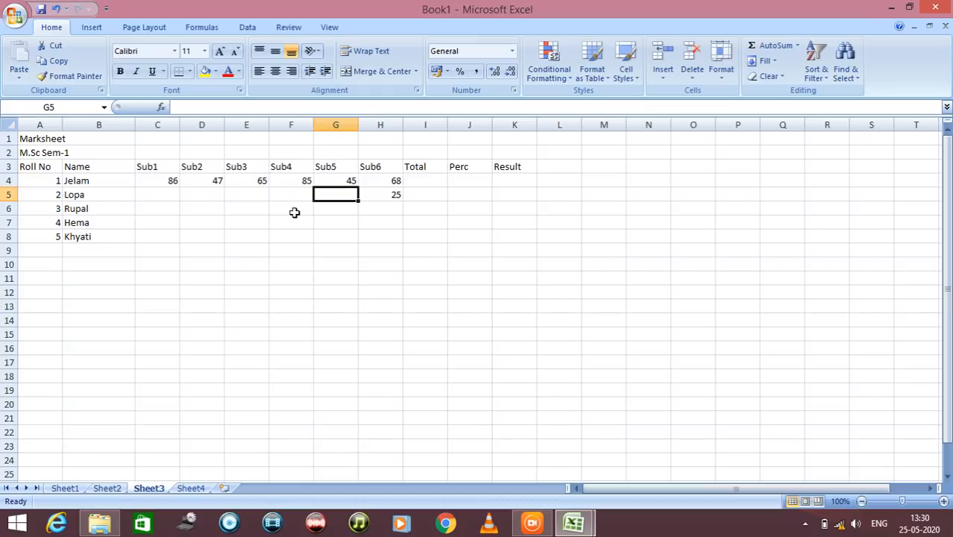
text(45)
key(Left)
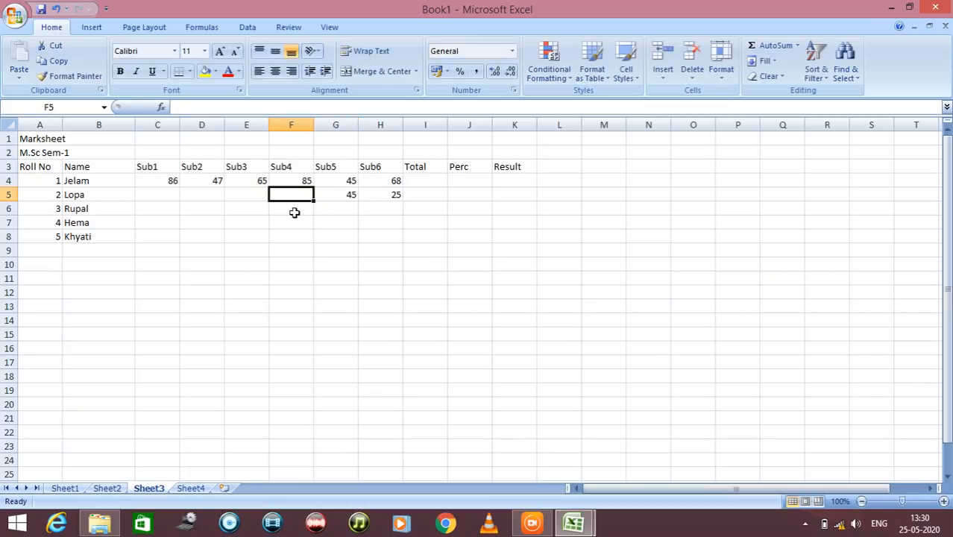
text(78)
key(Left)
text(87)
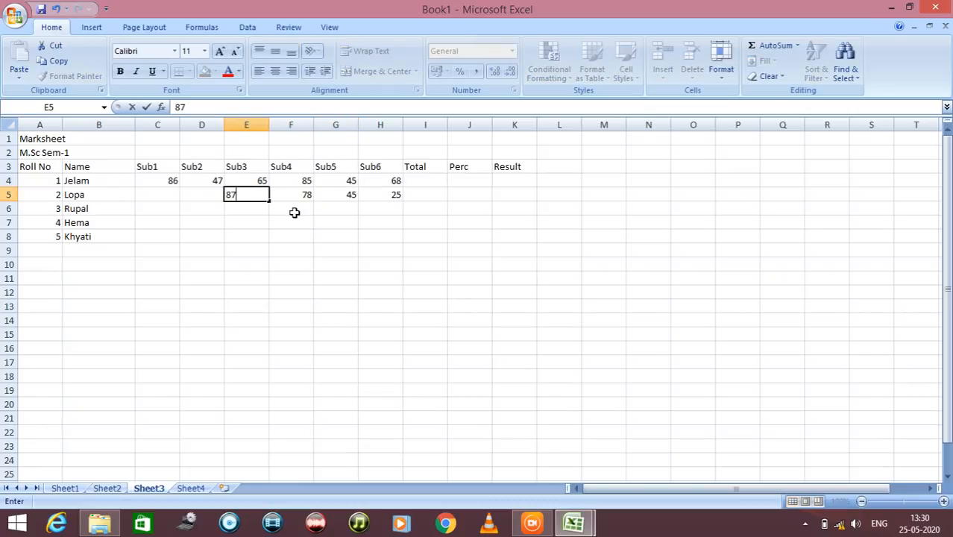
key(Left)
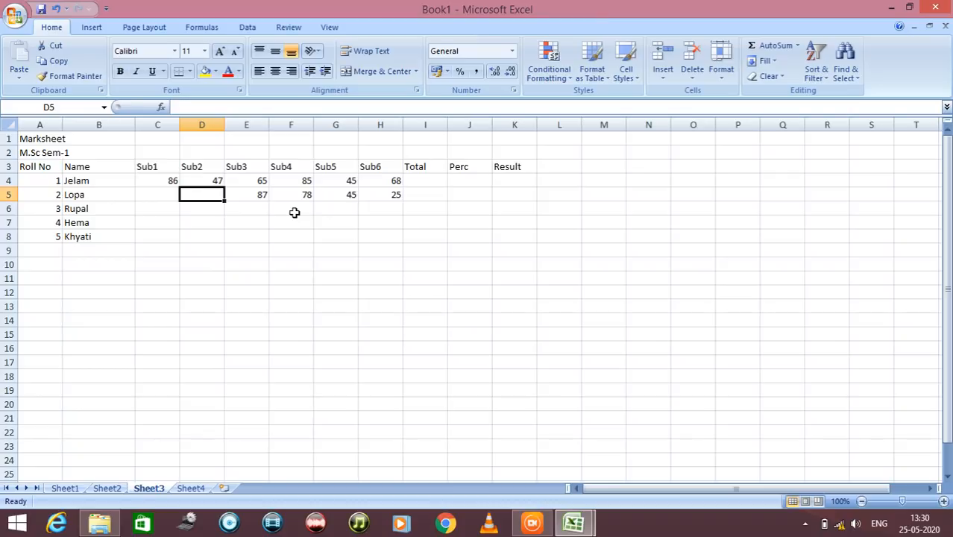
text(95)
key(Left)
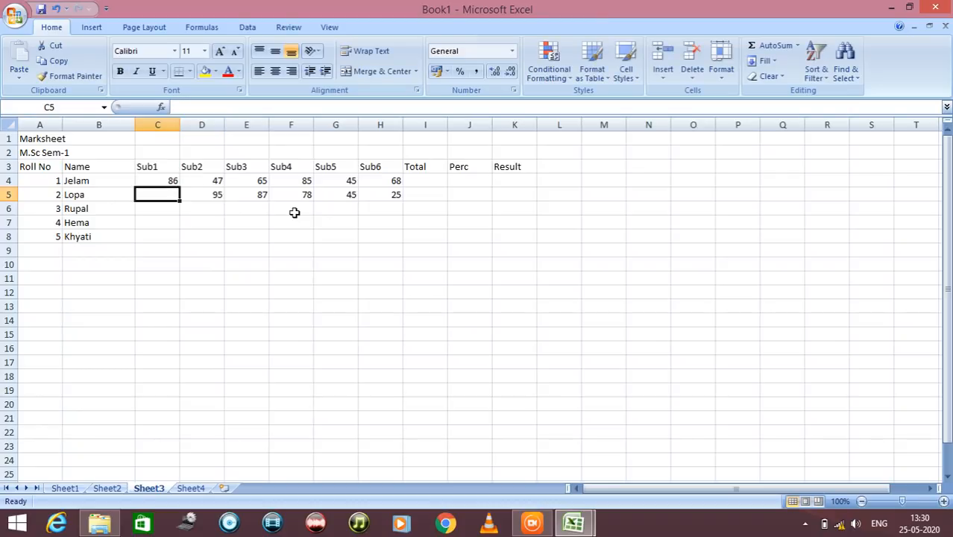
text(3)
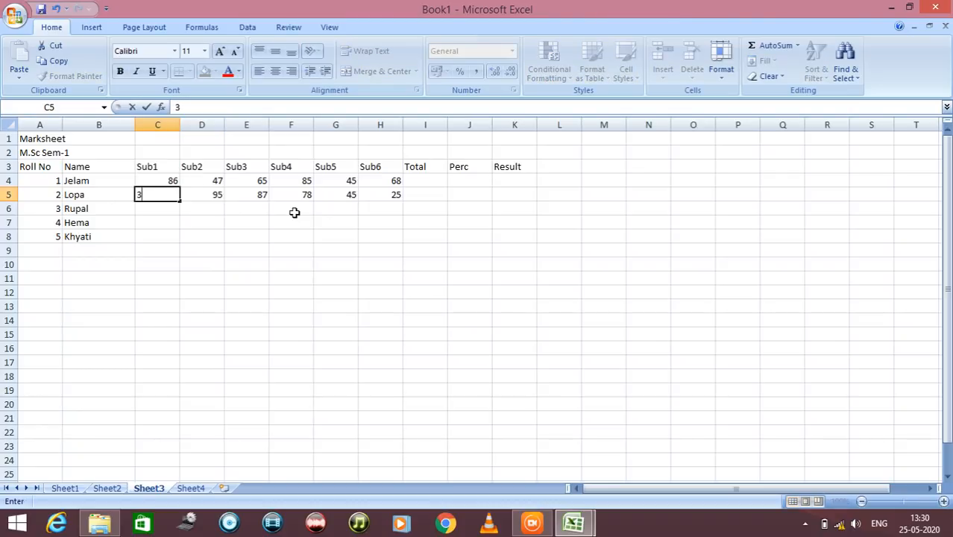
text(8)
key(Return)
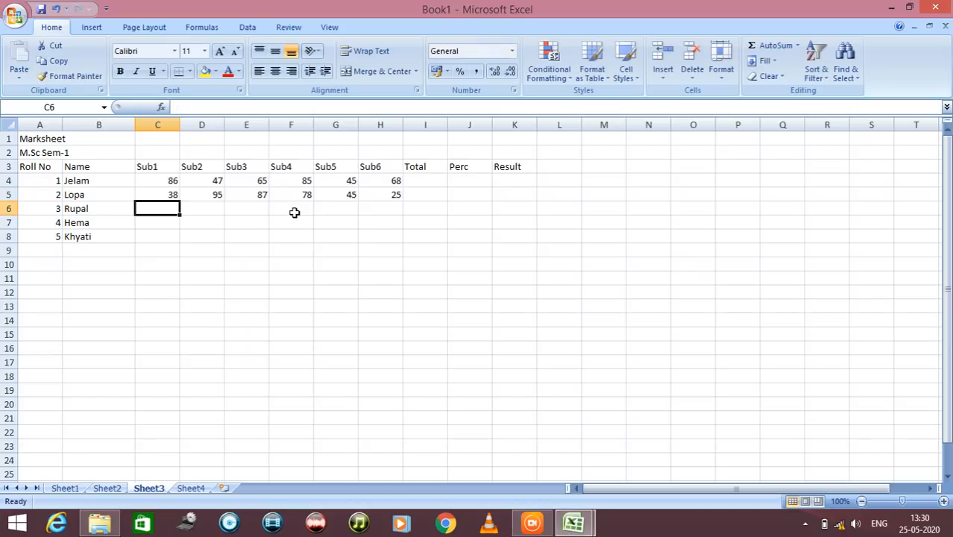
Enter roll number 3's marks in cells C6 to H6: 45, 60, 65, 75, 85 and 95
text(45)
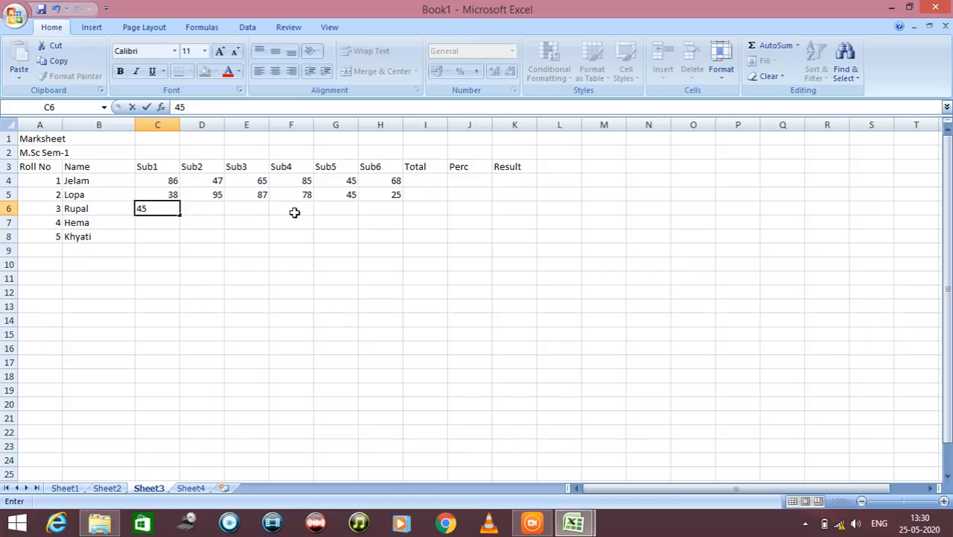
key(Tab)
text(60)
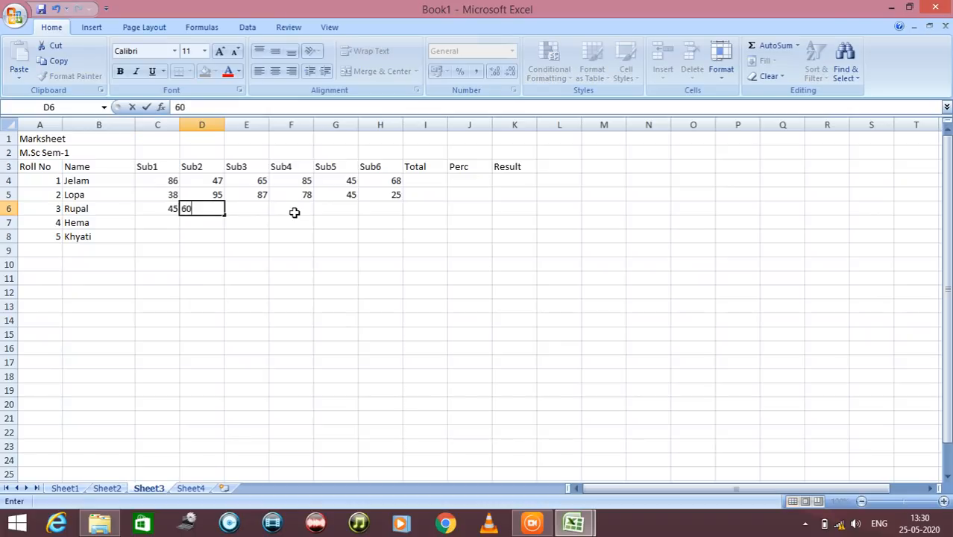
key(Tab)
text(65)
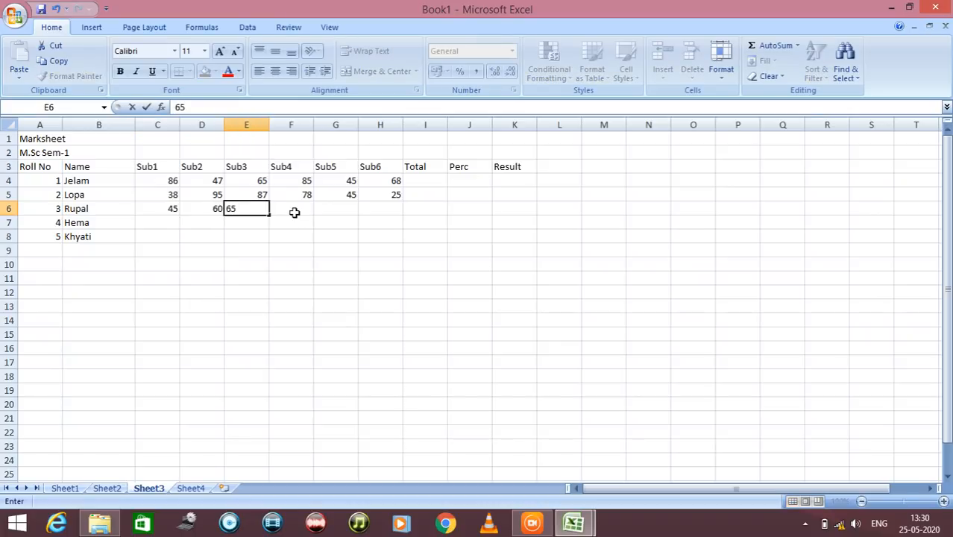
key(Tab)
text(75)
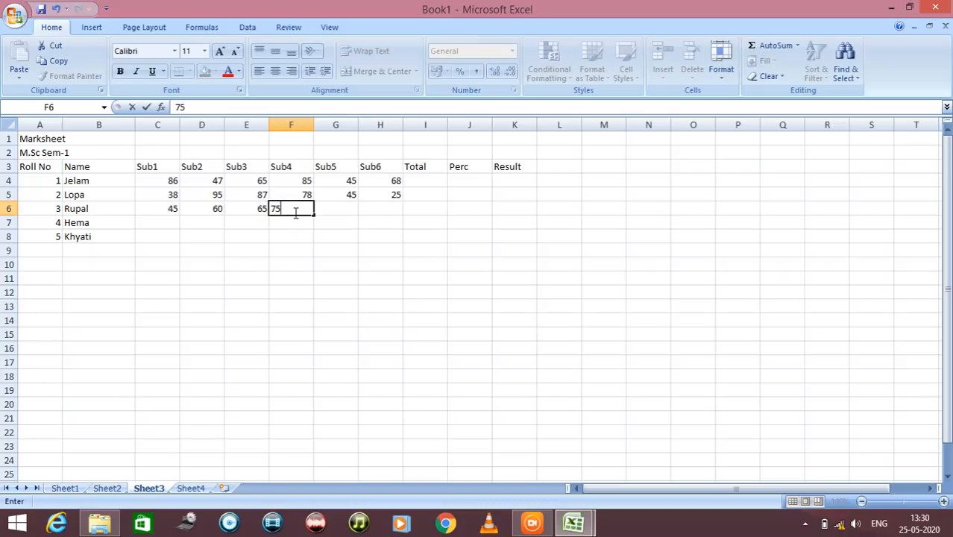
key(Tab)
text(85)
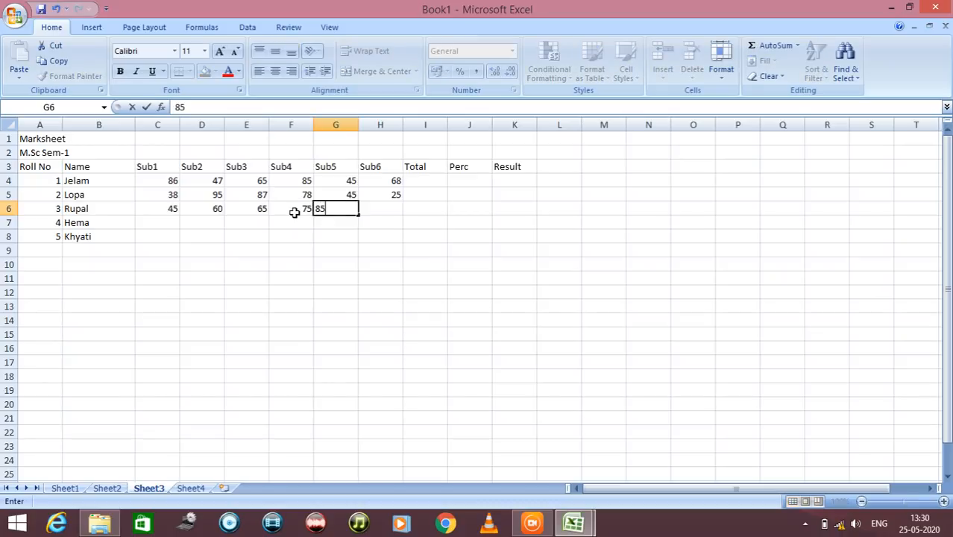
key(Tab)
text(95)
key(Return)
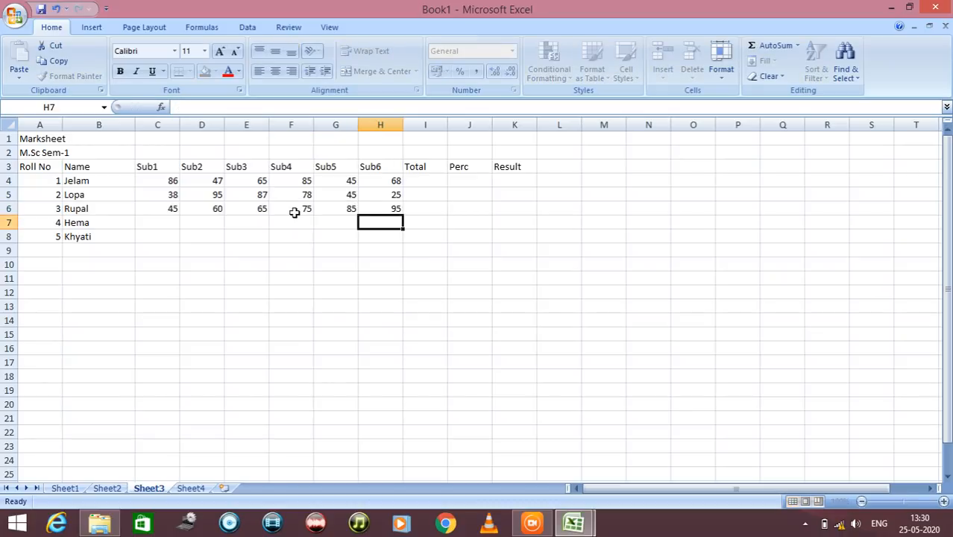
Enter roll number 4's marks in cells C7 to H7: 75, 85, 95, 65, 45 and 75
key(Left)
key(Left)
key(Left)
key(Left)
key(Left)
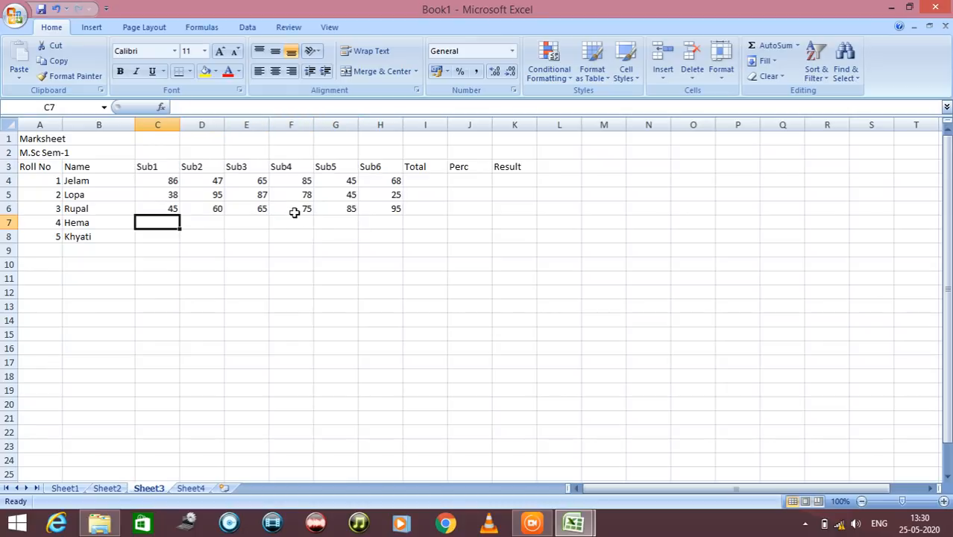
text(75)
key(Tab)
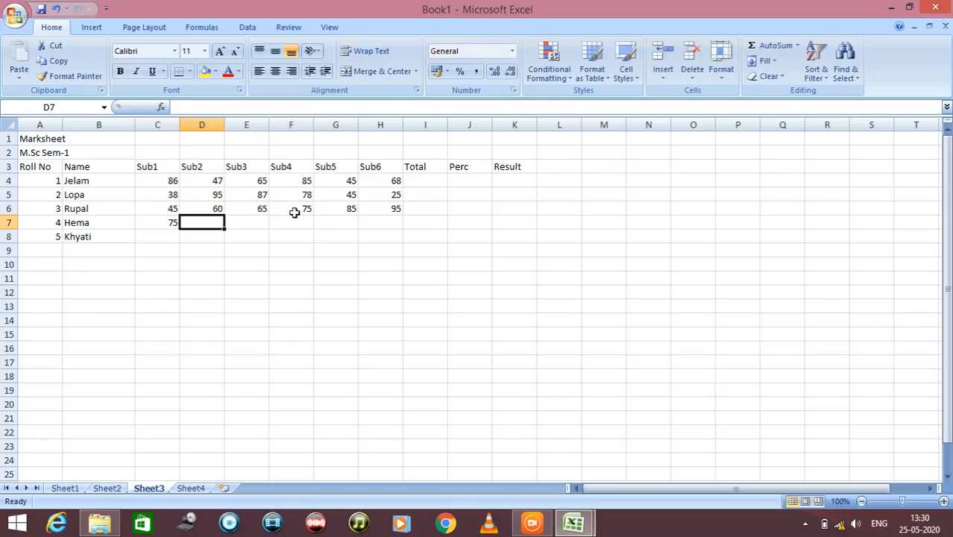
text(85)
key(Tab)
text(95)
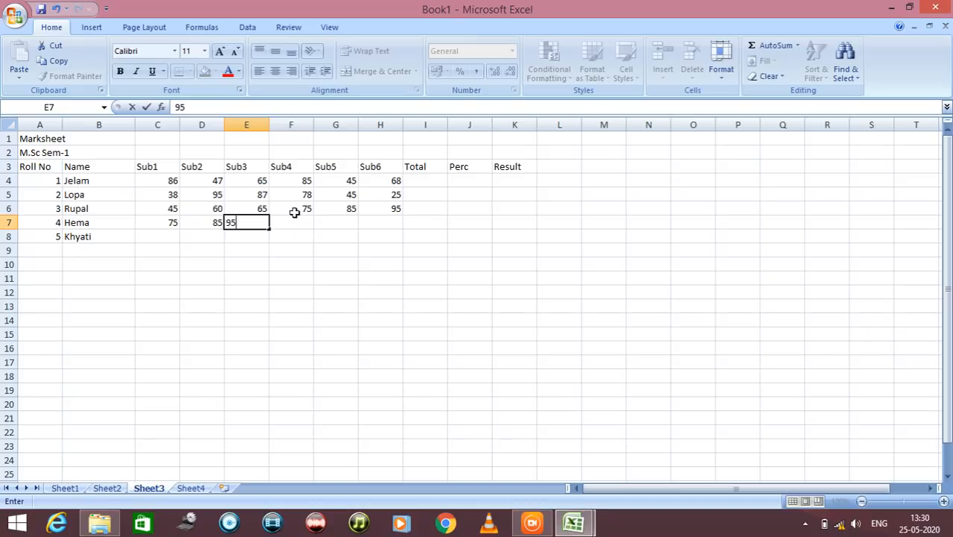
key(Tab)
text(65)
key(Tab)
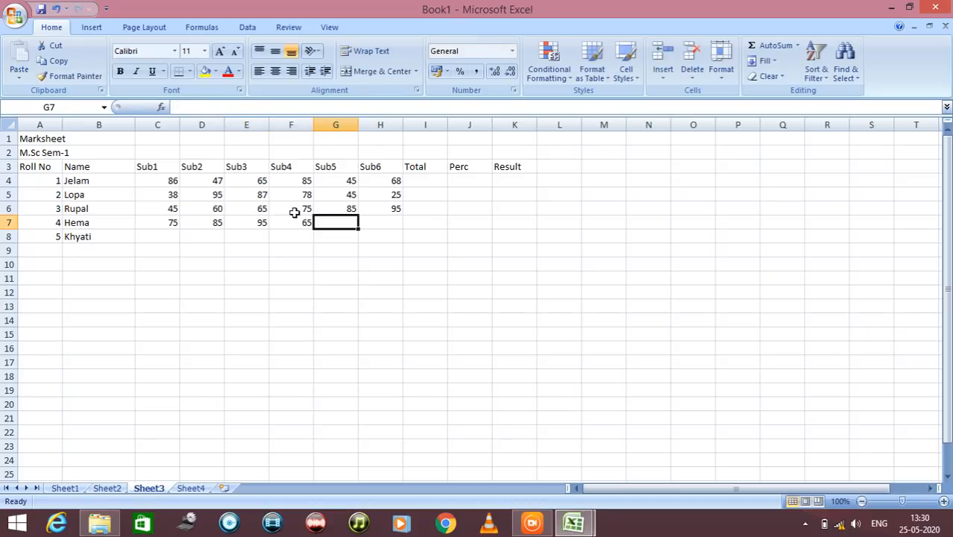
text(45)
key(Tab)
text(75)
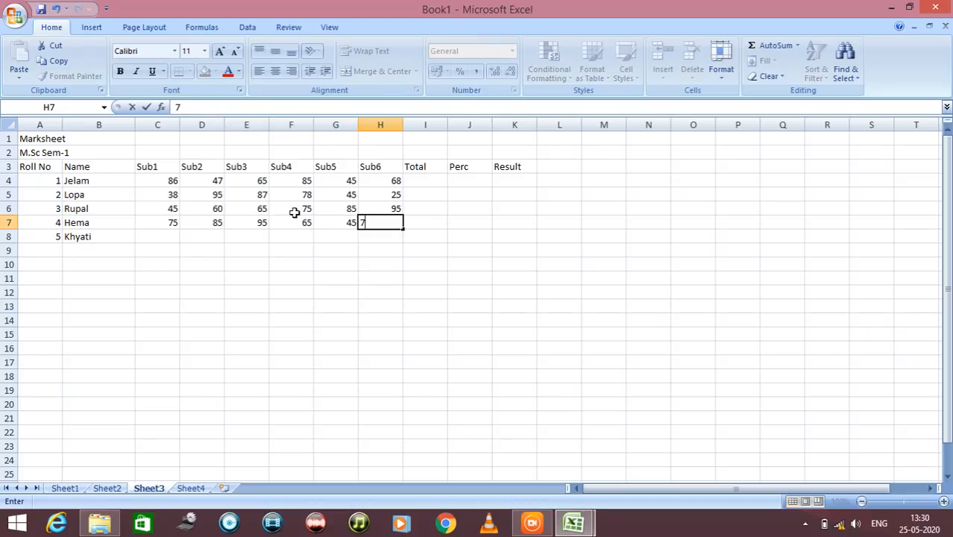
key(Return)
Enter roll number 5's marks in cells C8 to H8: 45, 25, 45, 68, 75 and 70
key(Left)
key(Left)
key(Left)
key(Left)
key(Left)
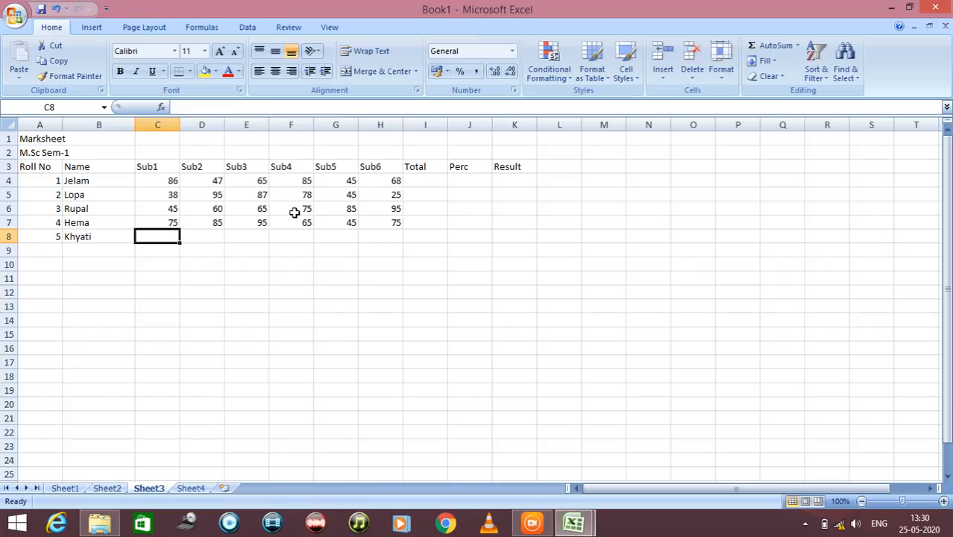
text(45)
key(Tab)
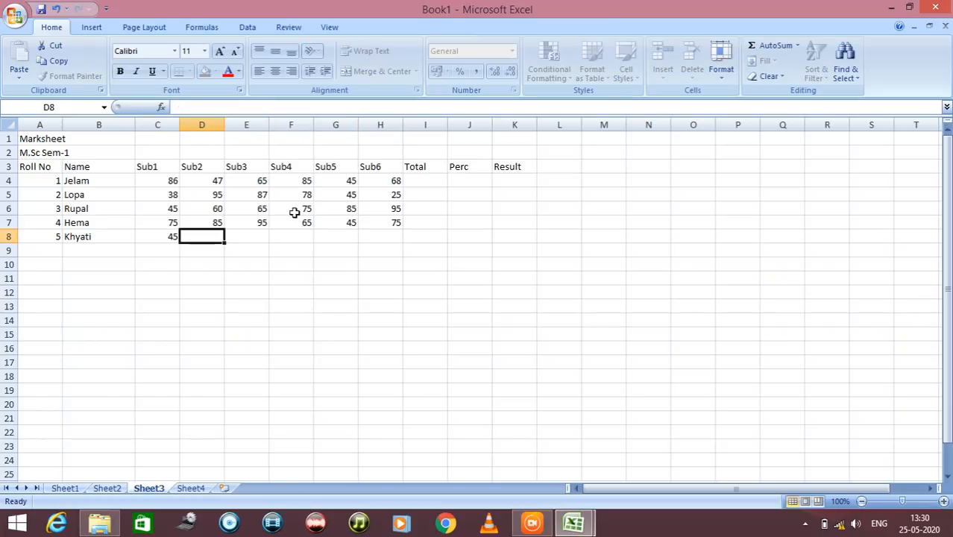
text(25)
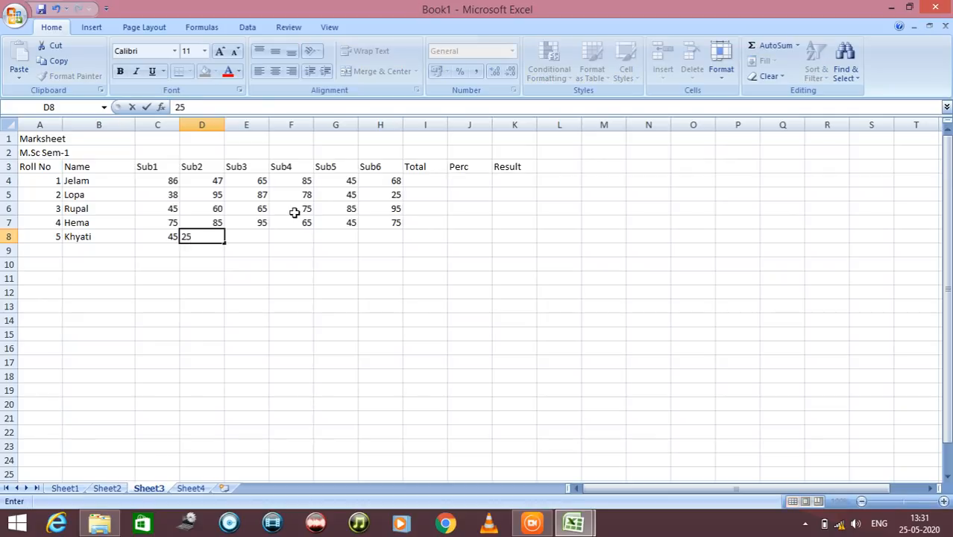
key(Tab)
text(45)
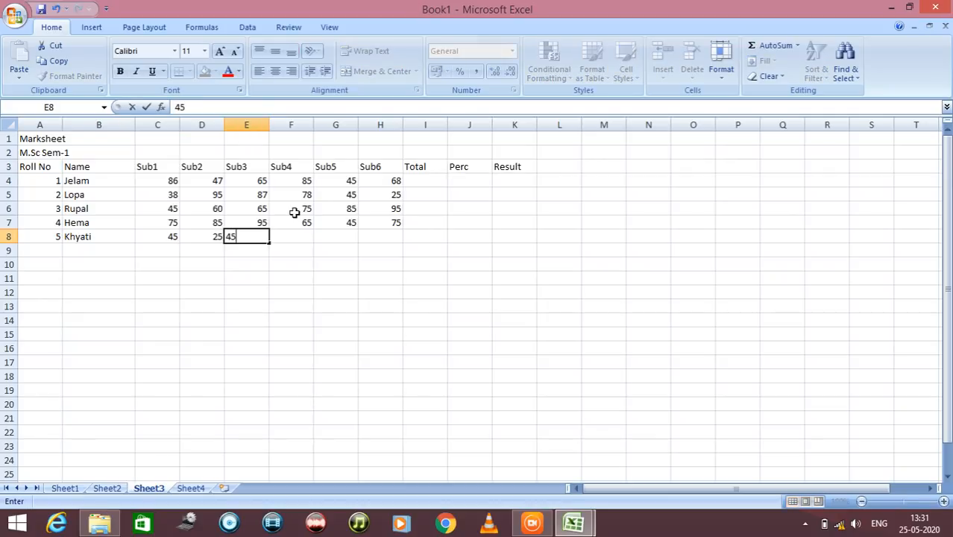
key(Tab)
text(68)
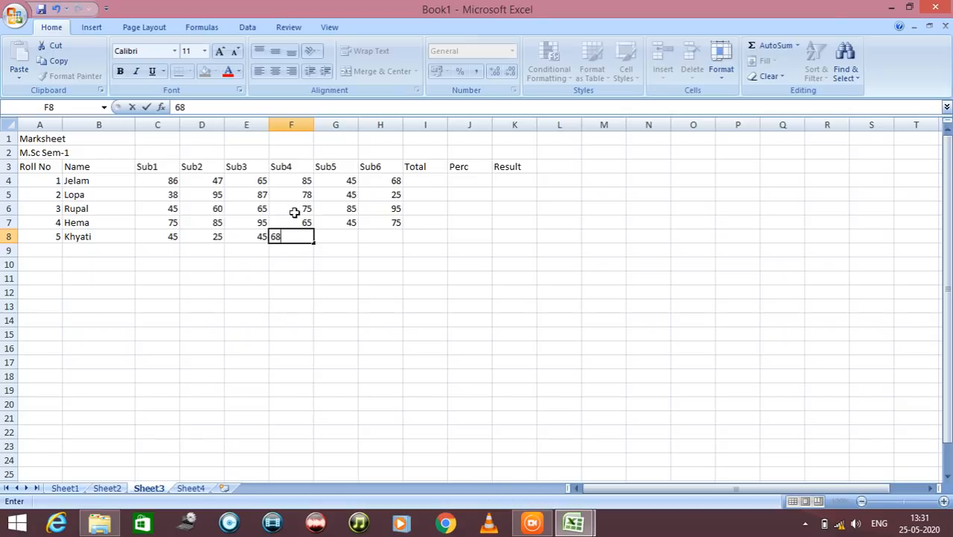
key(Tab)
text(75)
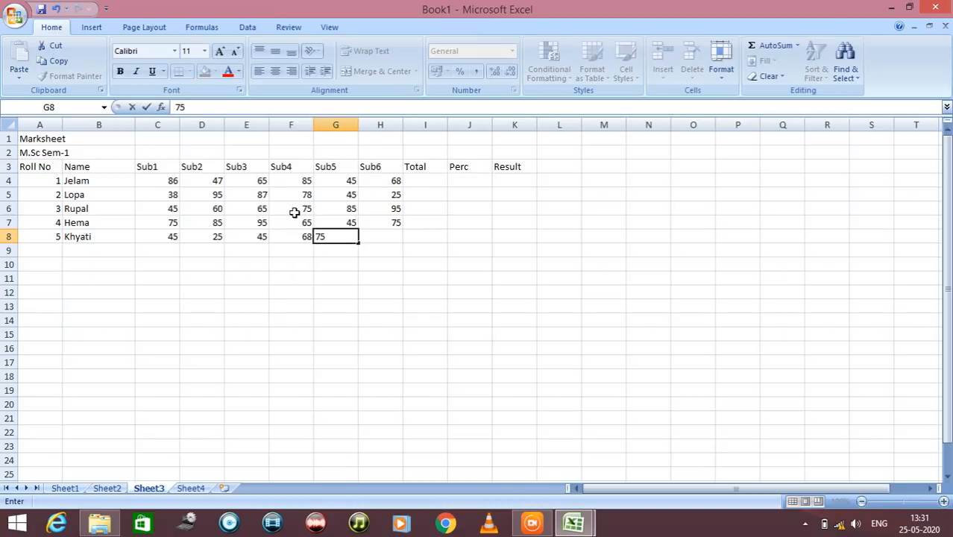
key(Tab)
text(70)
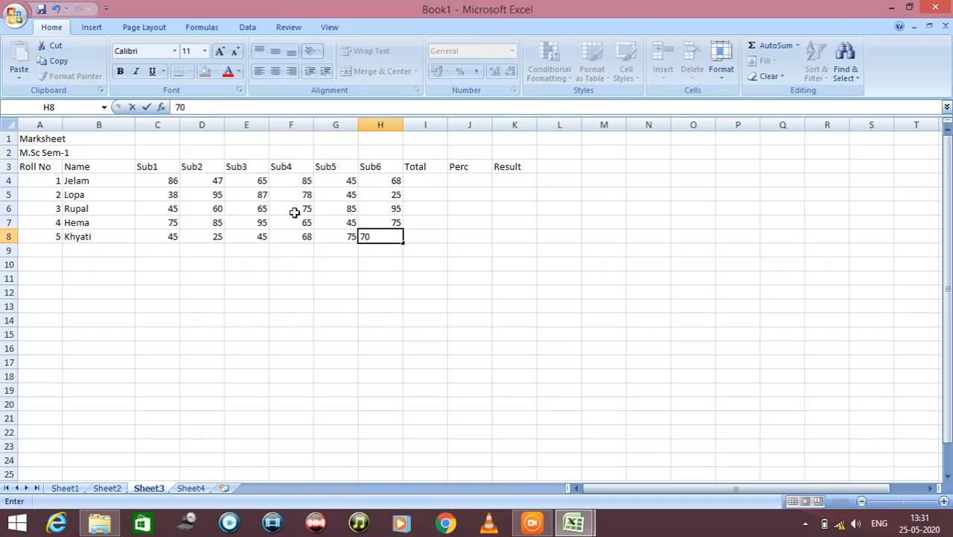
click(416, 184)
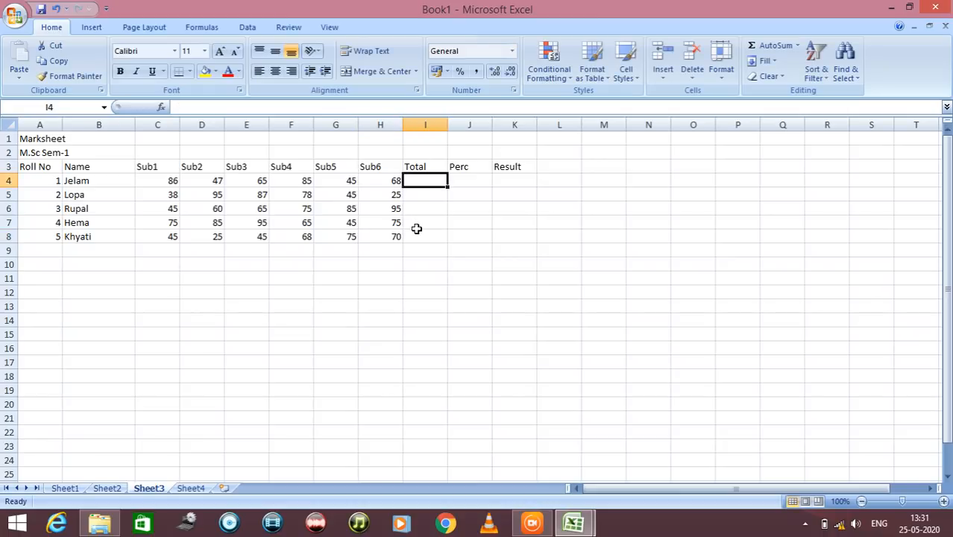
Merge and center the Marksheet title across A1:K1 and the M.Sc Sem-1 subtitle across A2:K2
click(41, 140)
drag(41, 140, 504, 147)
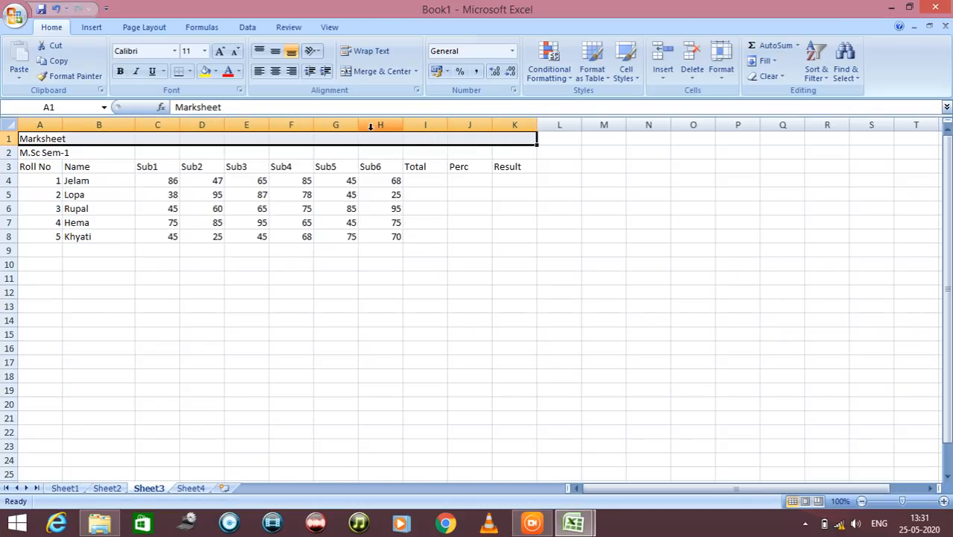
click(371, 72)
drag(23, 153, 504, 146)
click(382, 71)
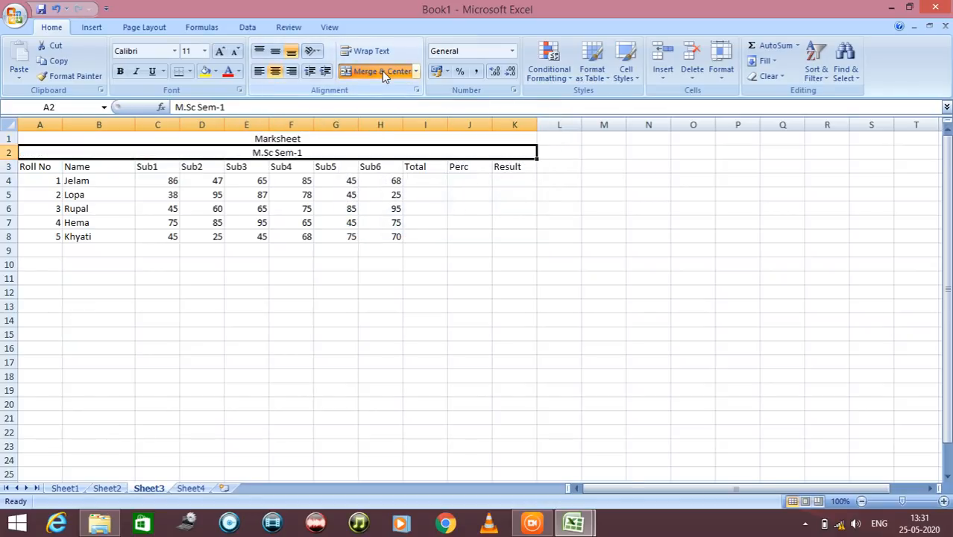
click(459, 237)
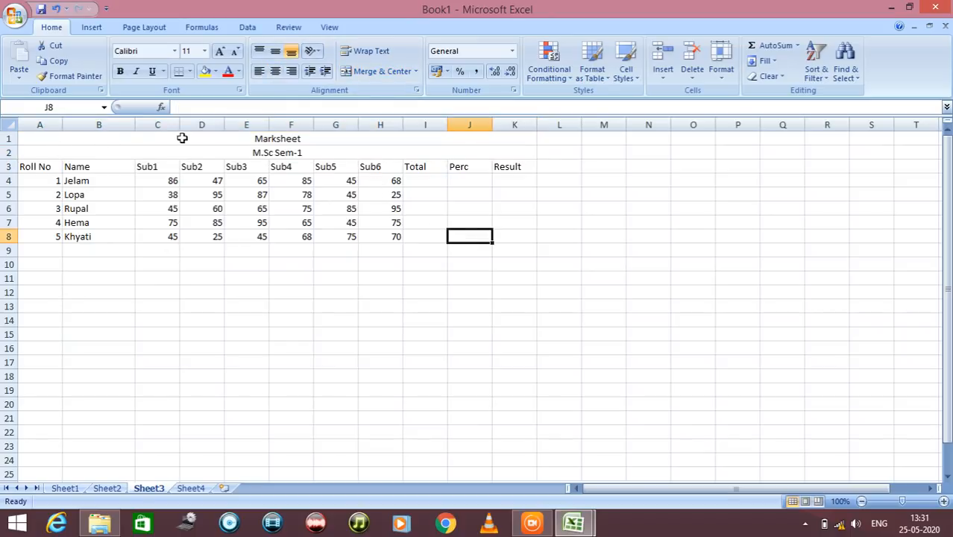
Format the two title rows in Times New Roman, size 20, bold
drag(186, 139, 200, 153)
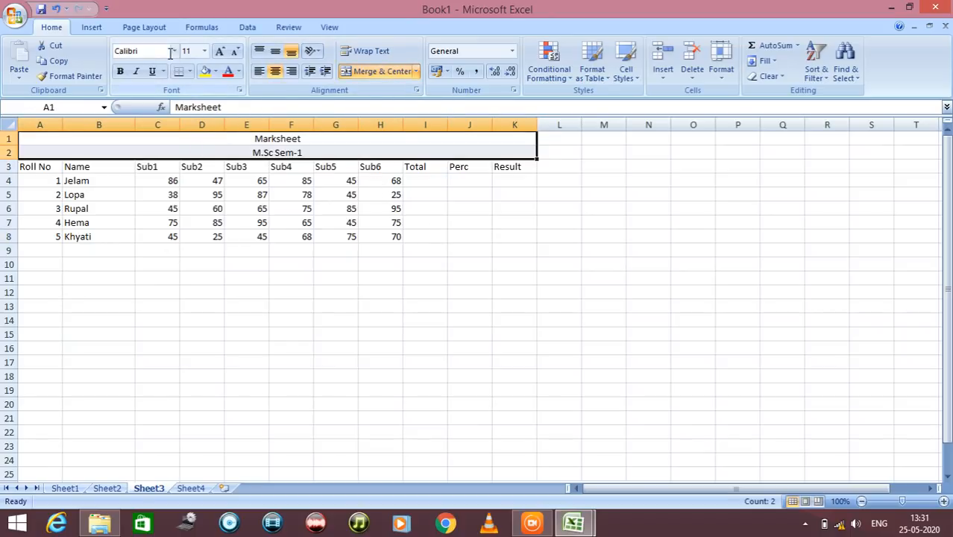
click(175, 50)
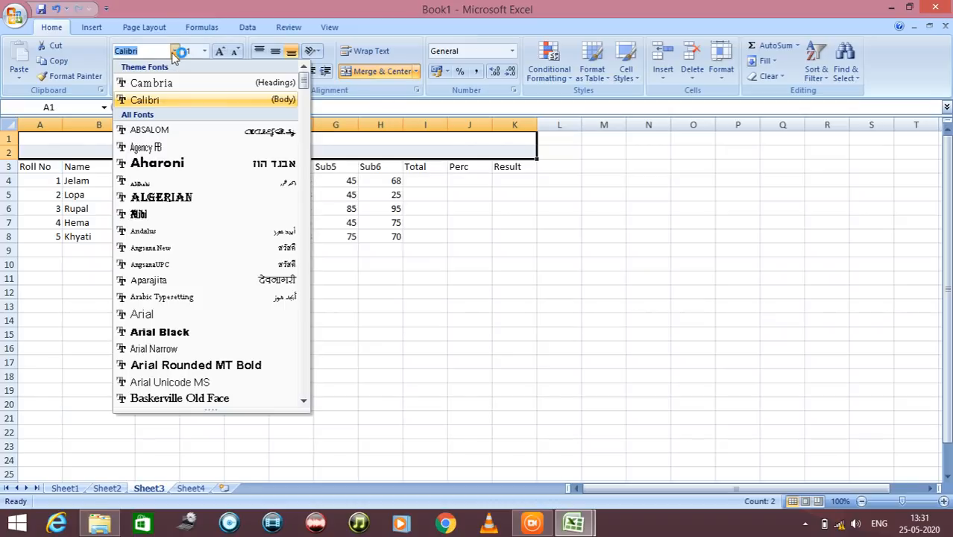
text(ti)
key(Return)
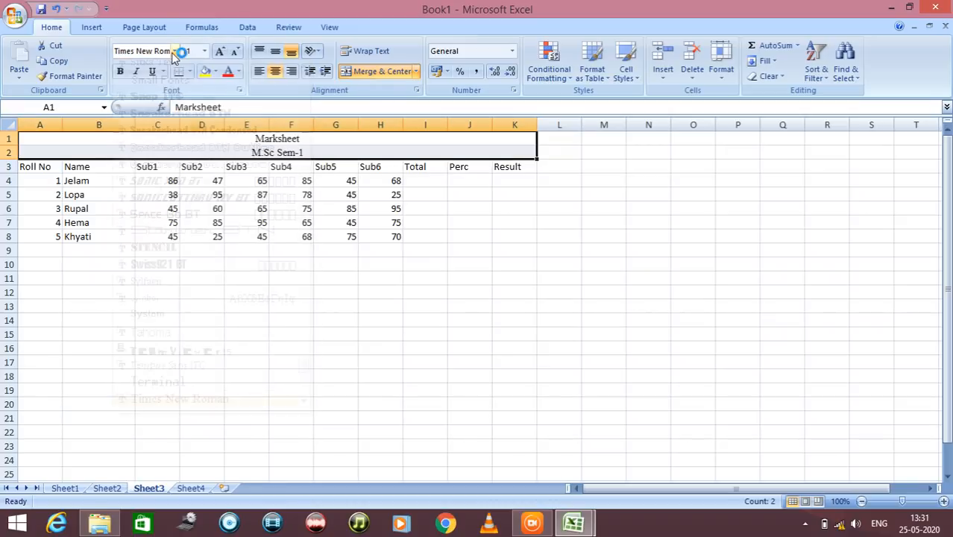
click(204, 50)
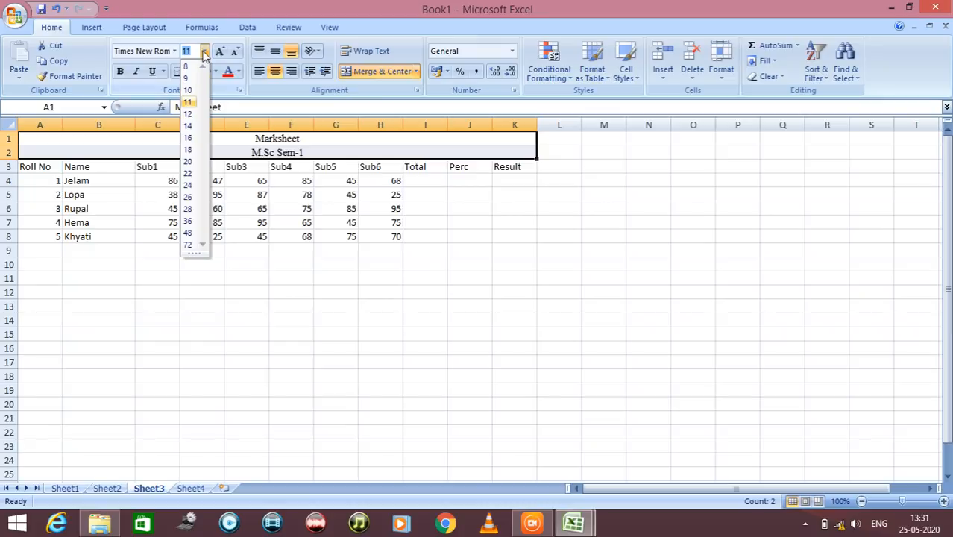
click(191, 163)
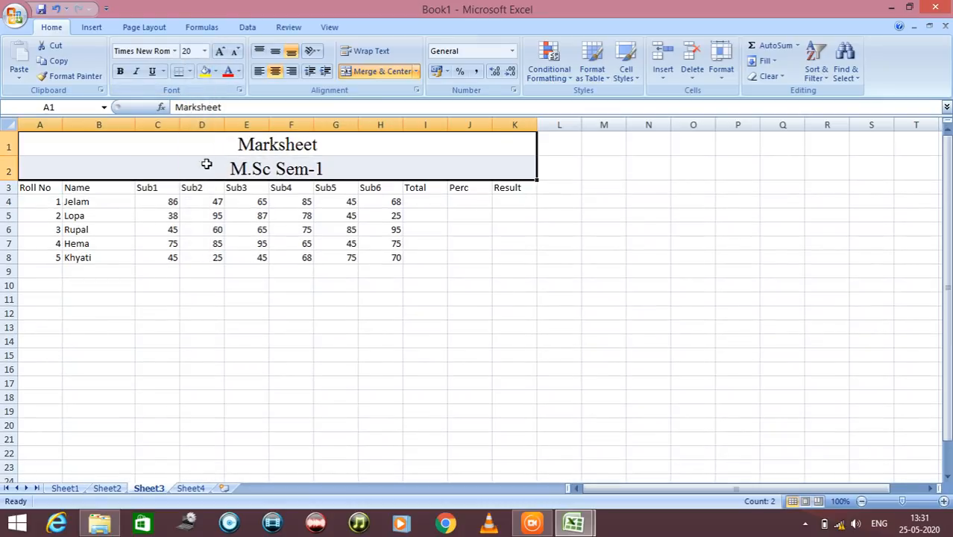
click(119, 71)
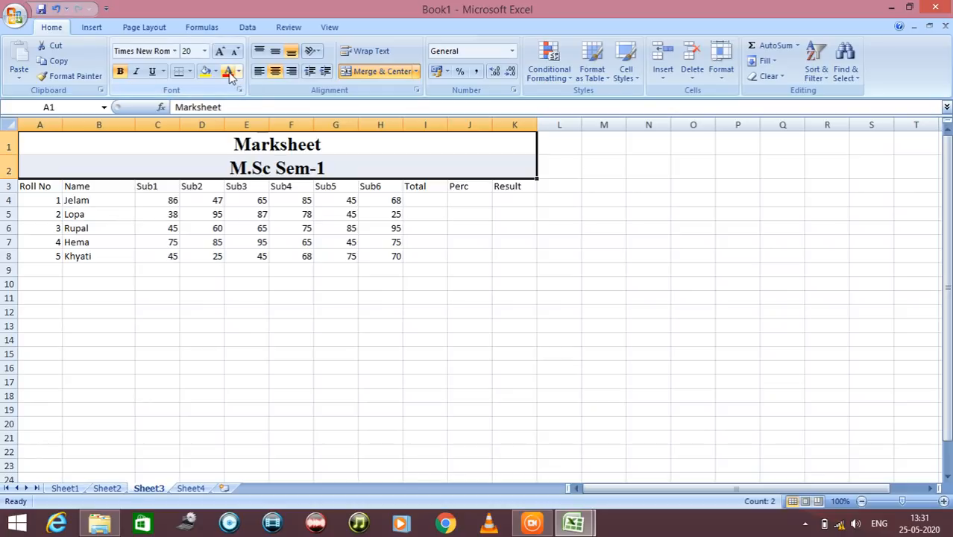
click(207, 186)
Make the column headings in A3:K3 bold and center them
click(24, 191)
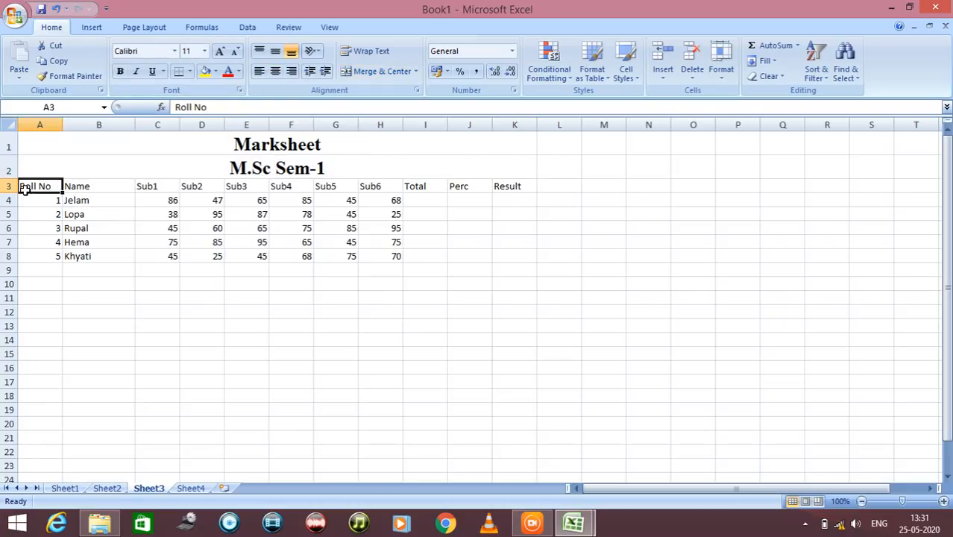
drag(24, 191, 510, 185)
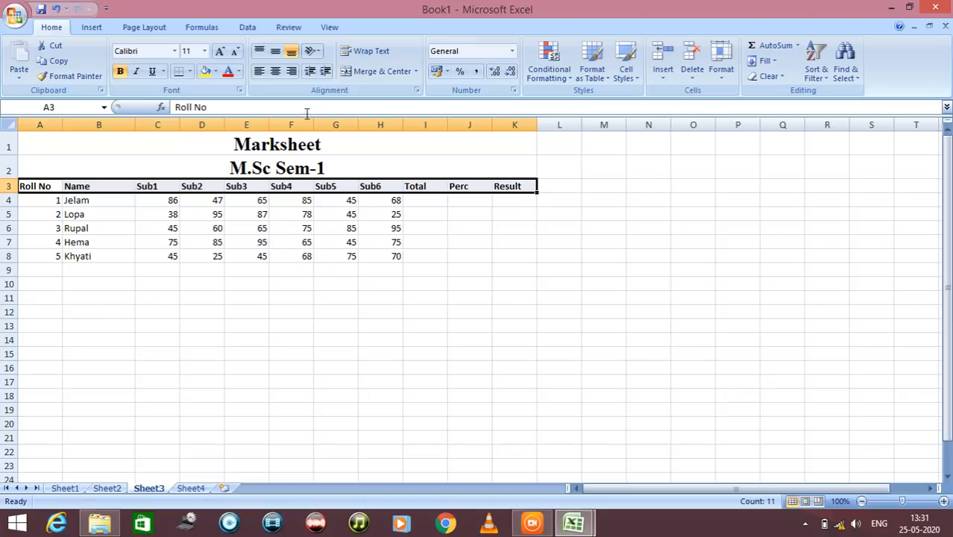
click(275, 73)
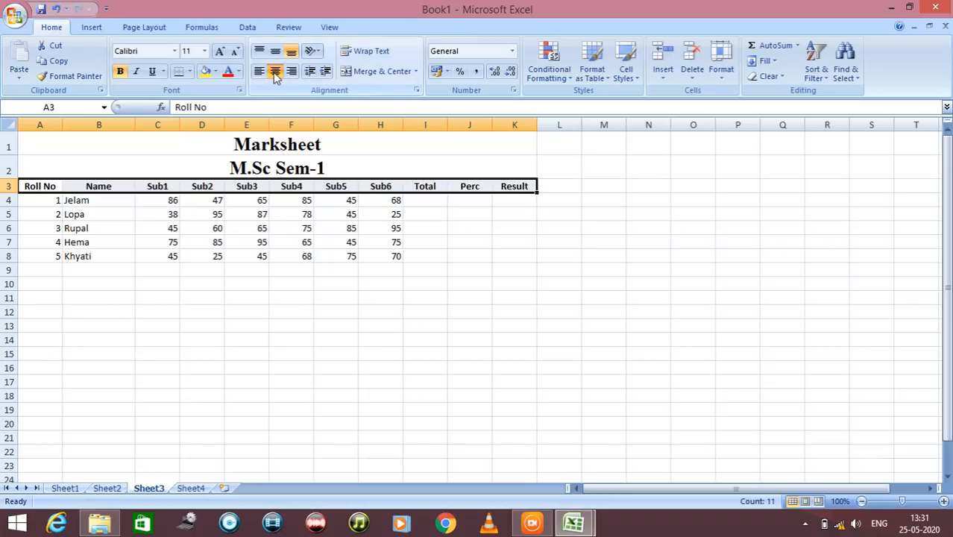
click(418, 243)
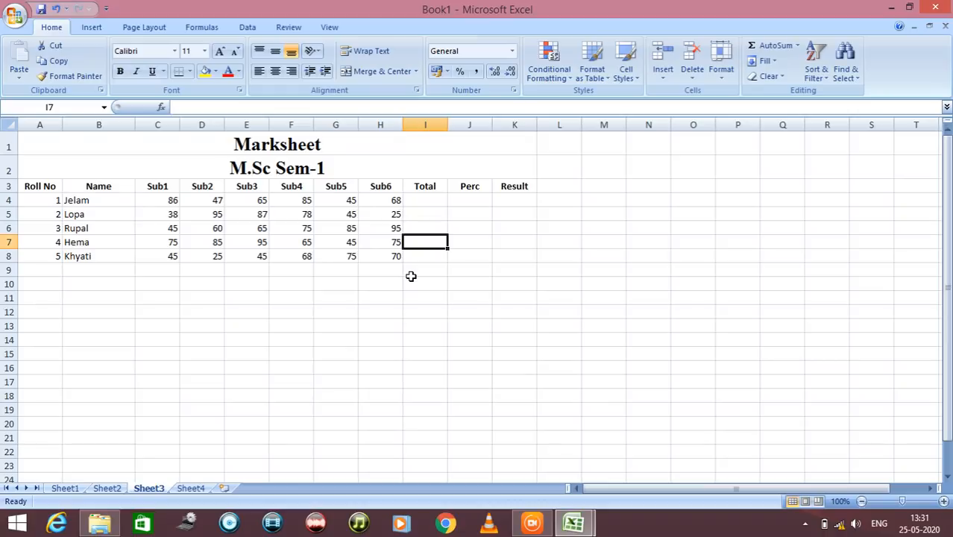
Enter the formula =SUM(C4:H4) in I4 to total roll number 1's marks
click(415, 201)
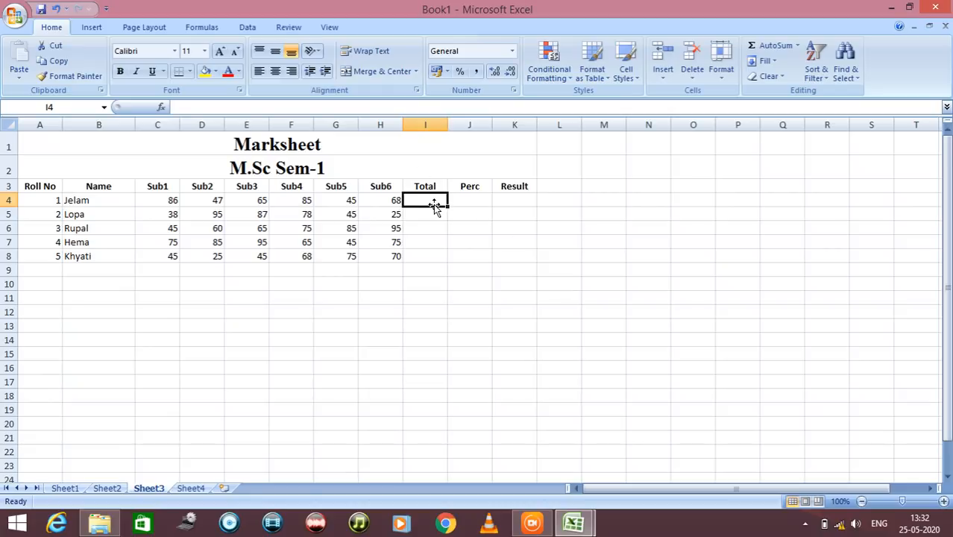
text(=)
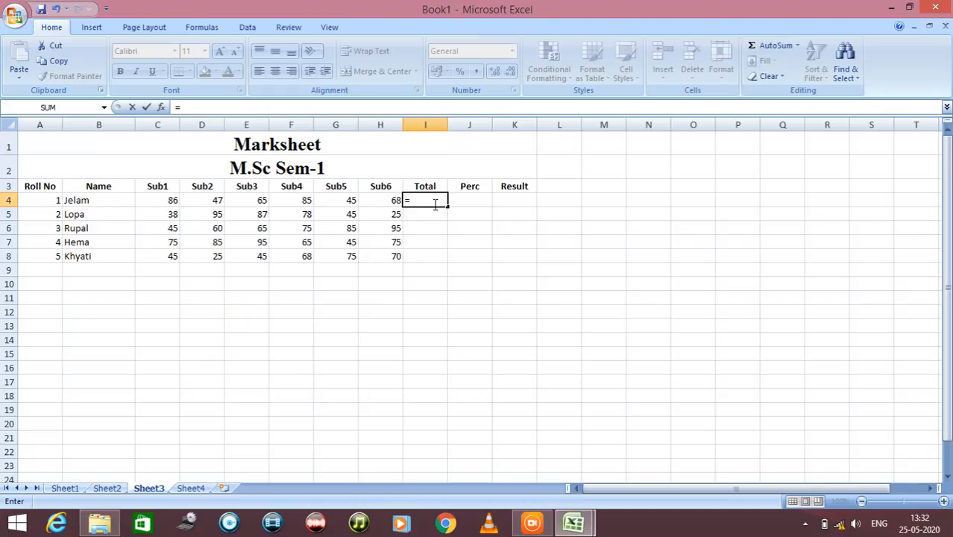
text(su)
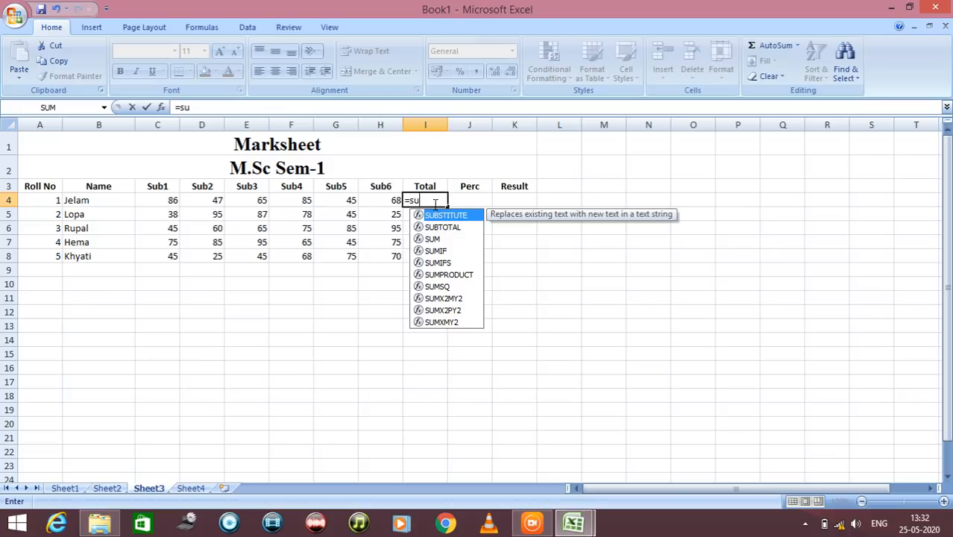
text(m)
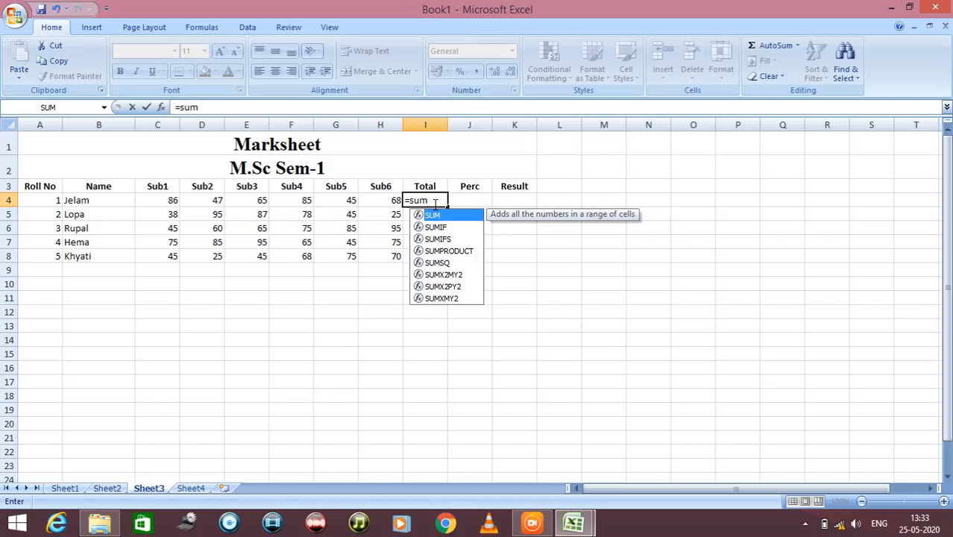
text(()
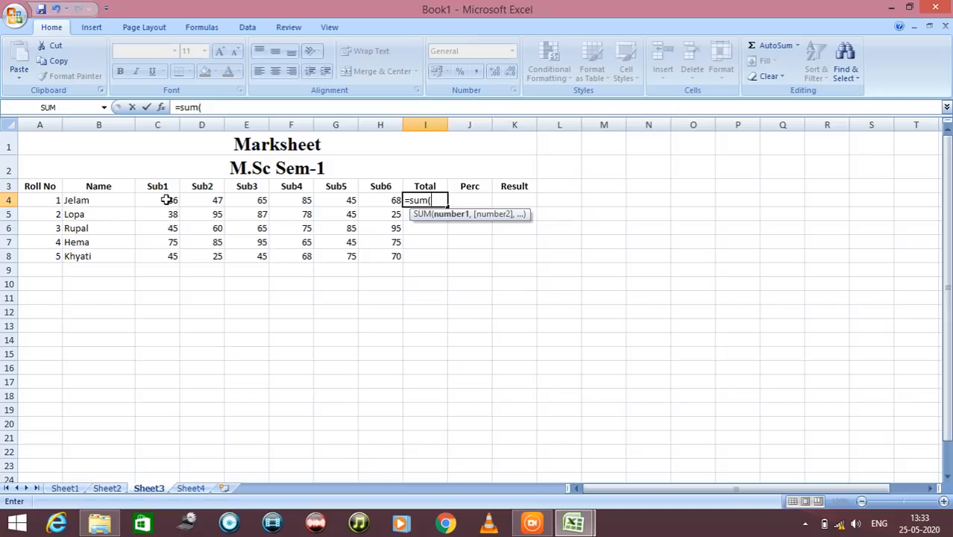
drag(167, 200, 369, 203)
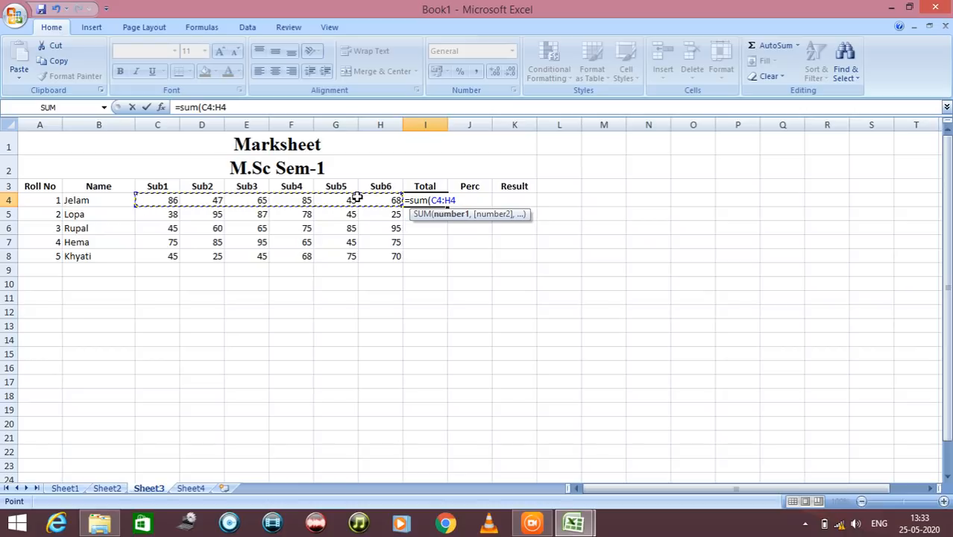
text())
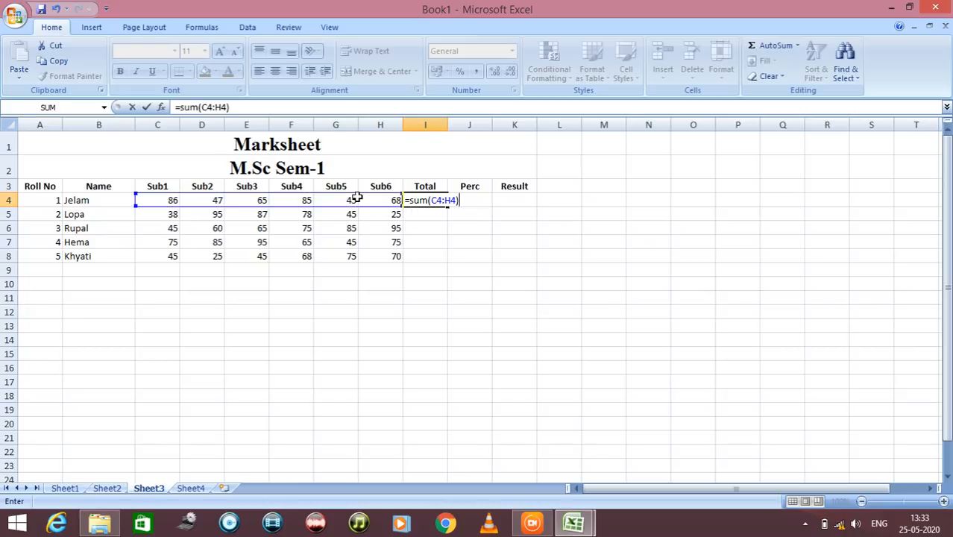
key(Return)
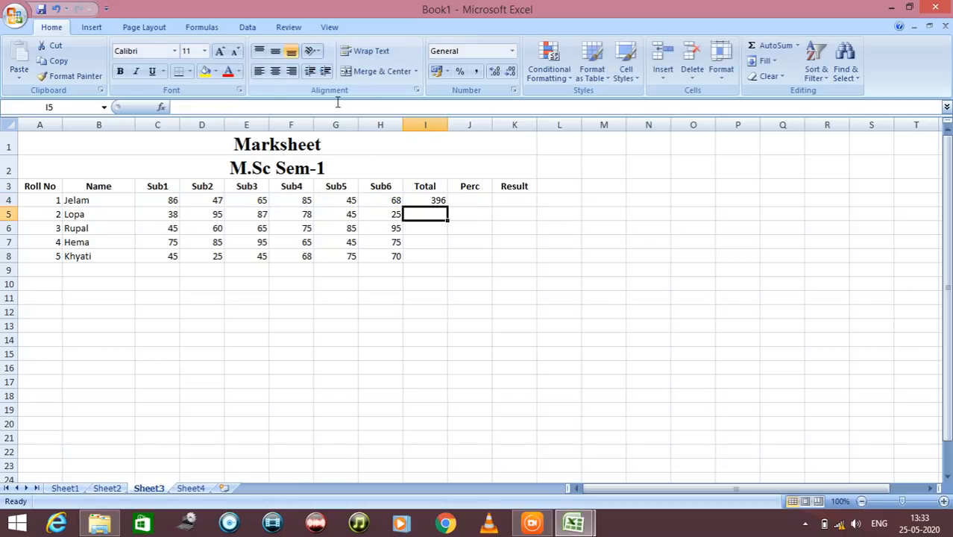
Copy the total formula from I4 down to I8 for the remaining students
click(411, 200)
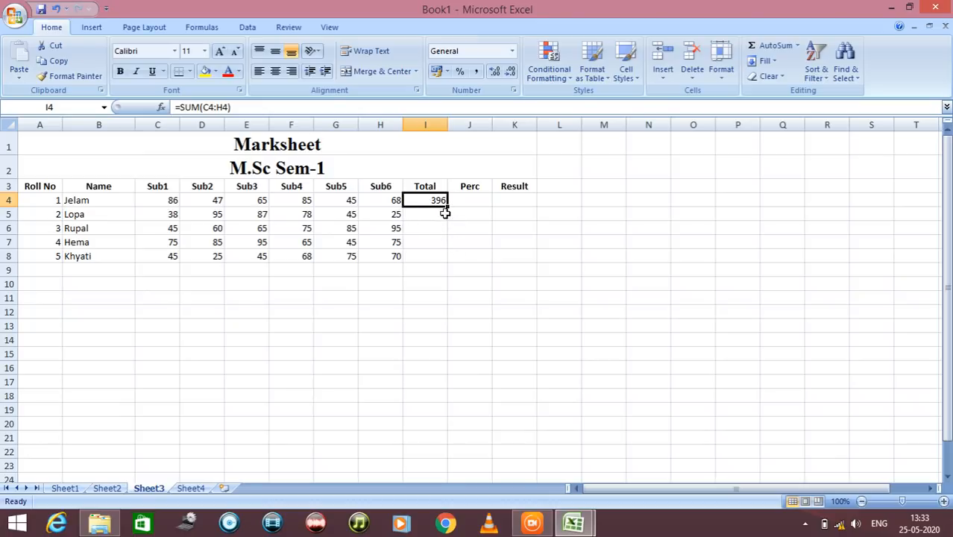
drag(449, 206, 449, 263)
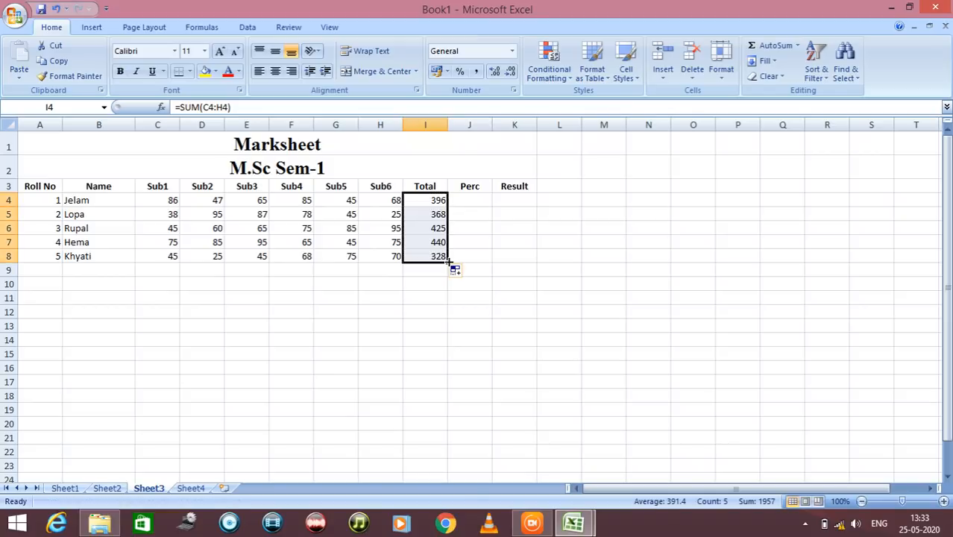
click(476, 229)
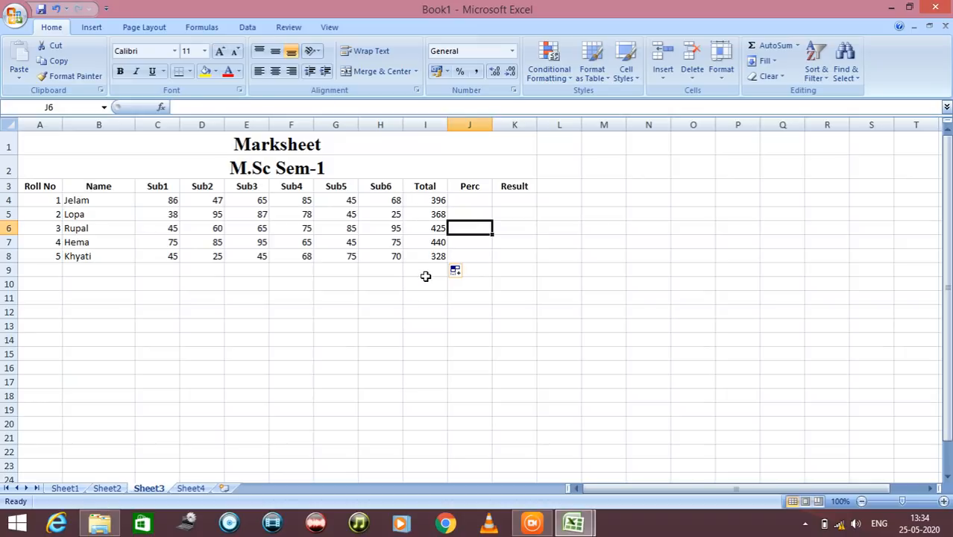
Enter the formula =I4/600 in J4 to calculate roll number 1's percentage
click(458, 203)
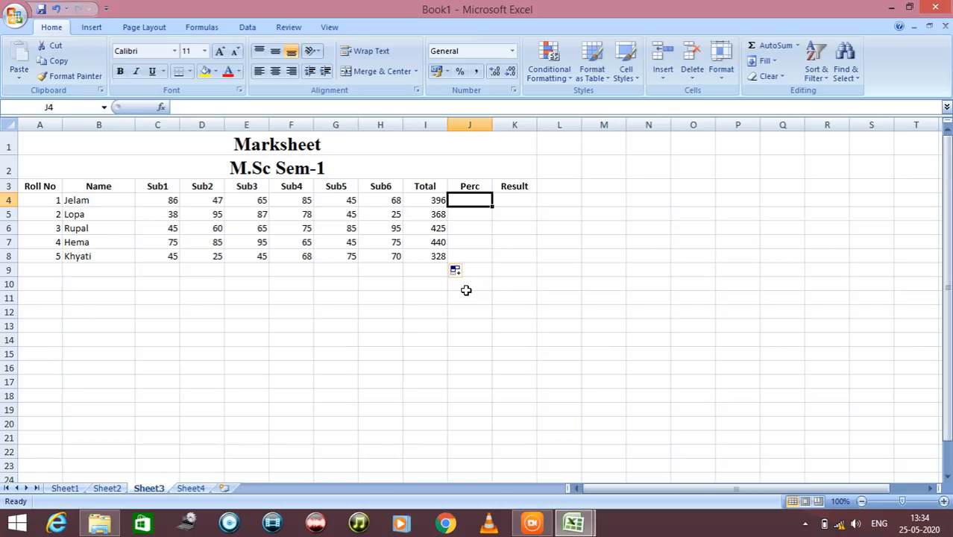
text(=)
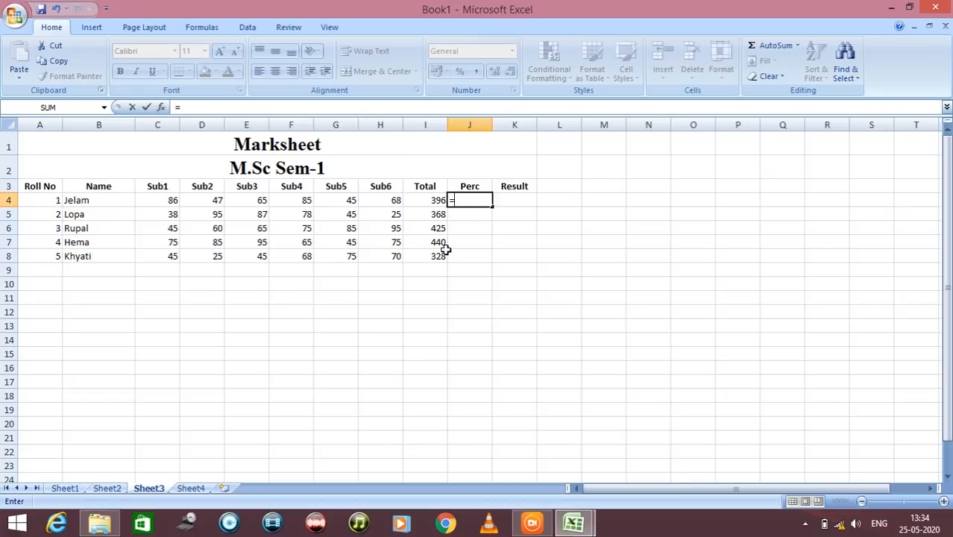
click(435, 200)
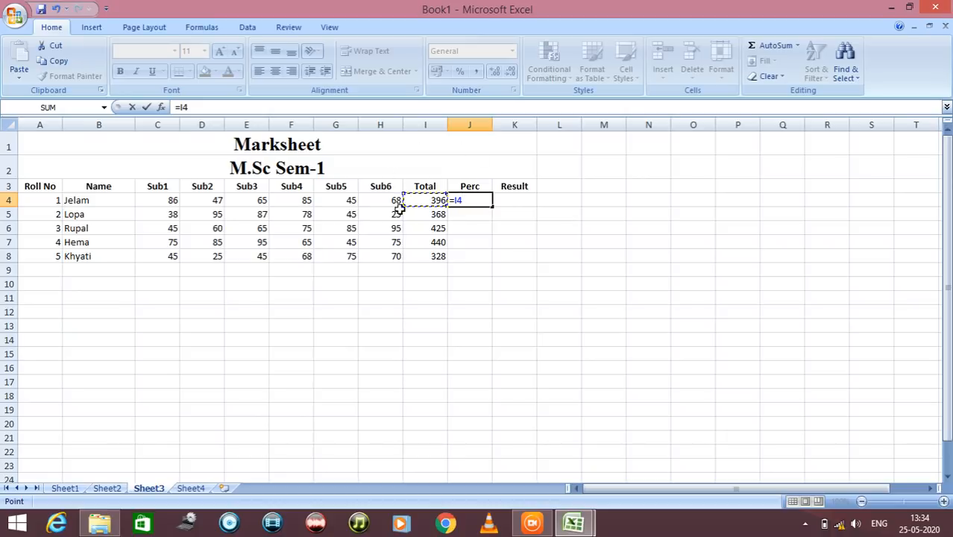
text(/600)
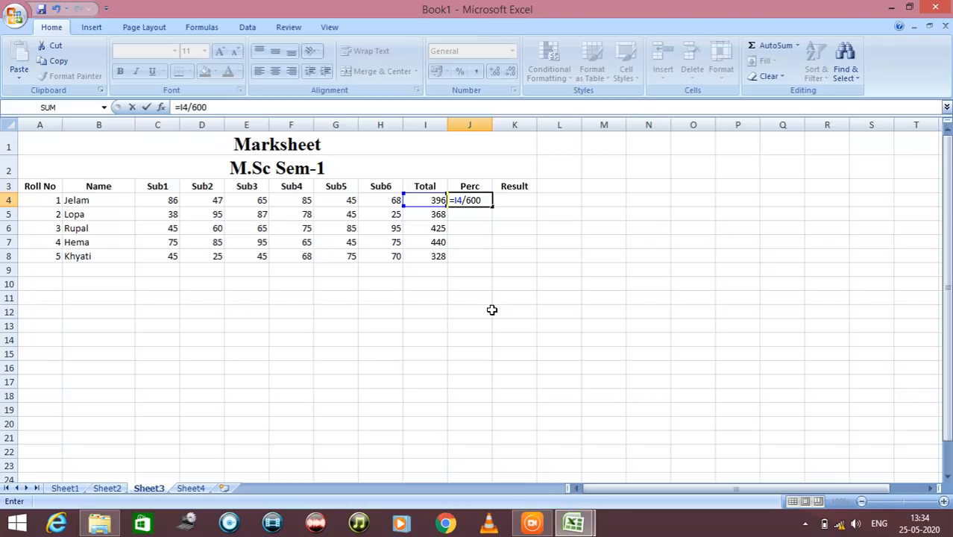
key(Return)
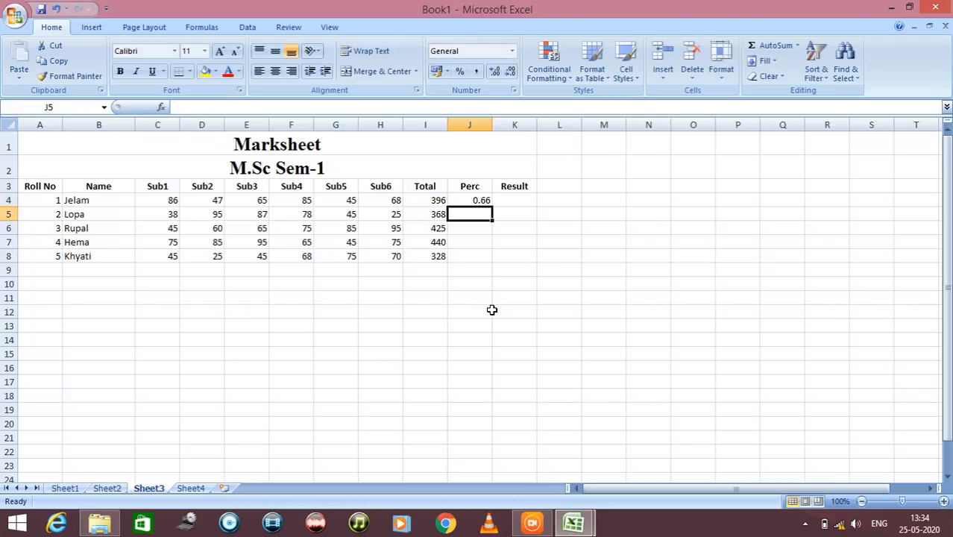
Apply the Percentage format to J4 and fill its formula down to J8
click(469, 199)
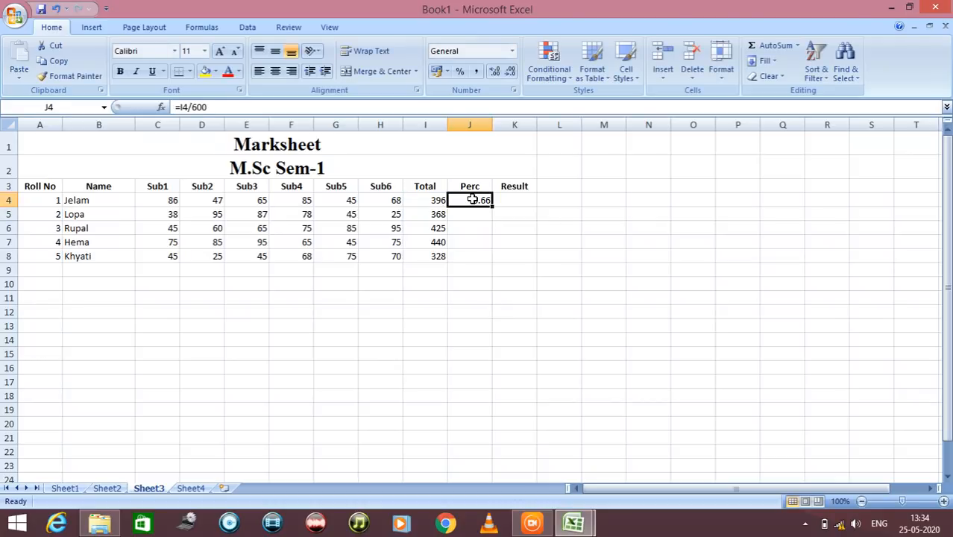
click(463, 74)
drag(491, 206, 494, 263)
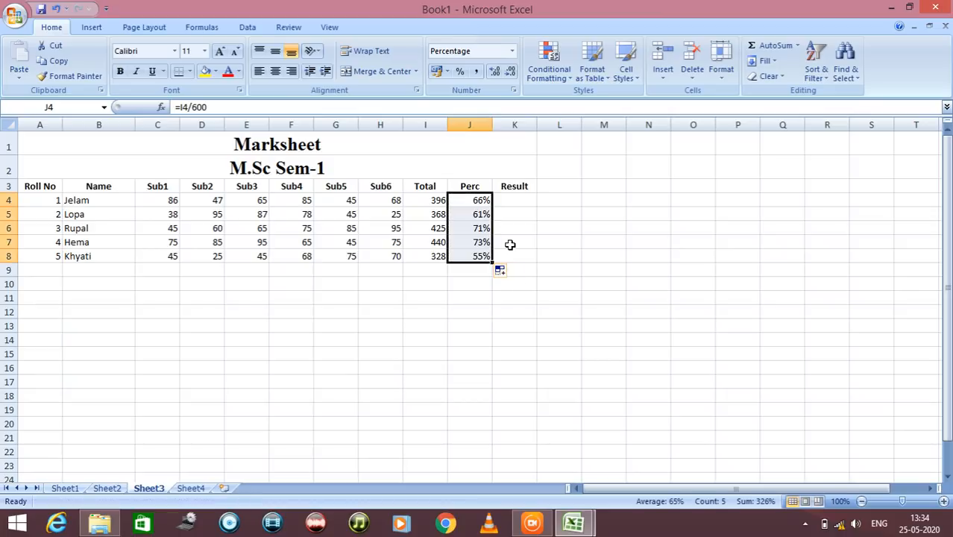
click(510, 243)
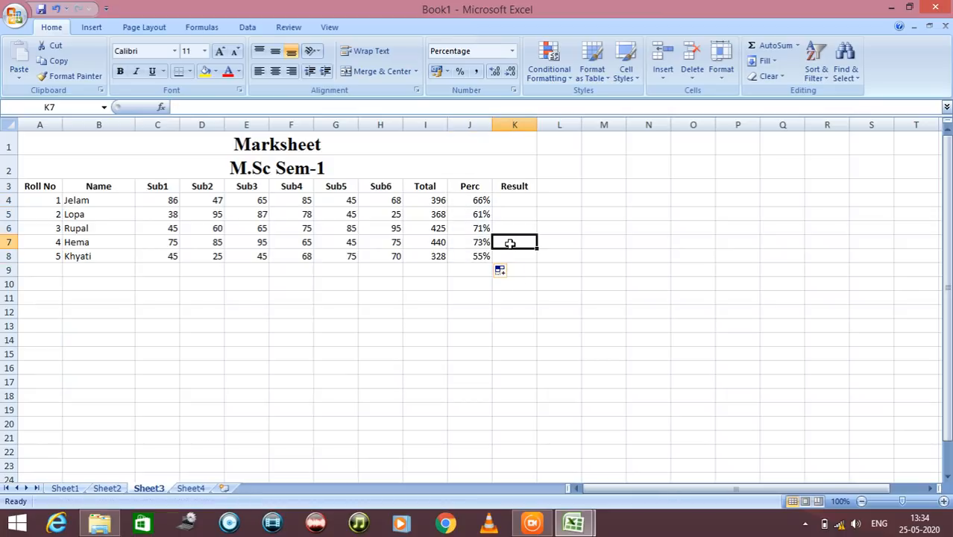
click(475, 268)
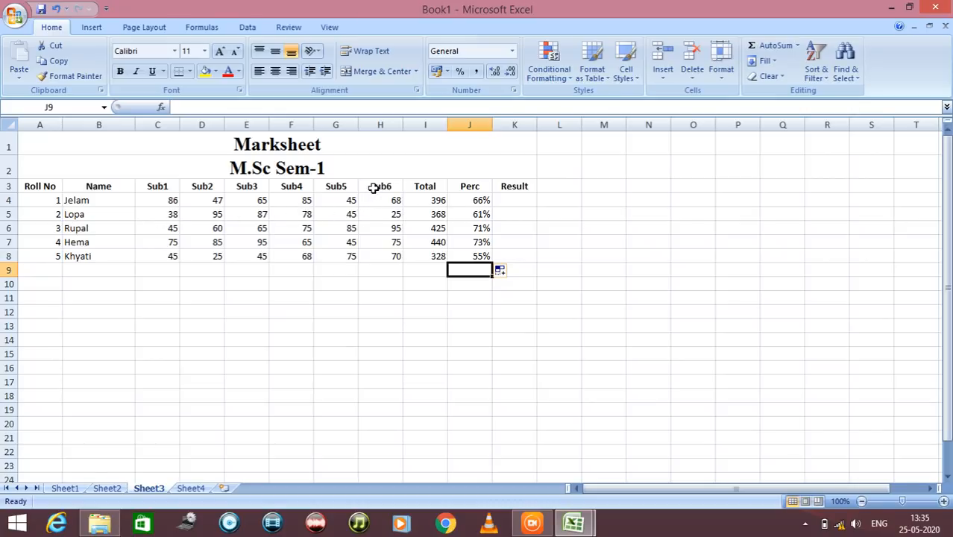
click(386, 216)
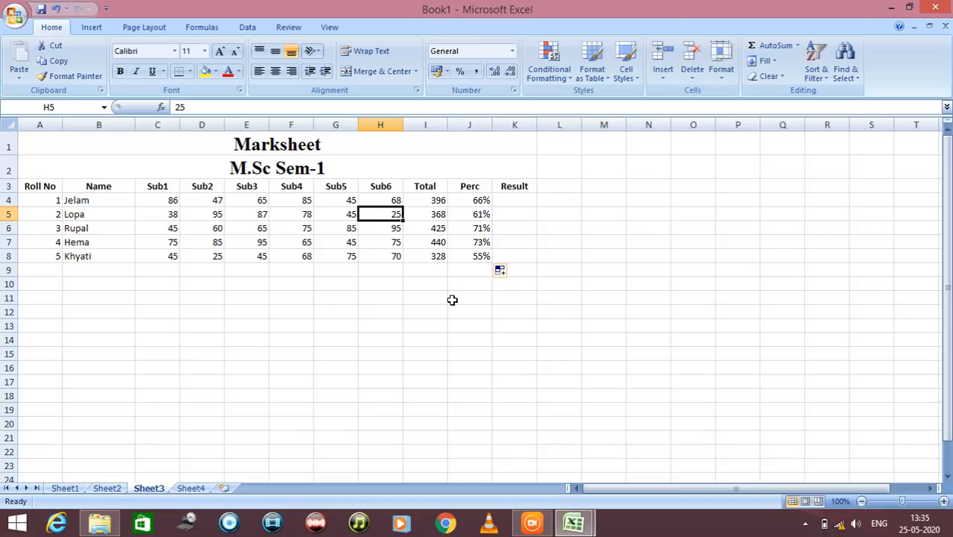
Review roll number 1's individual subject marks from Sub1 to Sub5
click(514, 215)
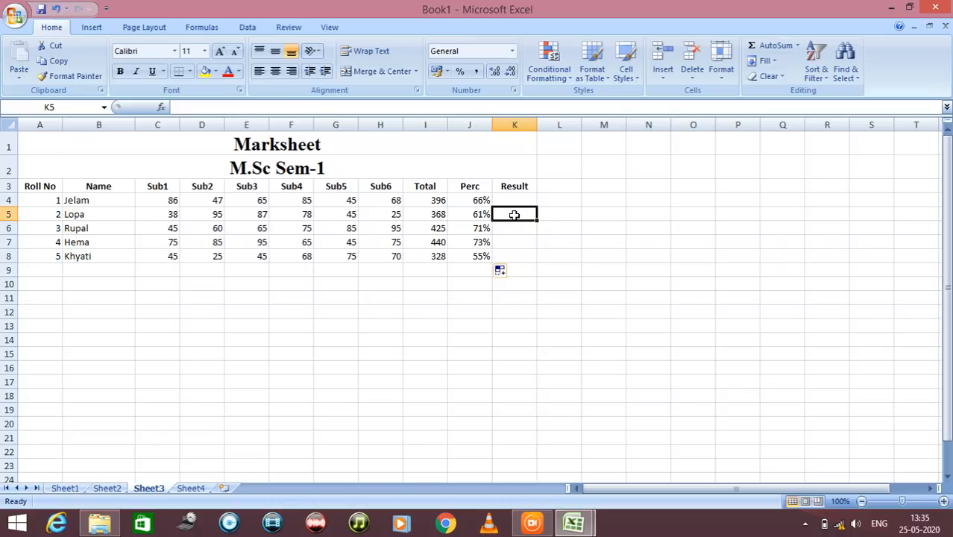
click(513, 199)
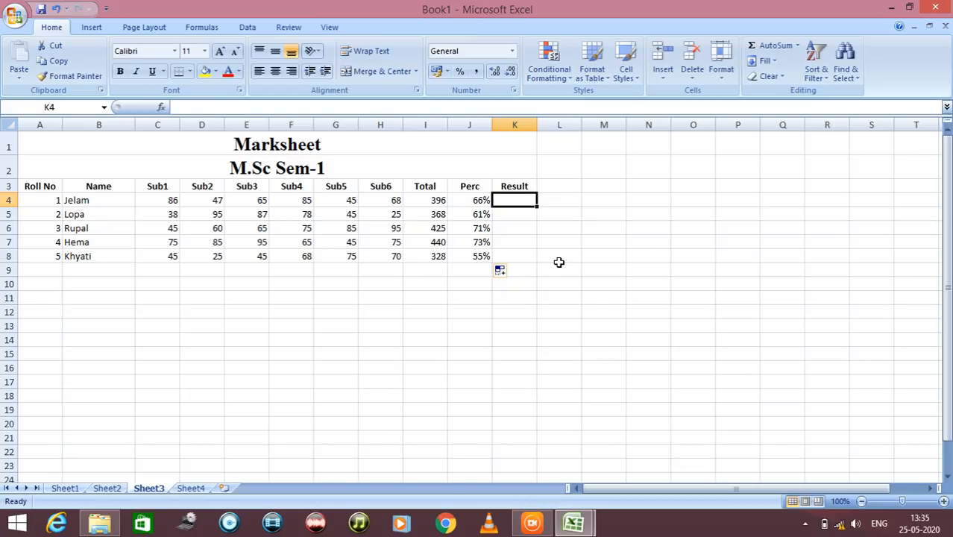
click(163, 201)
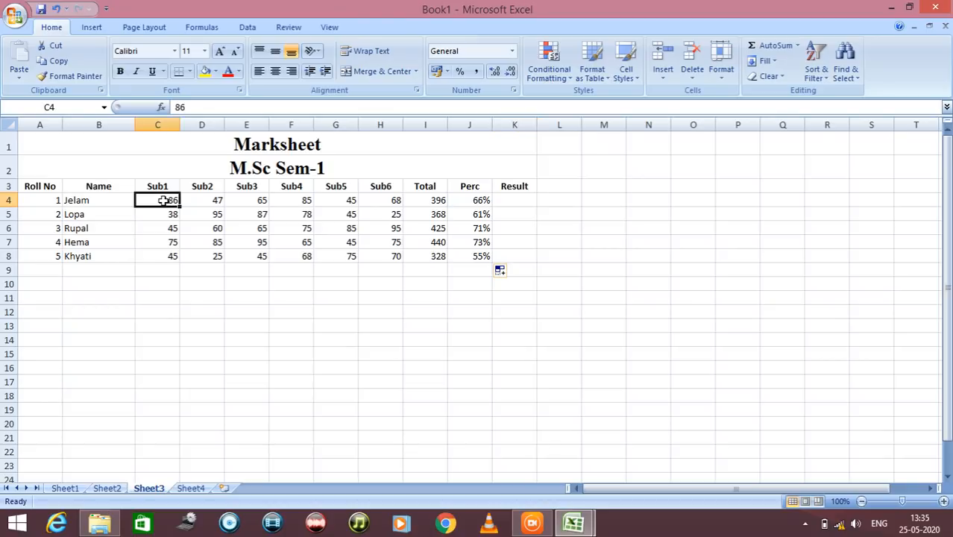
click(192, 200)
click(233, 200)
click(279, 203)
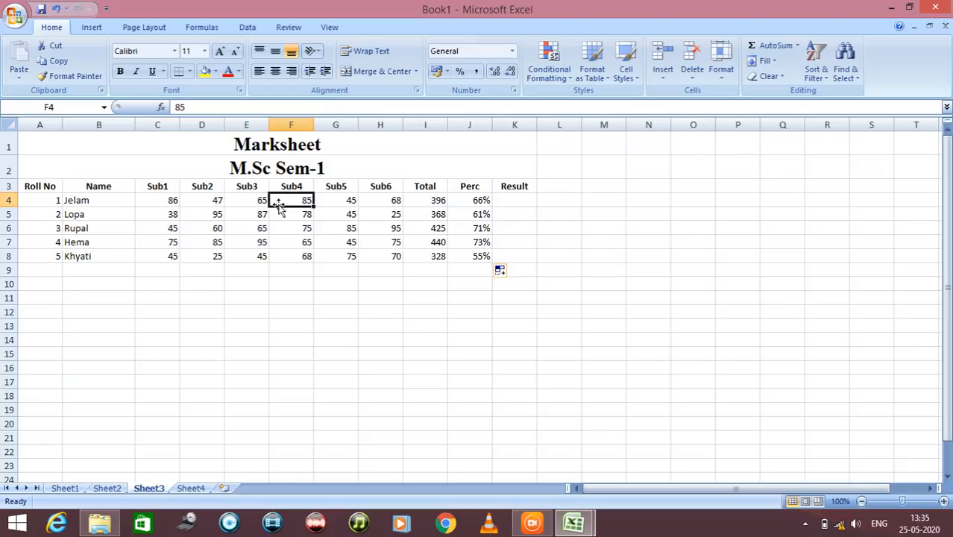
click(321, 203)
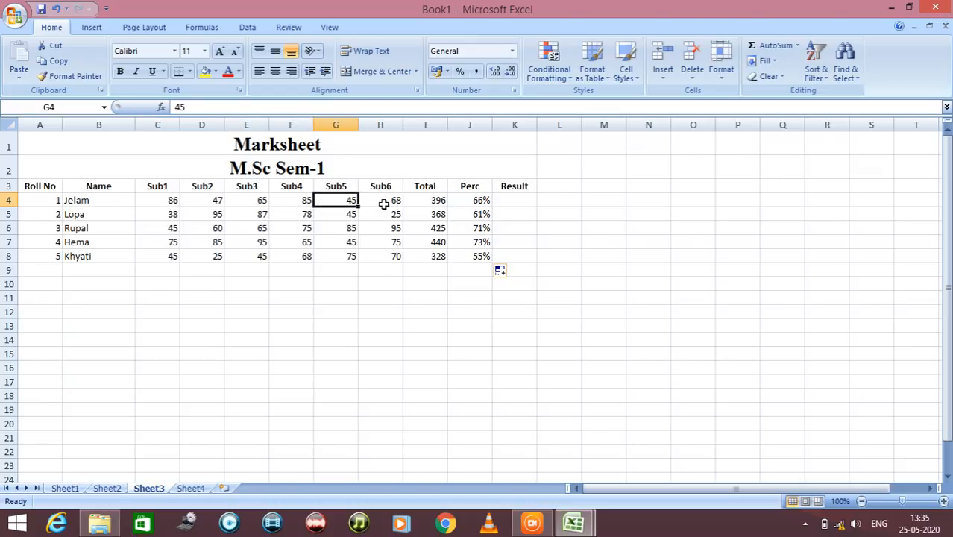
Begin an IF formula with a nested AND in K4, with C4>=40 as the first condition
click(499, 200)
text(=)
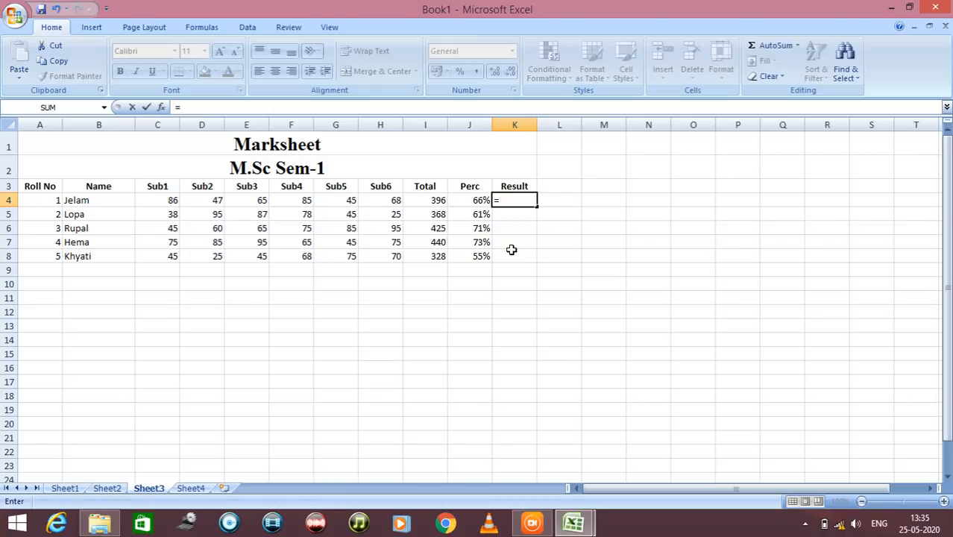
text(if)
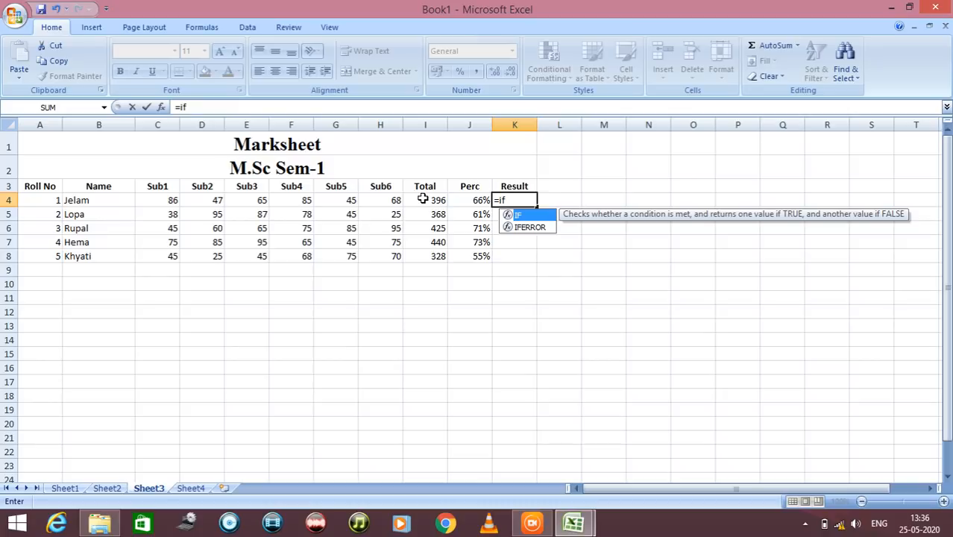
text(()
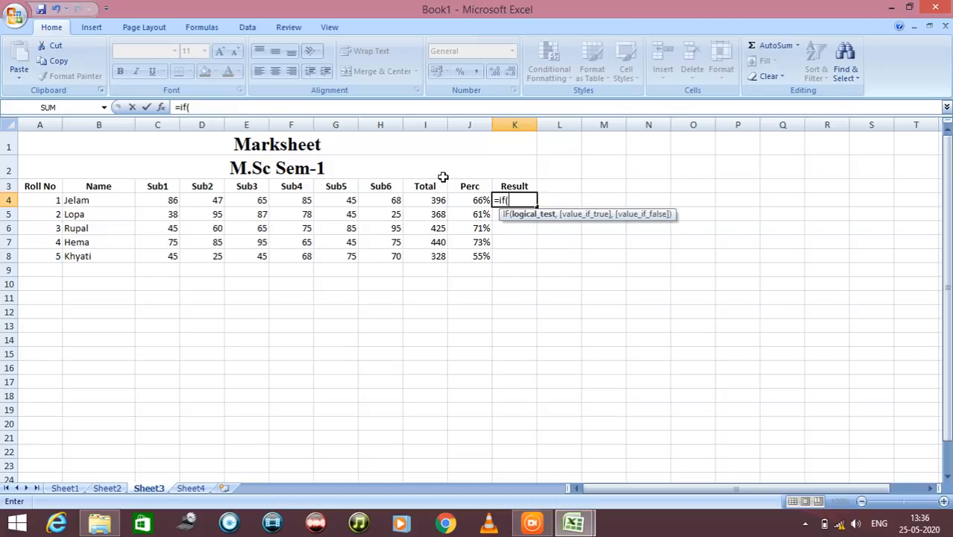
text(AND)
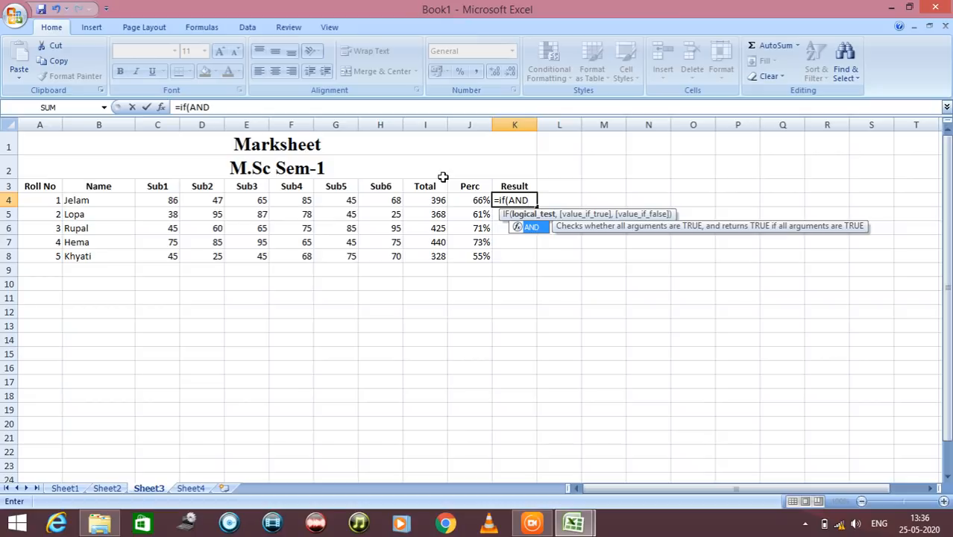
text(()
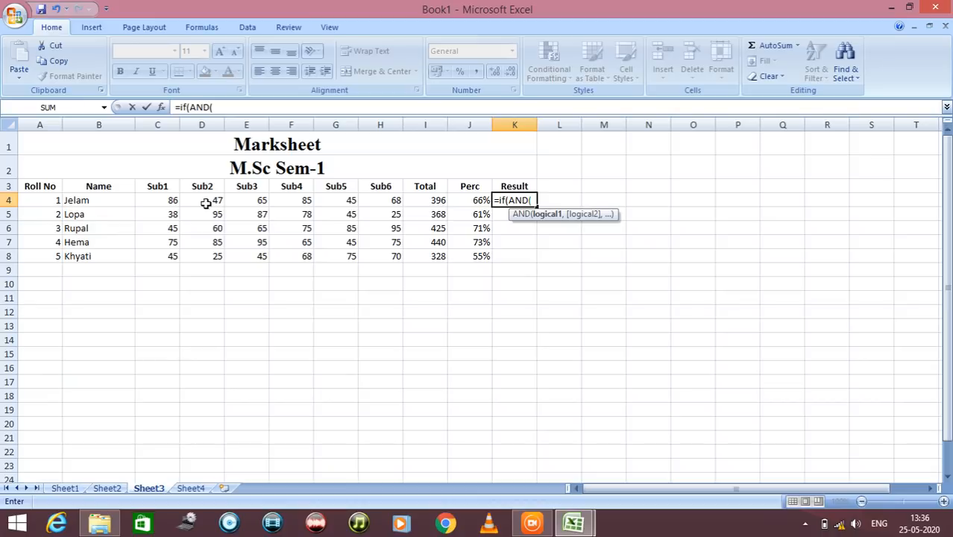
click(172, 202)
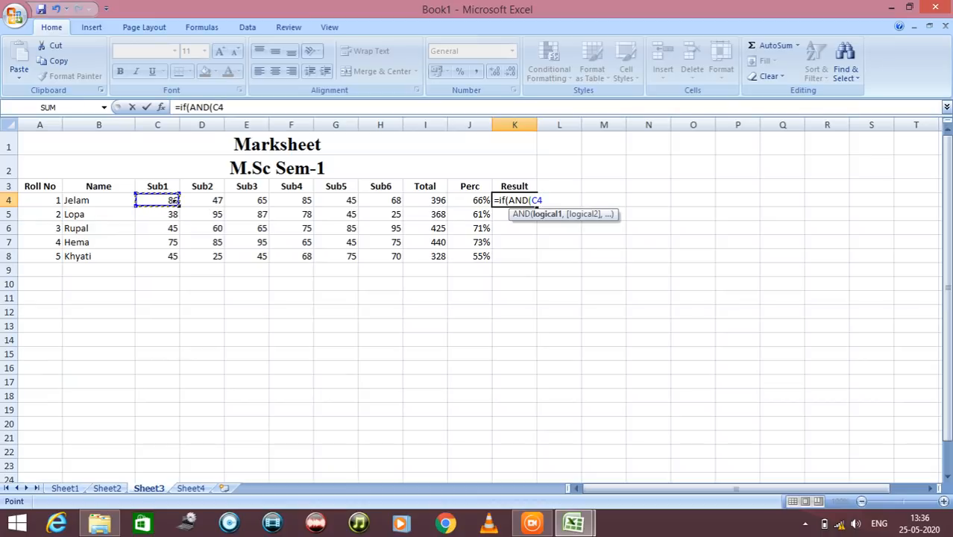
text(>=40,)
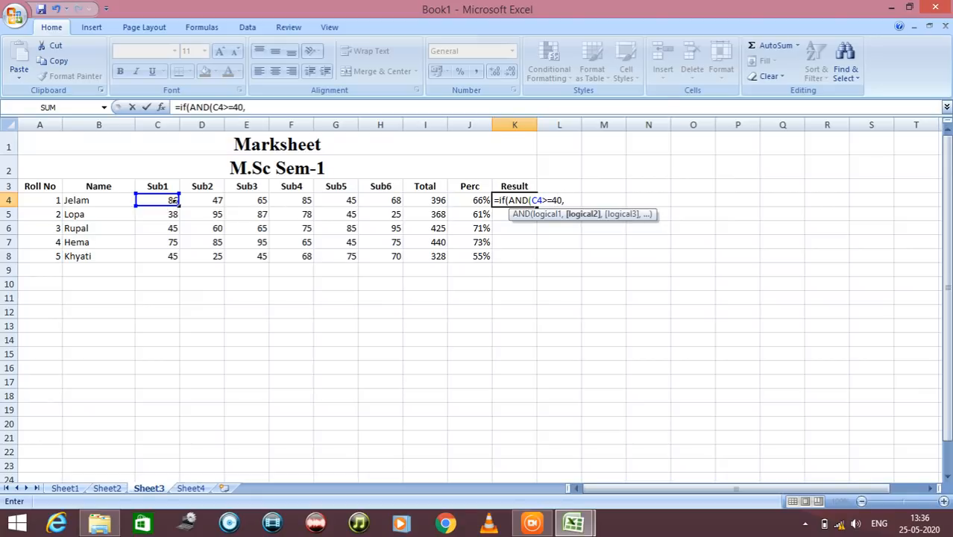
Add the conditions D4>=40, E4>=40 and F4>=40 to the AND test in K4
click(202, 200)
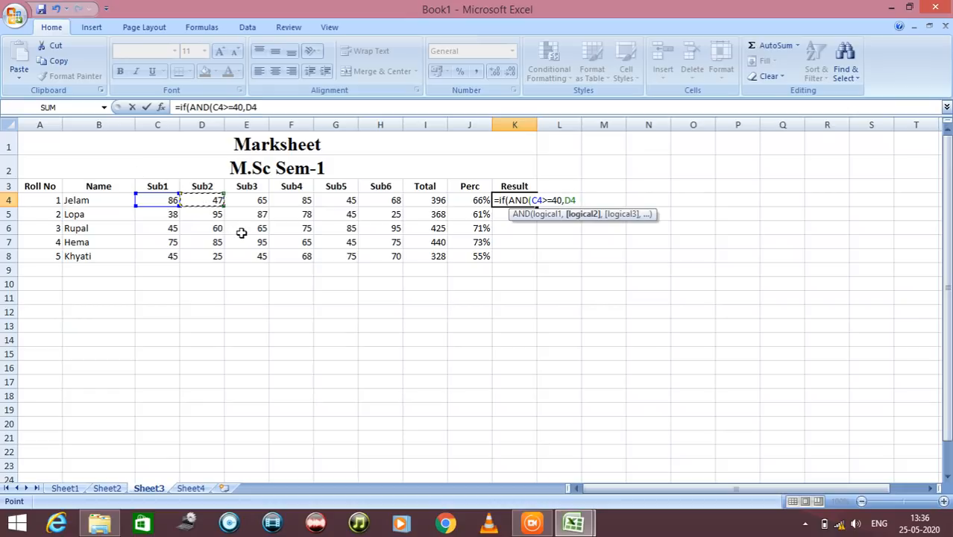
text(>=40,)
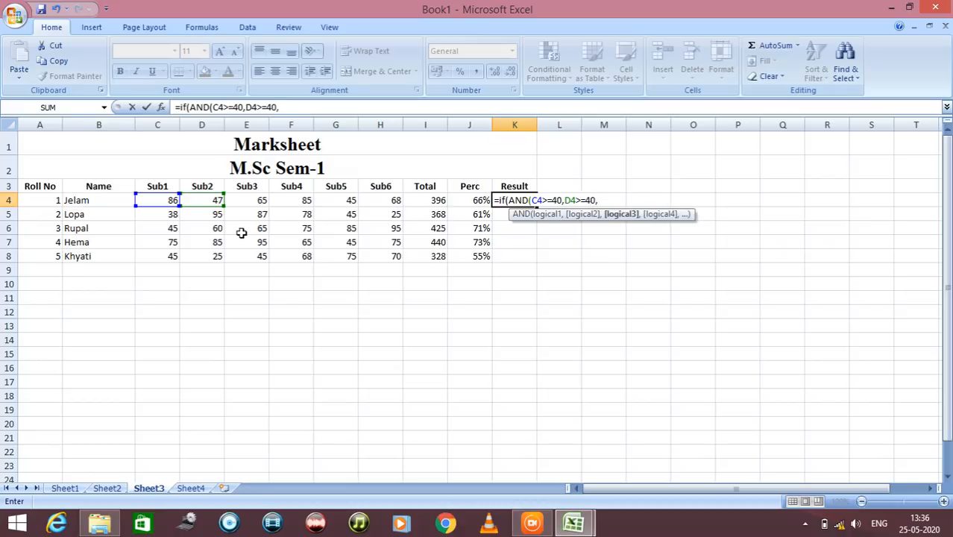
click(244, 200)
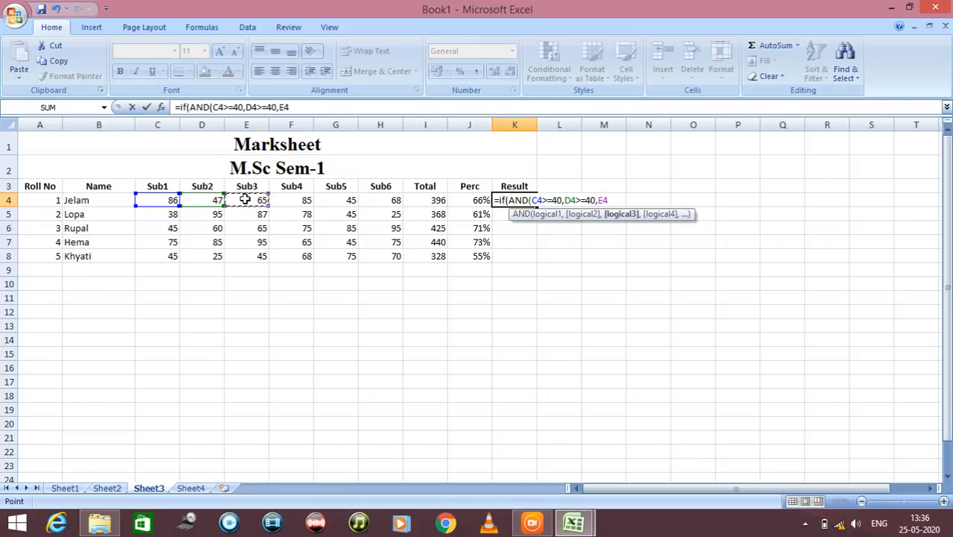
text(>=40,)
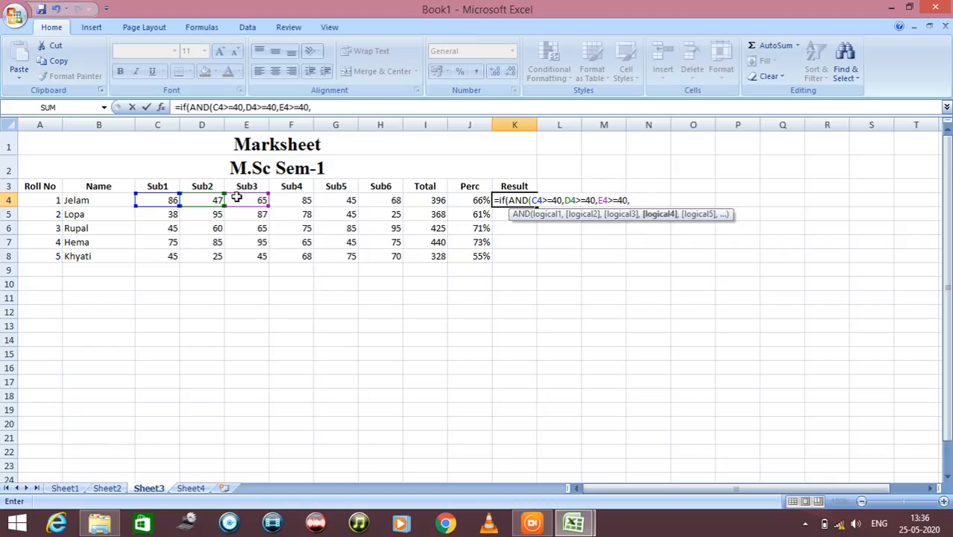
click(298, 201)
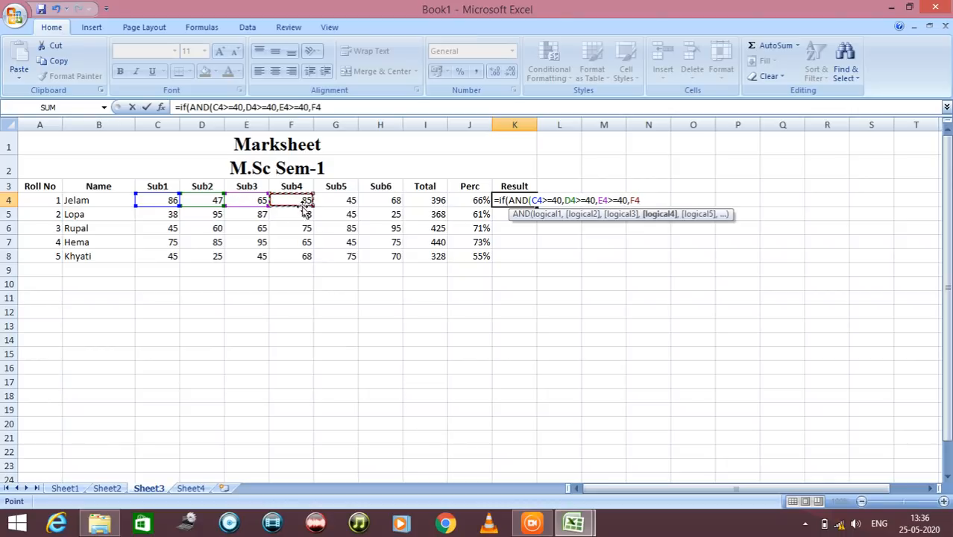
text(>=40,)
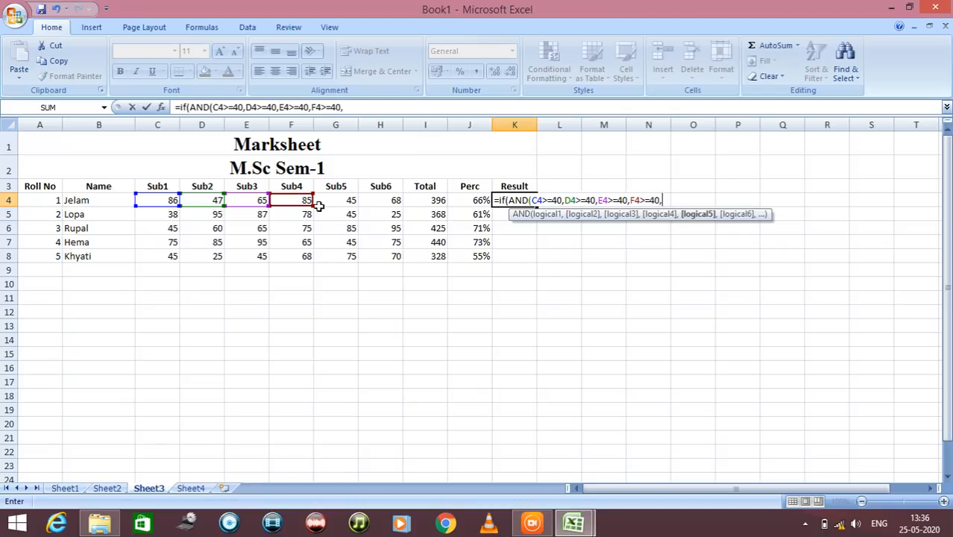
Add G4>=40 and H4>=40 to the AND test in K4 and close its parenthesis
click(337, 203)
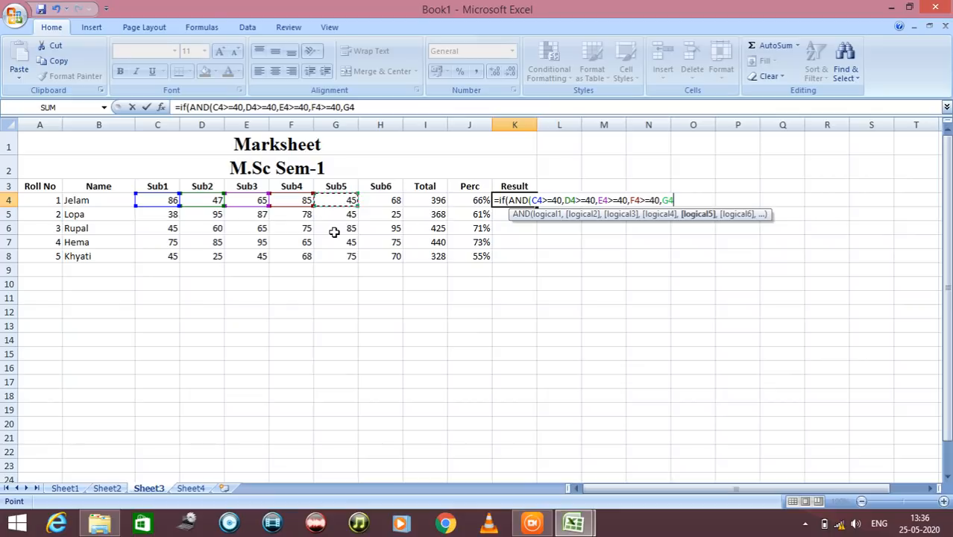
text(>=40,)
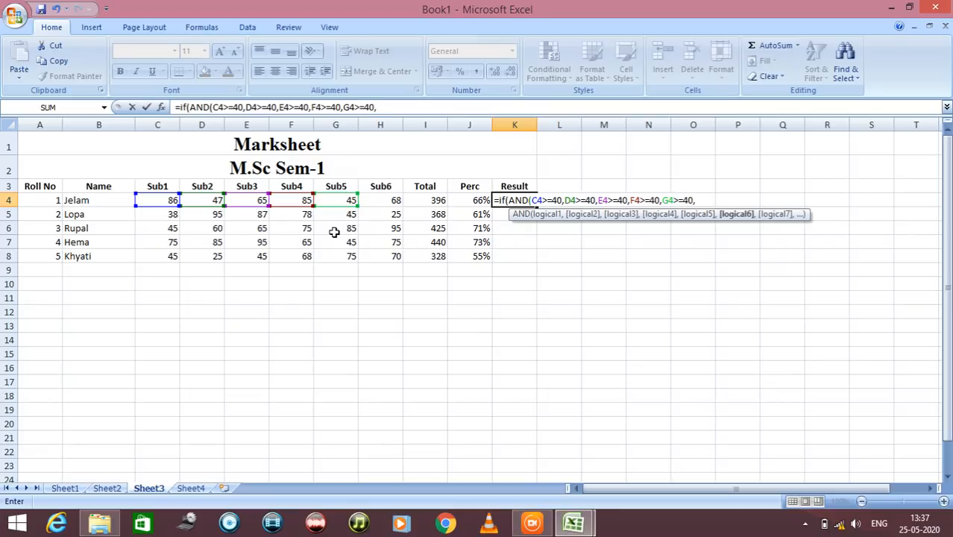
click(380, 201)
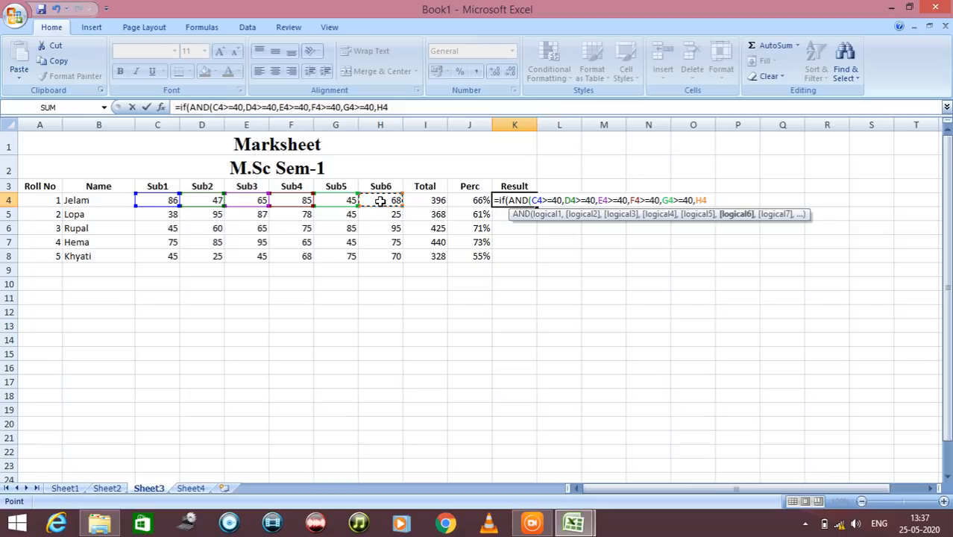
text(>=40))
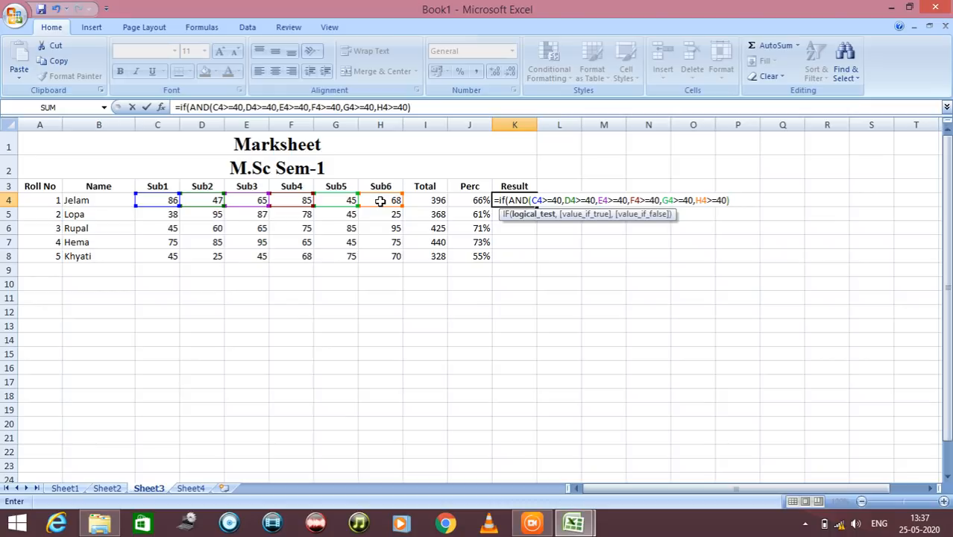
text(,)
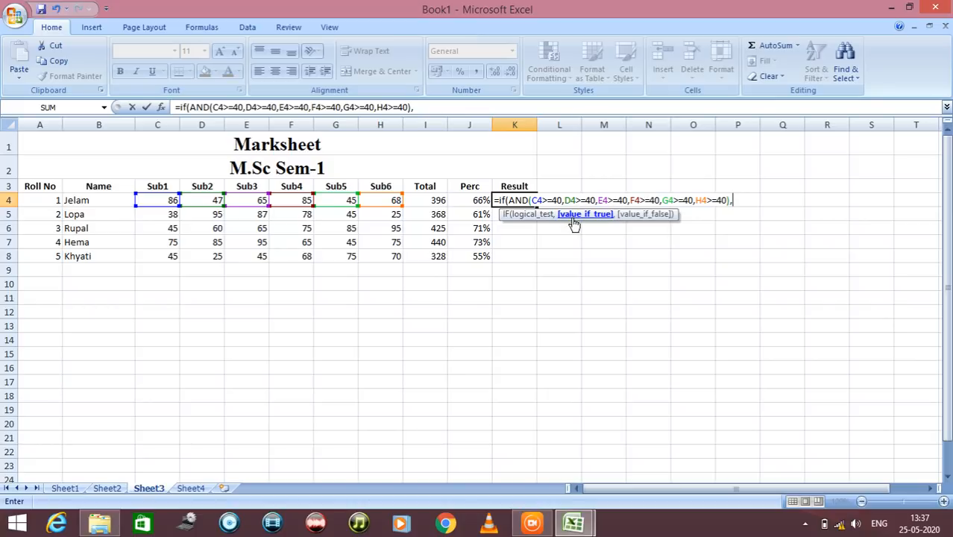
Complete the IF formula in K4 with "Pass" as the true value and "Fail" as the false value
text("P)
text(ass",)
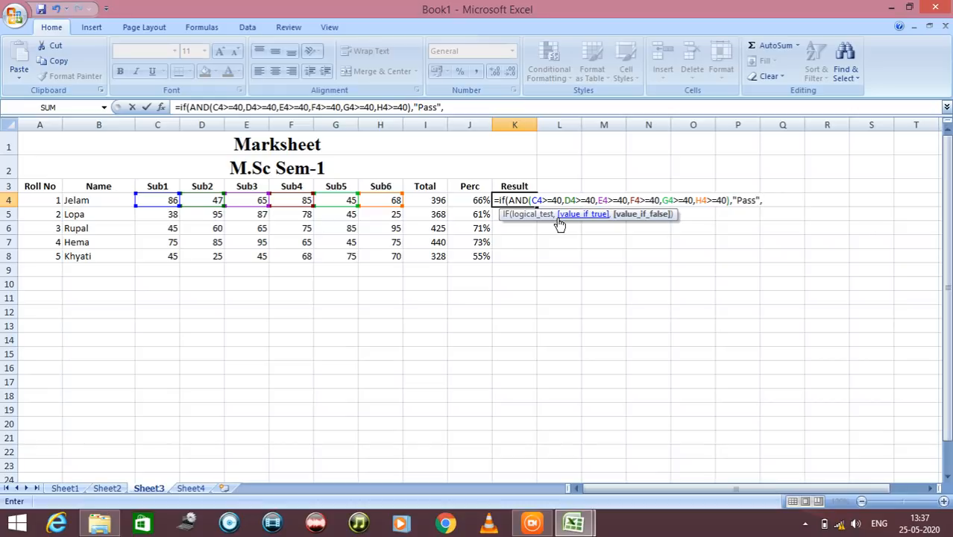
text("Fail"))
key(Return)
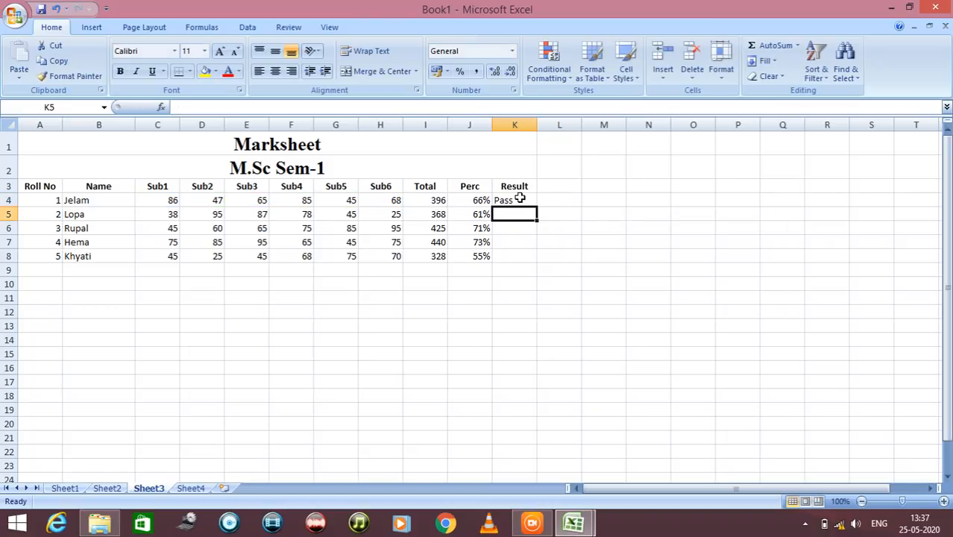
Fill the result formula from K4 down to K8 for the remaining students
click(520, 199)
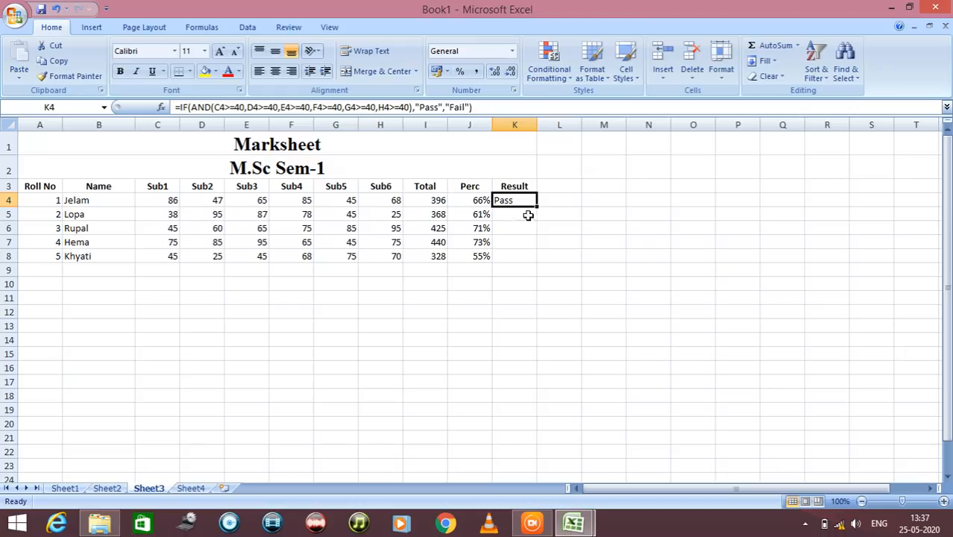
drag(537, 208, 542, 261)
click(525, 289)
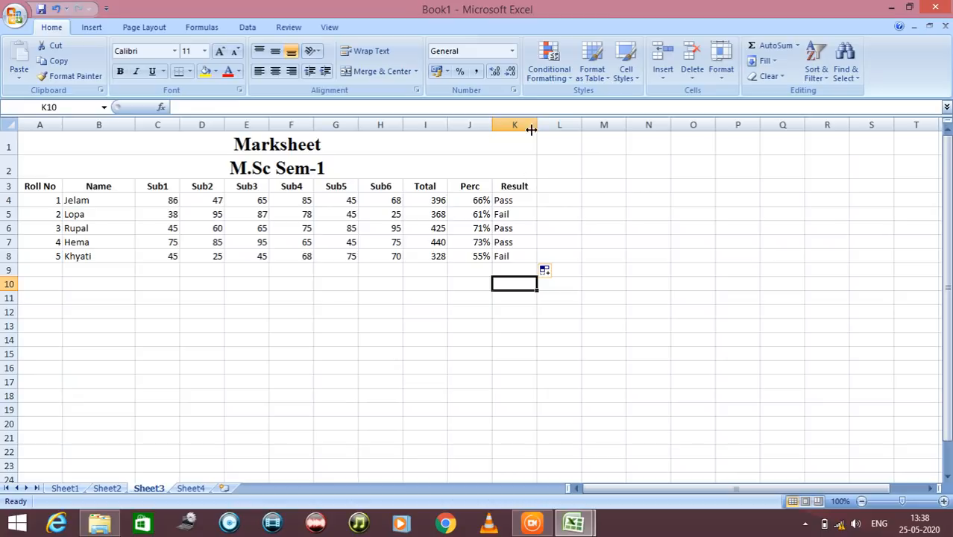
click(549, 74)
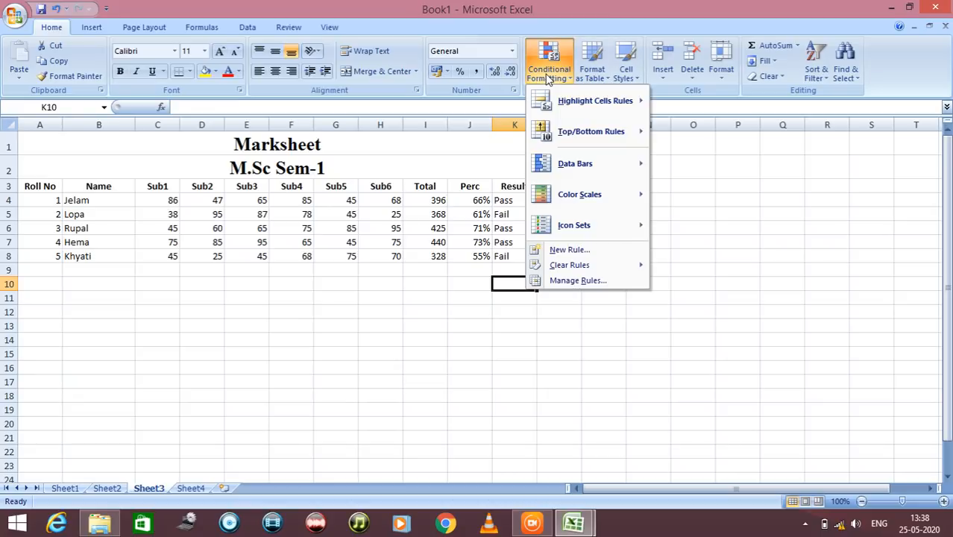
click(252, 217)
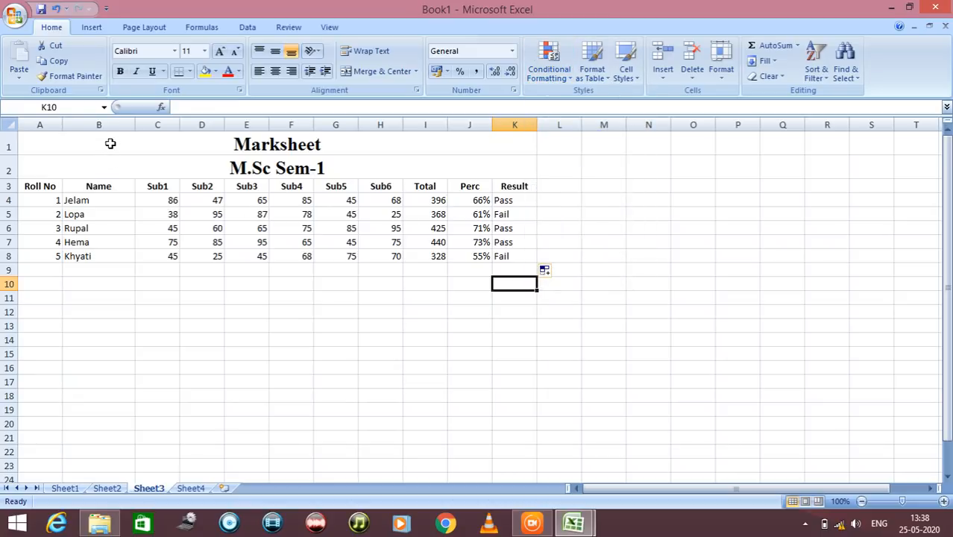
drag(109, 142, 385, 254)
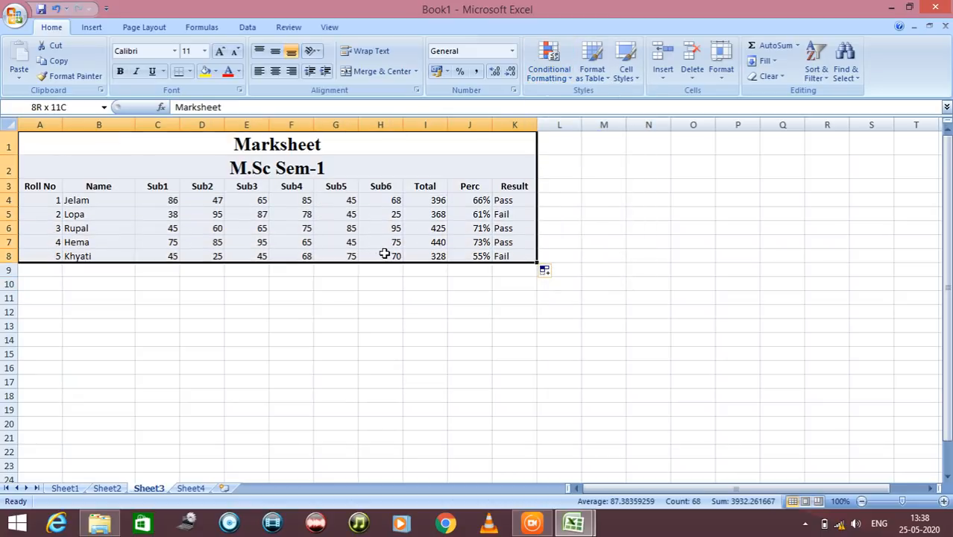
click(563, 75)
mouse_move(574, 110)
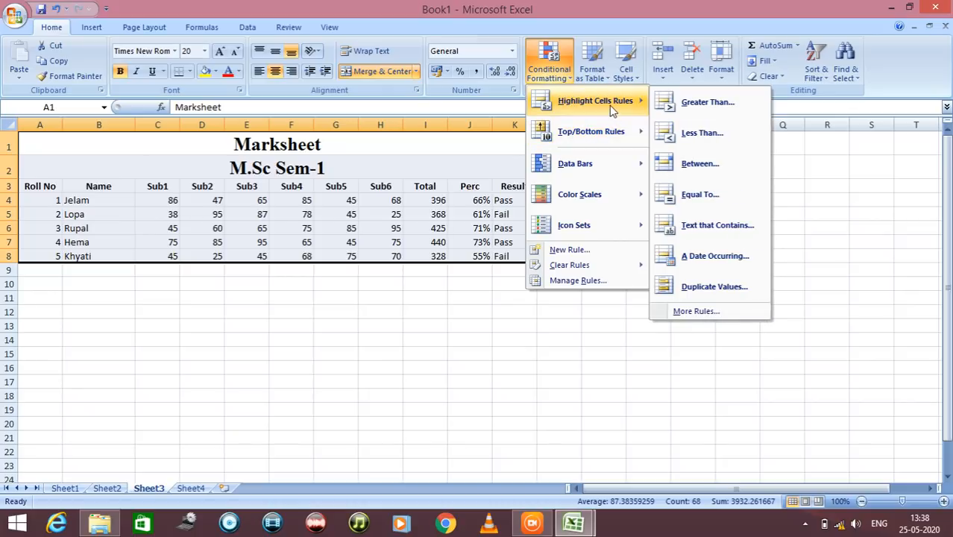
click(704, 136)
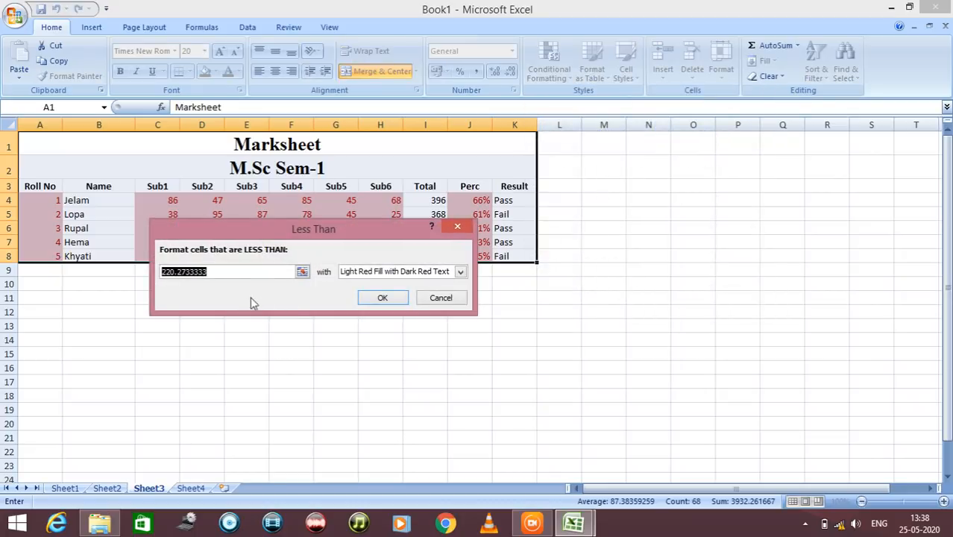
drag(385, 236, 495, 318)
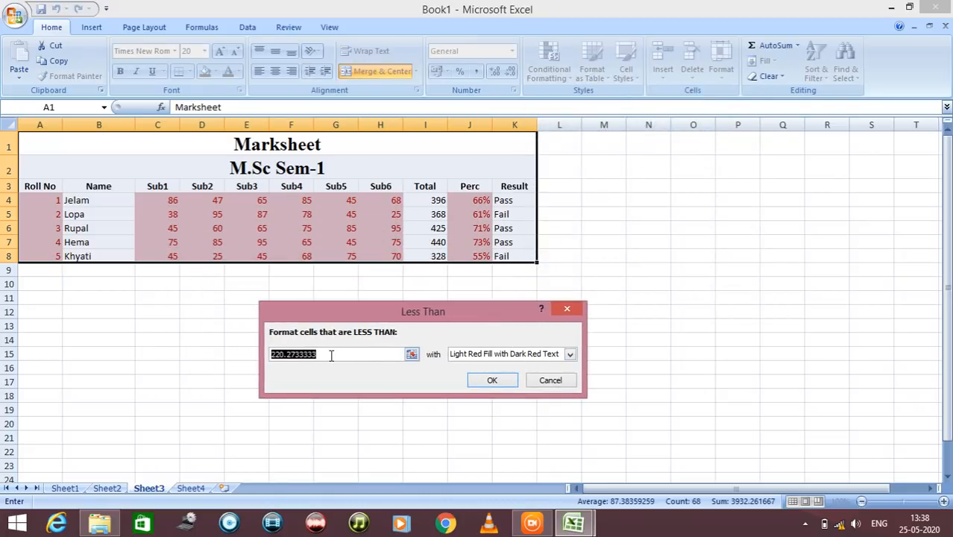
text(40)
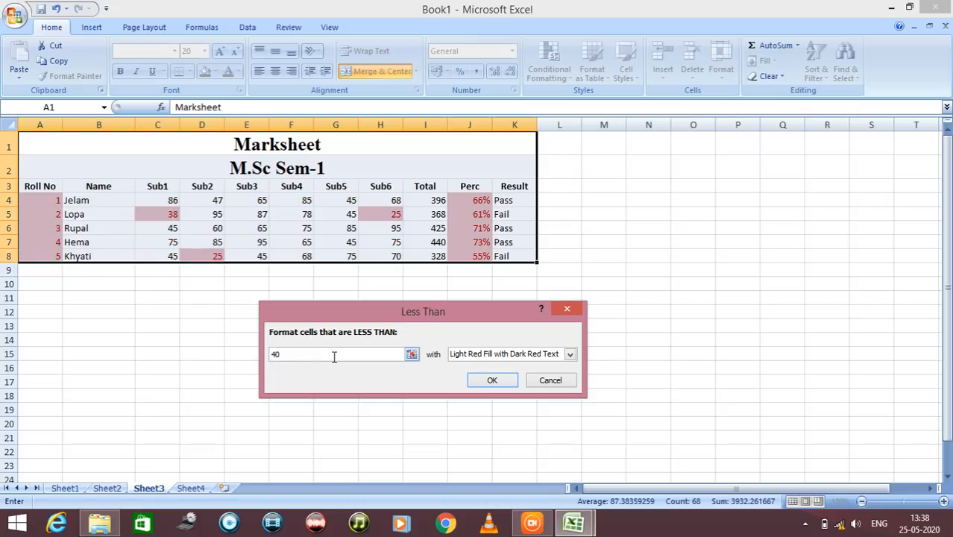
click(569, 355)
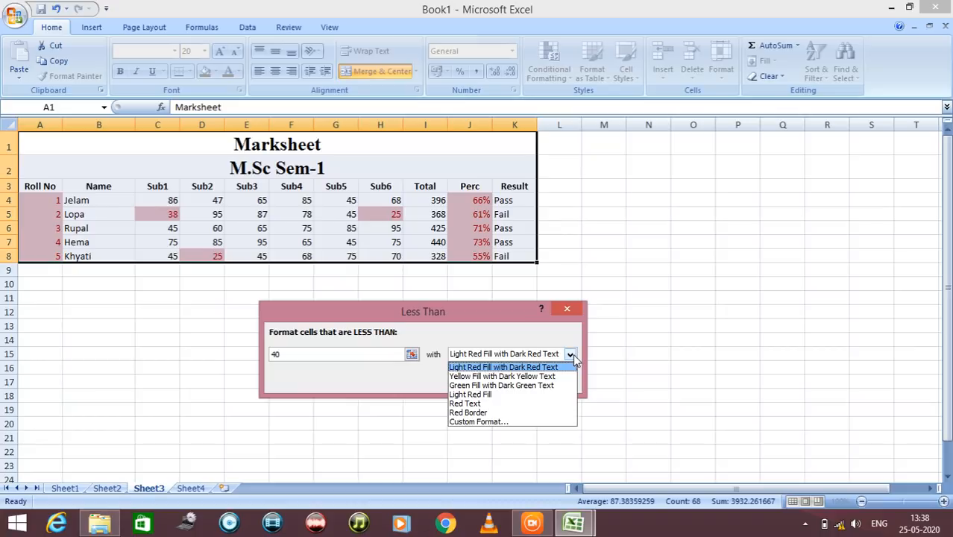
click(565, 338)
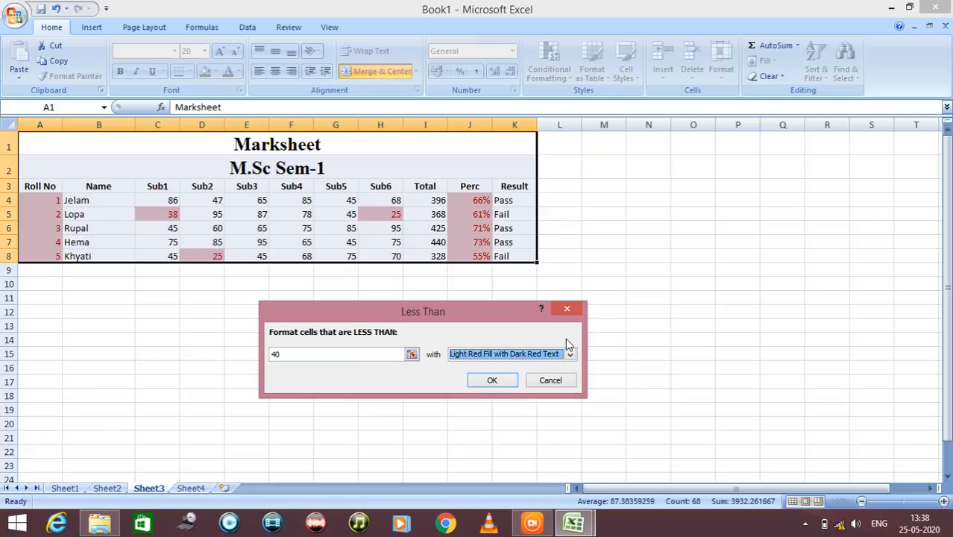
click(556, 382)
drag(140, 200, 421, 257)
click(376, 298)
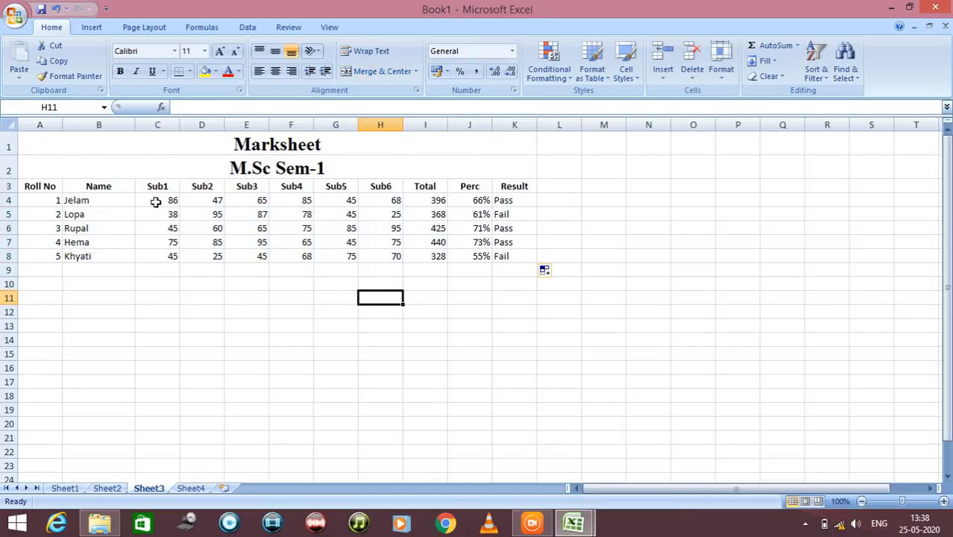
Set up a Less Than highlight rule with the limit 40 for the subject marks in C4:H8
drag(158, 201, 368, 258)
click(549, 64)
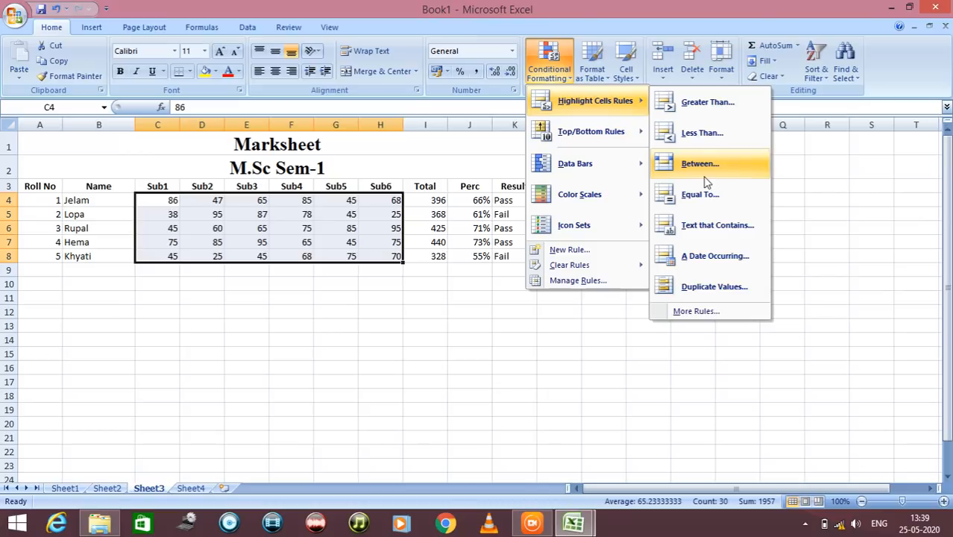
click(692, 117)
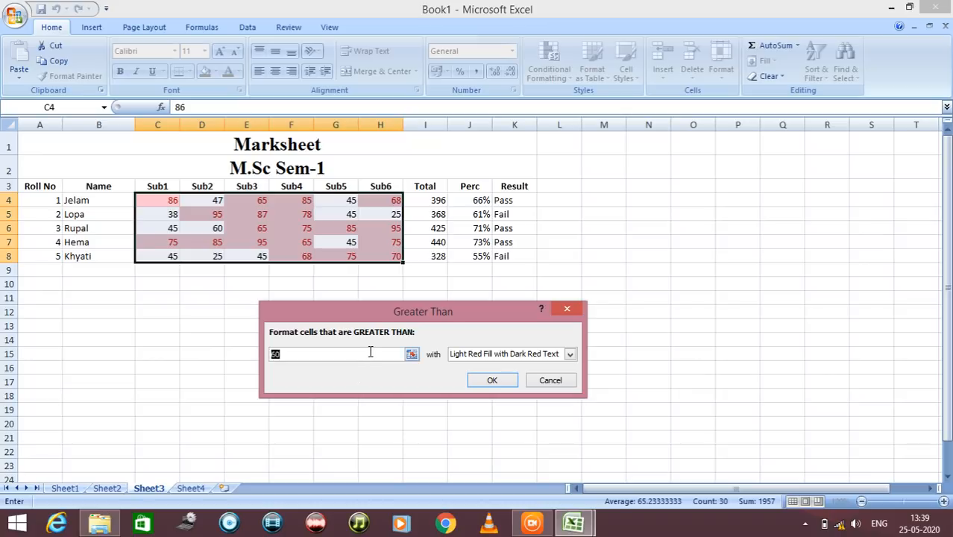
click(548, 382)
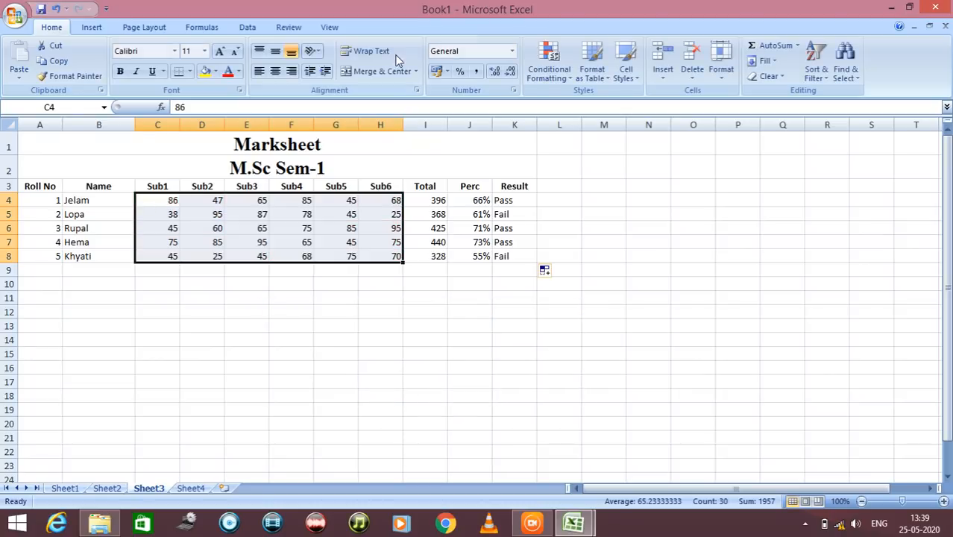
click(558, 70)
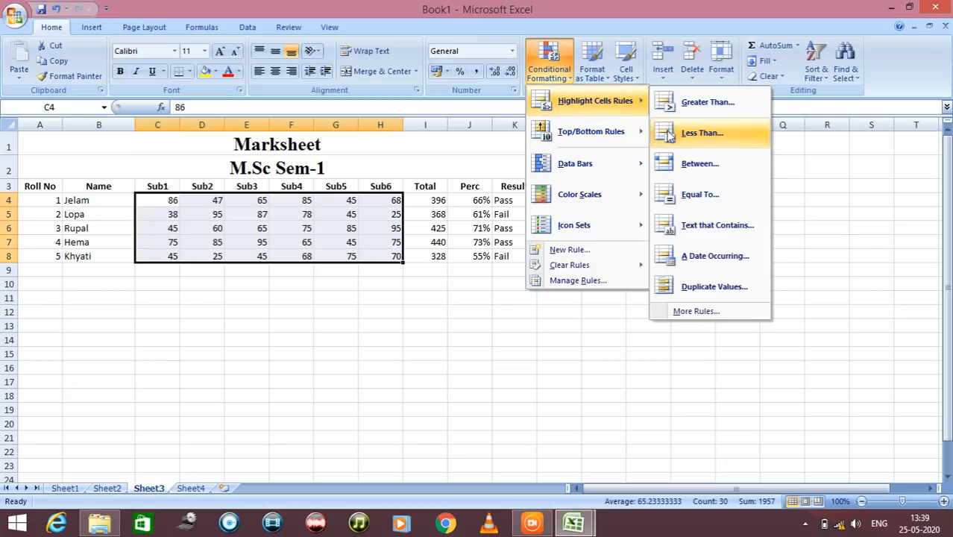
click(690, 133)
text(40)
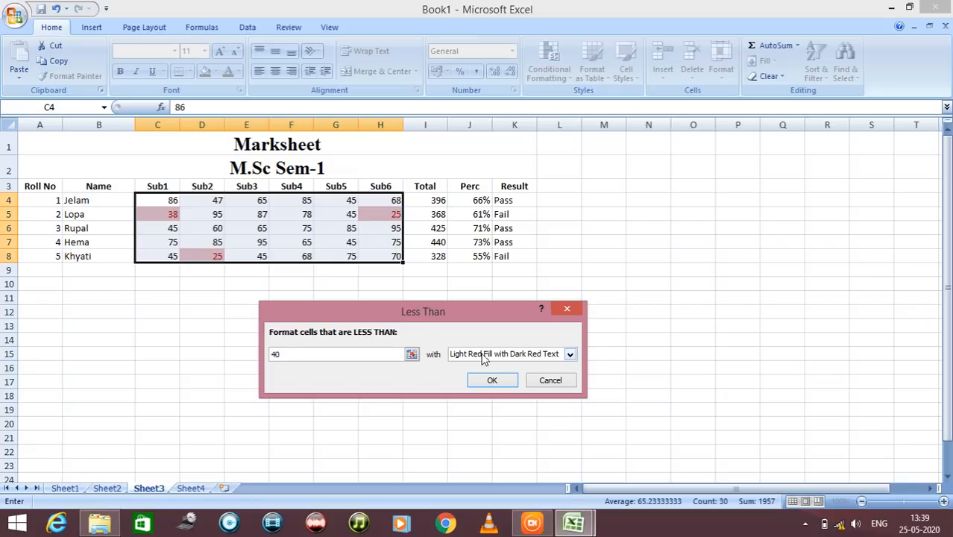
Preview the rule with Yellow Fill with Dark Yellow Text, Light Red Fill and Red Text
click(570, 355)
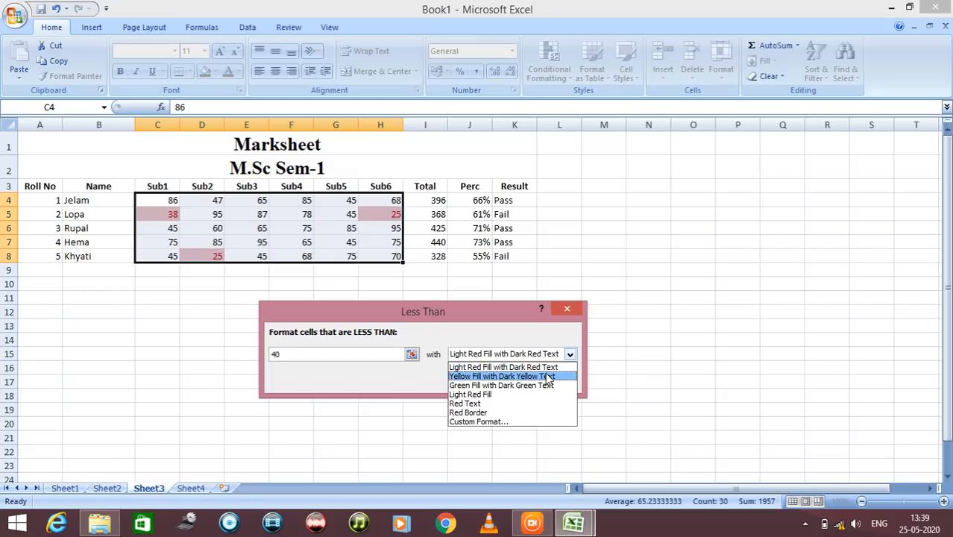
click(548, 375)
click(569, 355)
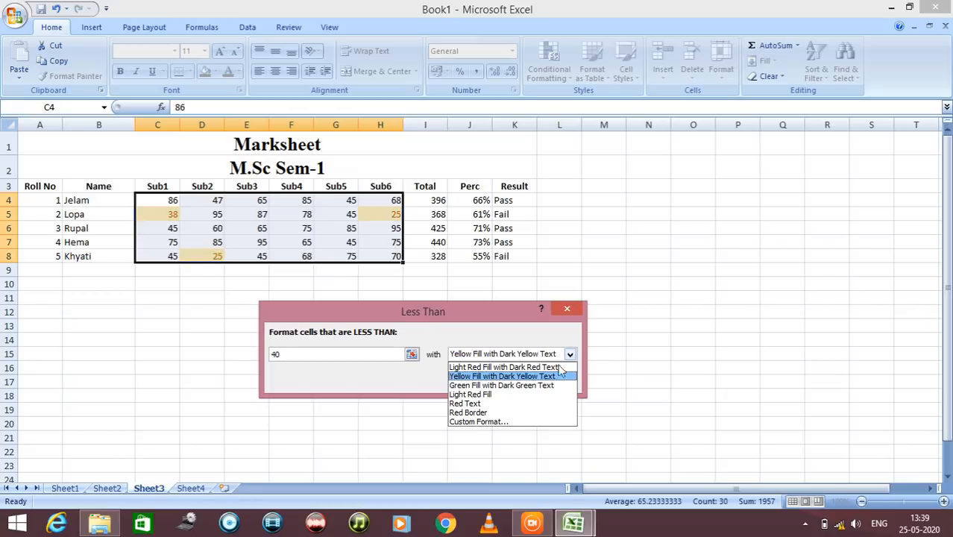
click(540, 394)
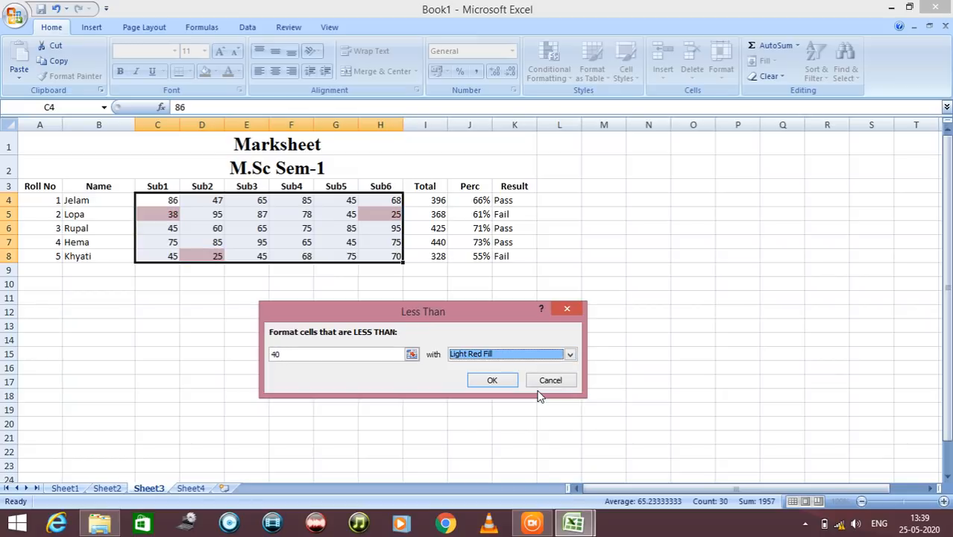
click(570, 355)
click(507, 402)
Choose Light Red Fill with Dark Red Text for marks below 40 and apply the rule
click(569, 355)
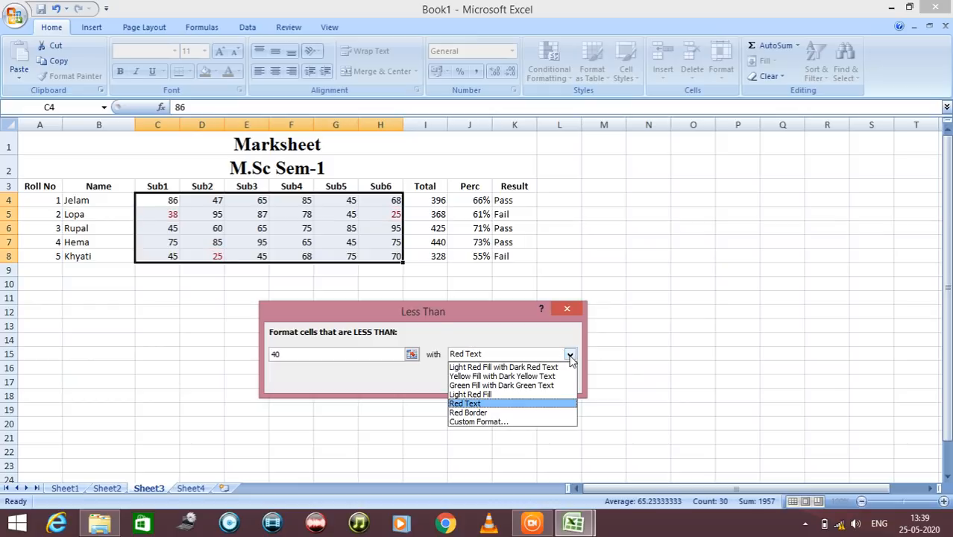
click(507, 365)
click(492, 380)
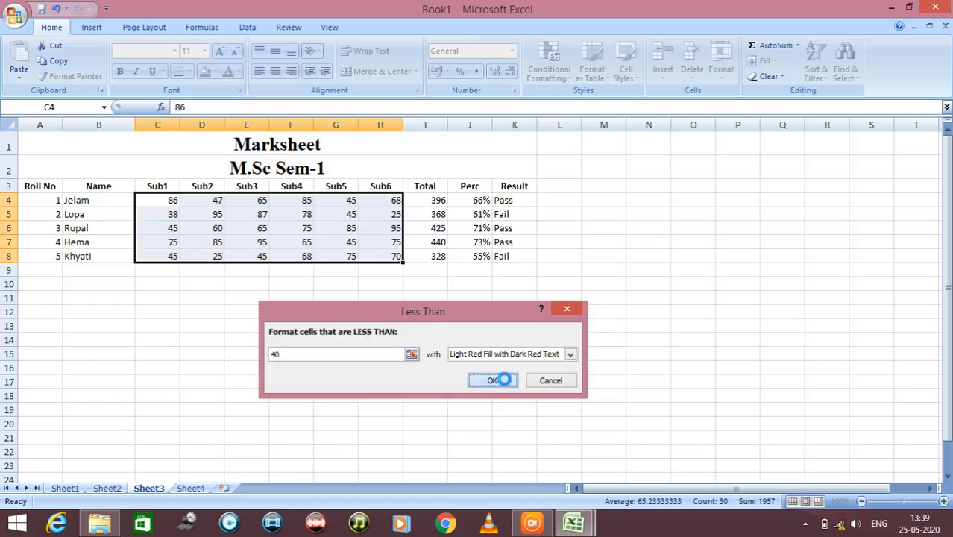
click(361, 339)
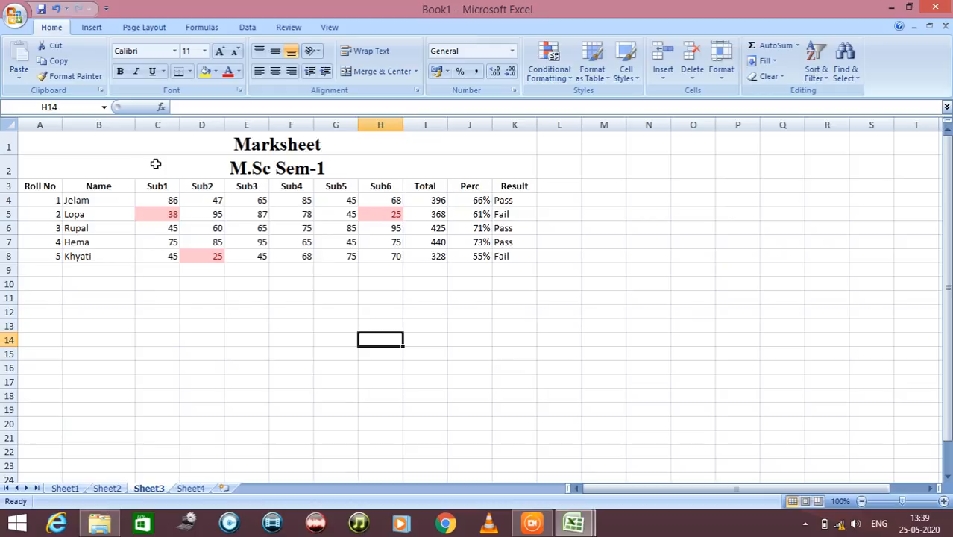
Apply all borders to the whole marksheet, including both title rows, in A1:K8
drag(157, 139, 187, 253)
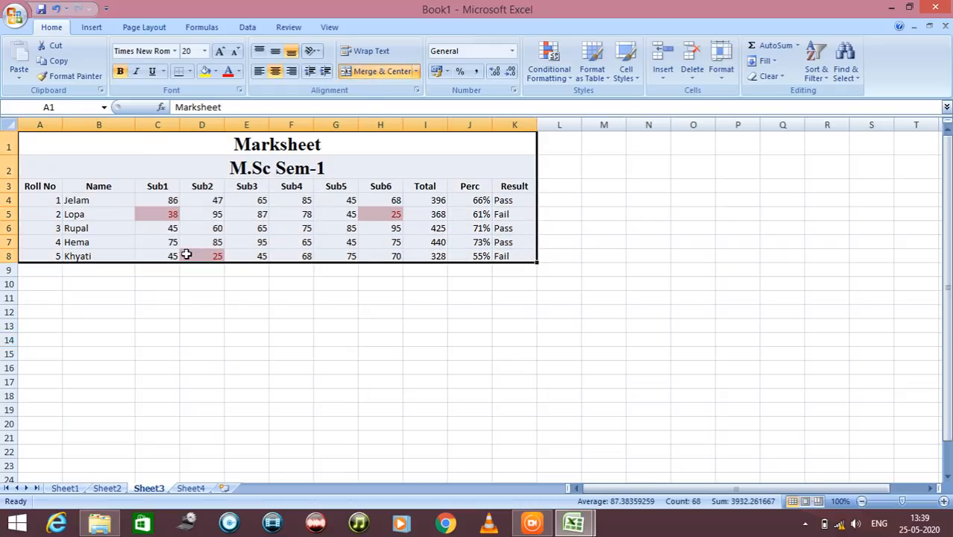
click(190, 72)
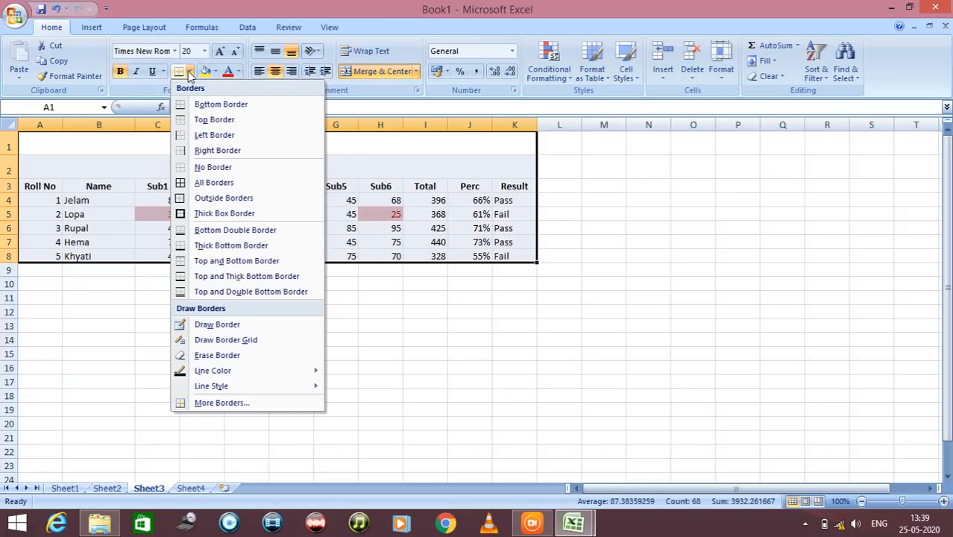
click(217, 213)
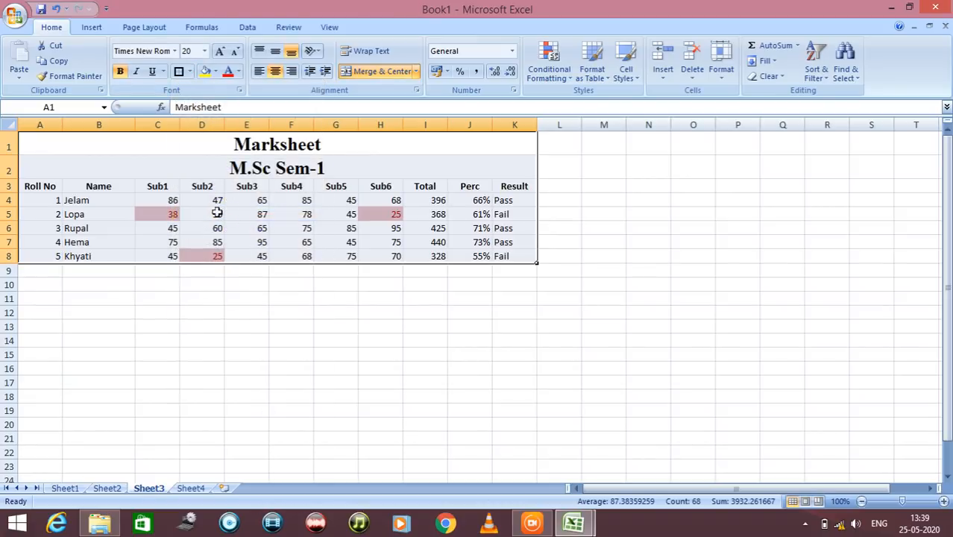
click(190, 73)
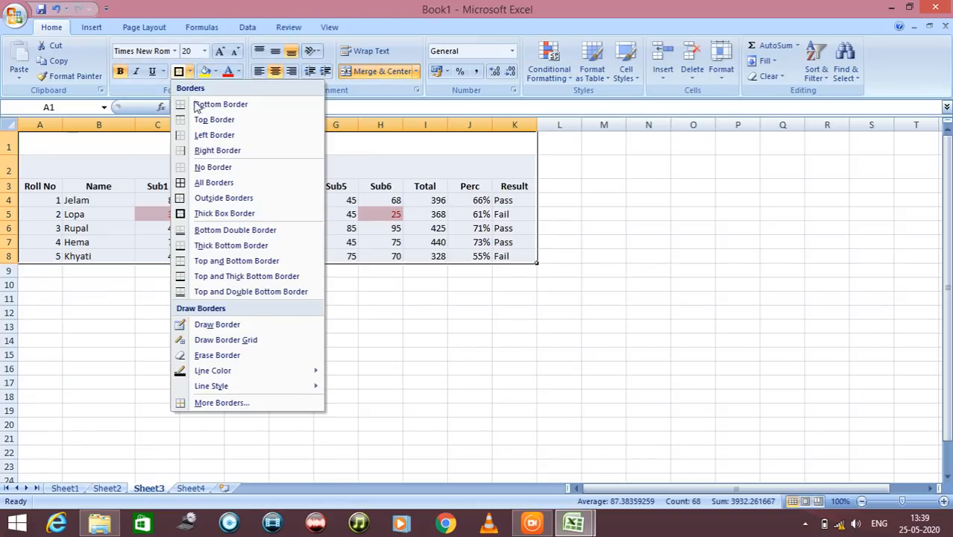
click(200, 182)
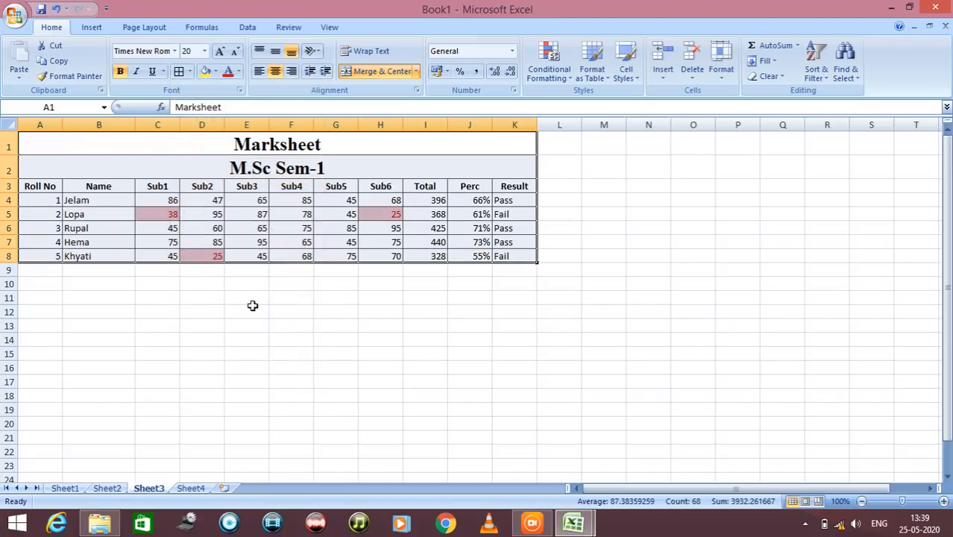
click(252, 305)
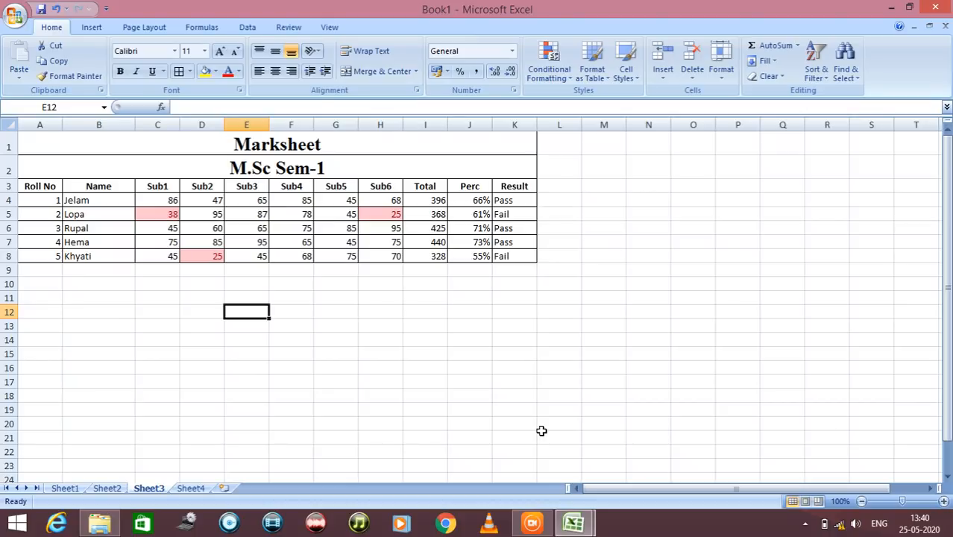
Look through the available column, line, pie, bar, area, scatter and other chart types
click(94, 28)
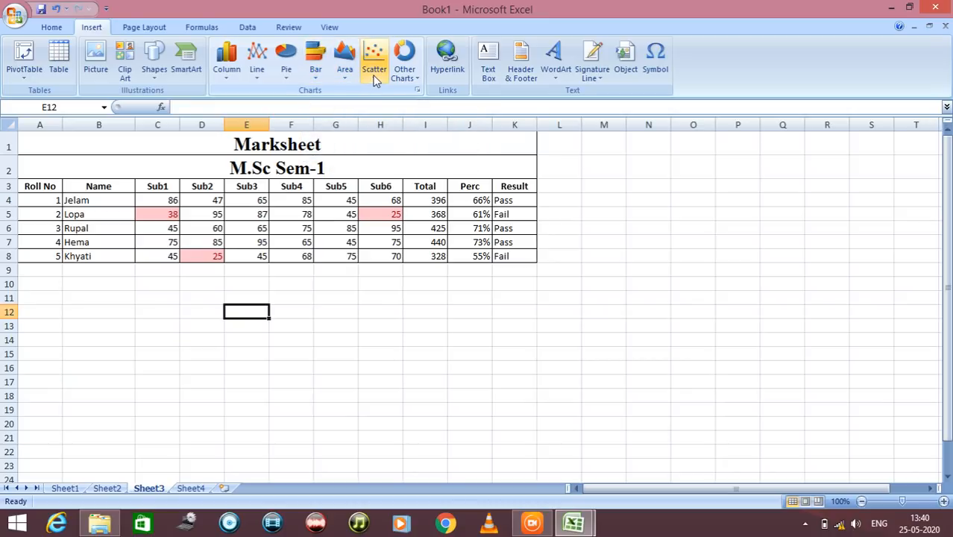
click(227, 74)
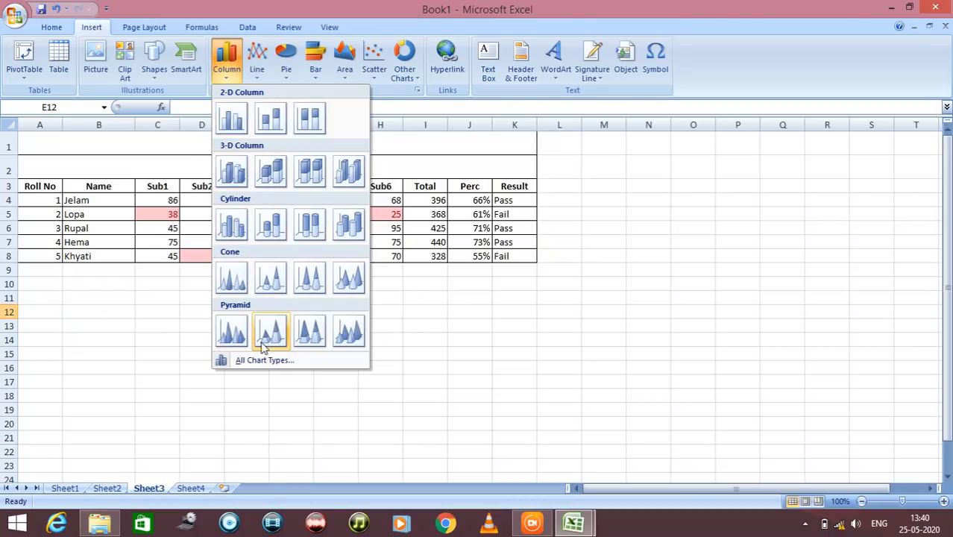
click(257, 74)
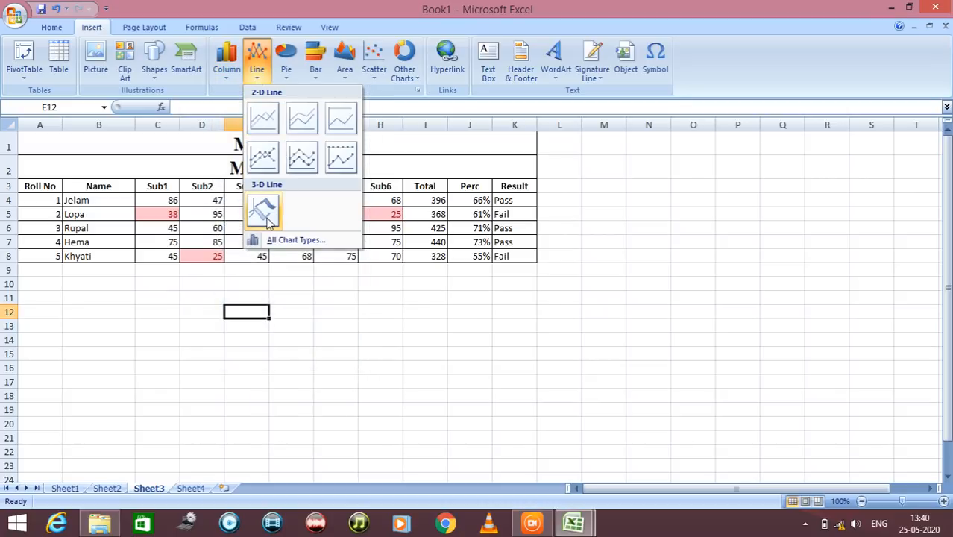
click(288, 74)
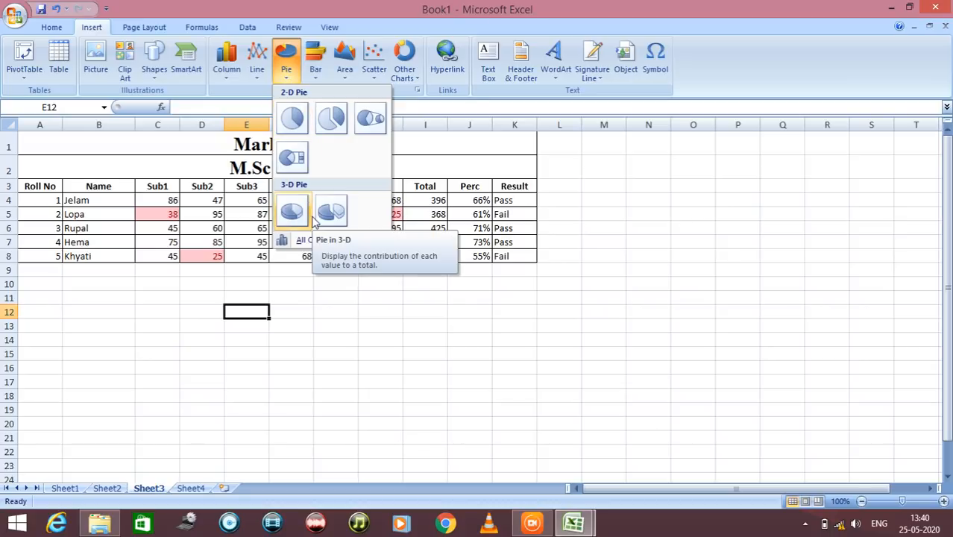
click(315, 75)
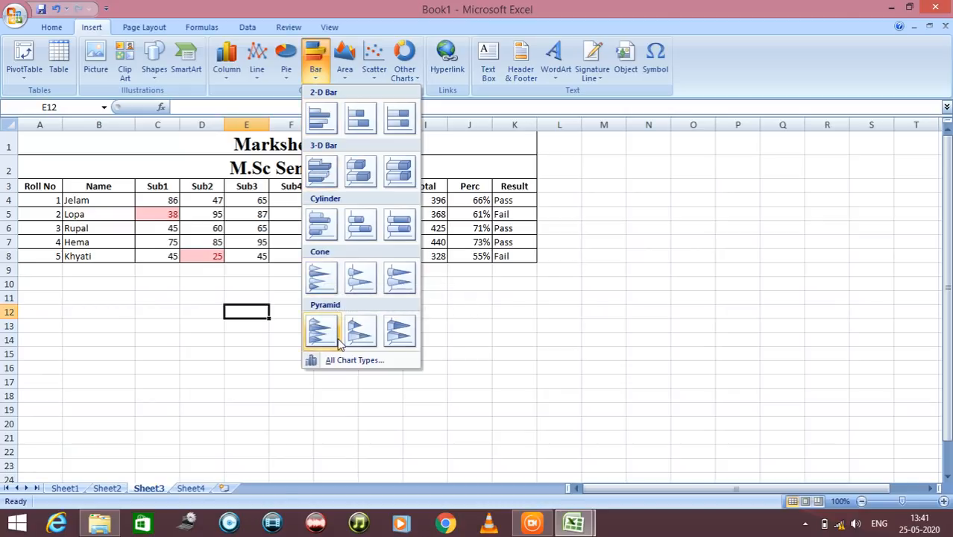
click(344, 58)
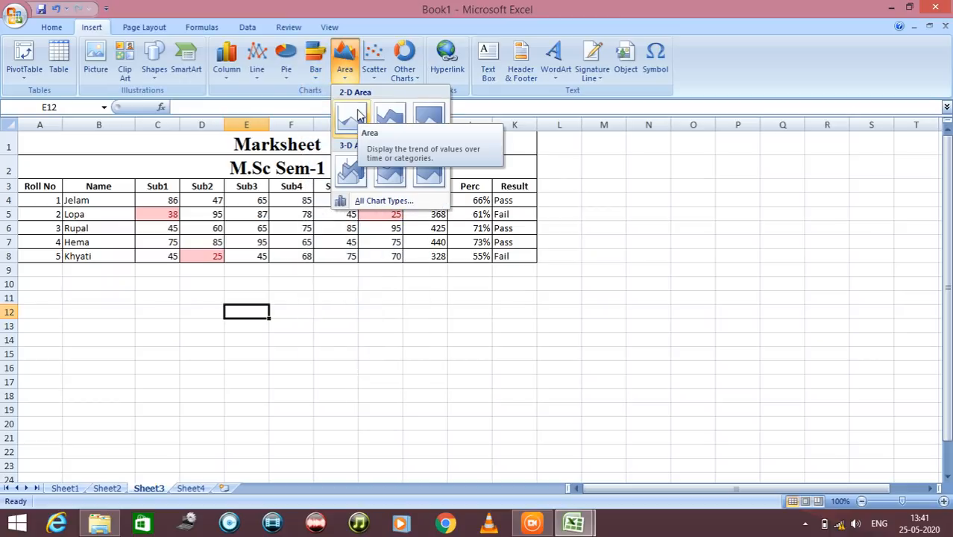
click(375, 80)
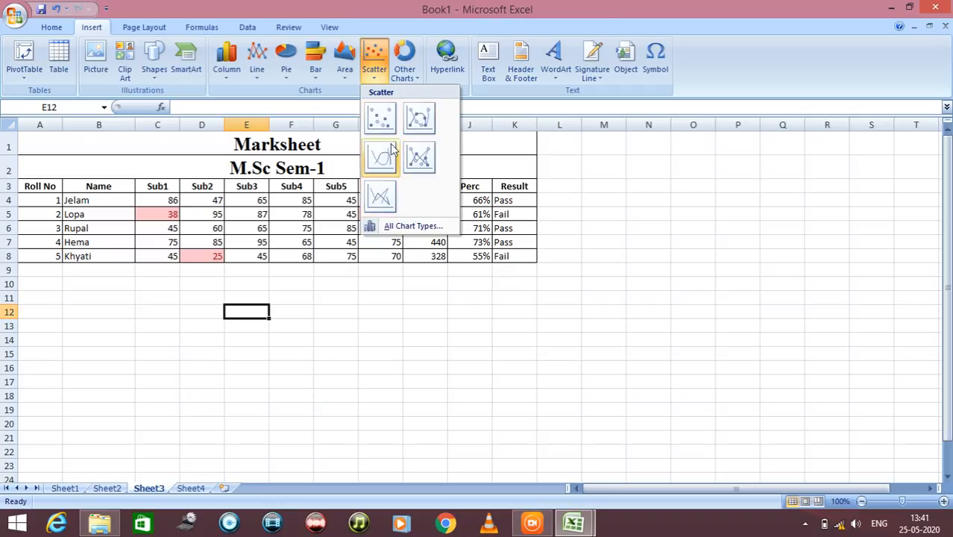
click(406, 80)
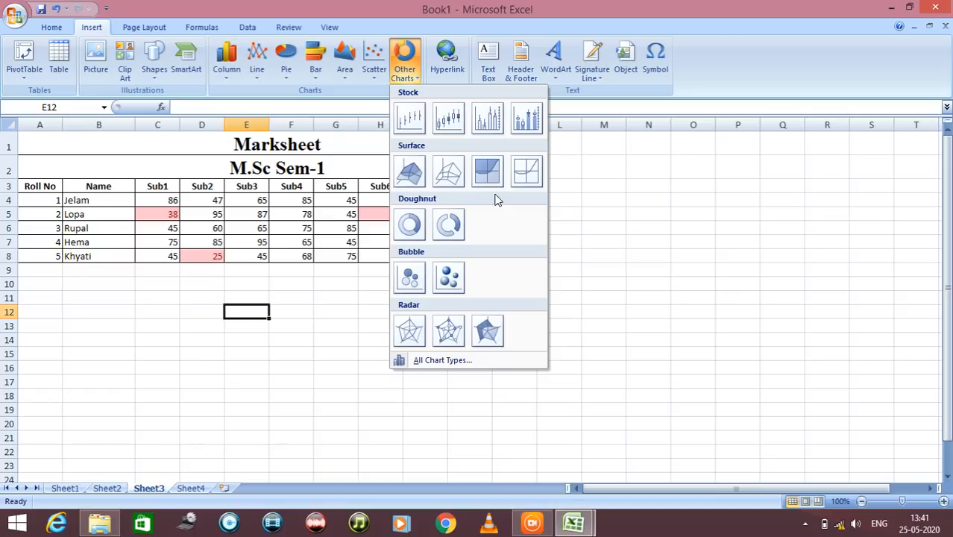
Browse the Column, Line, Pie, Bar, Area and X Y (Scatter) categories in the full Insert Chart gallery
click(583, 168)
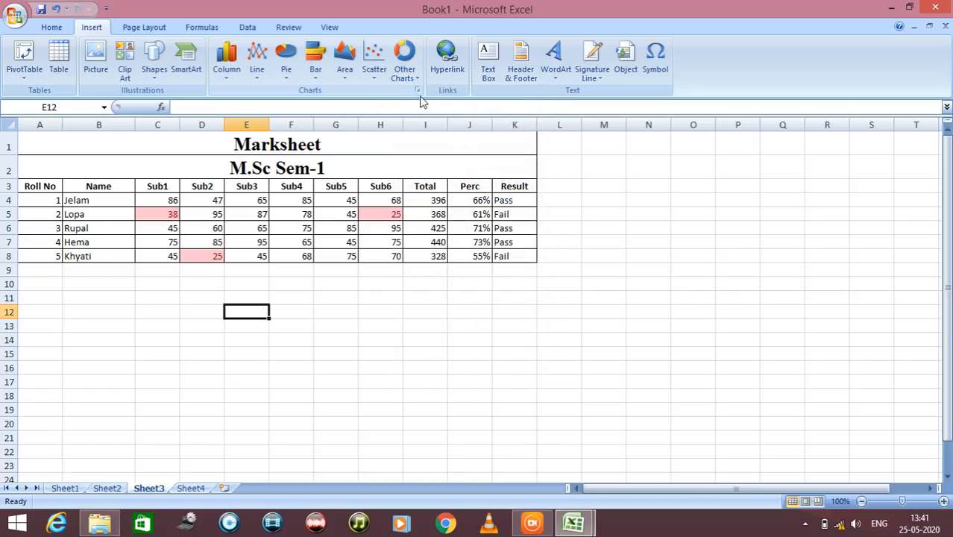
click(418, 91)
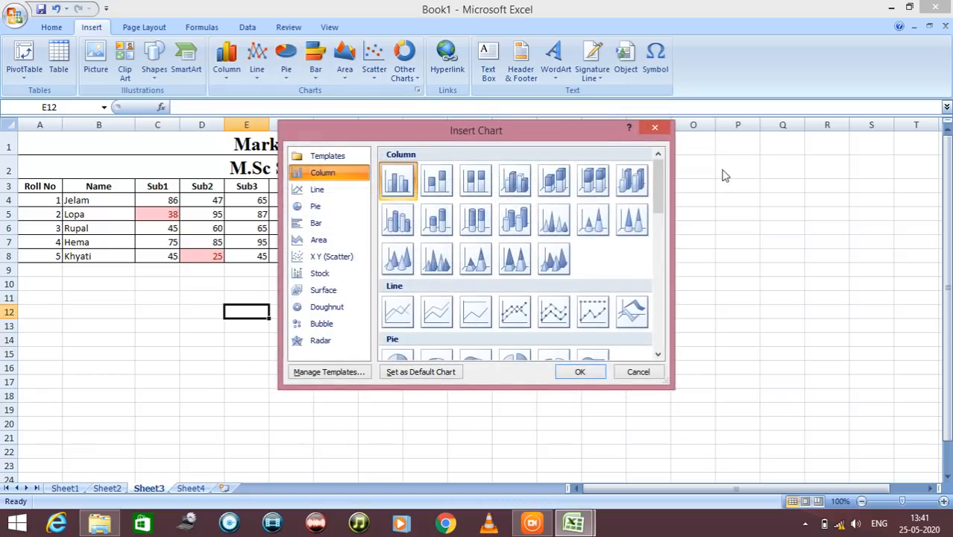
click(638, 371)
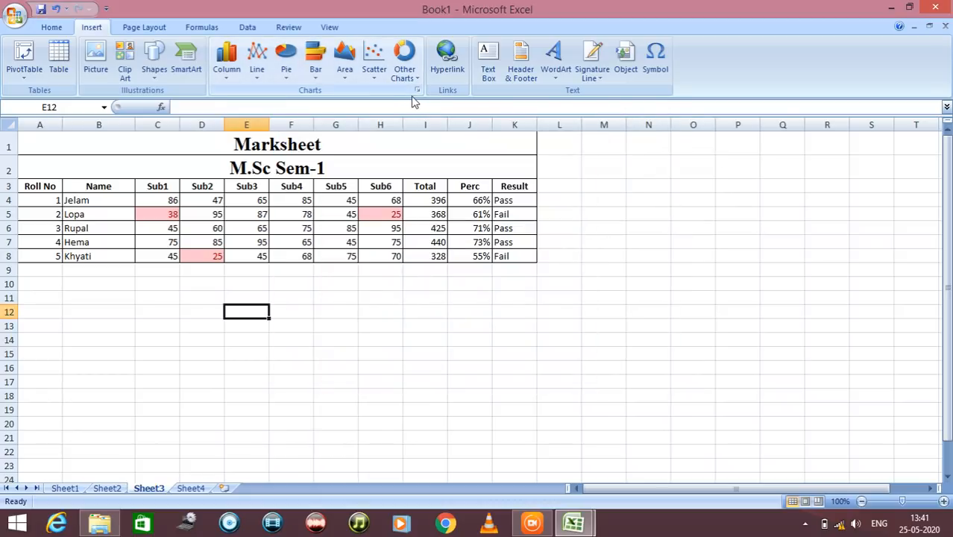
click(418, 91)
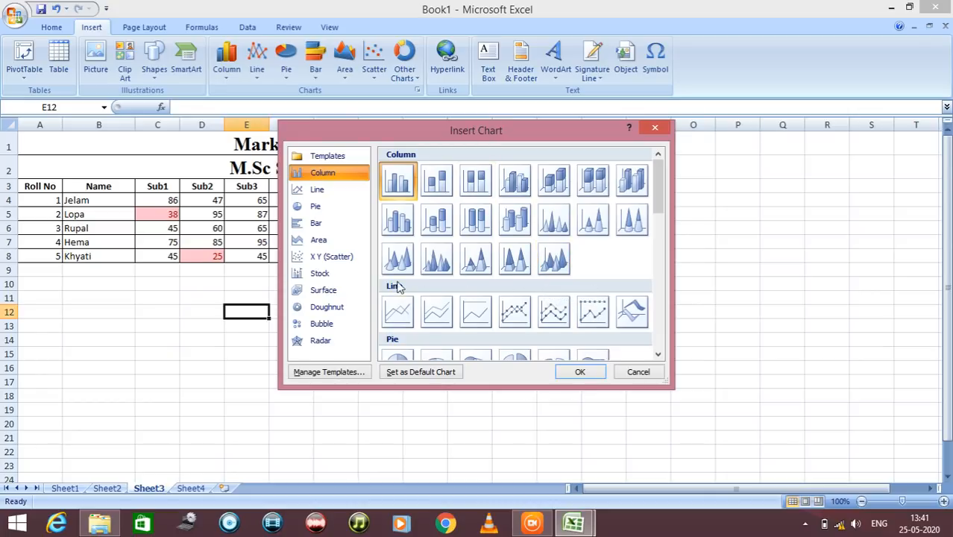
scroll(437, 194, down, 10)
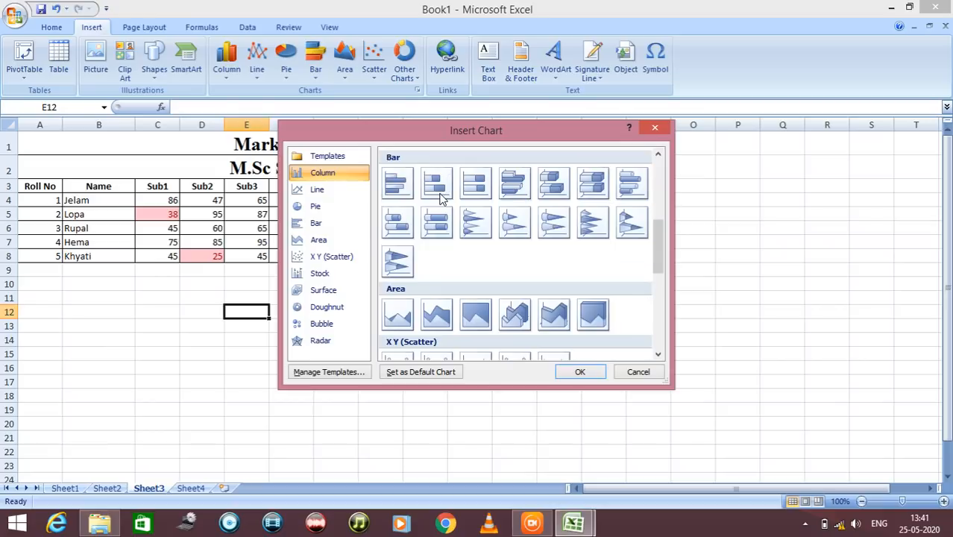
scroll(440, 195, up, 10)
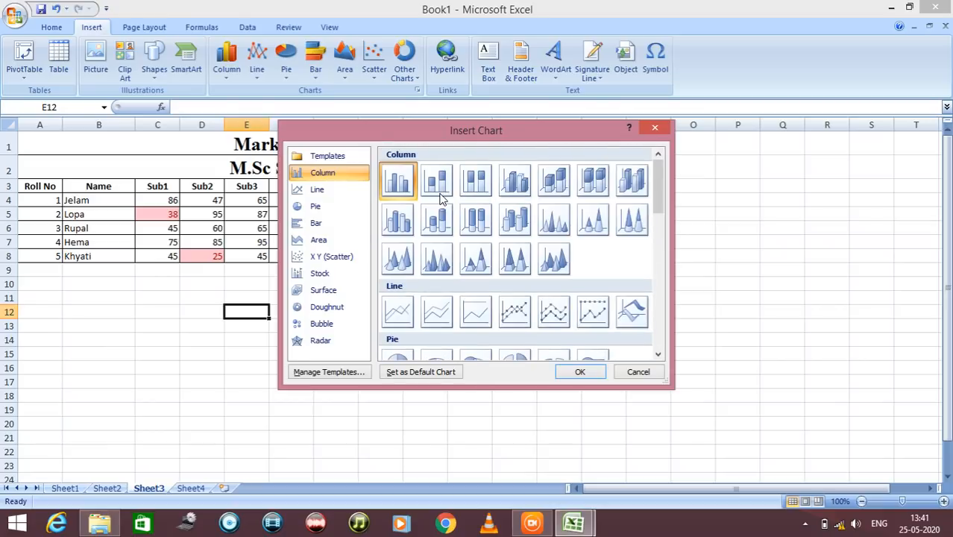
click(328, 191)
scroll(498, 265, down, 10)
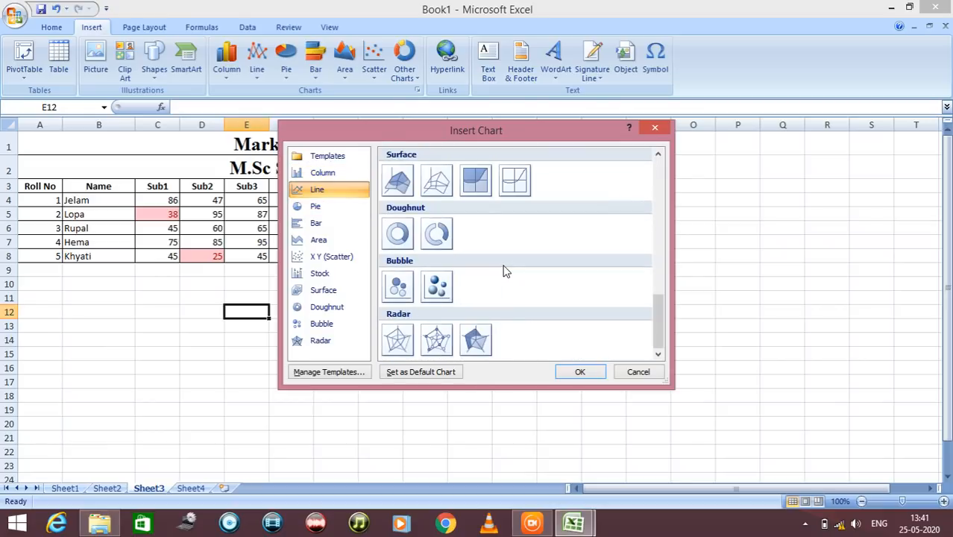
scroll(503, 268, up, 10)
click(315, 207)
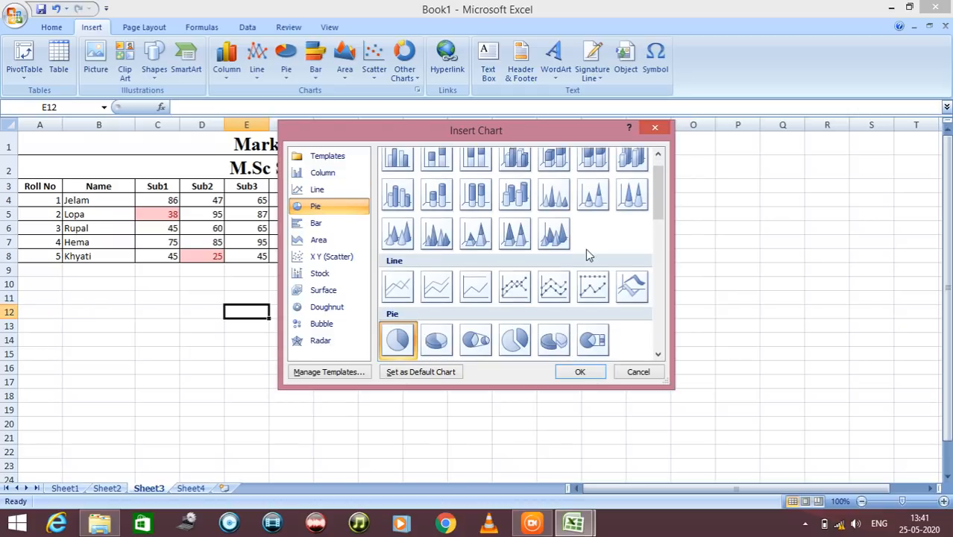
scroll(581, 253, down, 5)
click(306, 224)
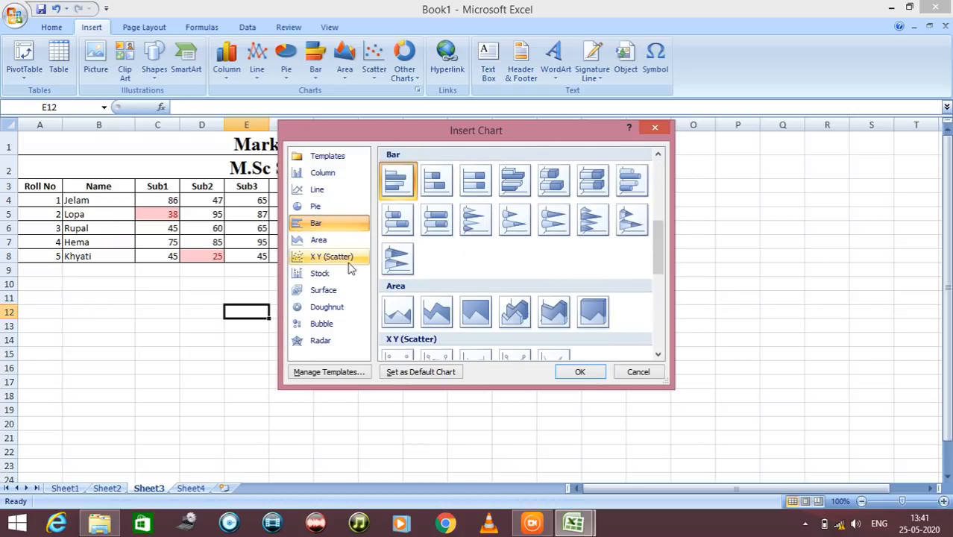
scroll(504, 277, down, 10)
click(336, 239)
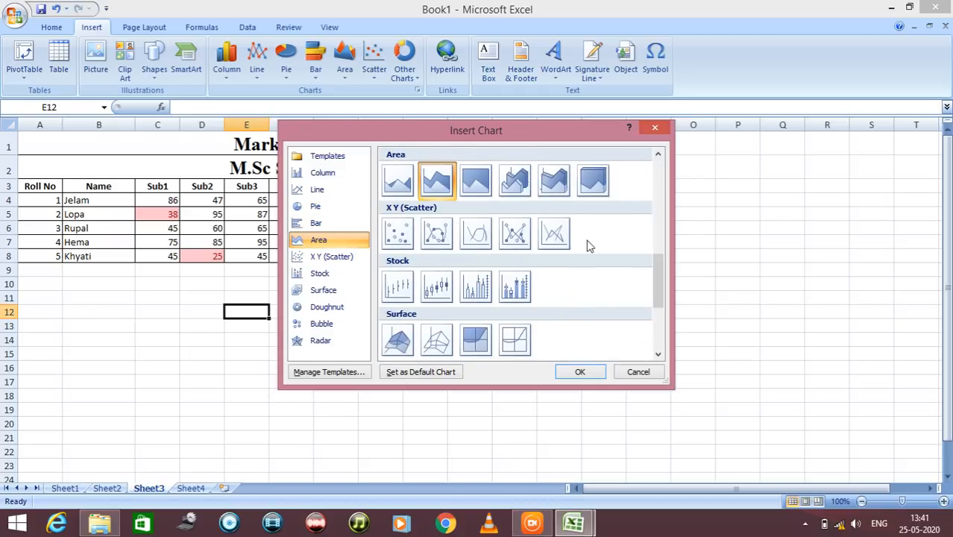
scroll(587, 246, down, 10)
click(313, 256)
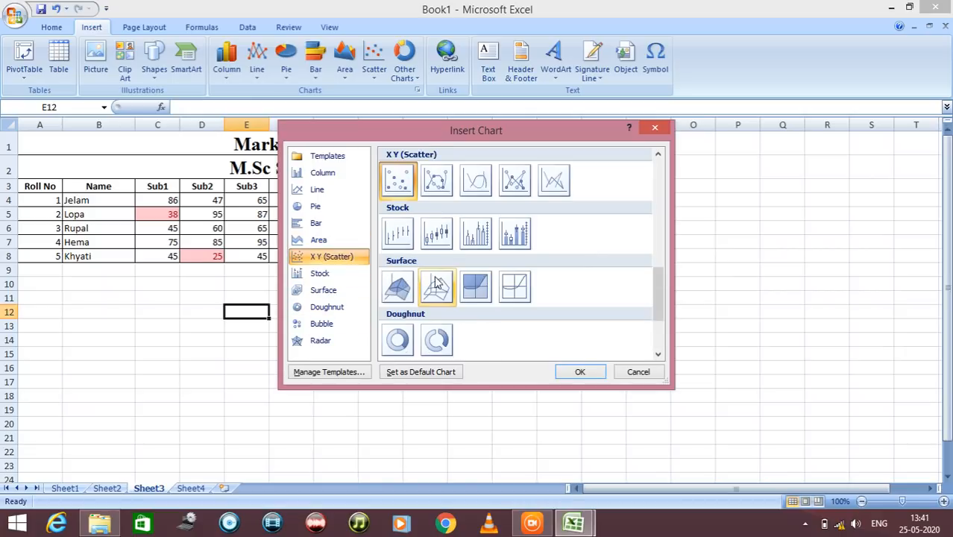
scroll(439, 283, down, 10)
scroll(438, 283, up, 10)
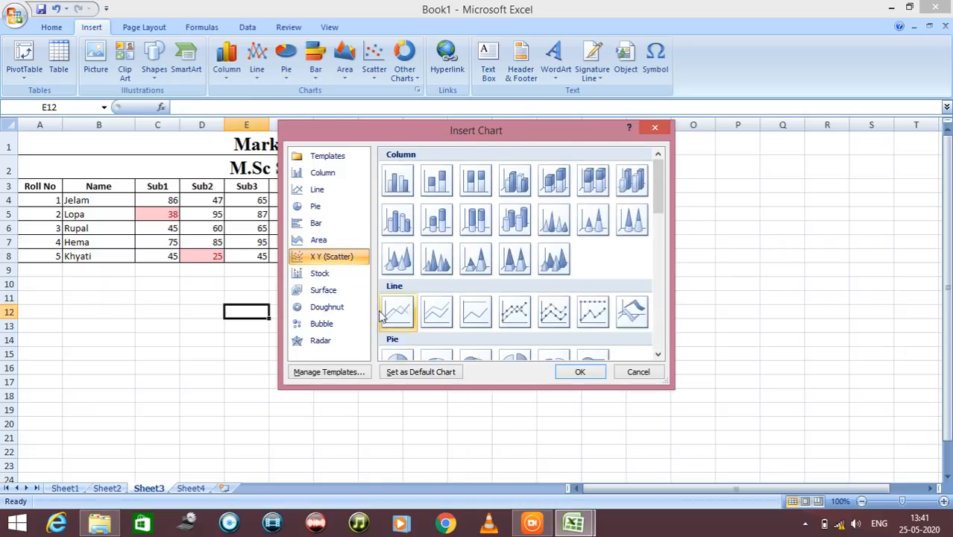
Look through the Stock, Surface and Doughnut chart categories, return to Column, and close the gallery without inserting a chart
click(322, 273)
scroll(517, 240, down, 10)
scroll(518, 240, up, 10)
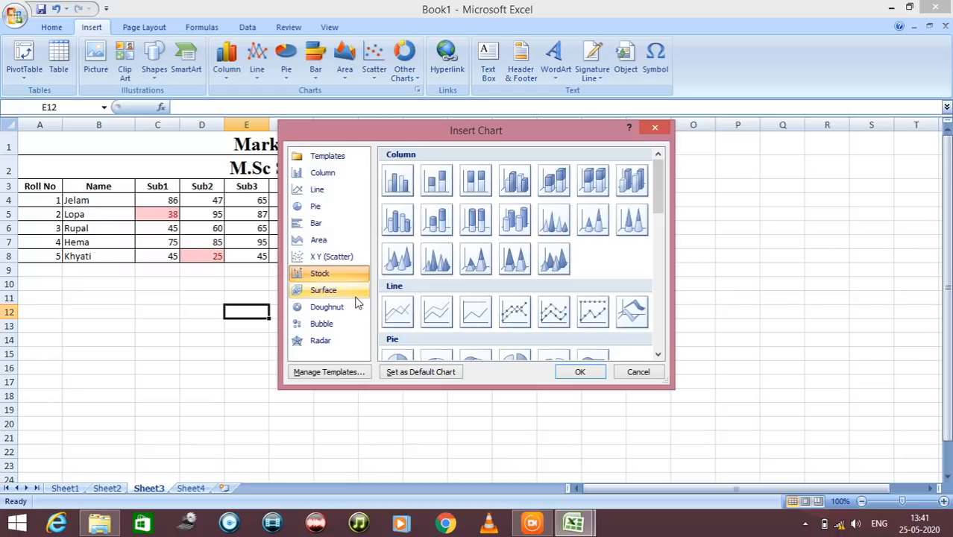
click(356, 296)
scroll(472, 266, down, 5)
scroll(472, 266, up, 10)
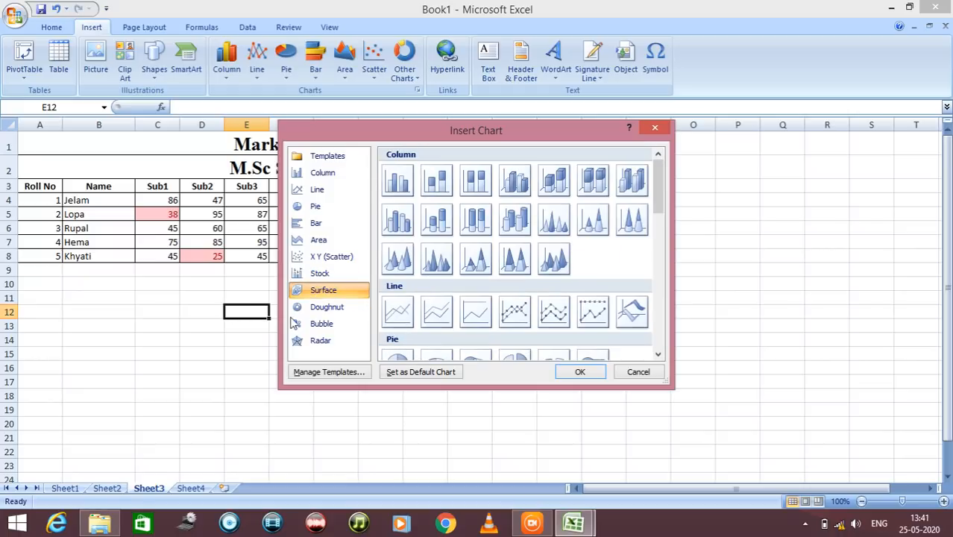
click(313, 309)
scroll(431, 276, up, 10)
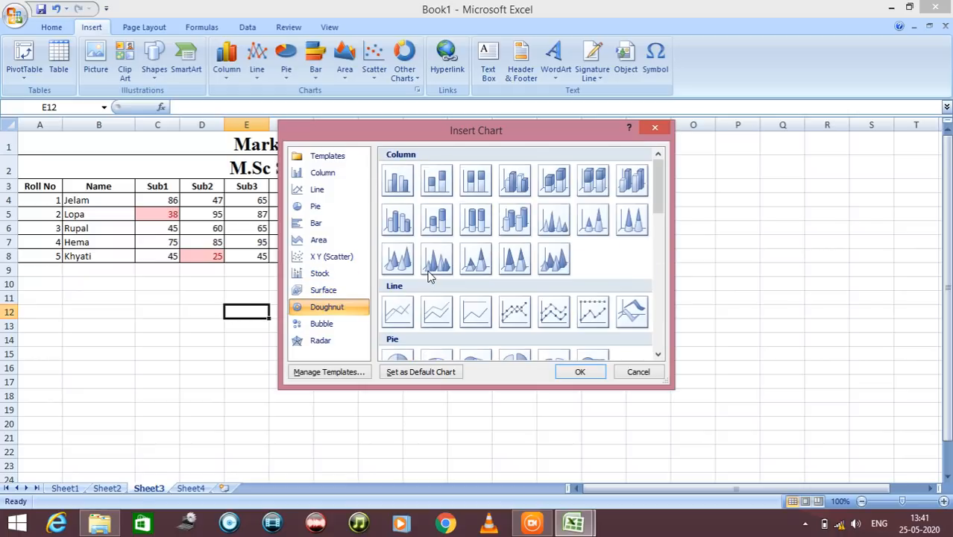
click(325, 174)
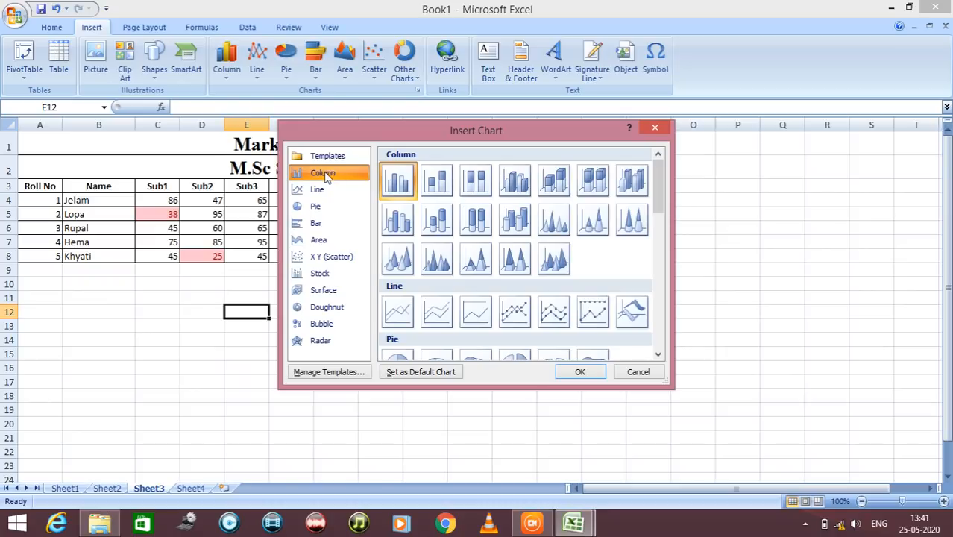
click(638, 373)
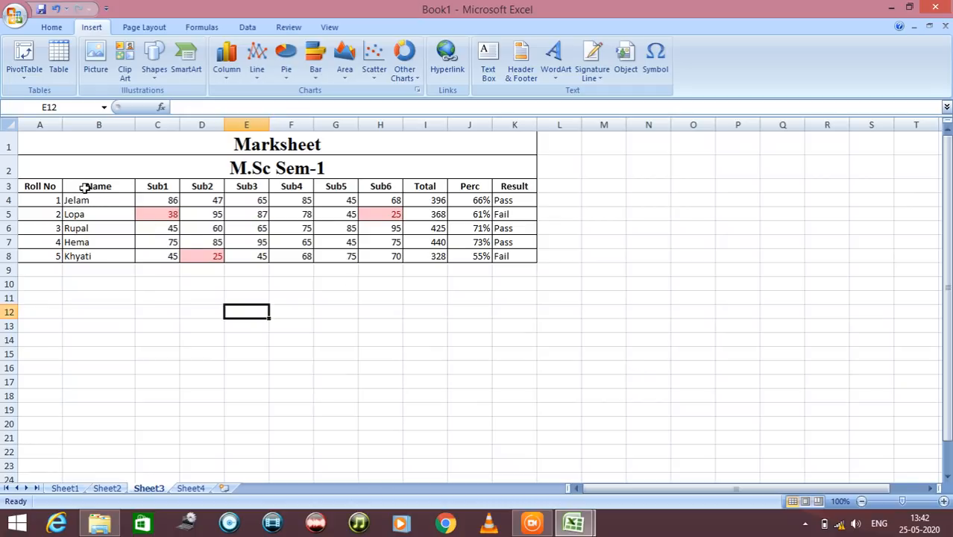
Insert a clustered column chart from the names and Sub1 to Sub6 marks in B3:H8
drag(86, 188, 373, 259)
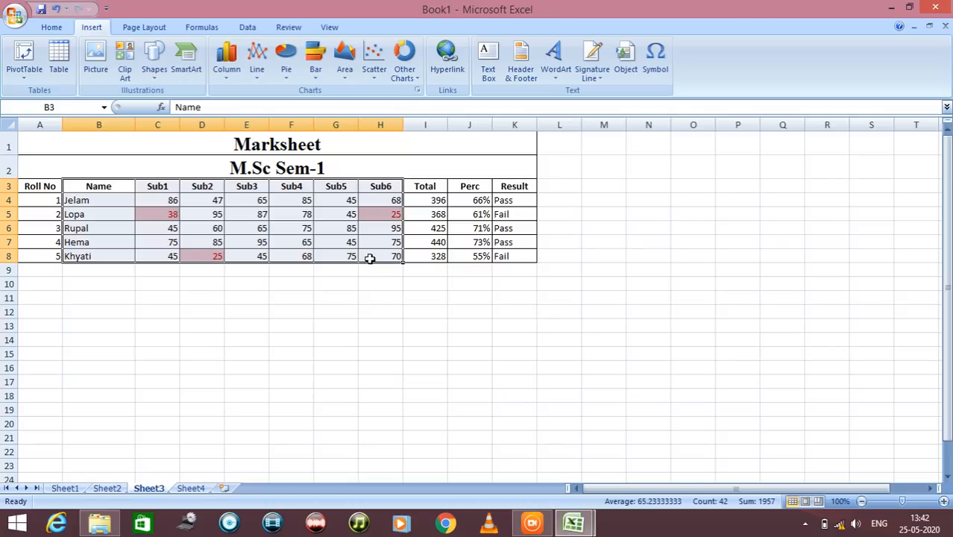
click(416, 91)
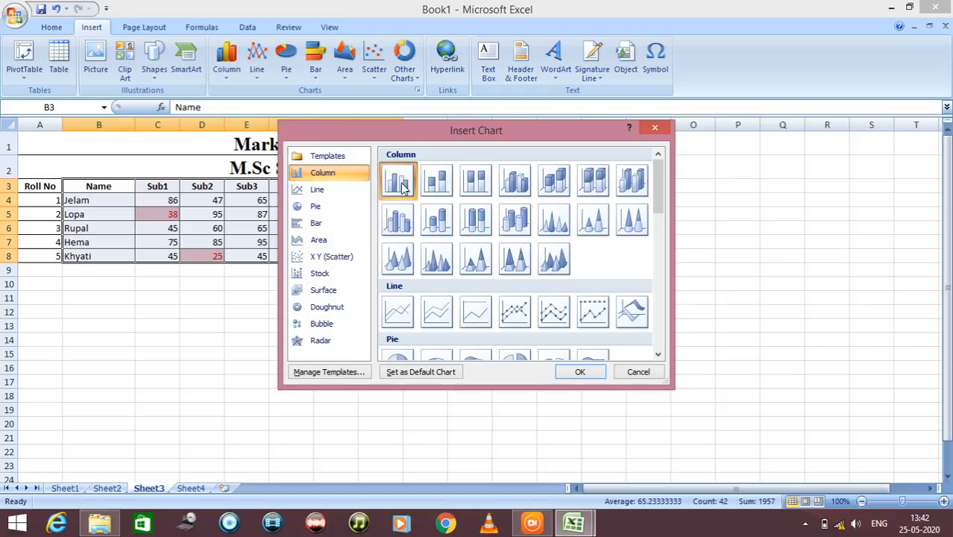
click(572, 375)
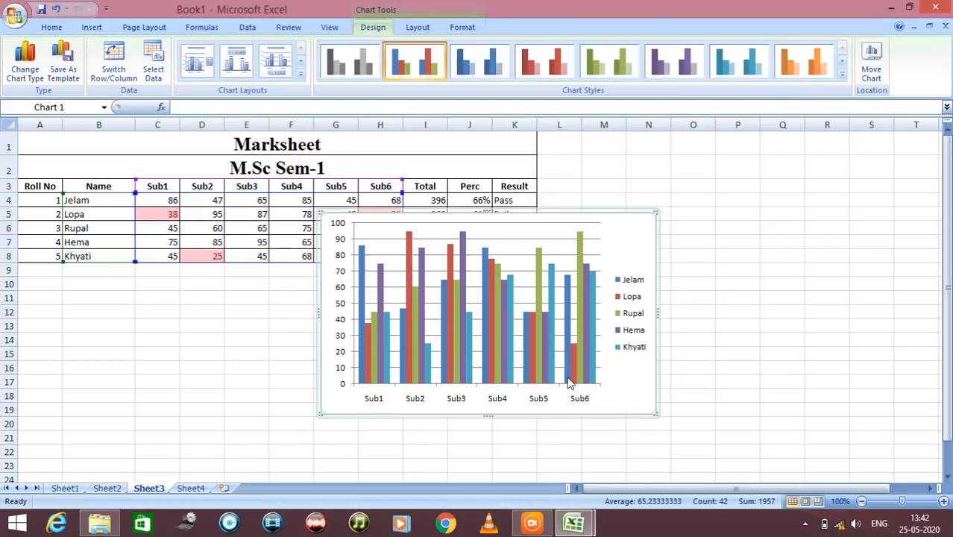
Move the column chart below the marksheet so it covers about B10:I24
click(527, 326)
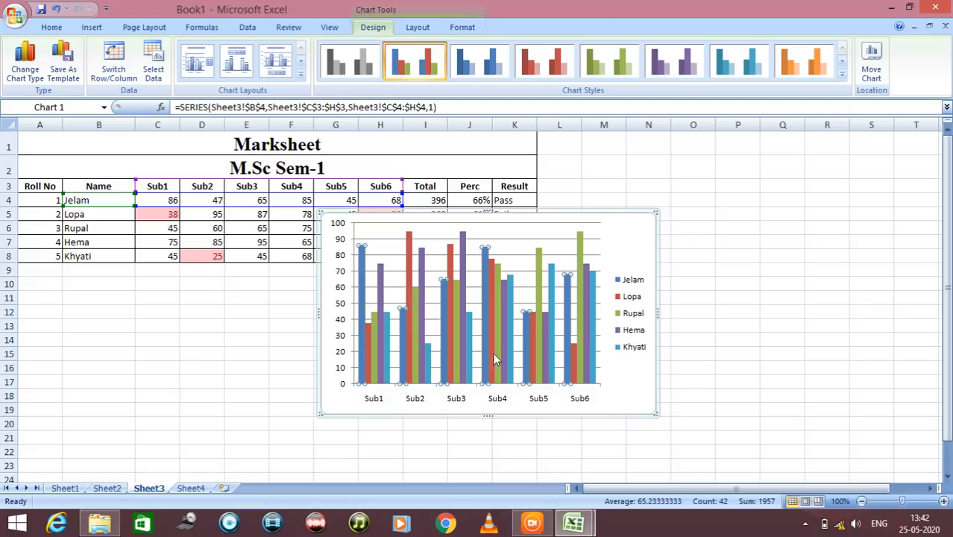
drag(634, 215, 427, 278)
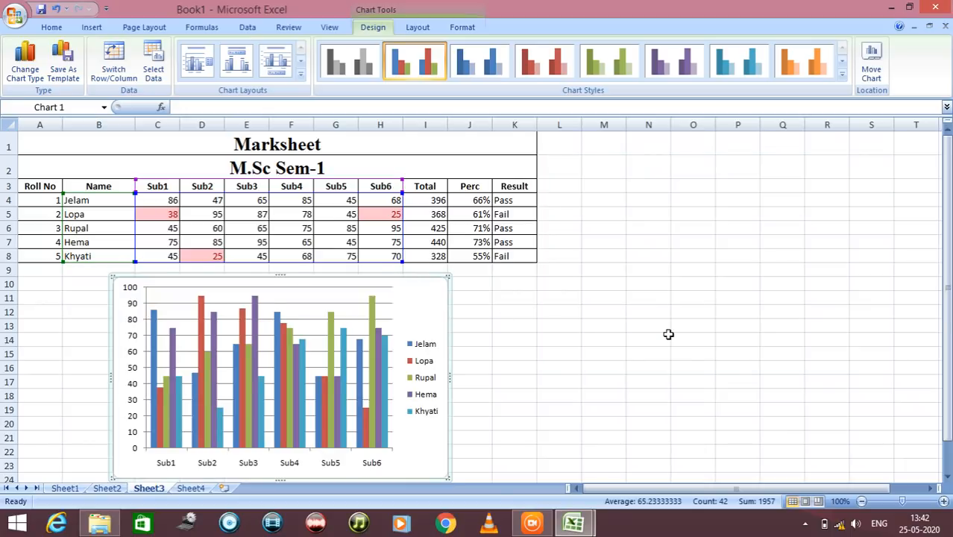
scroll(671, 336, down, 1)
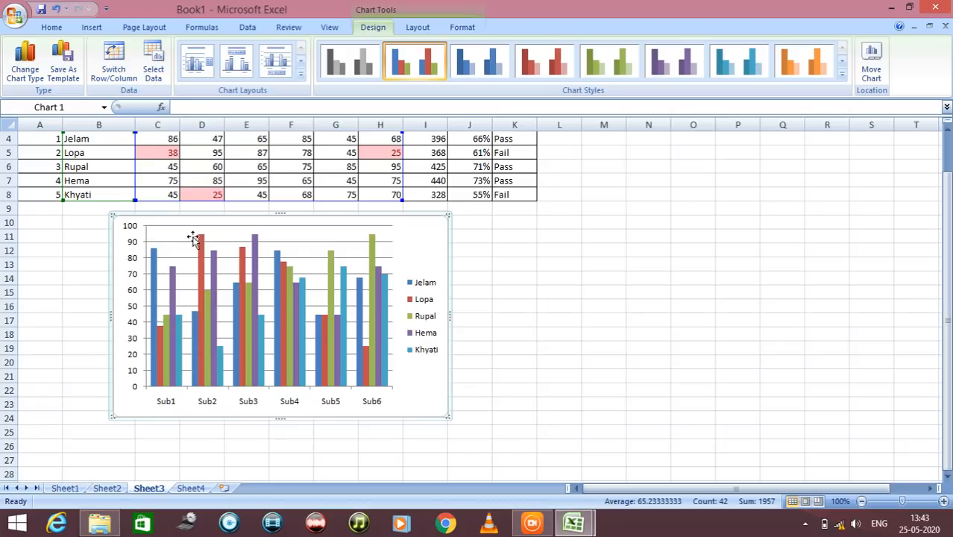
Open the Format Chart Area settings and move the column chart clear of the dialog, to about A10:H25
mouse_move(255, 262)
mouse_move(221, 354)
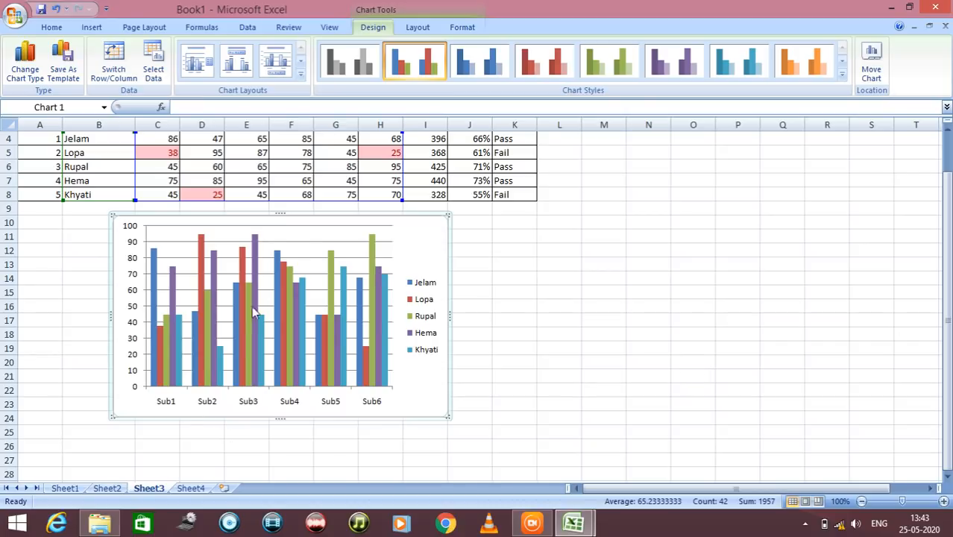
right_click(431, 254)
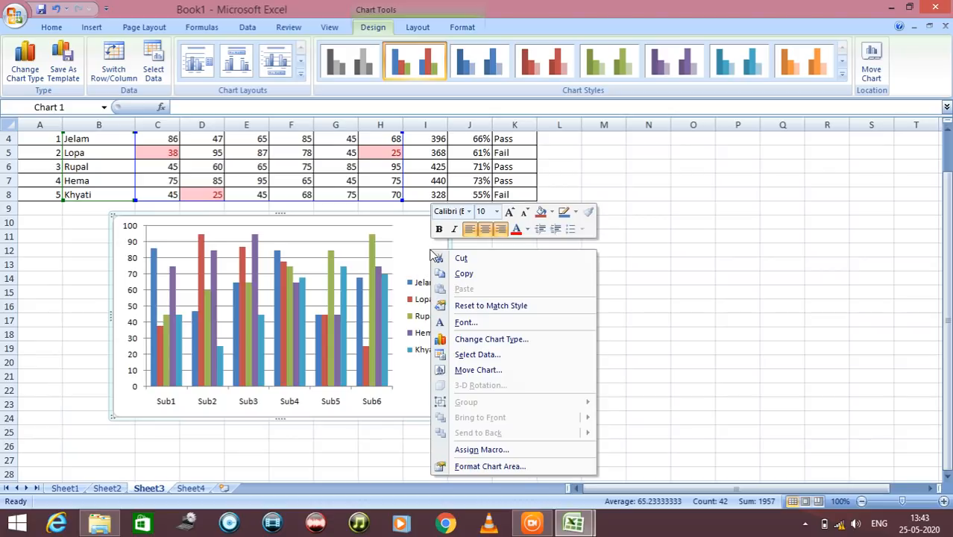
click(490, 467)
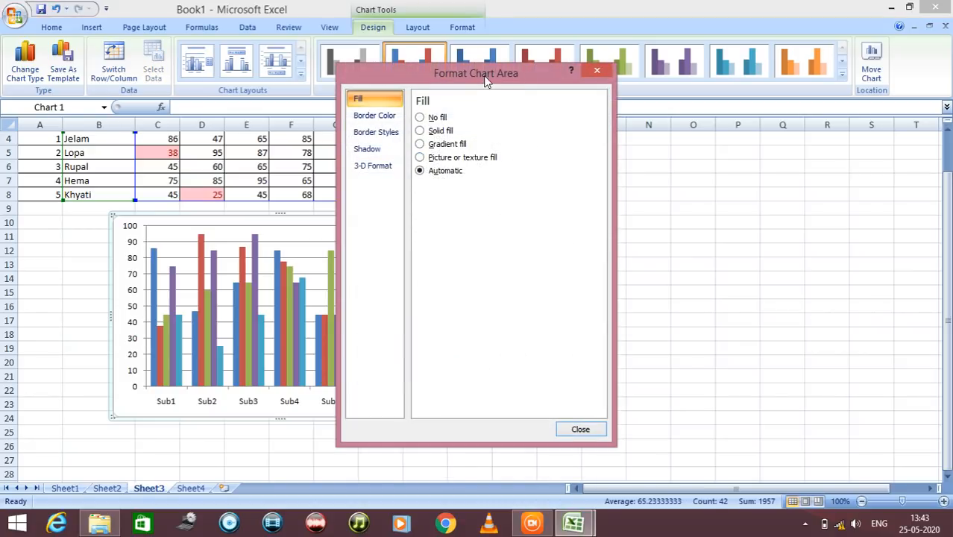
drag(485, 80, 600, 92)
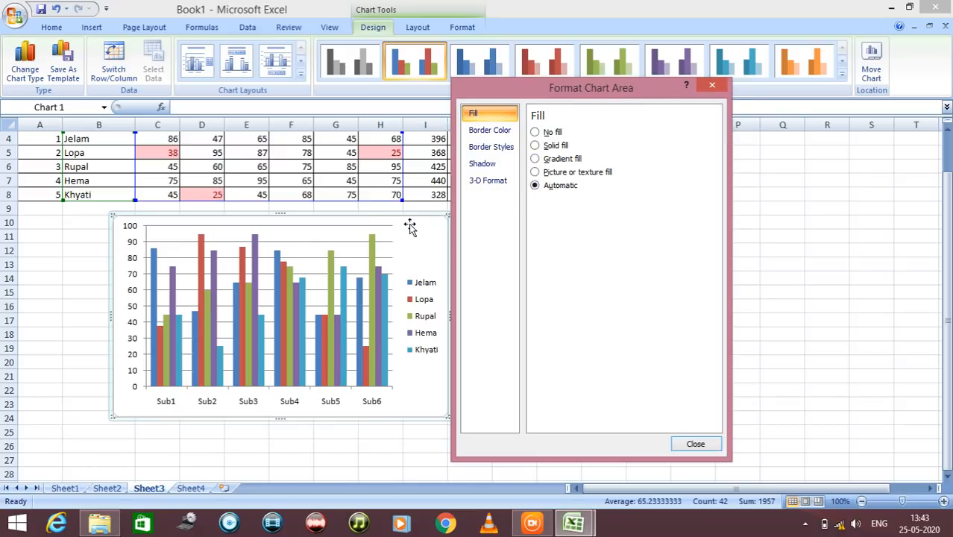
drag(411, 223, 351, 237)
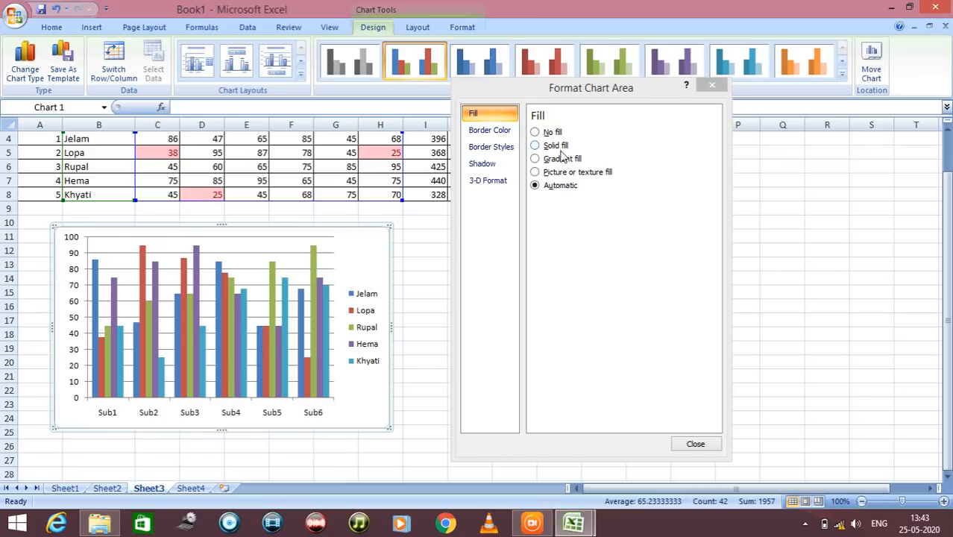
Try No fill, Solid fill and Gradient fill on the chart area
click(537, 133)
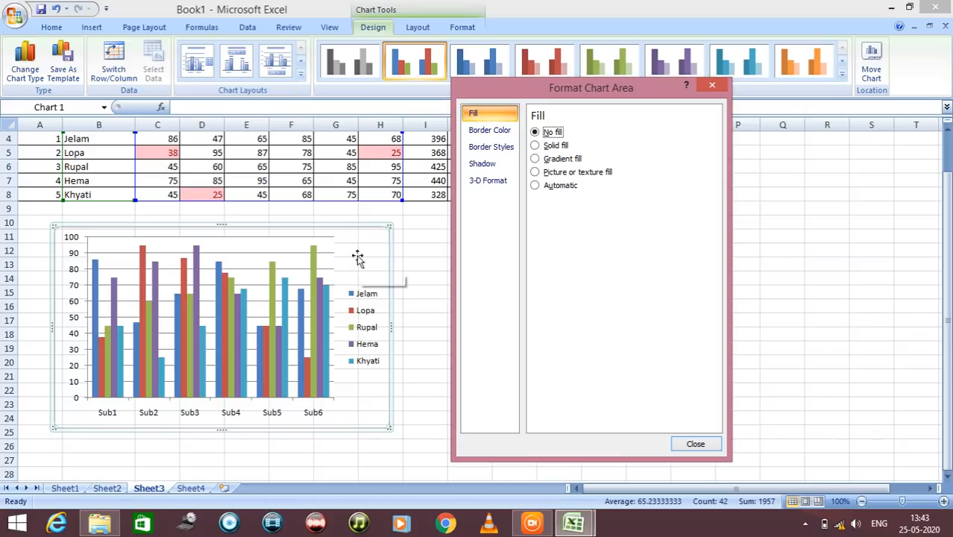
mouse_move(357, 228)
mouse_down()
mouse_move(357, 250)
mouse_move(351, 232)
mouse_up()
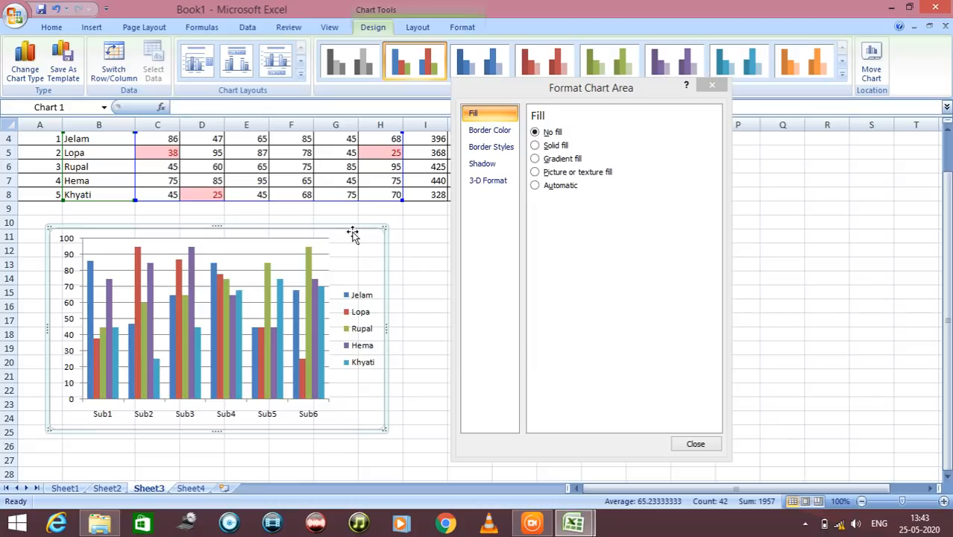
click(536, 146)
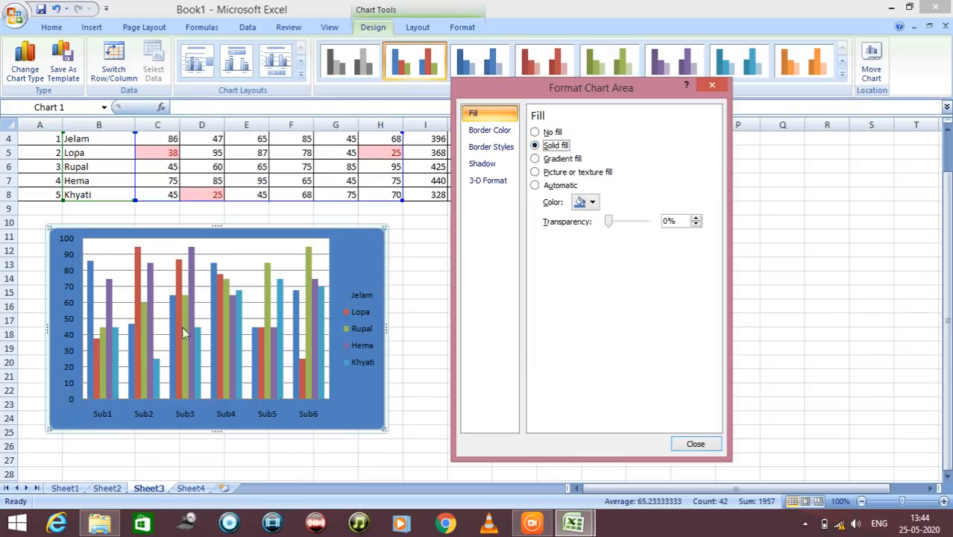
mouse_move(229, 317)
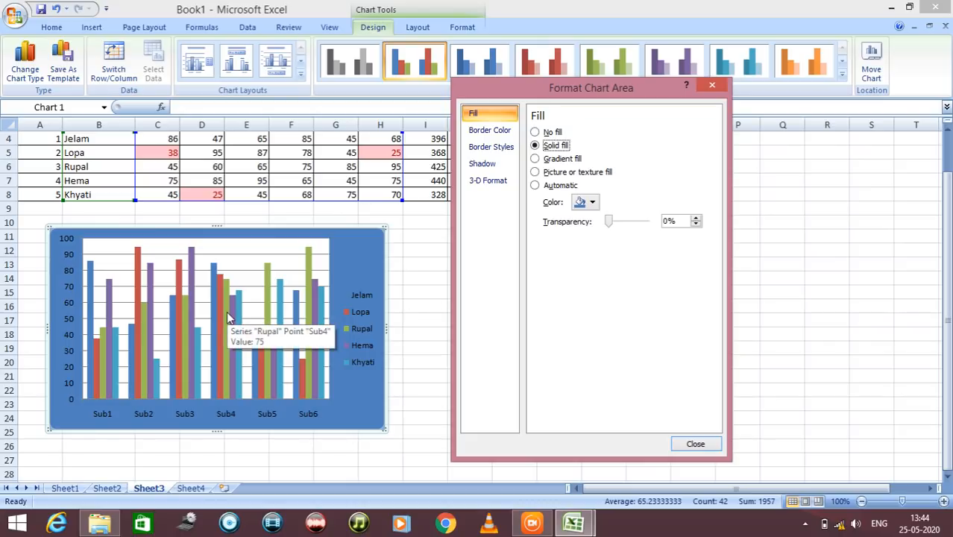
click(534, 159)
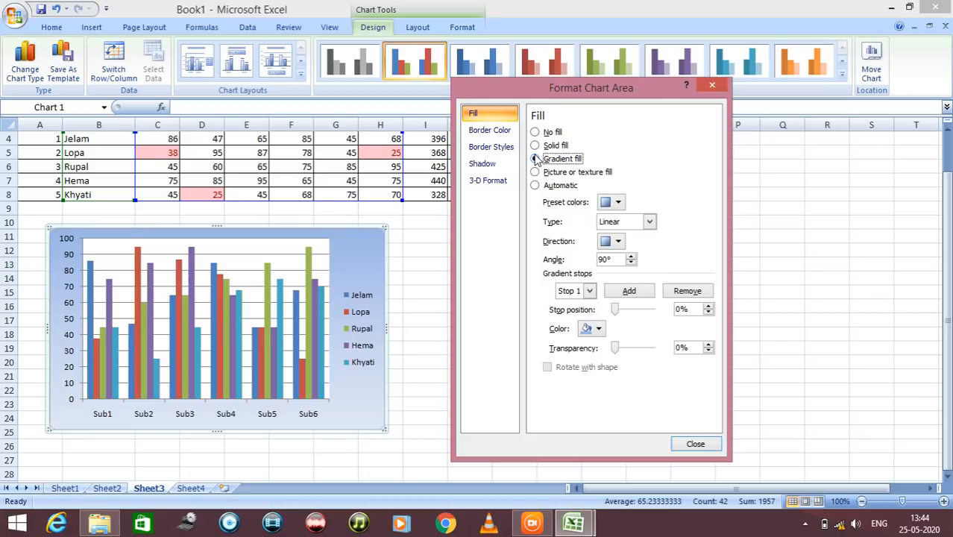
click(534, 158)
Try the blue denim texture as the chart area's fill and return the fill to Automatic
click(534, 172)
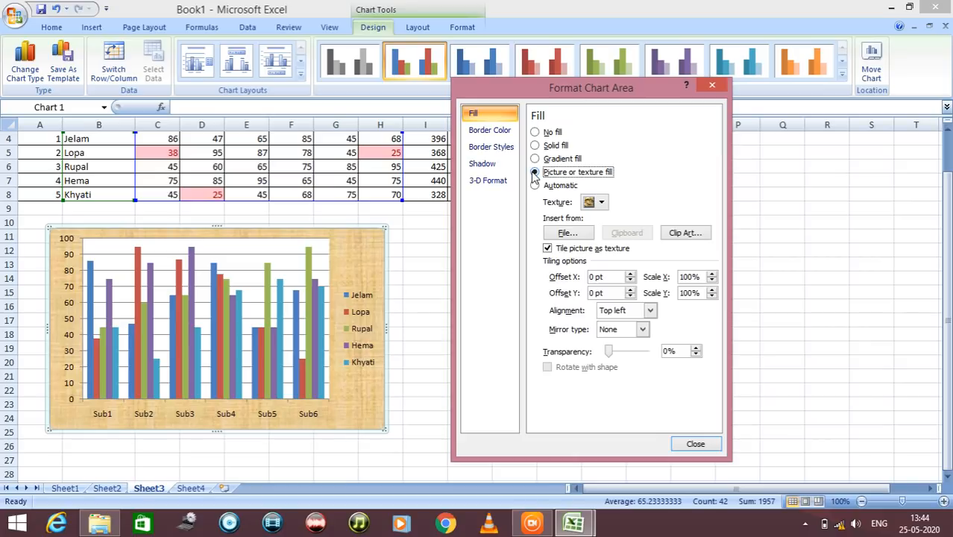
click(602, 203)
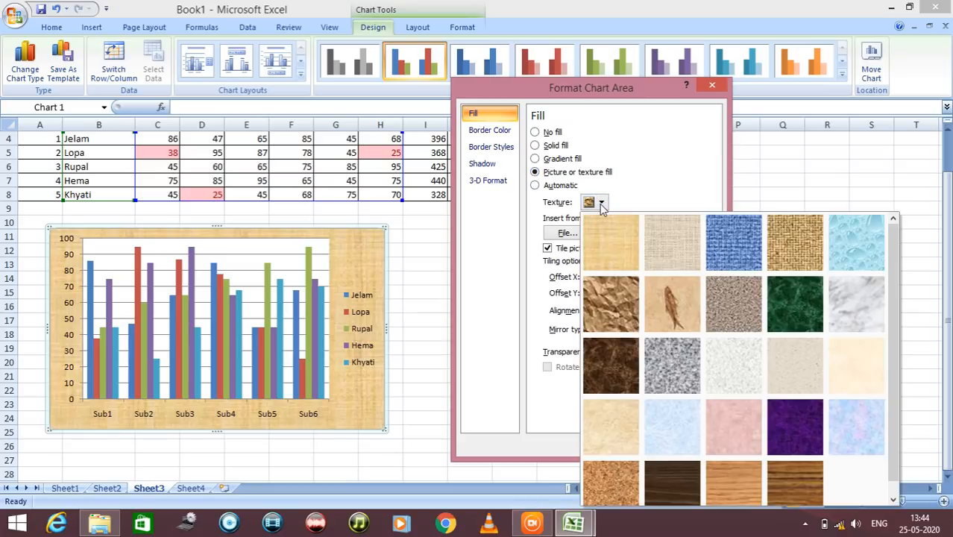
click(721, 245)
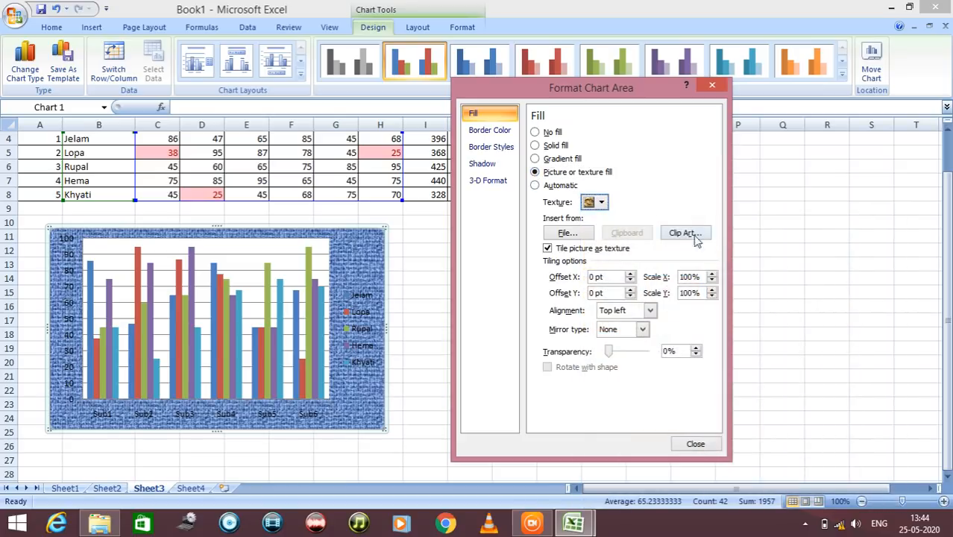
click(535, 186)
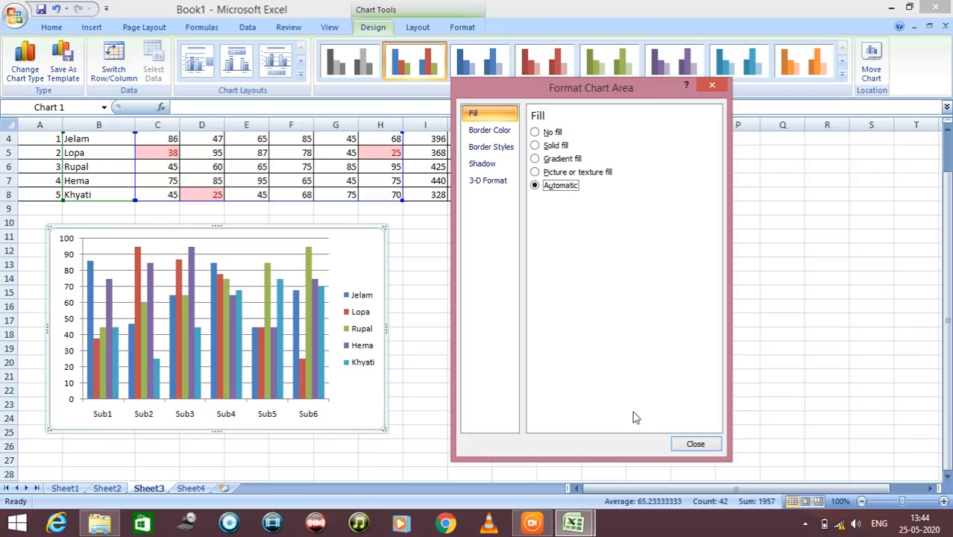
Give the chart area a solid black border line with the simple single-line compound type
click(492, 131)
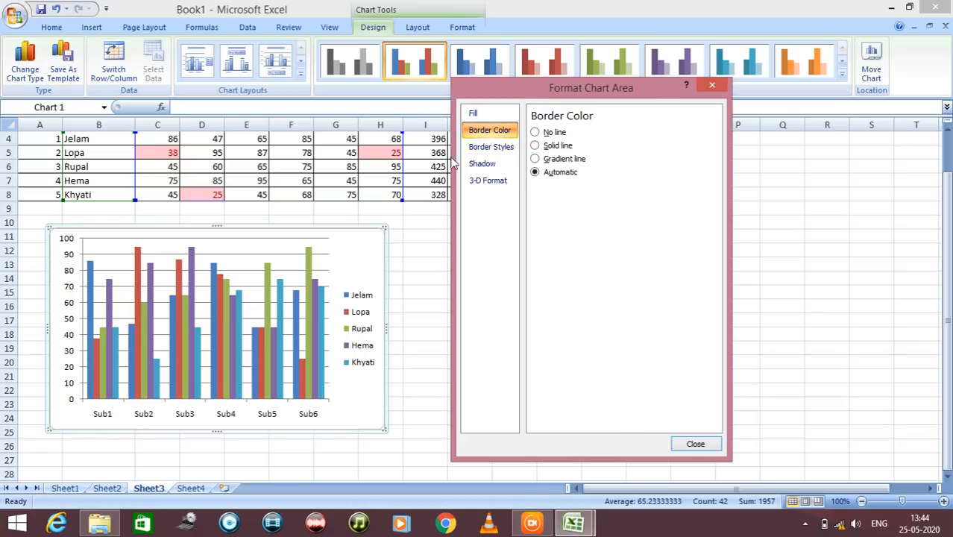
click(535, 147)
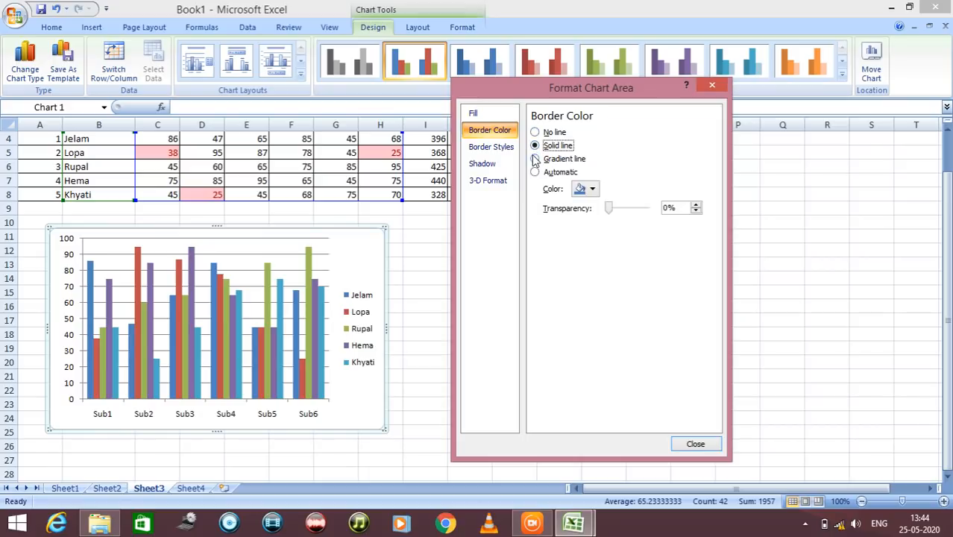
click(594, 190)
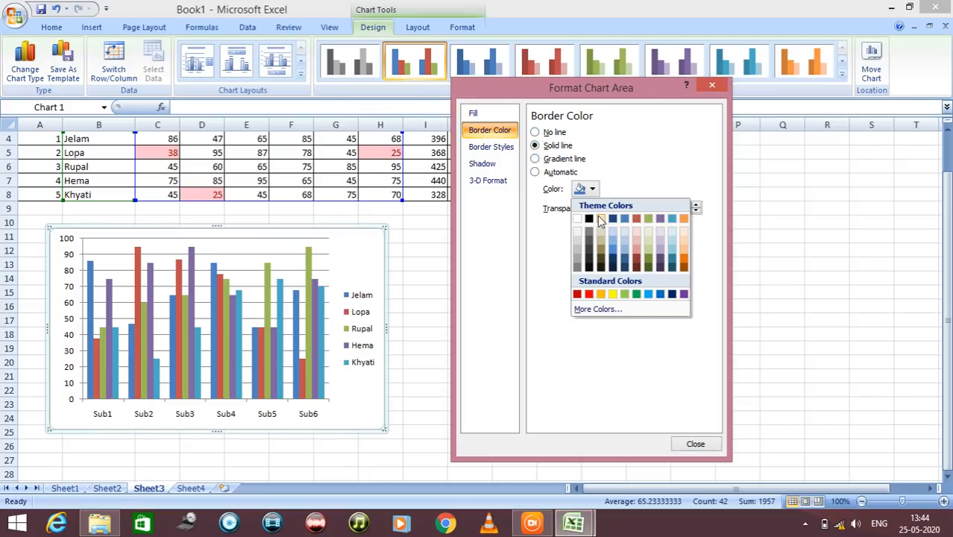
click(589, 220)
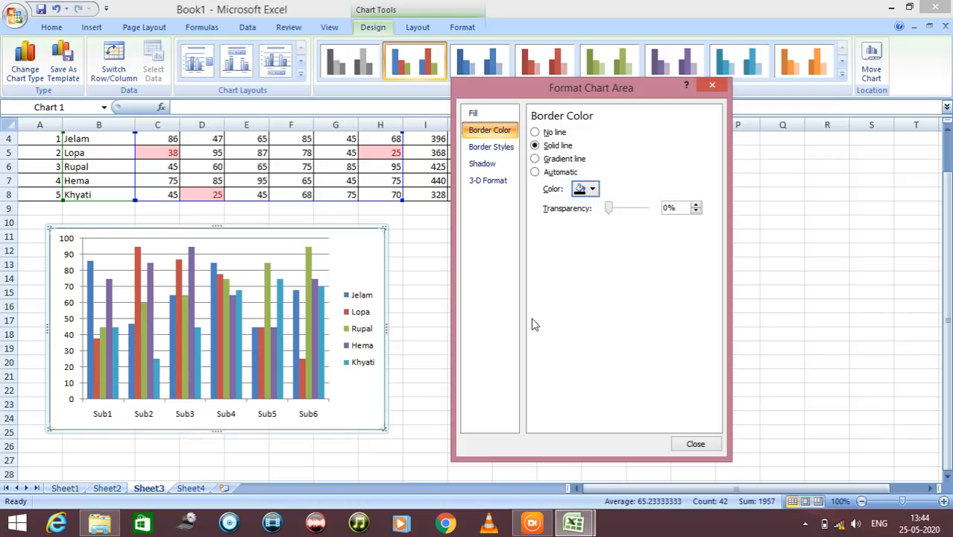
click(496, 149)
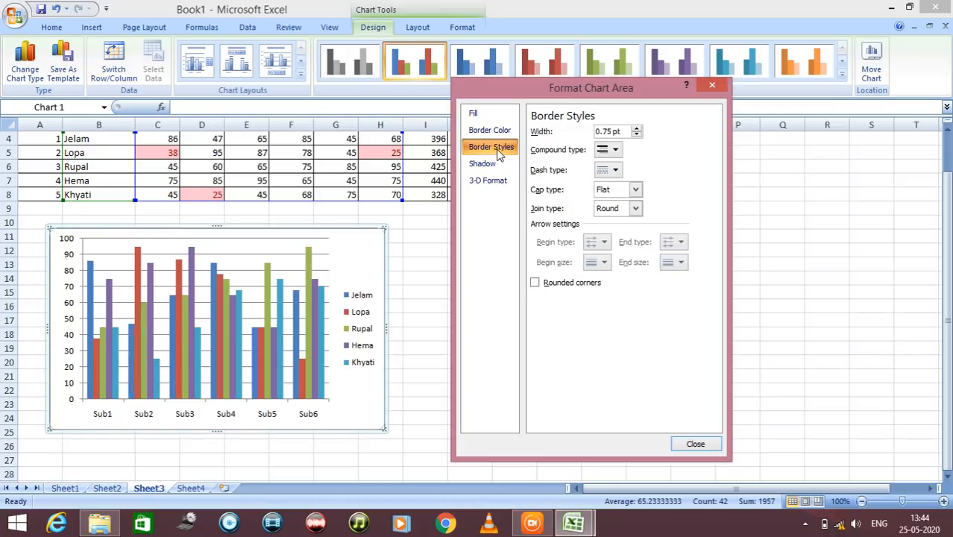
click(616, 151)
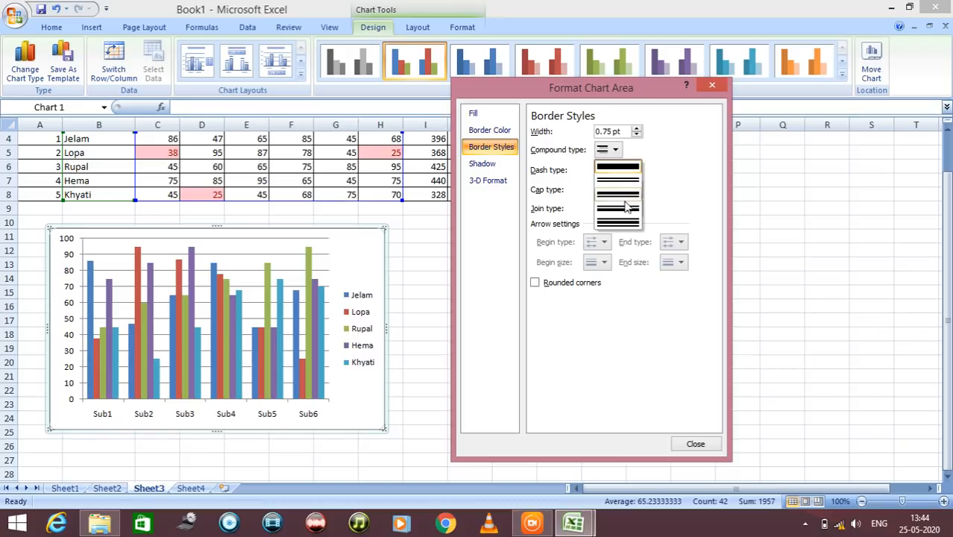
click(619, 172)
Look through the chart area's Shadow and 3-D Format settings and close the dialog without changing them
click(480, 164)
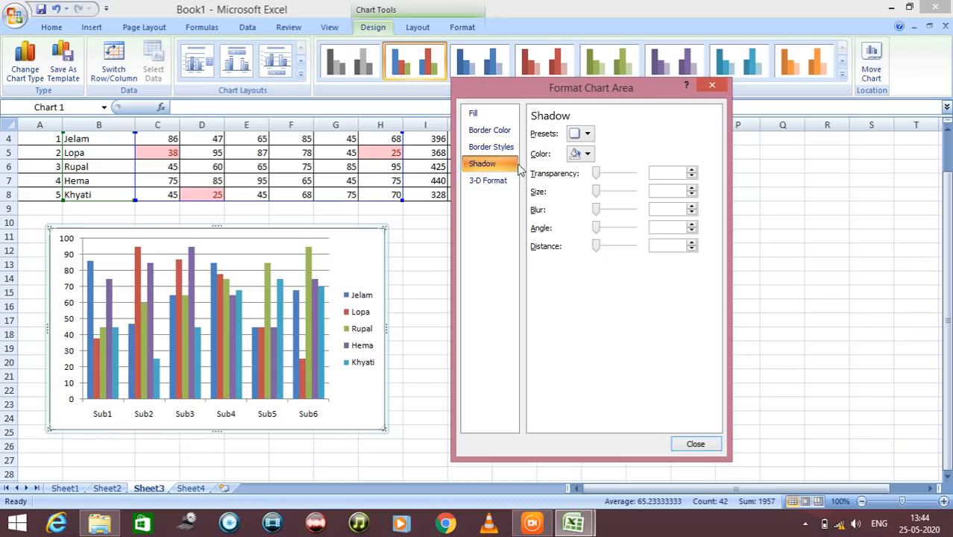
click(488, 181)
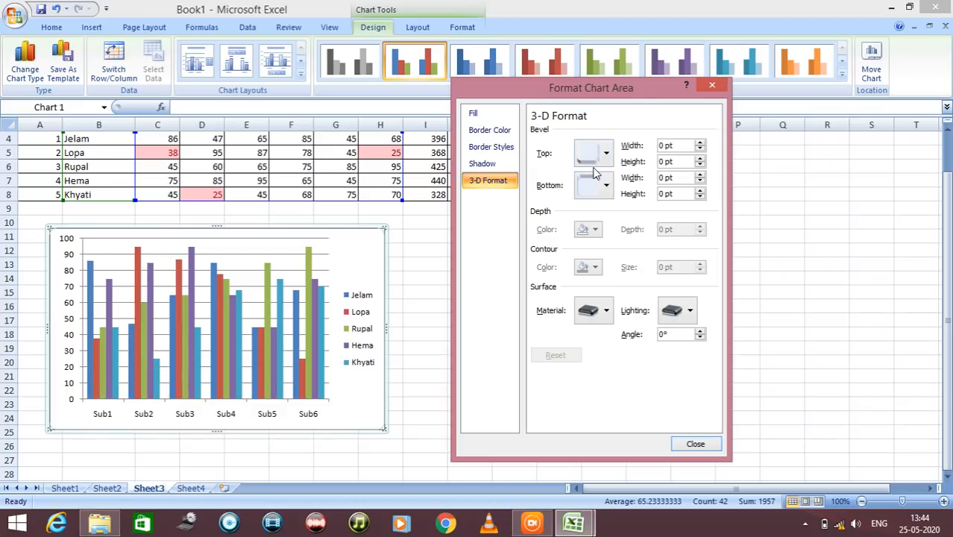
click(692, 444)
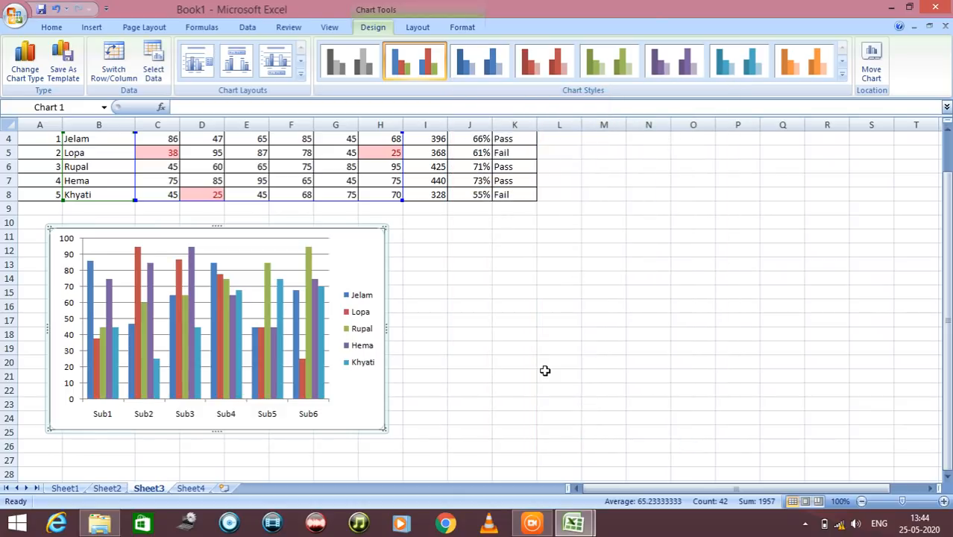
click(544, 373)
Try the grayscale, multicolour, blue, red and green chart styles from the first style row on the column chart
click(326, 267)
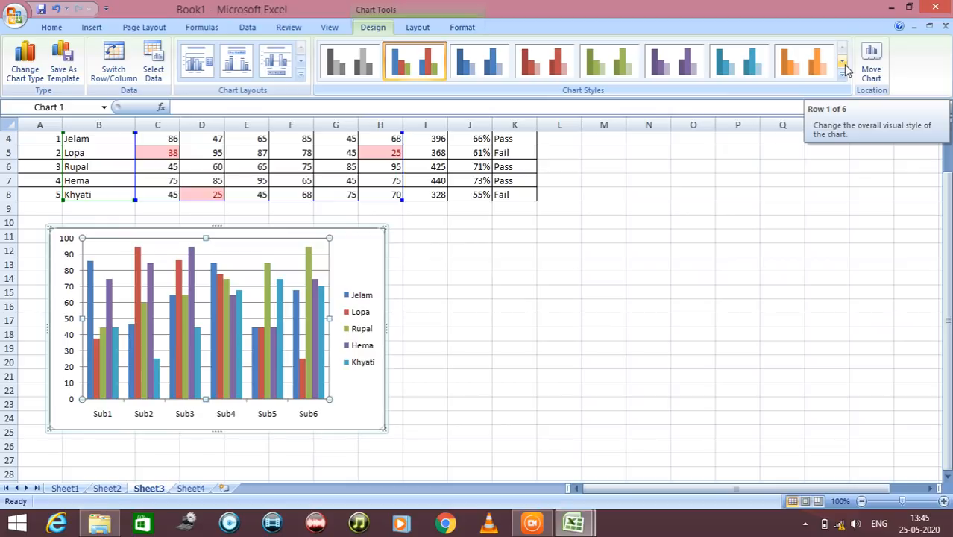
click(349, 61)
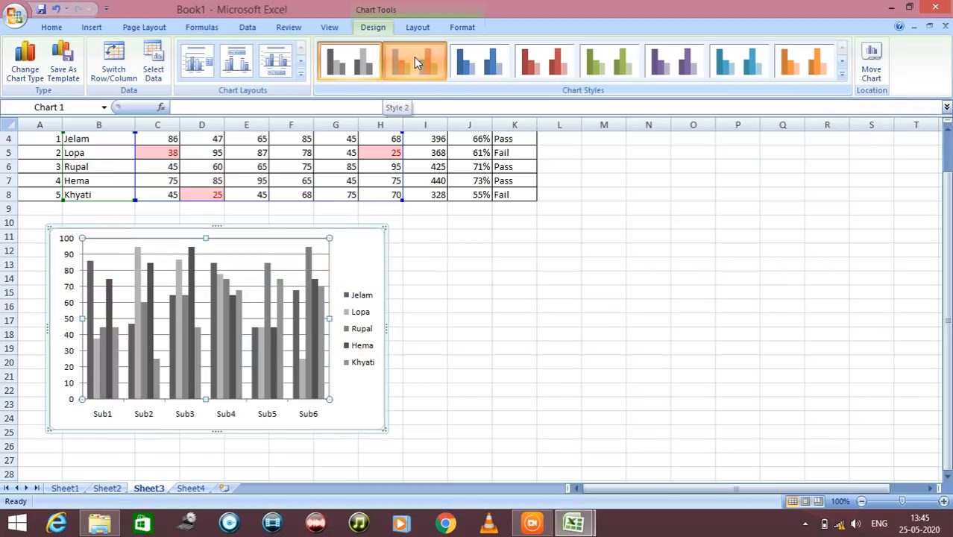
click(415, 63)
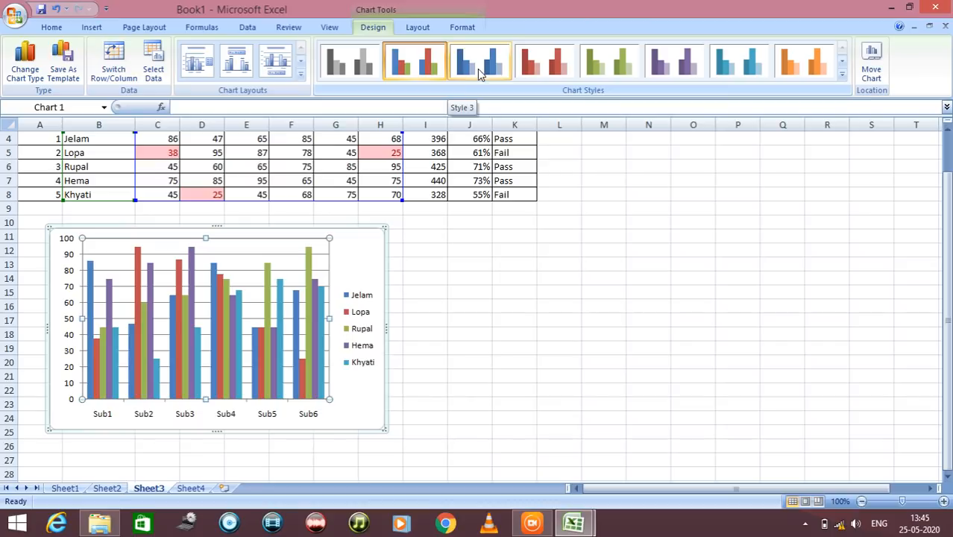
click(479, 66)
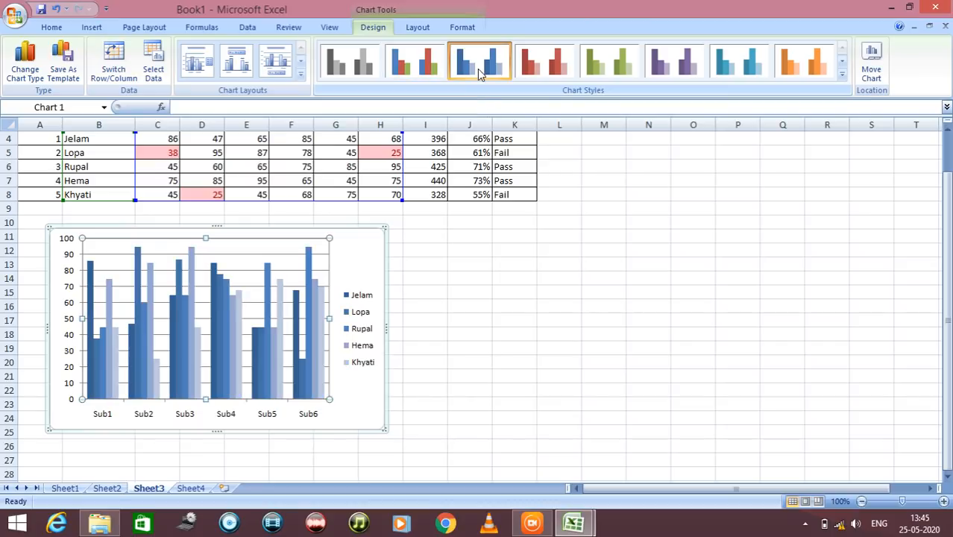
click(550, 66)
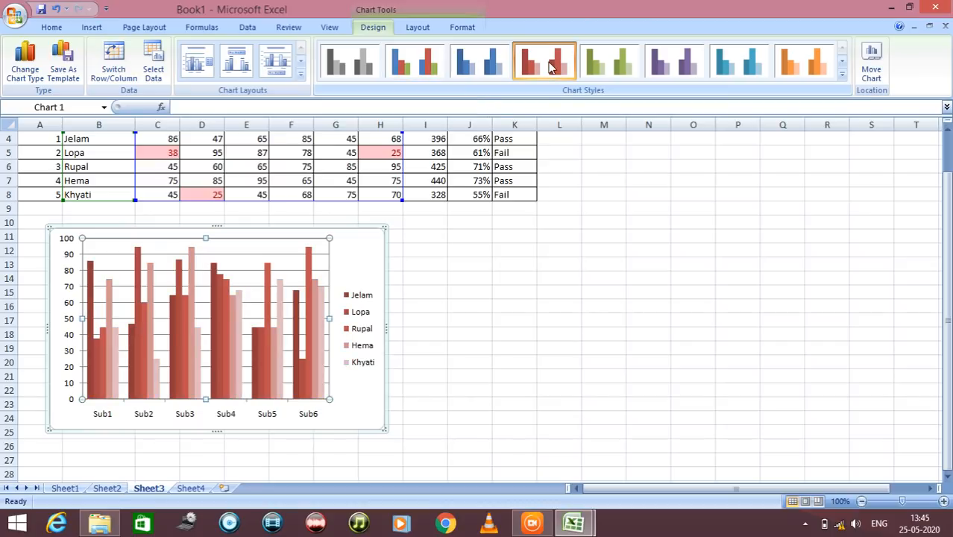
click(621, 66)
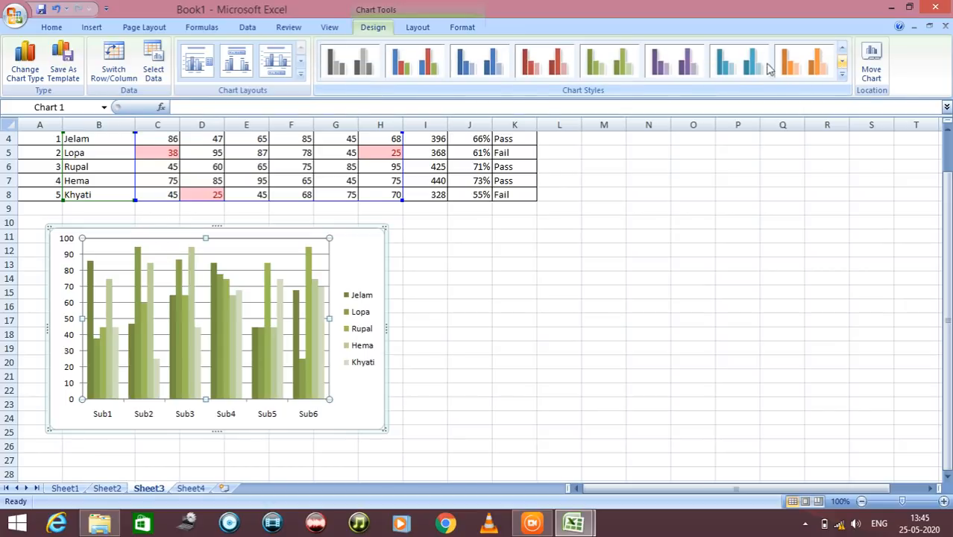
Try the multicolour, blue, red, green, purple, aqua and orange chart styles from the second style row
click(414, 66)
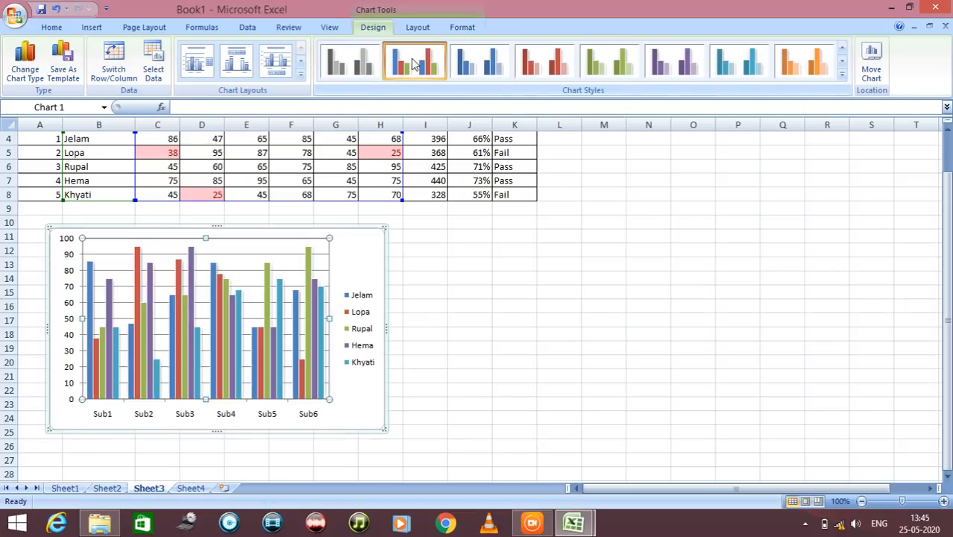
click(478, 64)
click(543, 63)
click(626, 61)
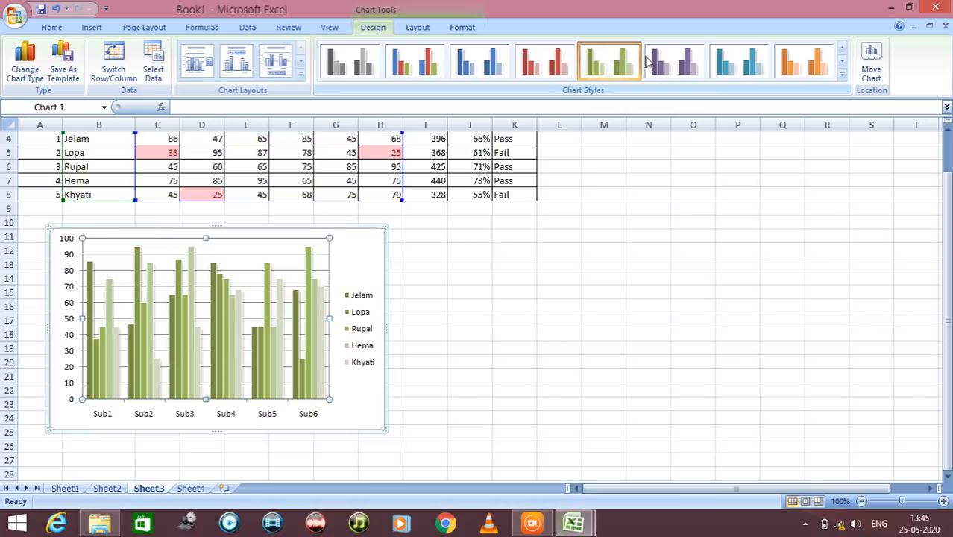
click(676, 64)
click(753, 73)
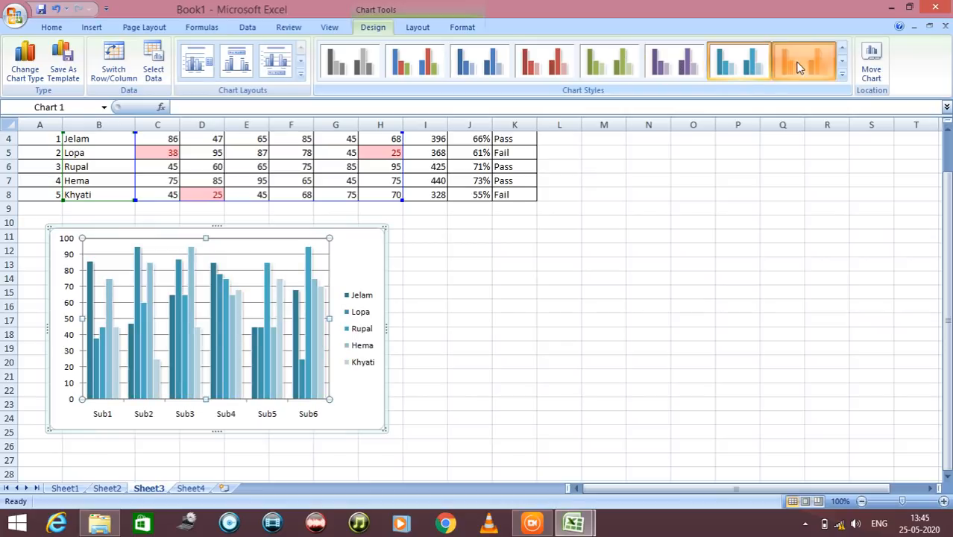
click(802, 65)
Try the grayscale, multicolour, blue, red, green, purple and aqua bevelled chart styles from the next style row on the column chart
click(843, 62)
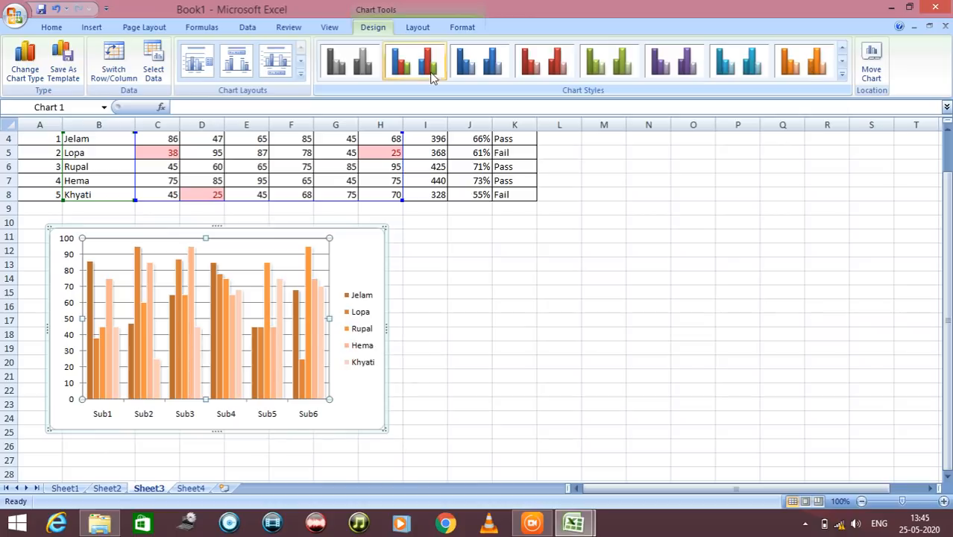
click(330, 67)
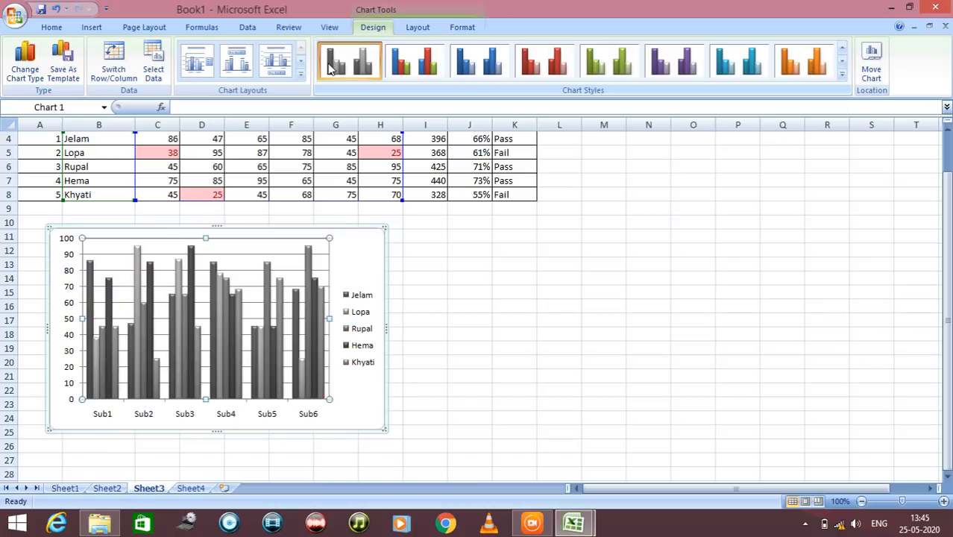
click(405, 69)
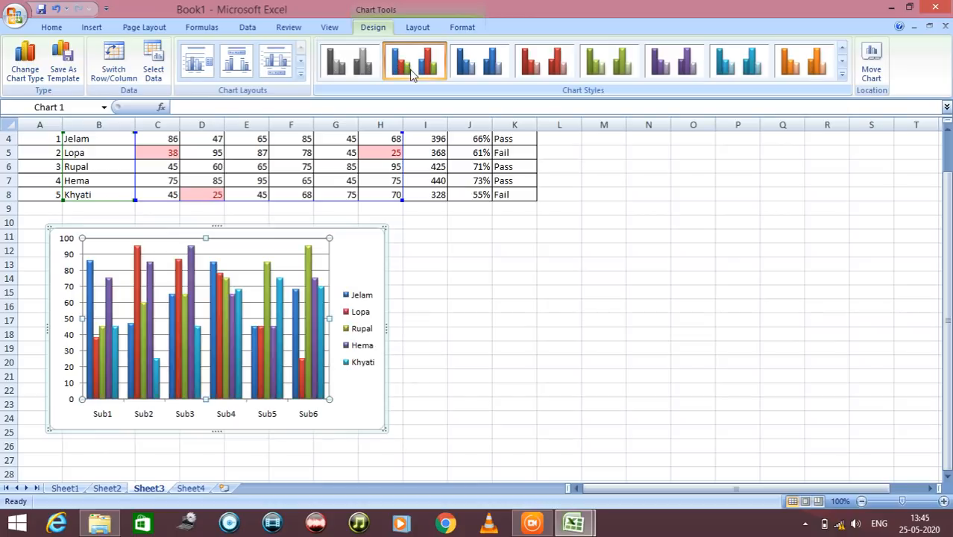
click(478, 67)
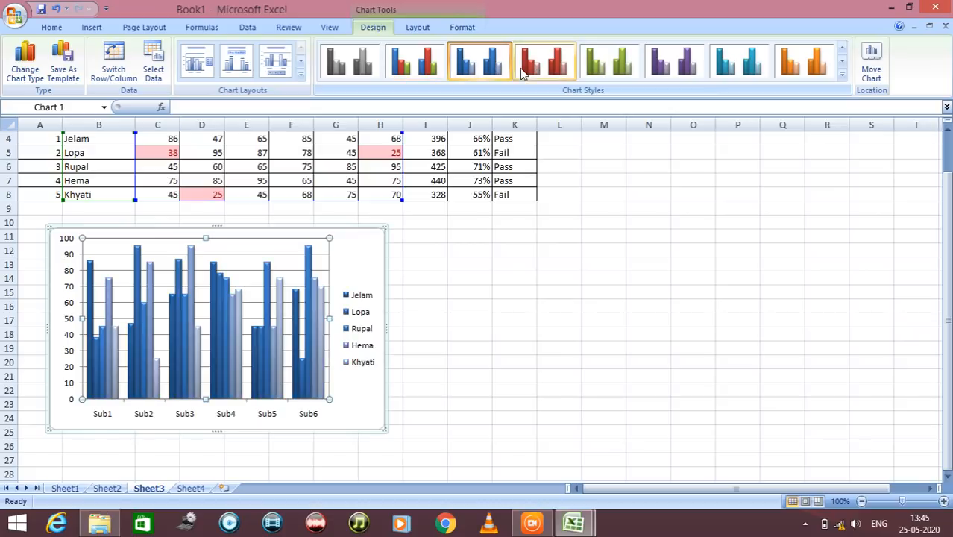
click(541, 69)
click(608, 66)
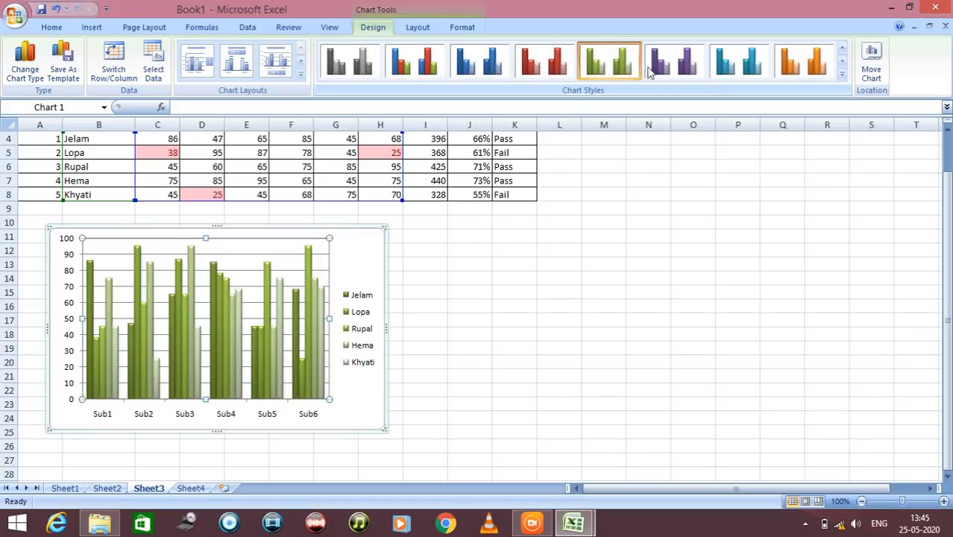
click(676, 69)
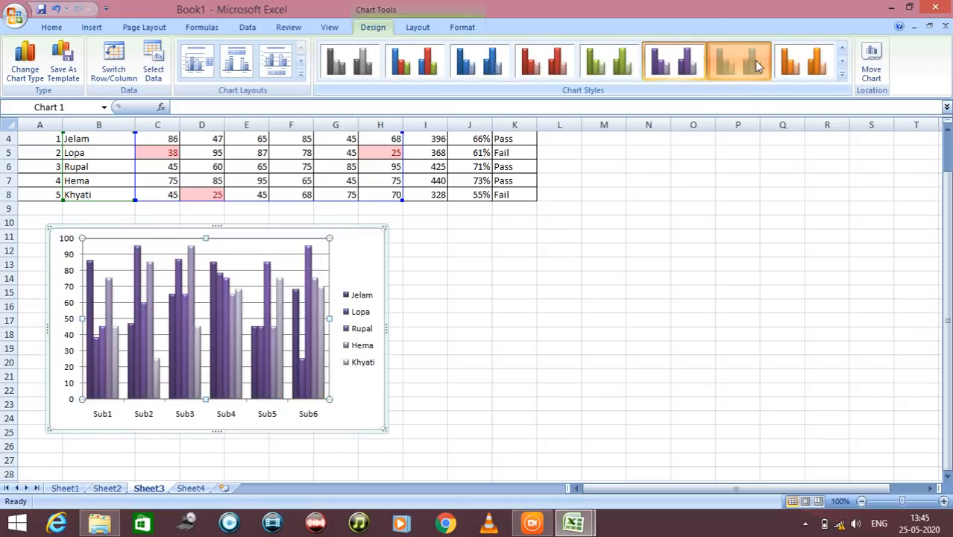
click(756, 67)
Try the multicolour and blue black-background chart styles, and apply the purple black-background style to the column chart
click(843, 62)
click(842, 63)
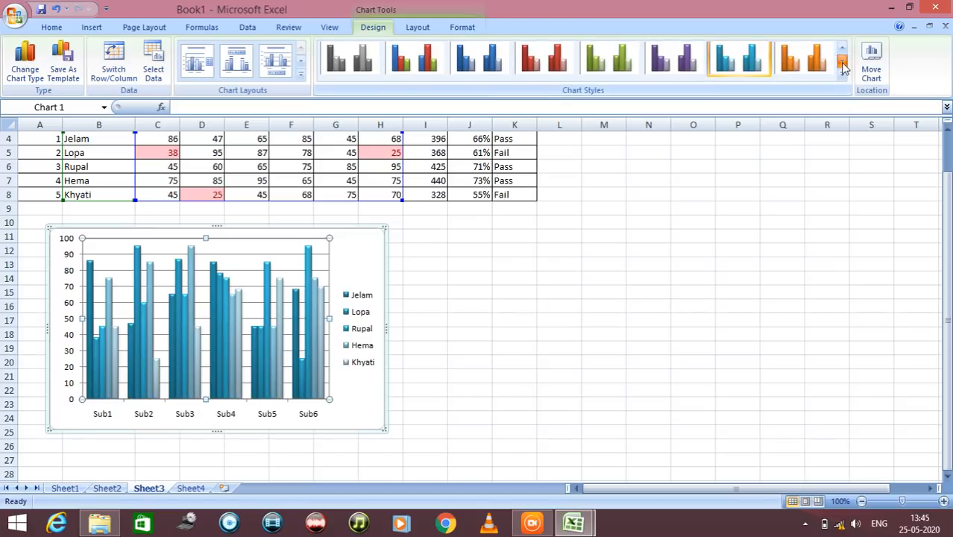
click(843, 63)
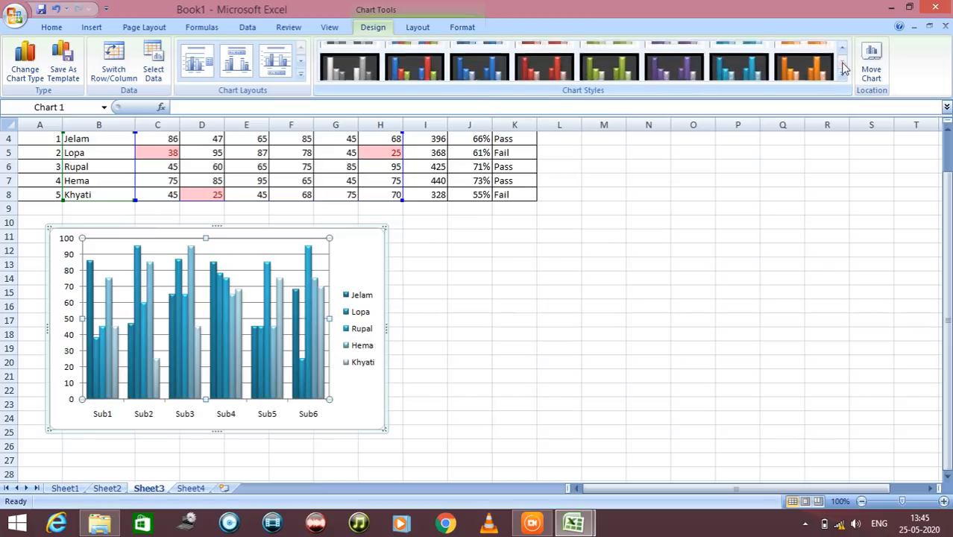
click(431, 62)
click(472, 68)
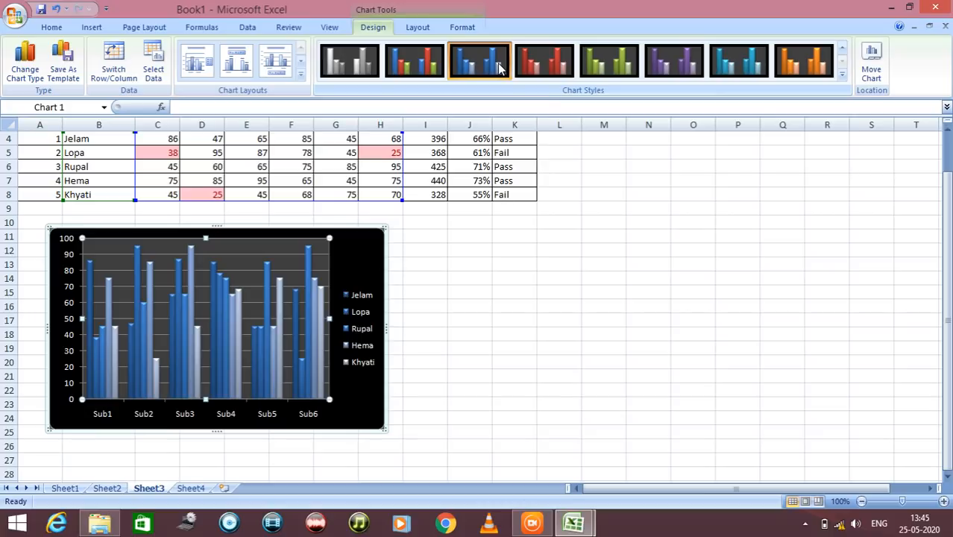
click(671, 68)
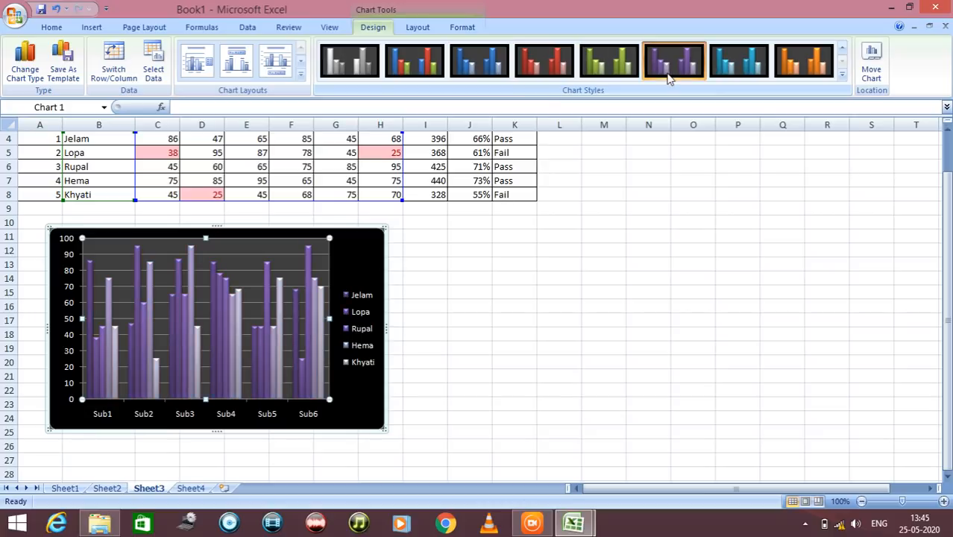
click(456, 373)
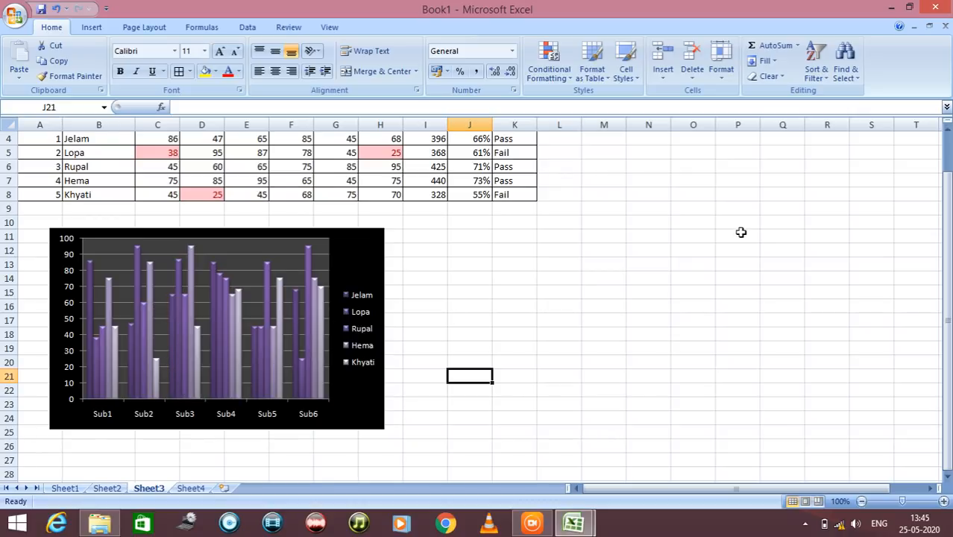
Reposition the column chart slightly to the right below the marksheet, with its upper edge near row 10
click(315, 286)
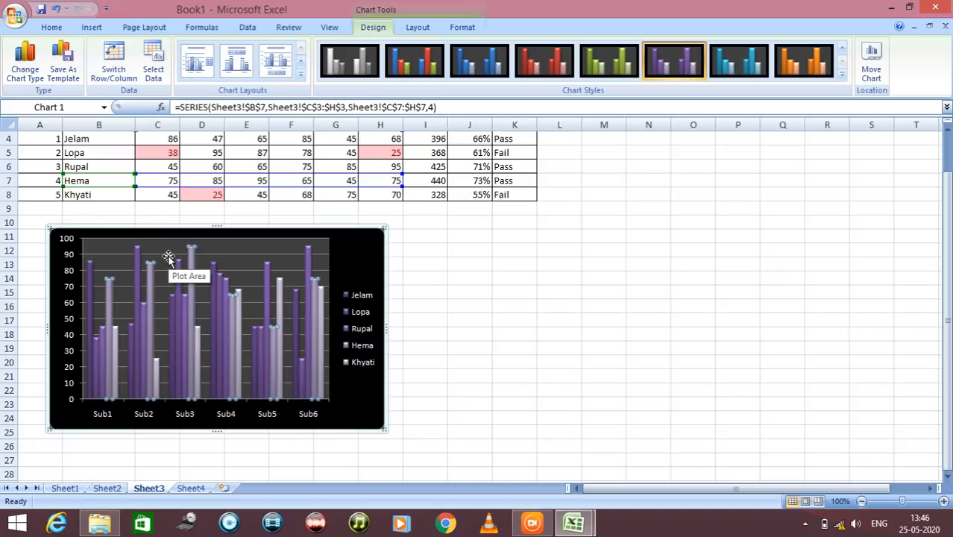
scroll(630, 341, up, 1)
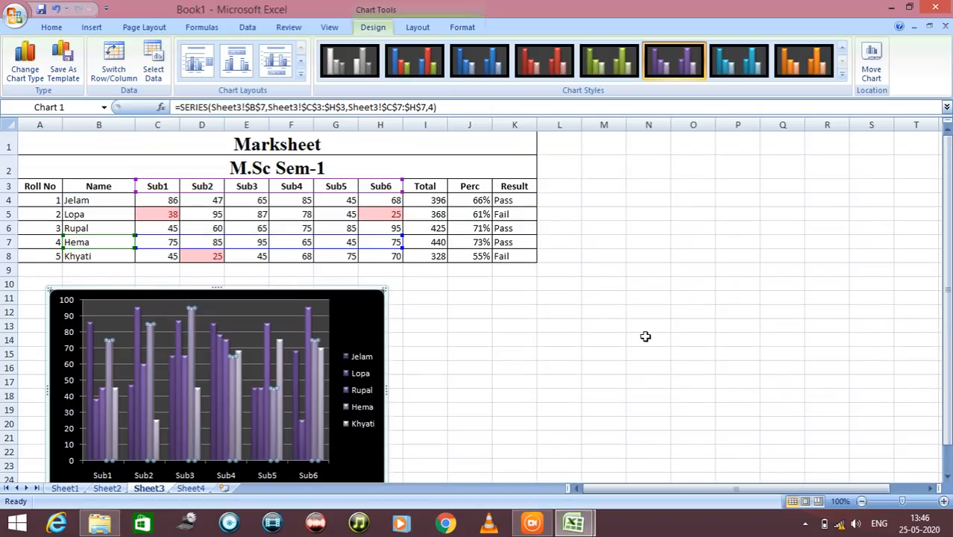
click(645, 338)
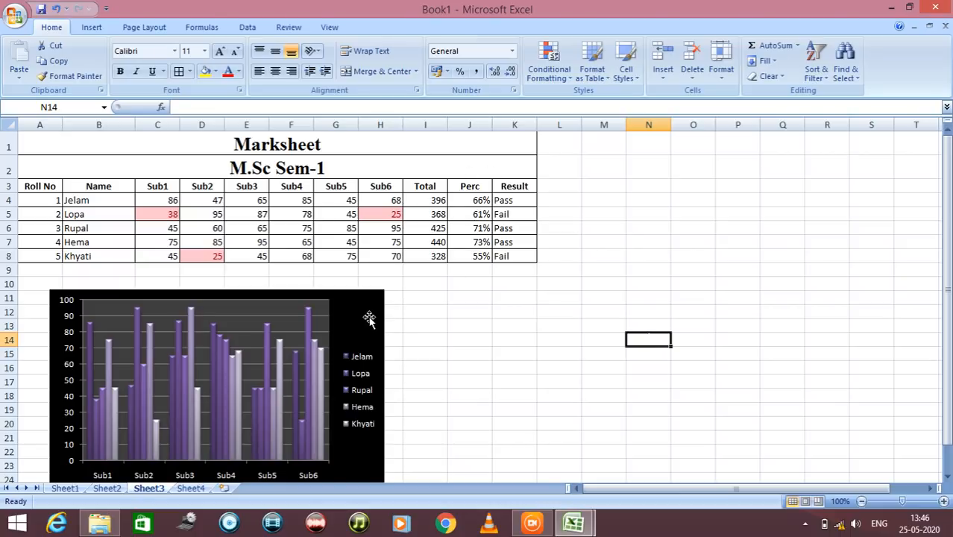
drag(370, 315, 422, 308)
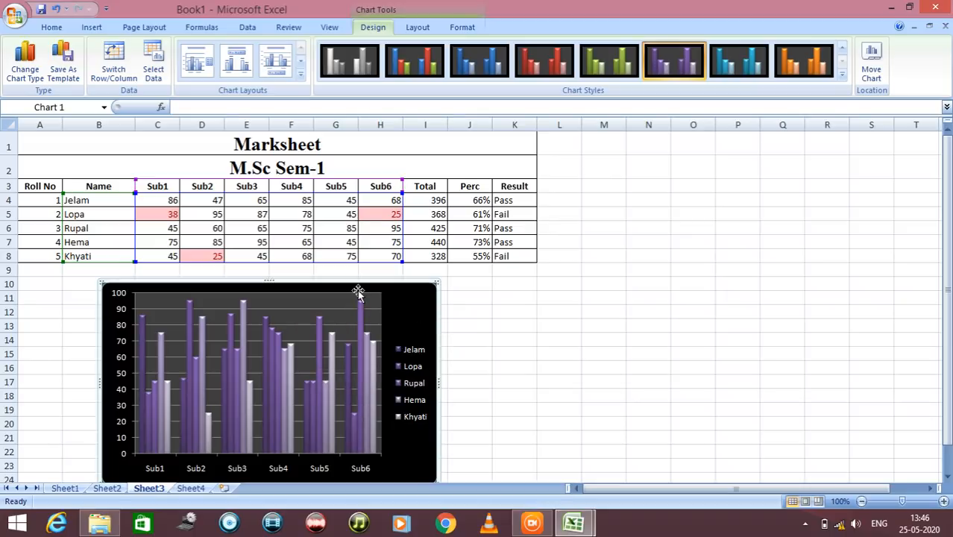
mouse_move(350, 363)
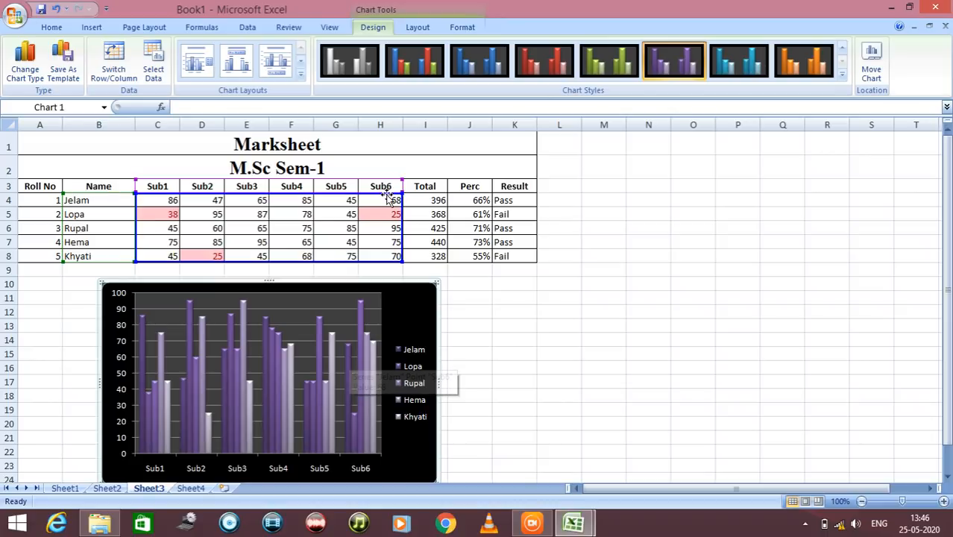
Switch to the demosheet.xlsx workbook showing the M.Sc IT - I attendance sheet
mouse_move(589, 527)
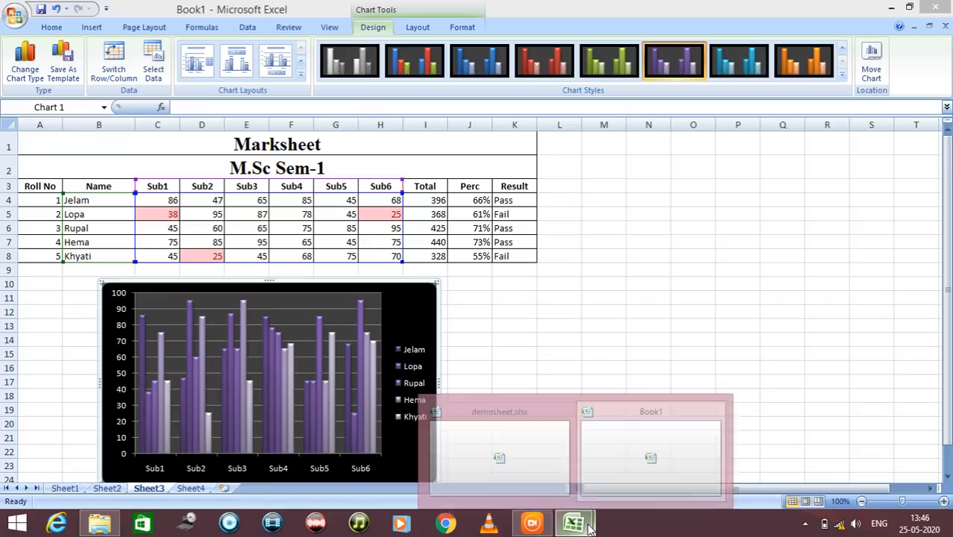
click(559, 475)
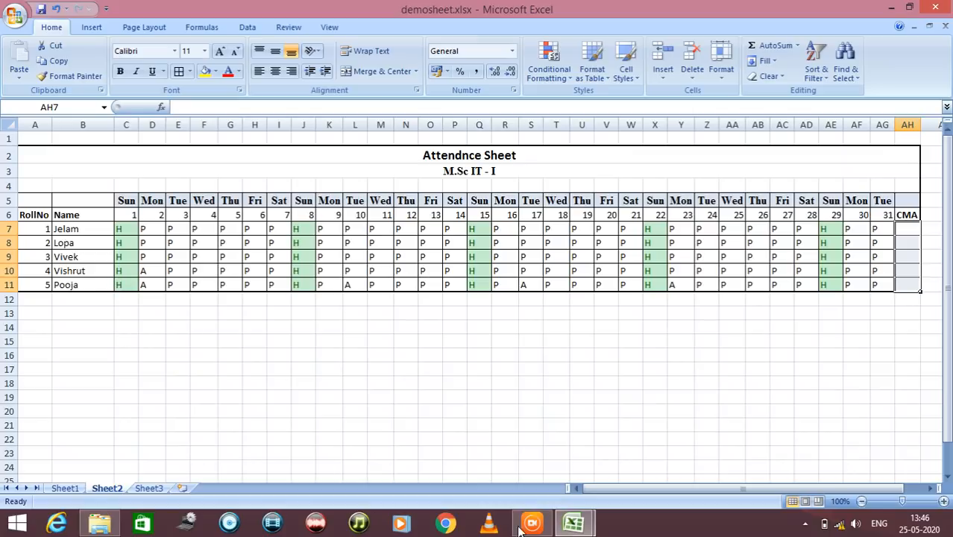
click(573, 522)
click(623, 481)
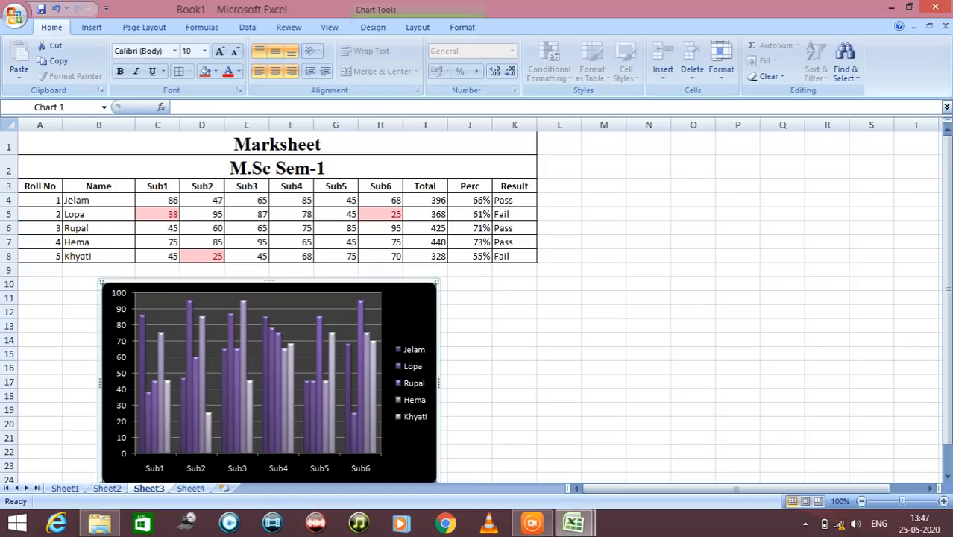
click(584, 525)
click(538, 478)
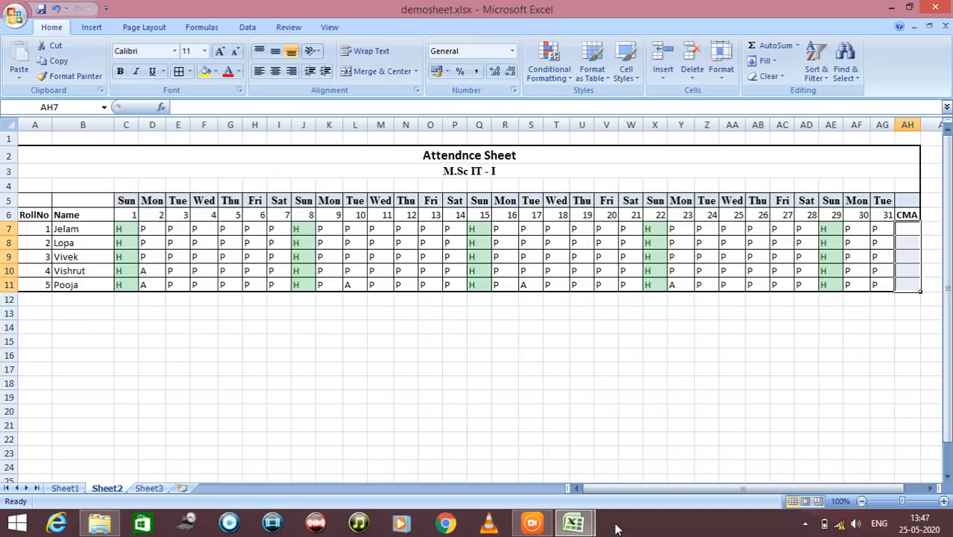
Try to enter a COUNTIF formula in the first student's CMA cell, AH7, by choosing the function from the suggestions
drag(663, 490, 682, 492)
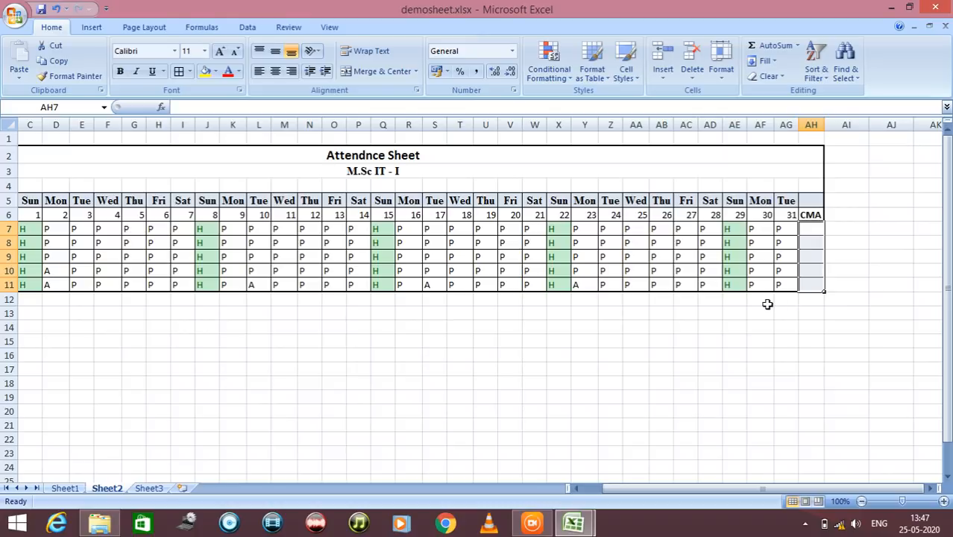
click(809, 228)
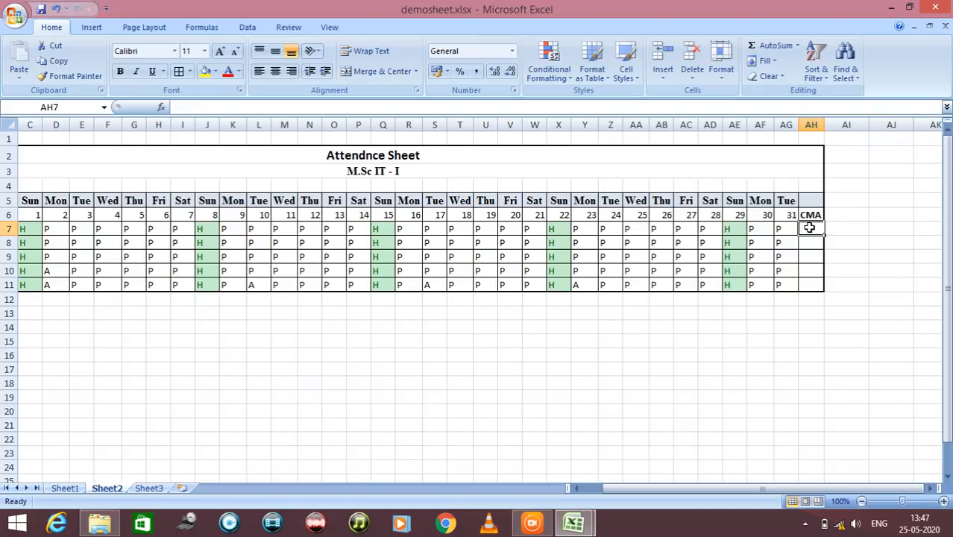
text(=)
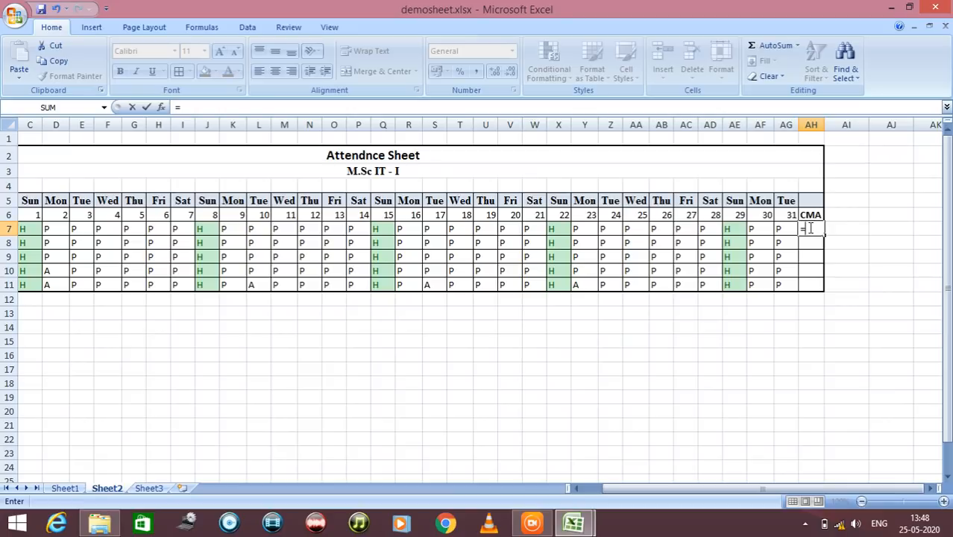
text(cou)
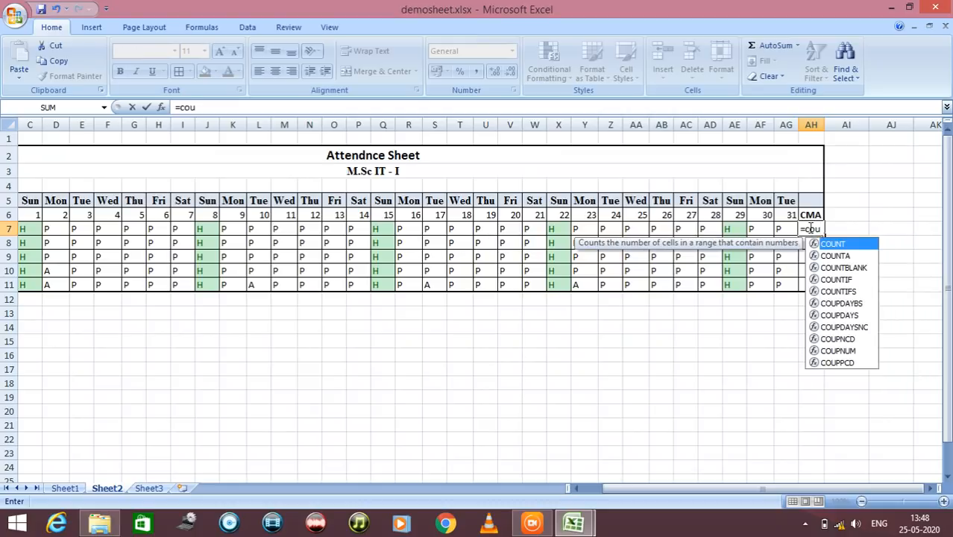
text(nt)
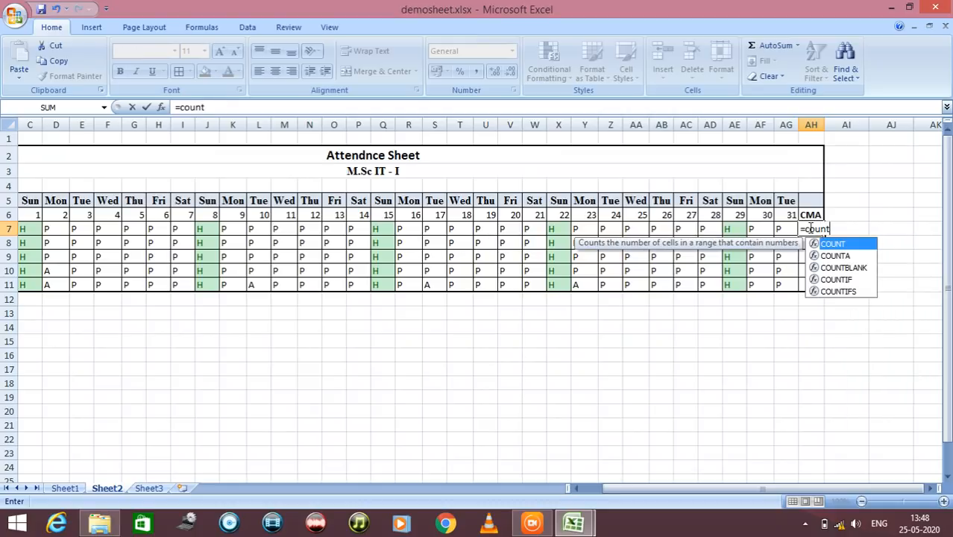
key(Down)
key(Down)
key(Down)
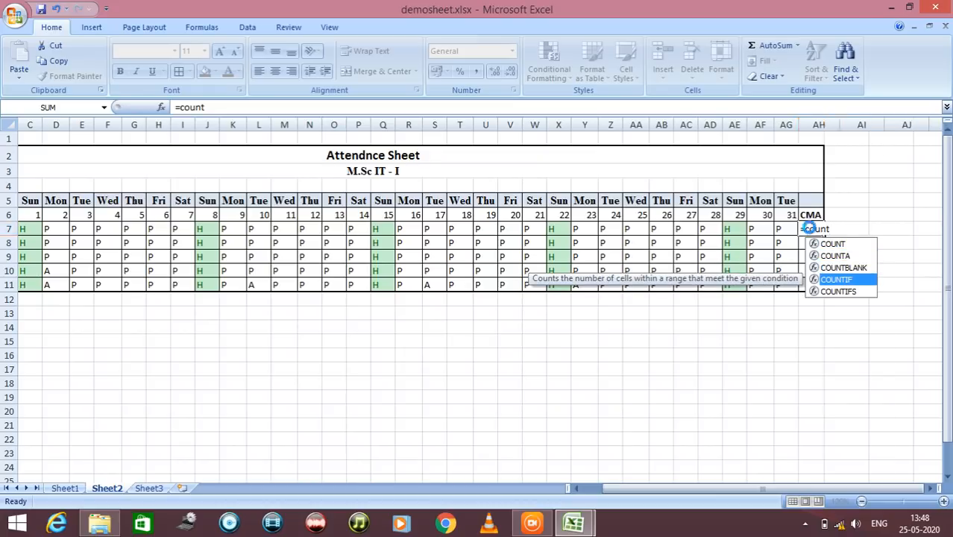
key(Return)
Enter =COUNTIF(C7:AG7,"P") in cell AH7 to count the first student's present days
click(809, 228)
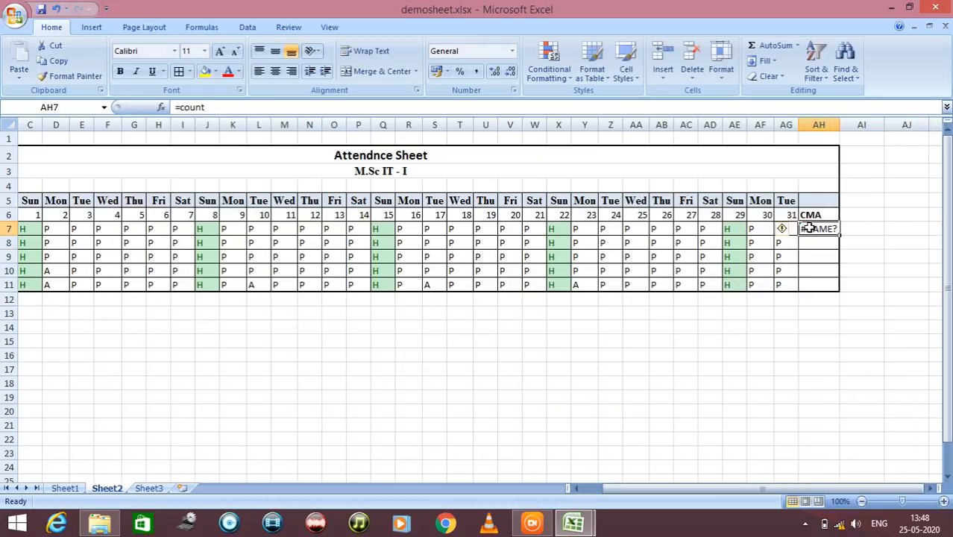
text(=)
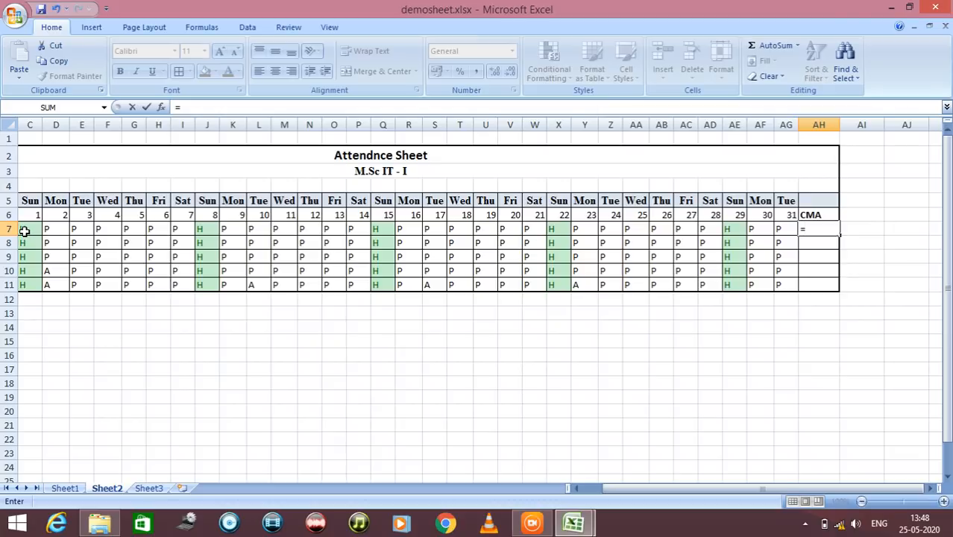
text(count)
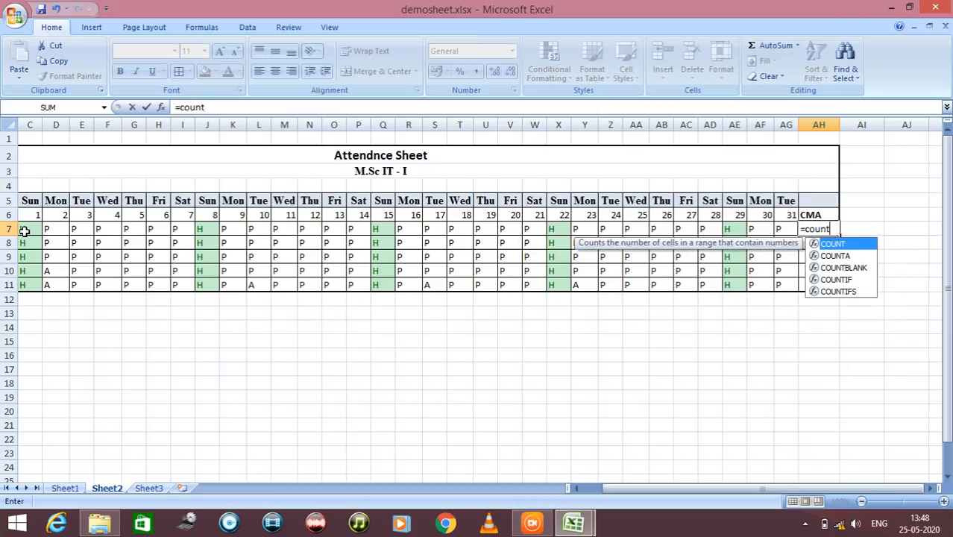
text(if)
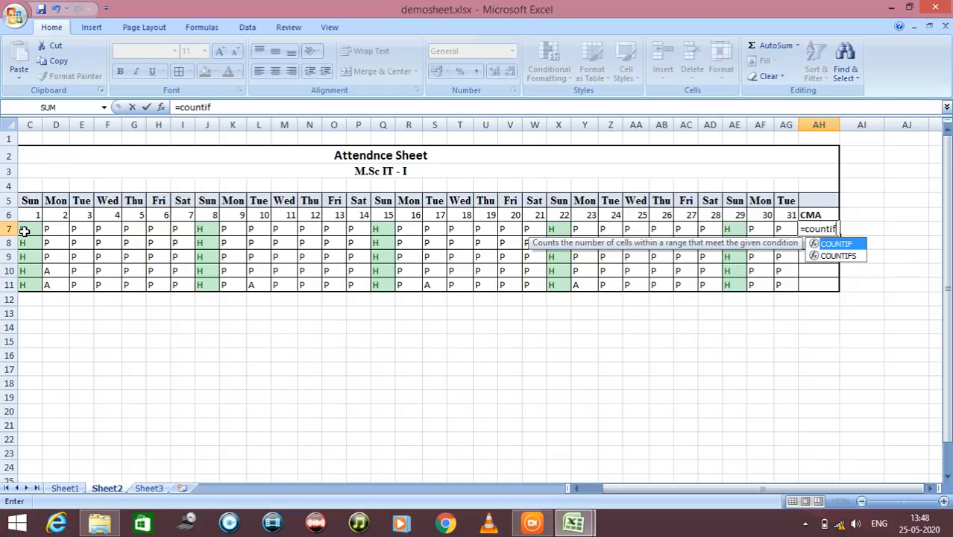
text(()
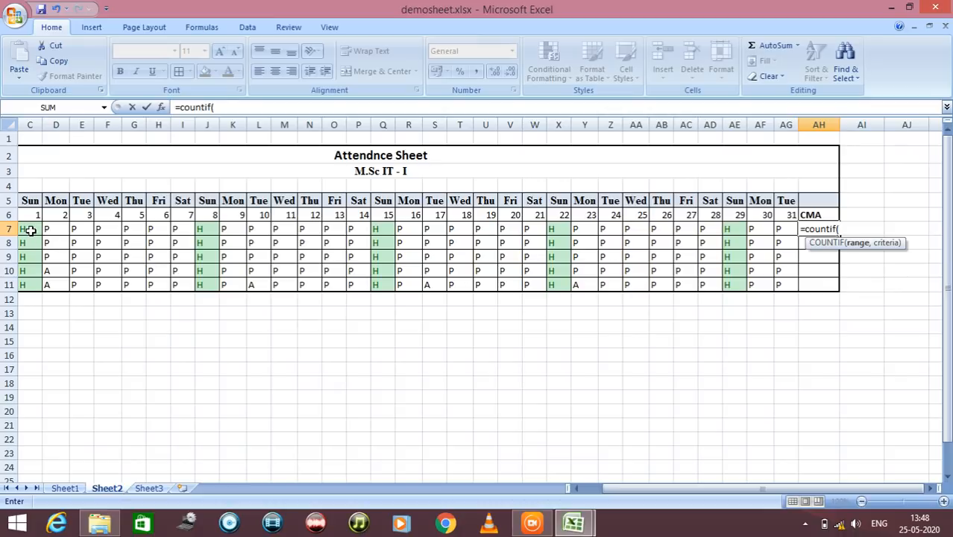
drag(30, 230, 778, 222)
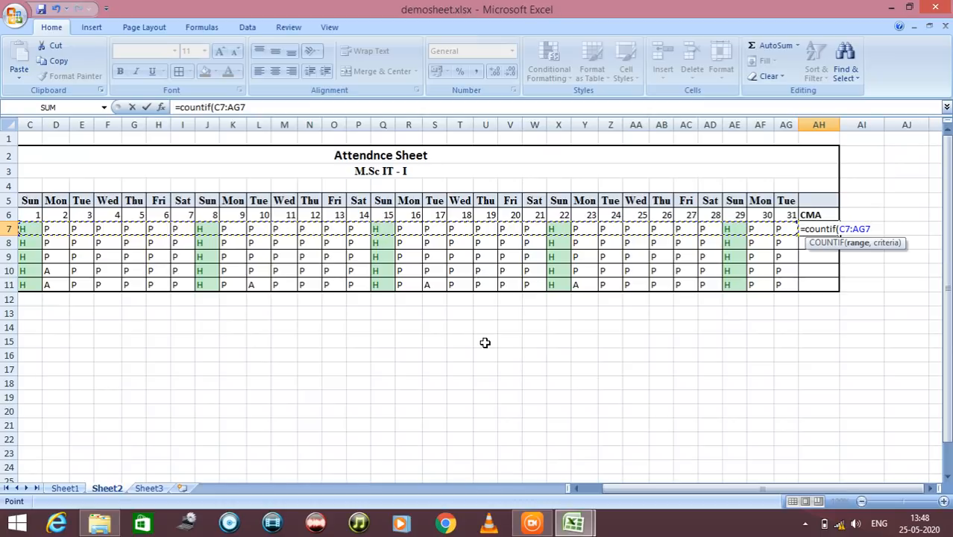
text(,)
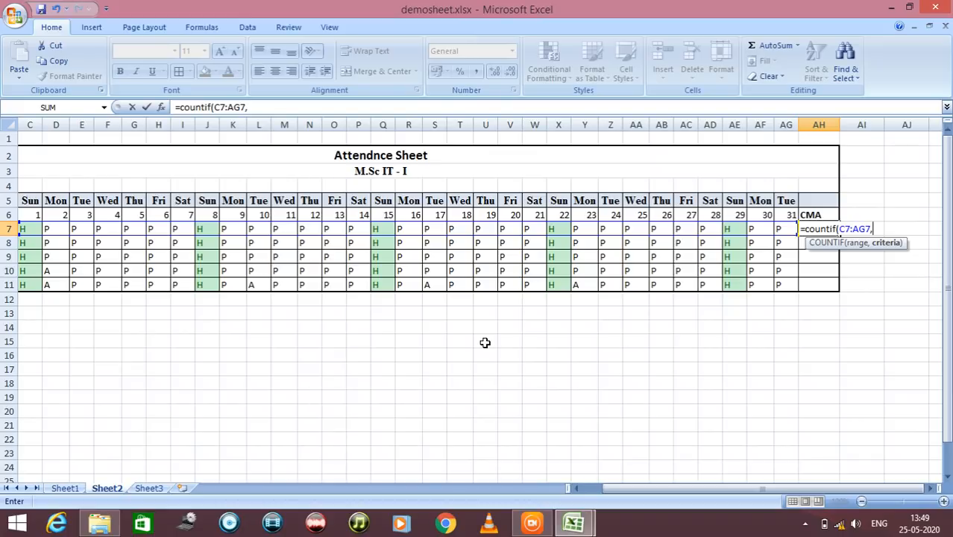
text("P")
text())
key(Return)
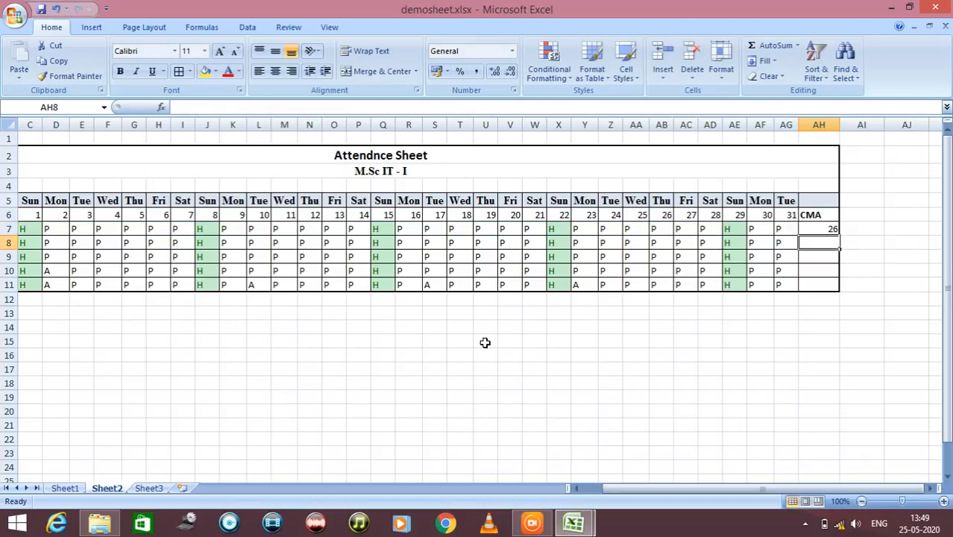
Fill the COUNTIF formula from AH7 down through AH11 for the remaining students
click(820, 230)
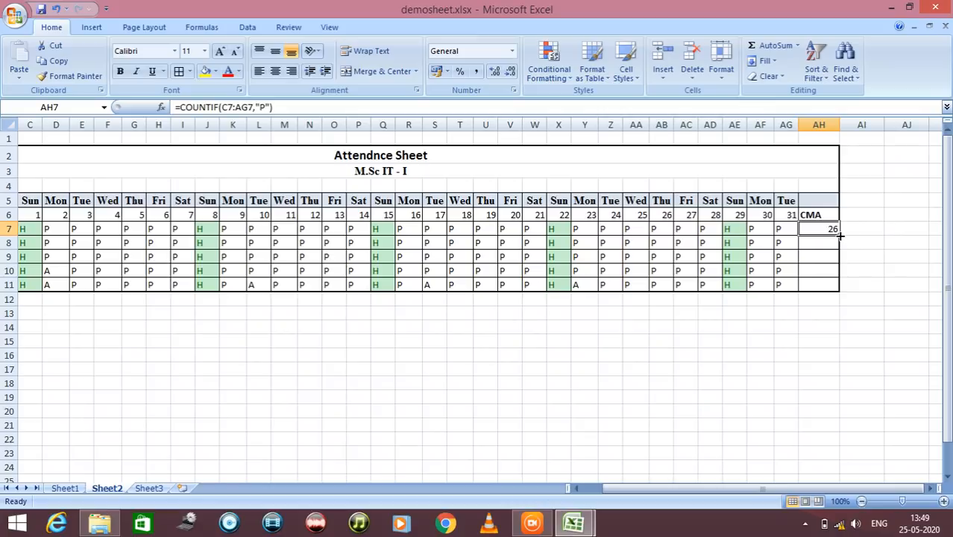
drag(839, 236, 840, 291)
click(808, 311)
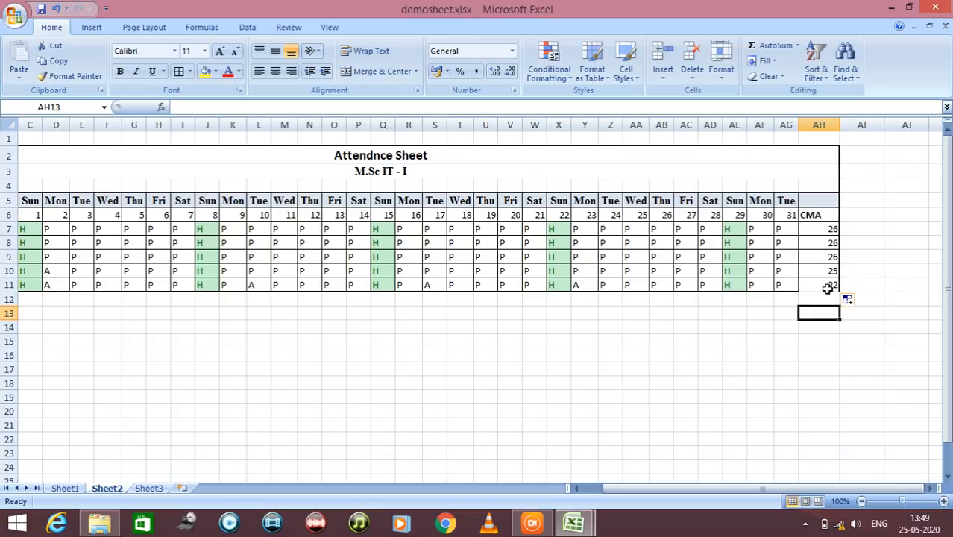
Check the last student's CMA formula in AH11 against the absent days marked A in row 11
click(832, 287)
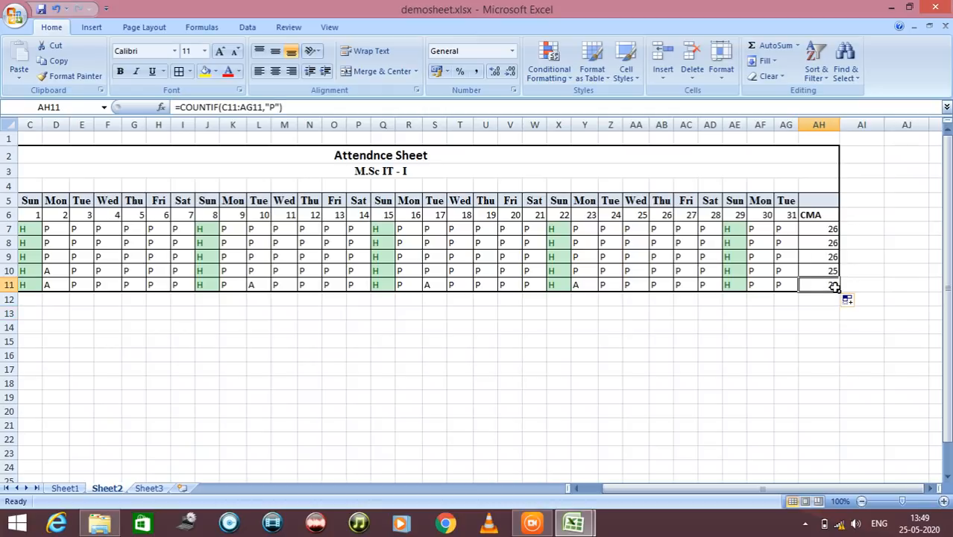
click(584, 288)
click(424, 288)
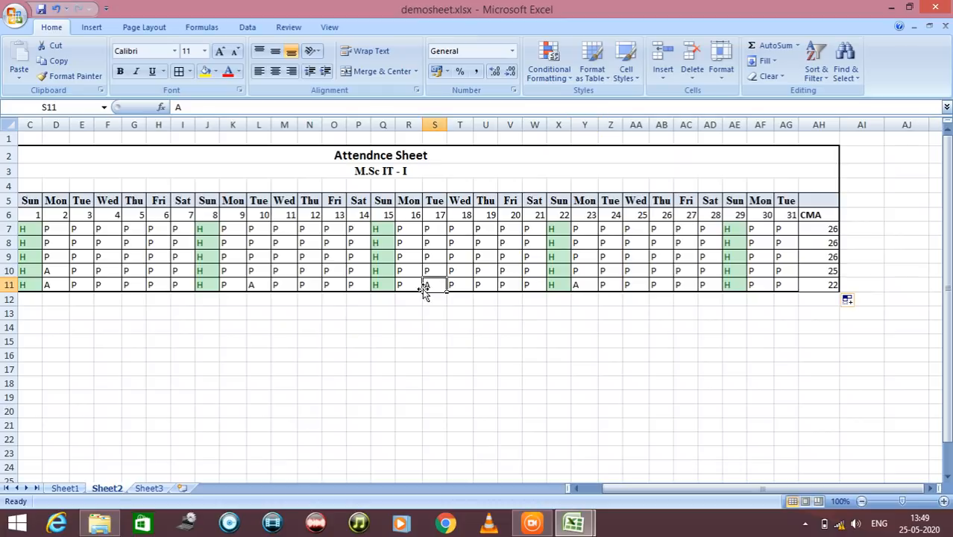
click(253, 285)
click(57, 287)
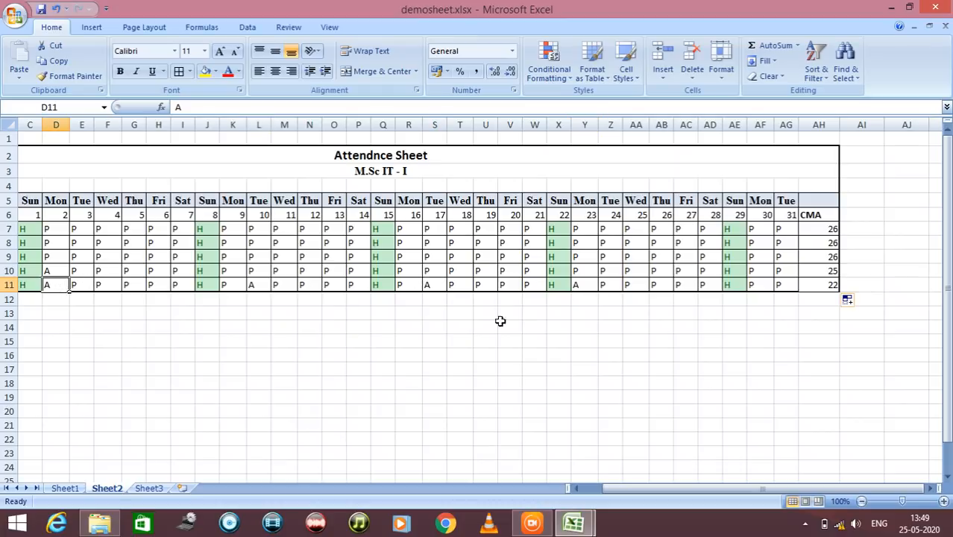
drag(713, 493, 686, 496)
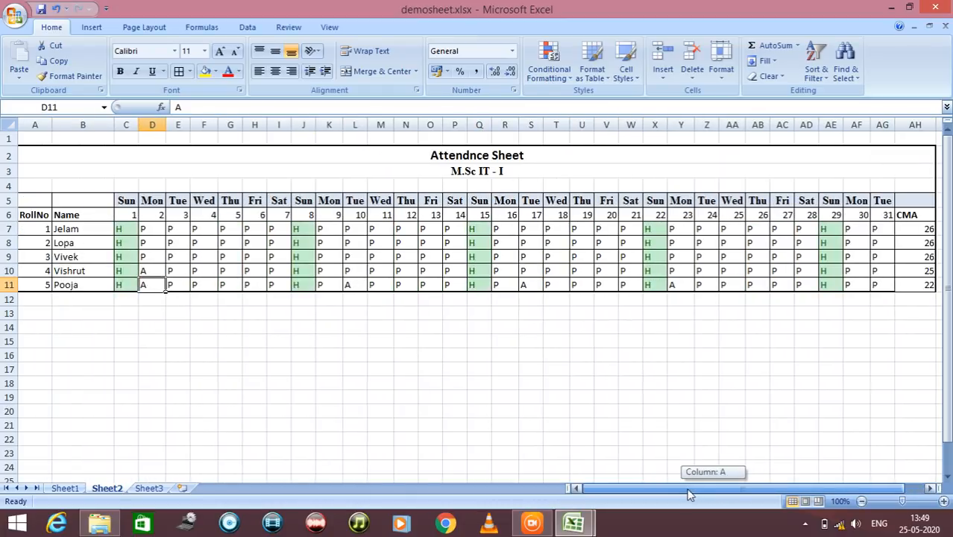